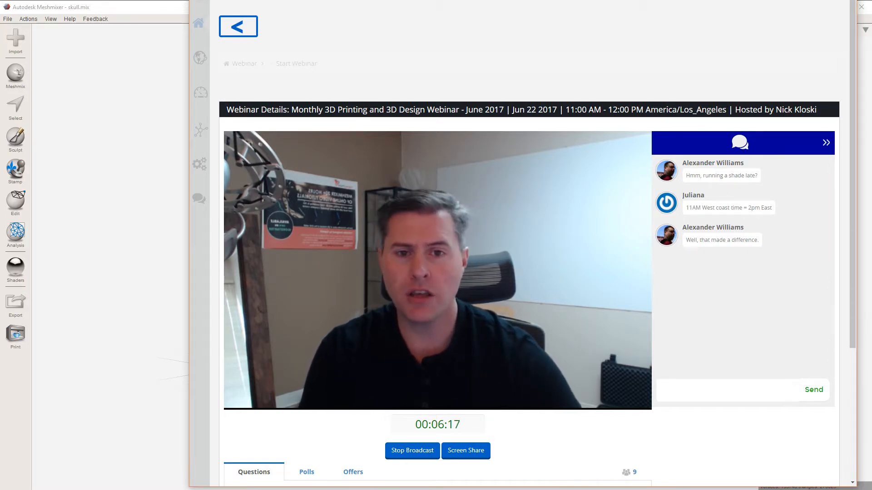
- Move the webinar window off the Meshmixer workspace and examine the skull model around its open eye socket
drag(318, 0, 871, 0)
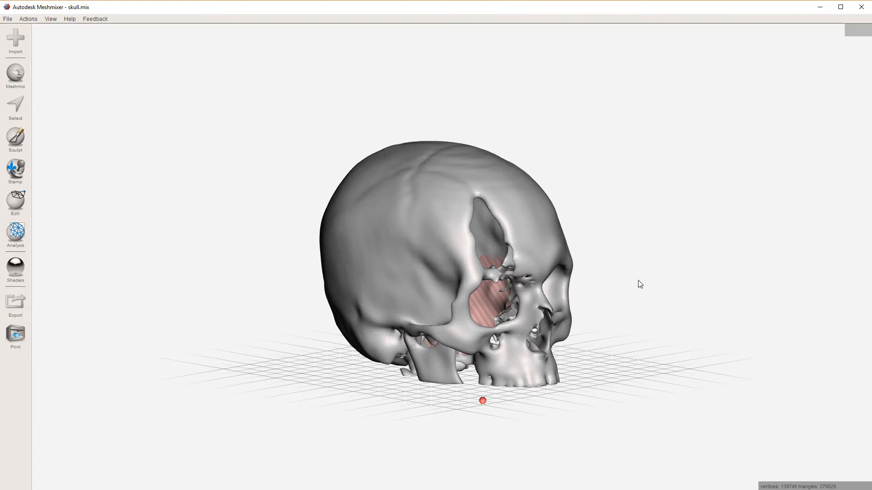
mouse_move(638, 284)
right_down()
mouse_move(632, 278)
mouse_move(629, 295)
right_up()
right_drag(564, 191, 625, 279)
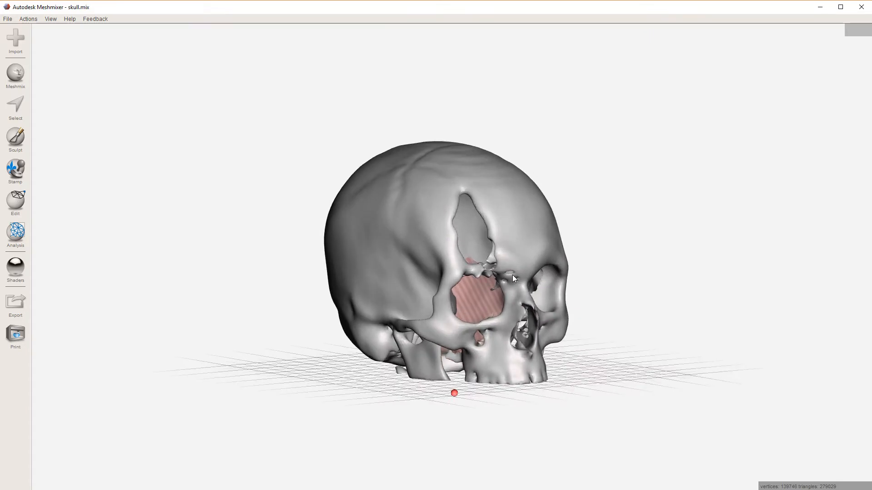
right_drag(512, 274, 493, 321)
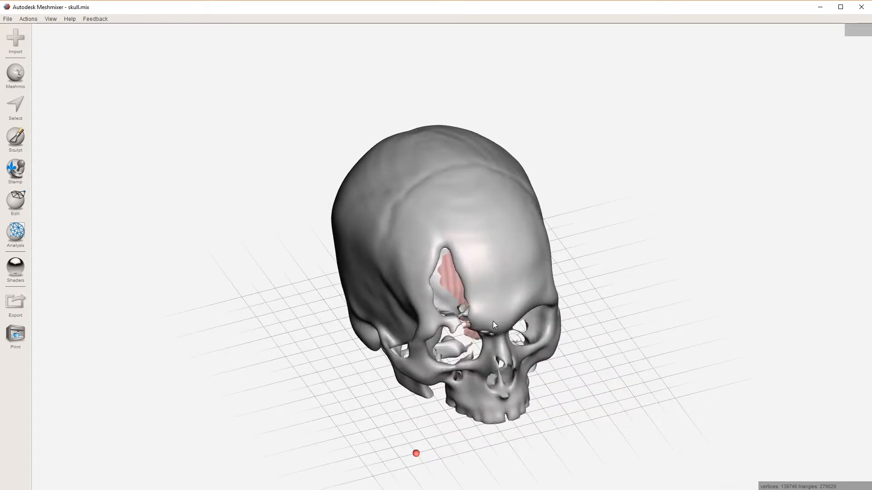
right_drag(374, 337, 321, 296)
- Transform the skull away from the grid, about 106 mm in X and Y, tilting it freely about all three axes
key(t)
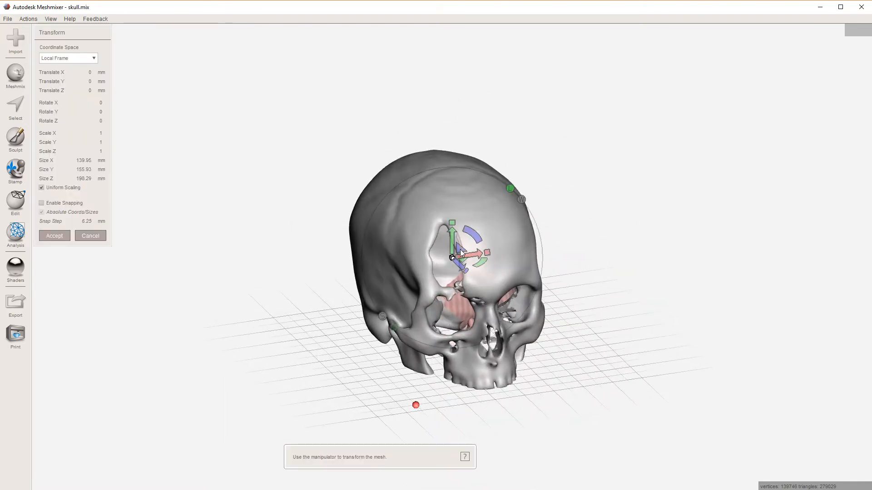
drag(461, 252, 613, 114)
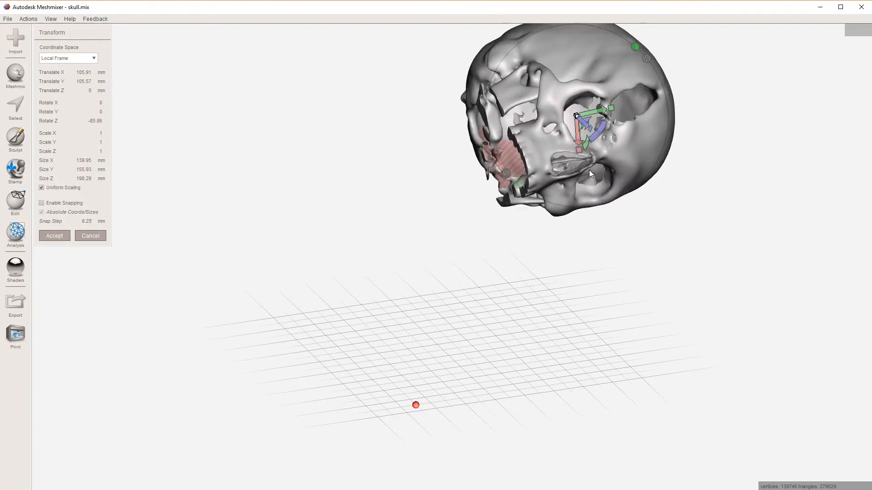
right_drag(590, 170, 558, 253)
drag(607, 204, 630, 164)
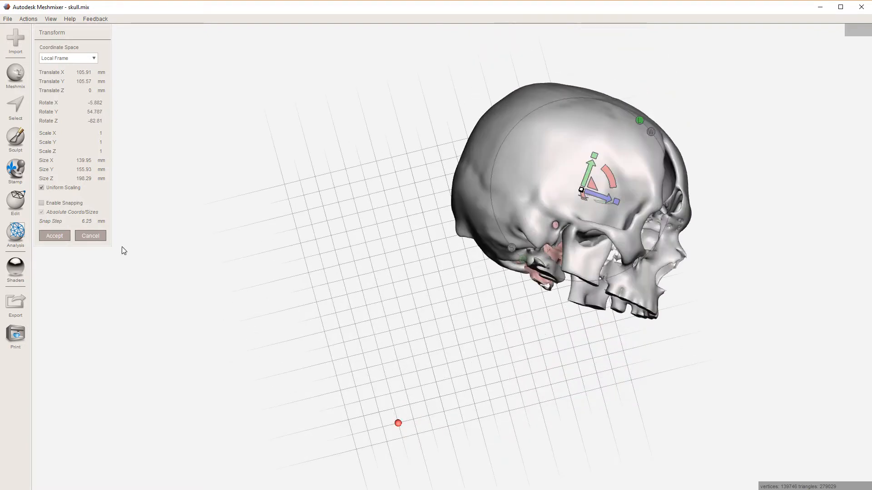
key(Return)
- Start aligning the skull to World Origin / Y-up with Surface Point as source, picking a point on the front teeth
right_drag(450, 334, 435, 305)
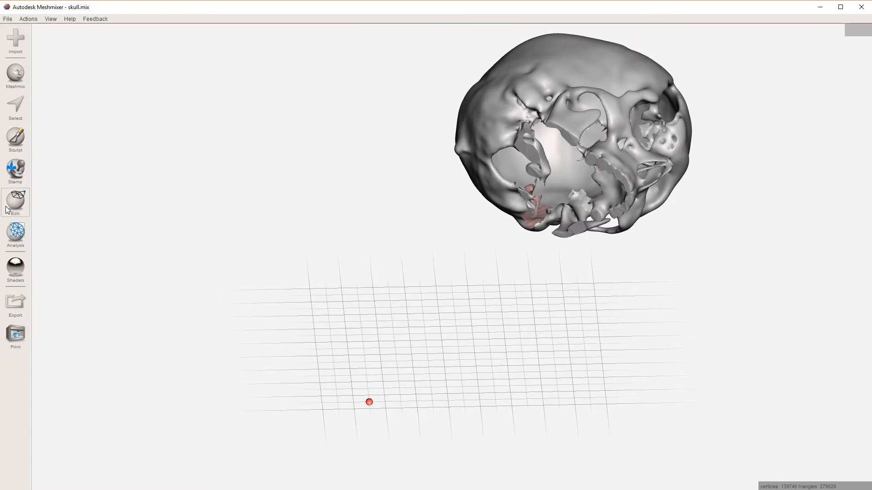
mouse_move(9, 208)
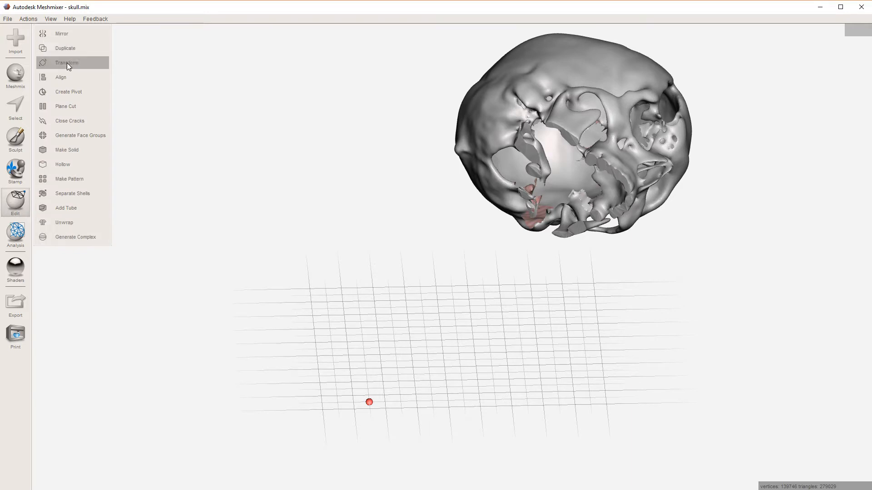
click(64, 76)
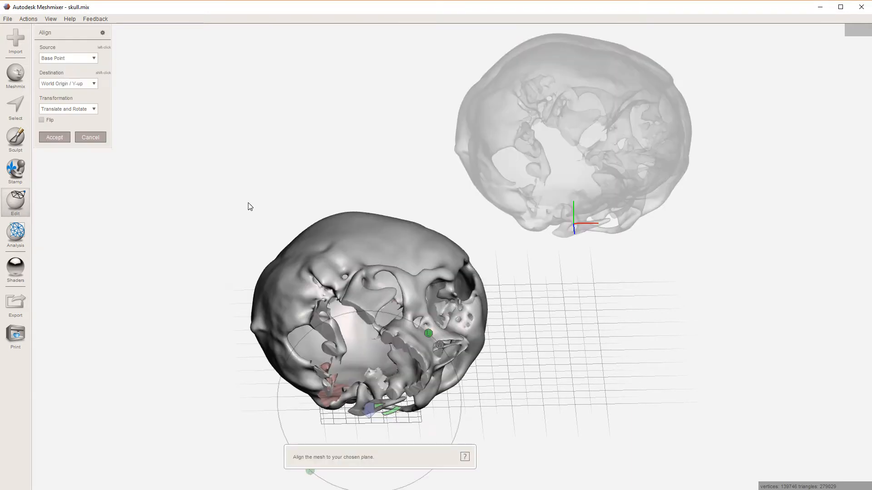
click(66, 59)
click(58, 85)
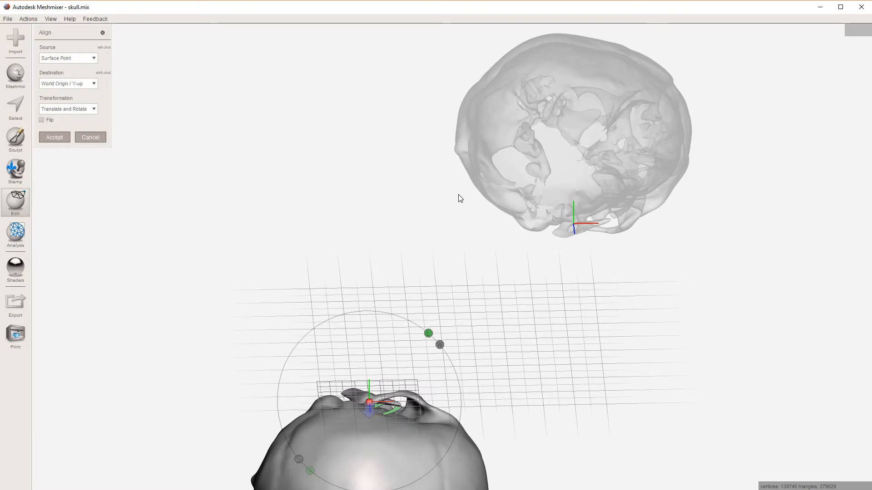
right_drag(458, 195, 505, 173)
scroll(681, 95, up, 3)
middle_drag(675, 91, 547, 167)
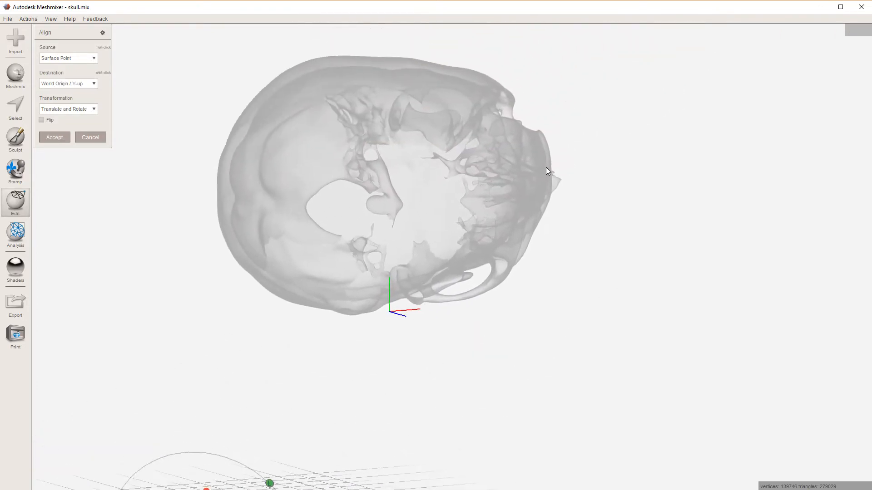
right_drag(545, 167, 604, 121)
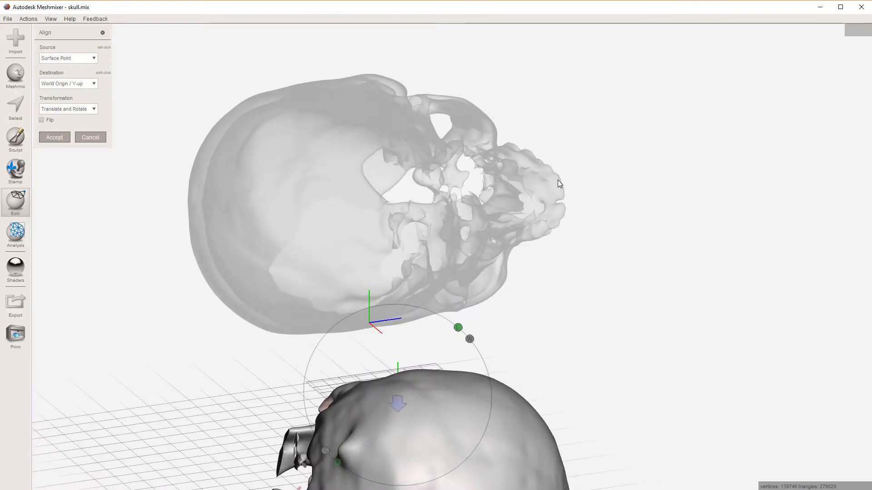
click(558, 180)
right_drag(581, 228, 296, 368)
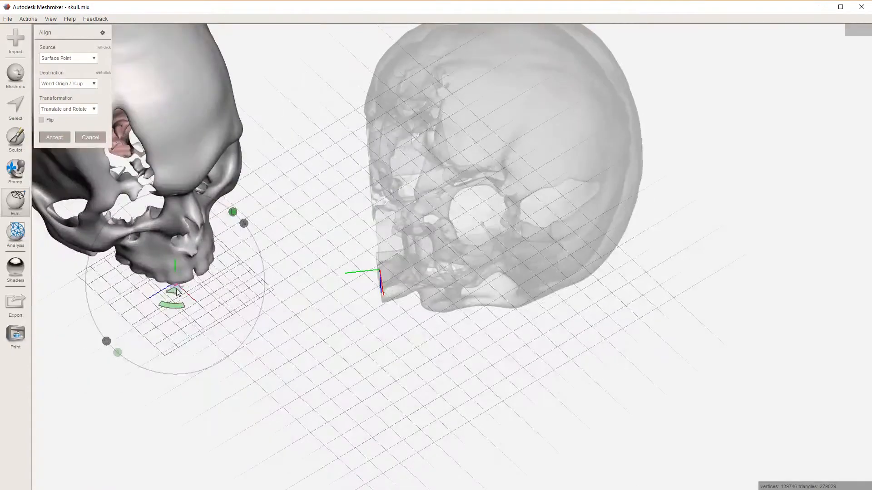
- Pick the underside of the molar as the alignment's surface point and accept the alignment
right_drag(216, 305, 522, 140)
mouse_move(523, 140)
mouse_down()
mouse_move(541, 82)
mouse_move(558, 77)
mouse_move(558, 105)
mouse_up()
right_drag(558, 106, 622, 340)
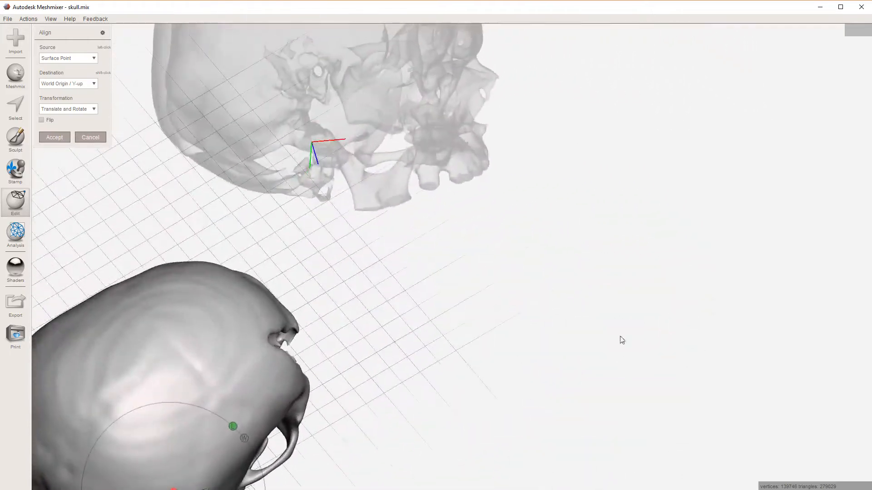
click(430, 187)
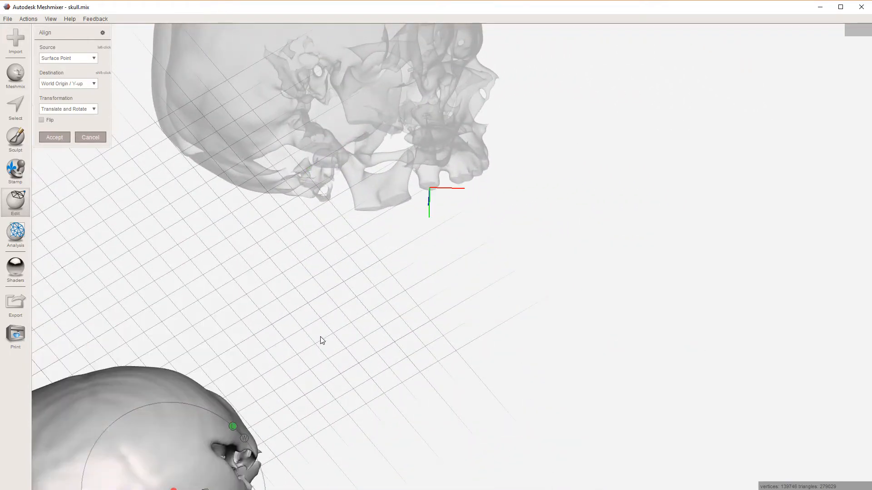
right_drag(294, 361, 415, 206)
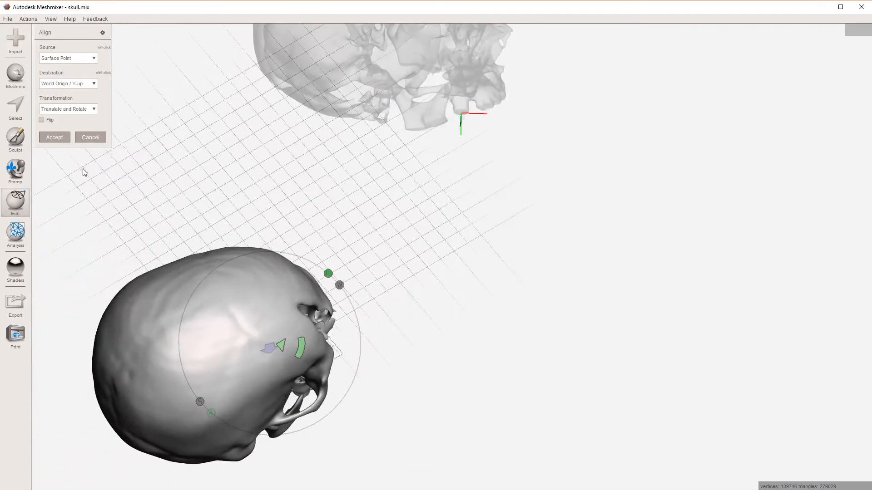
key(a)
- Align the skull to World Origin / Y-up again, using Base Point as source with Translate and Rotate
right_drag(383, 242, 290, 192)
middle_drag(353, 443, 368, 247)
right_drag(370, 250, 486, 386)
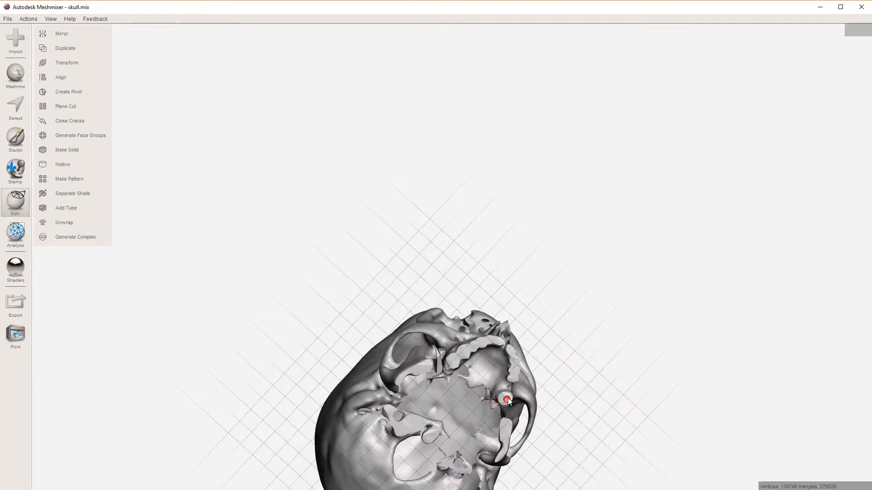
middle_drag(508, 400, 489, 249)
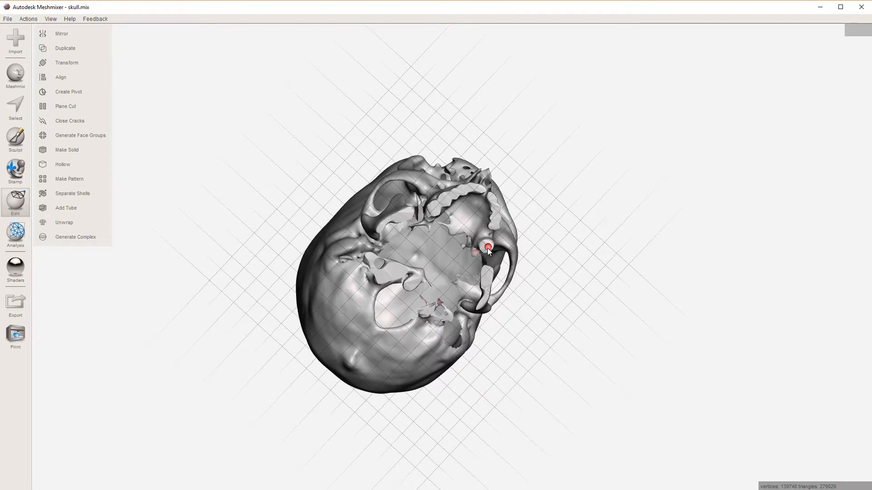
right_drag(487, 249, 566, 292)
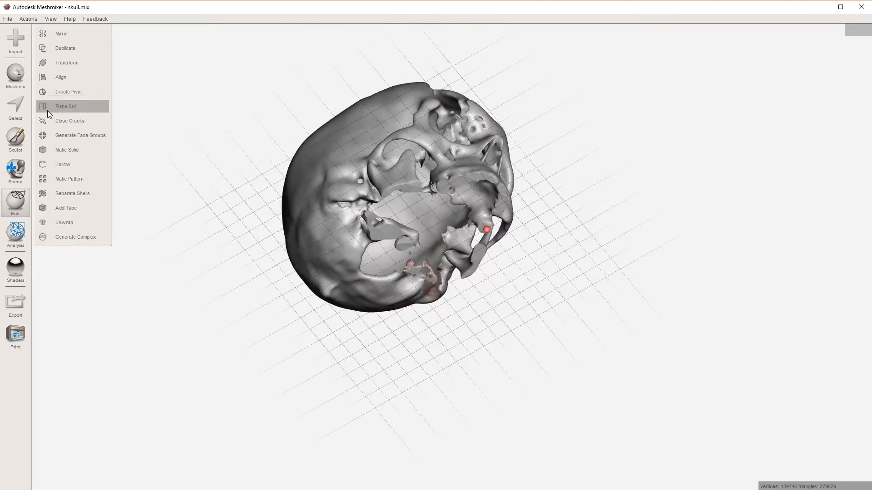
click(63, 77)
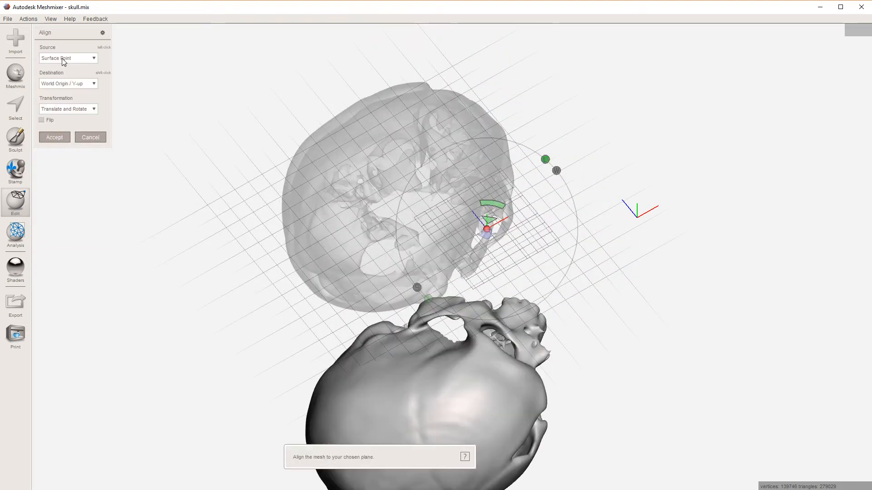
click(66, 58)
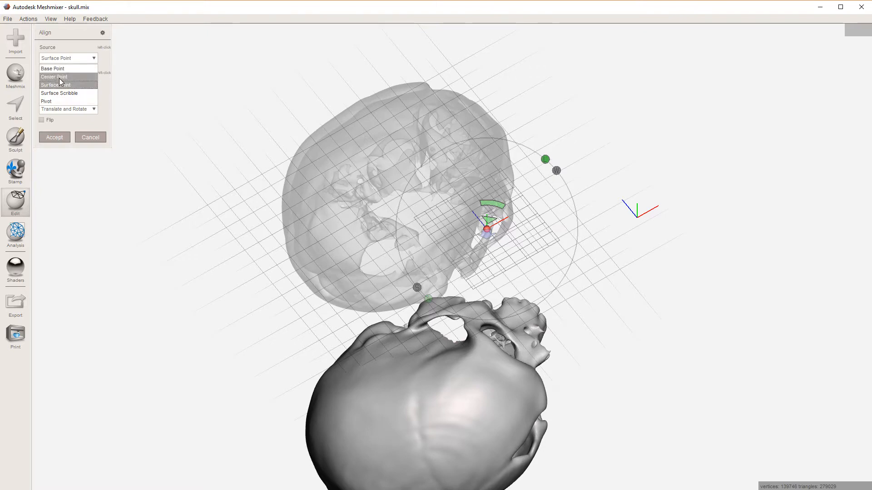
click(64, 69)
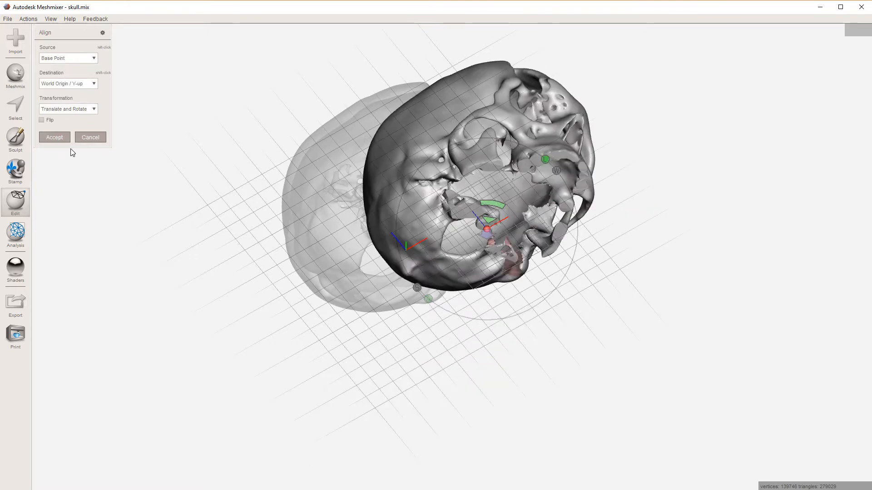
click(53, 138)
- Rotate the skull about 4.36° around Y so it faces straight along the grid in the overhead view
right_drag(475, 305, 495, 236)
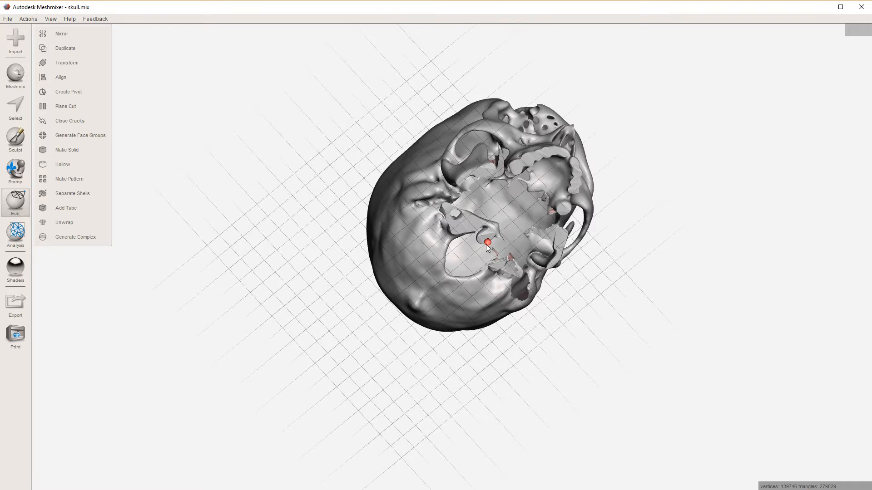
right_drag(498, 219, 526, 363)
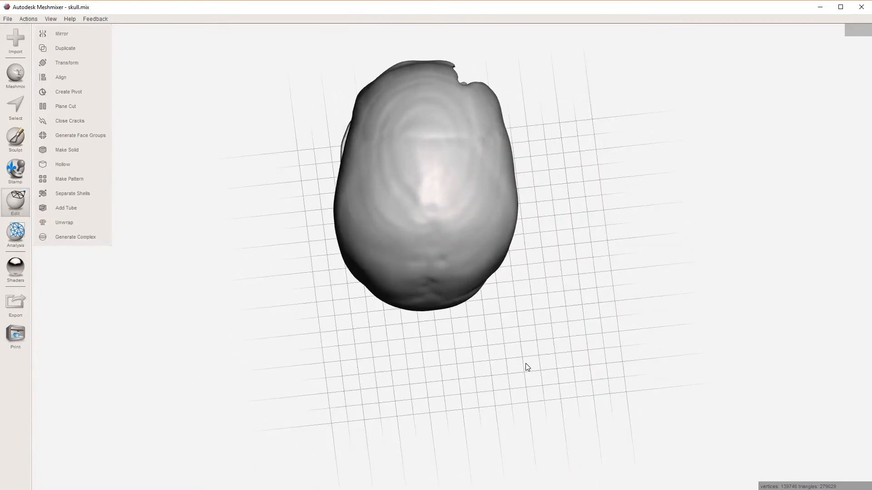
key(space)
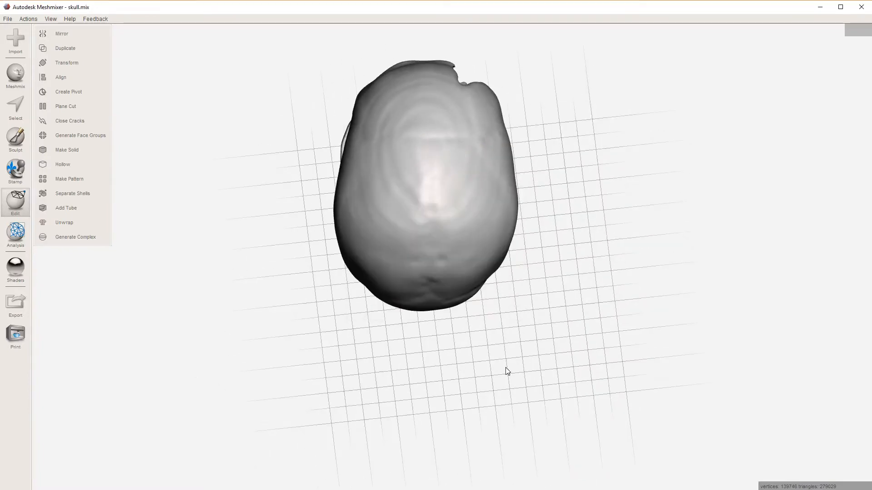
key(space)
mouse_move(332, 327)
right_down()
mouse_move(335, 233)
mouse_move(553, 359)
mouse_move(350, 296)
mouse_move(453, 218)
right_up()
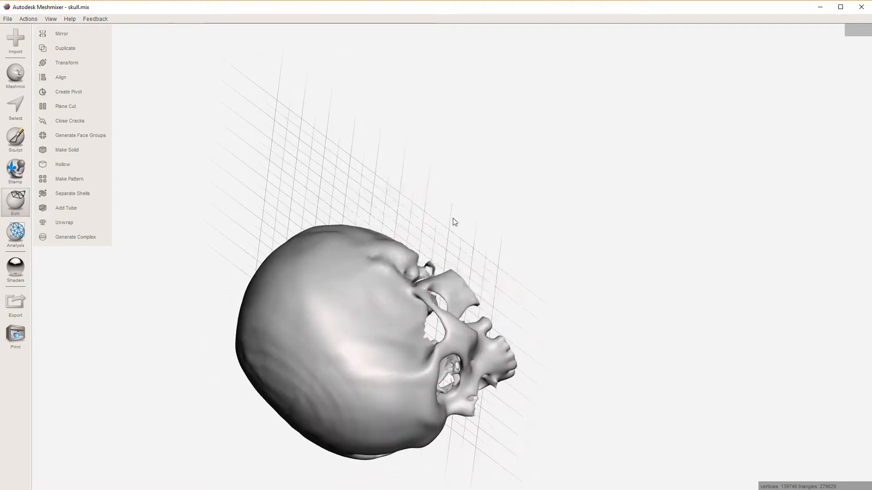
key(space)
right_drag(240, 362, 248, 424)
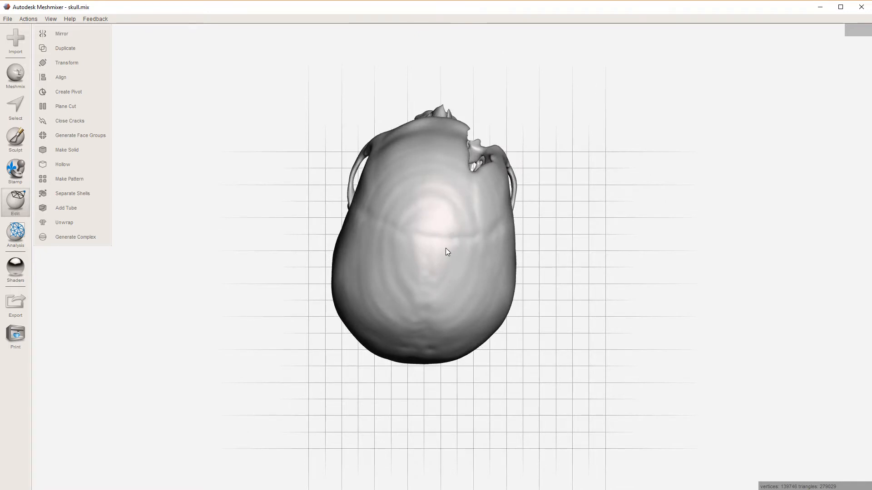
key(t)
drag(472, 293, 622, 127)
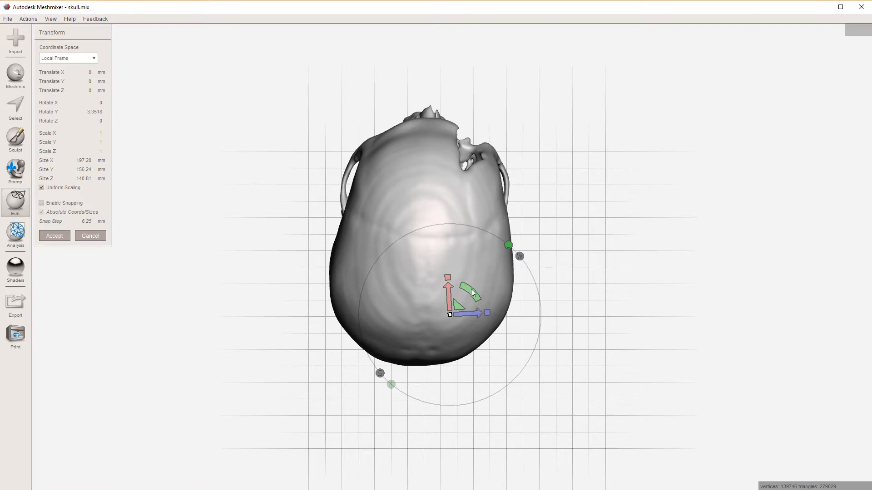
drag(472, 293, 607, 135)
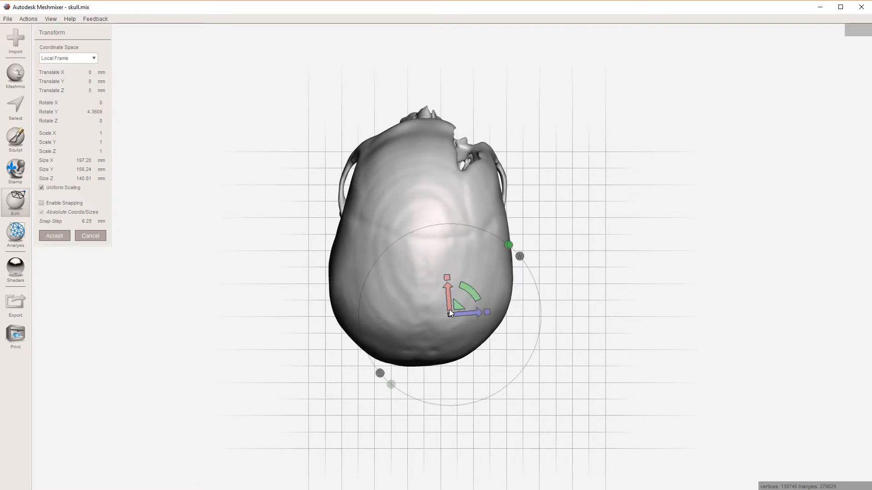
- Move the skull to about -100 mm in X and -2 mm in Z, centred behind the origin, and accept the transform
drag(458, 306, 459, 394)
middle_drag(546, 330, 563, 225)
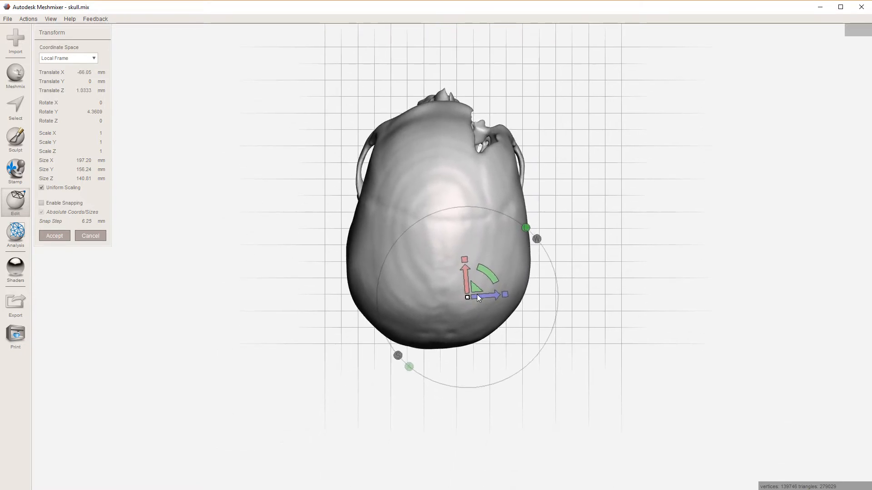
drag(473, 287, 469, 334)
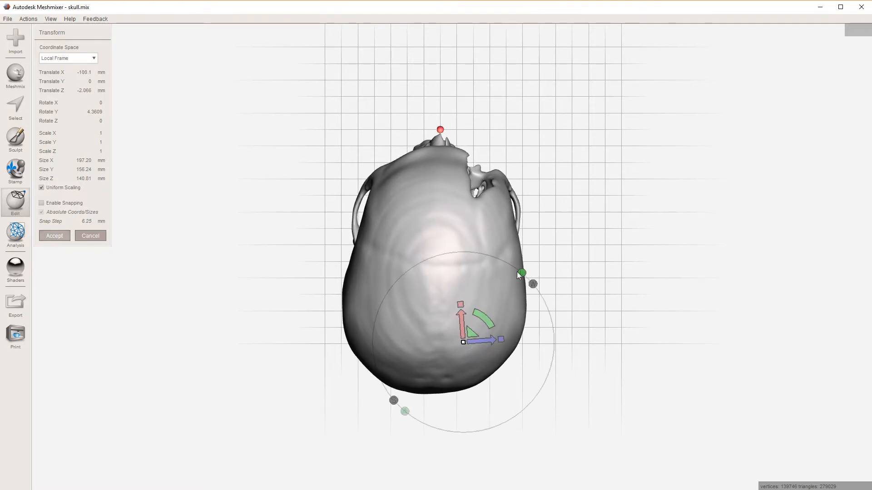
key(Return)
- Inspect the repositioned skull against the ground grid and look closely at the opening above its eye socket
right_drag(571, 295, 405, 322)
key(space)
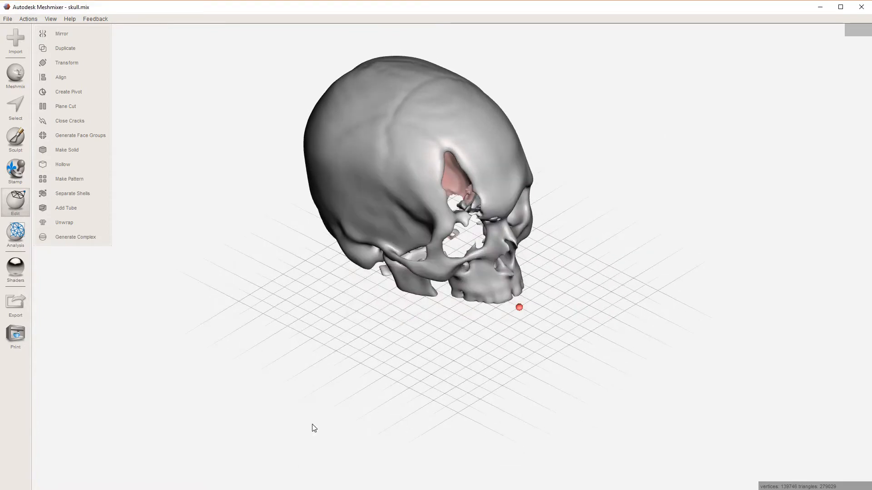
right_drag(369, 203, 410, 329)
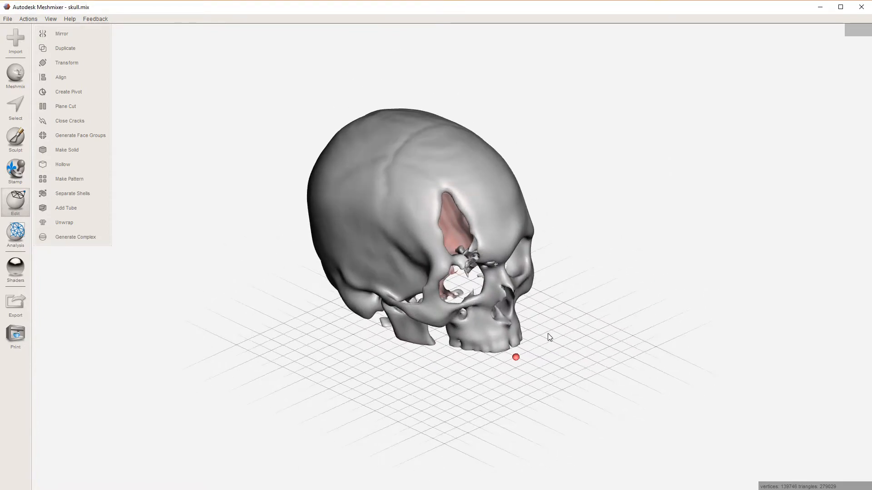
click(56, 21)
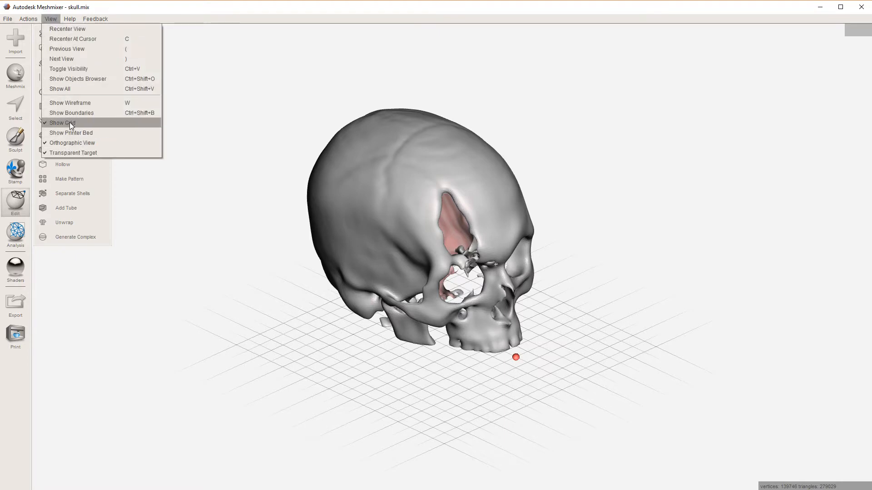
click(551, 373)
right_drag(551, 372, 513, 415)
scroll(603, 248, up, 5)
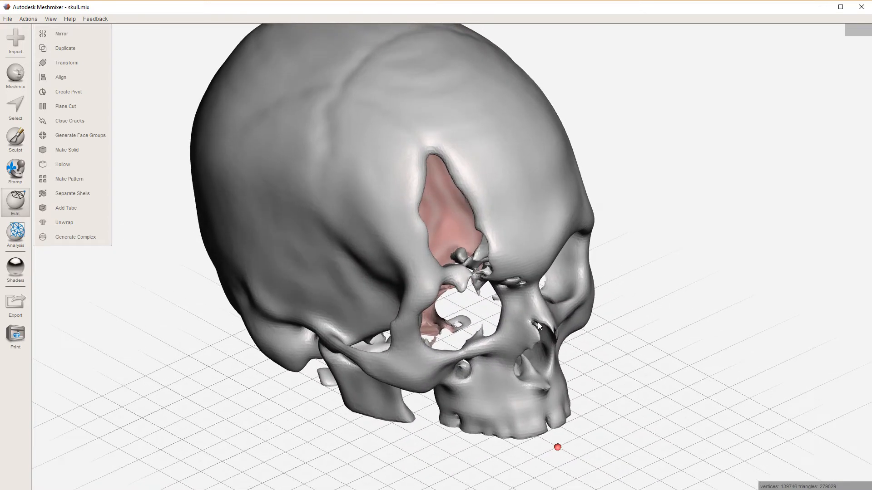
- Examine the shape and edges of the opening above the skull's eye socket from the front and side
middle_drag(492, 182, 526, 222)
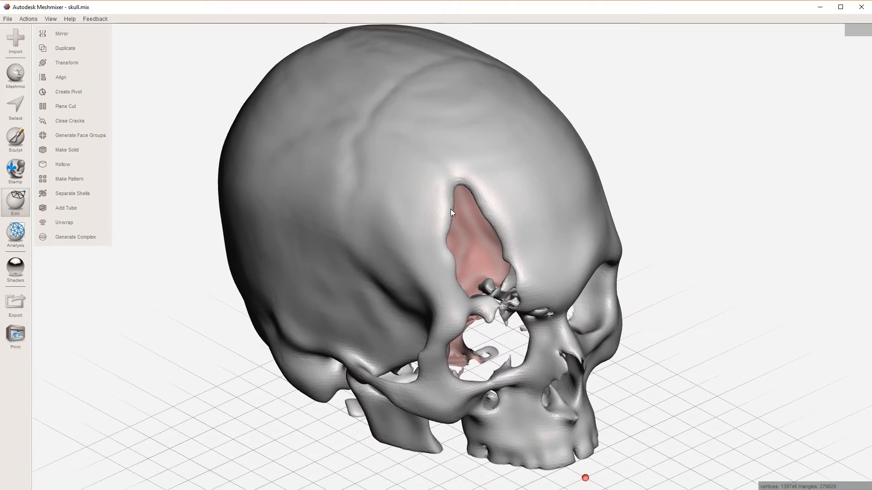
right_drag(451, 213, 308, 223)
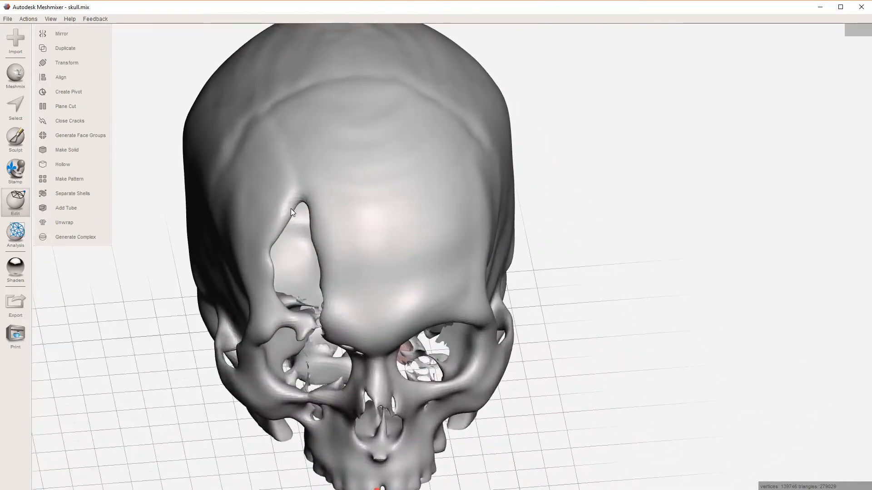
right_drag(266, 277, 274, 284)
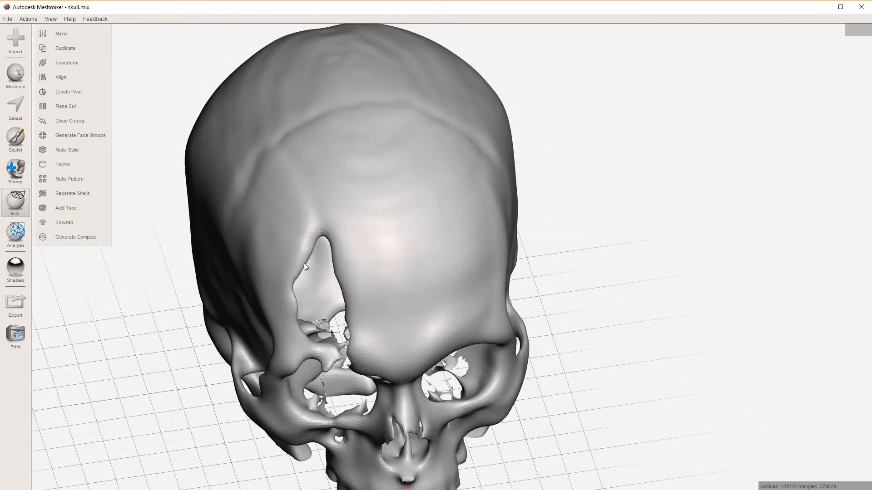
right_drag(320, 263, 408, 233)
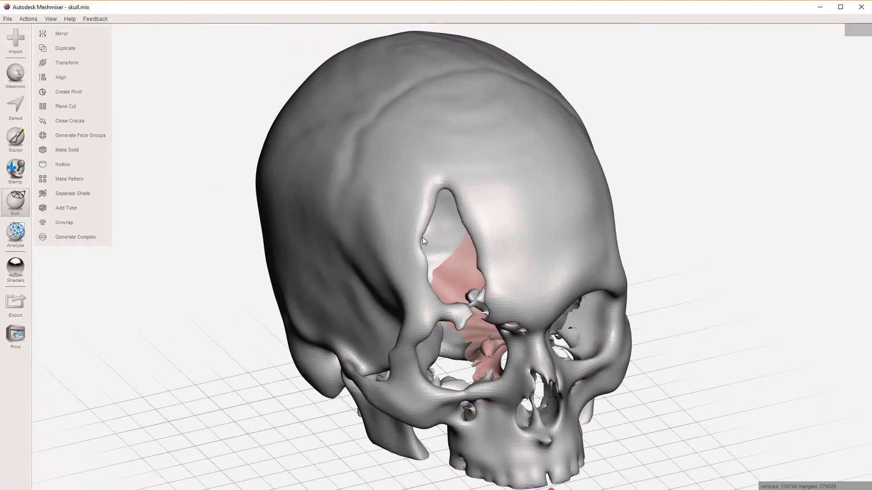
scroll(435, 227, up, 5)
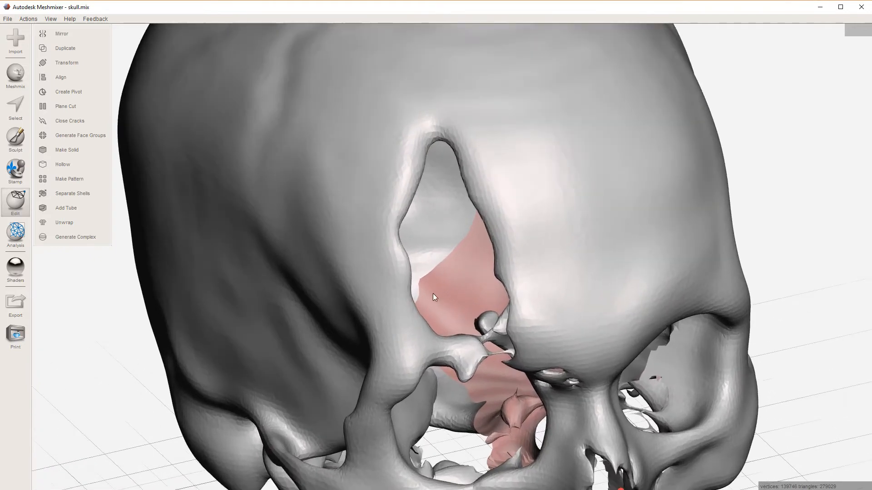
right_drag(432, 294, 442, 253)
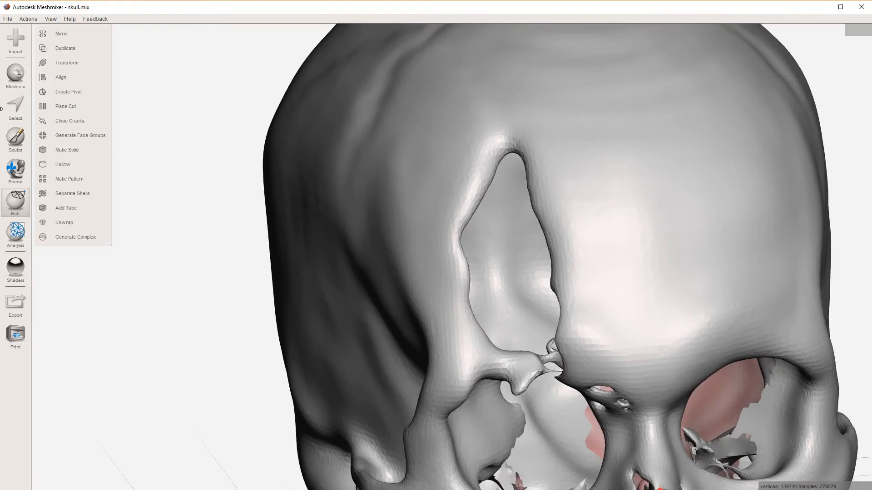
click(23, 107)
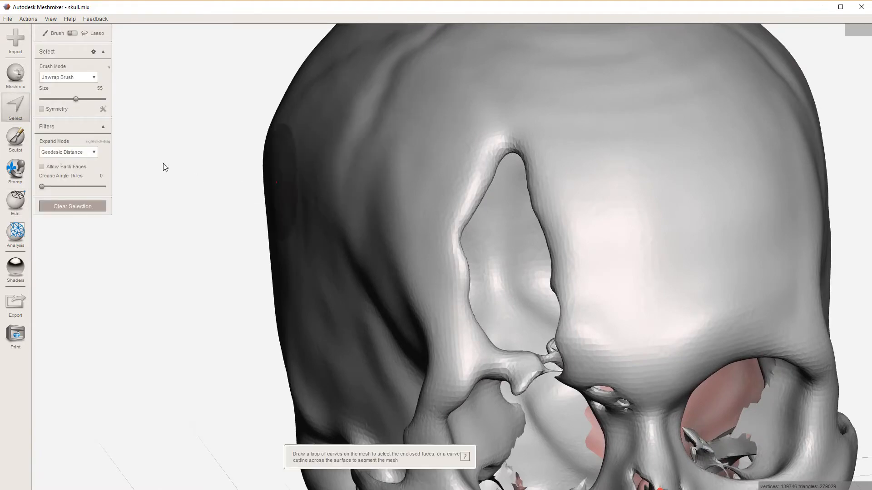
click(15, 76)
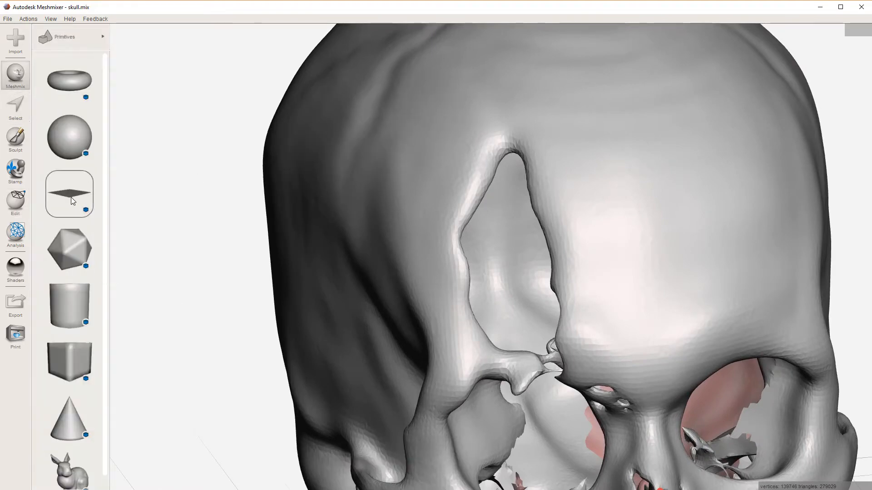
drag(73, 195, 487, 217)
right_drag(301, 397, 408, 362)
click(90, 129)
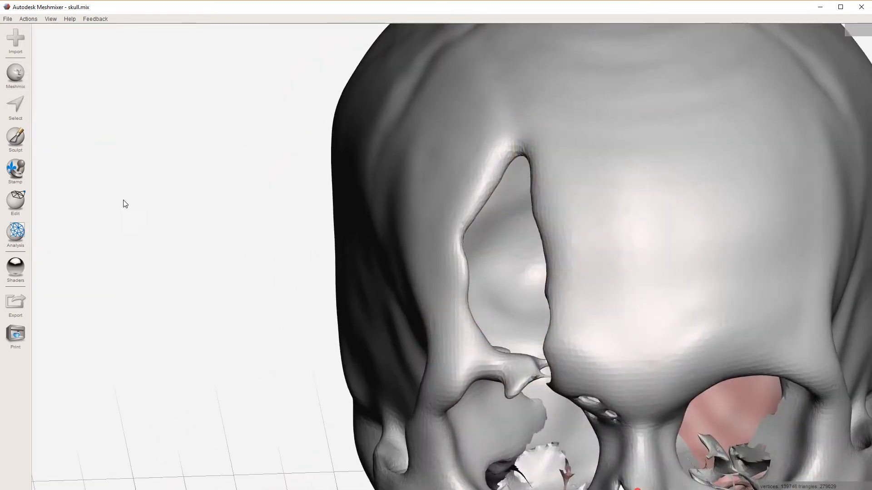
click(7, 80)
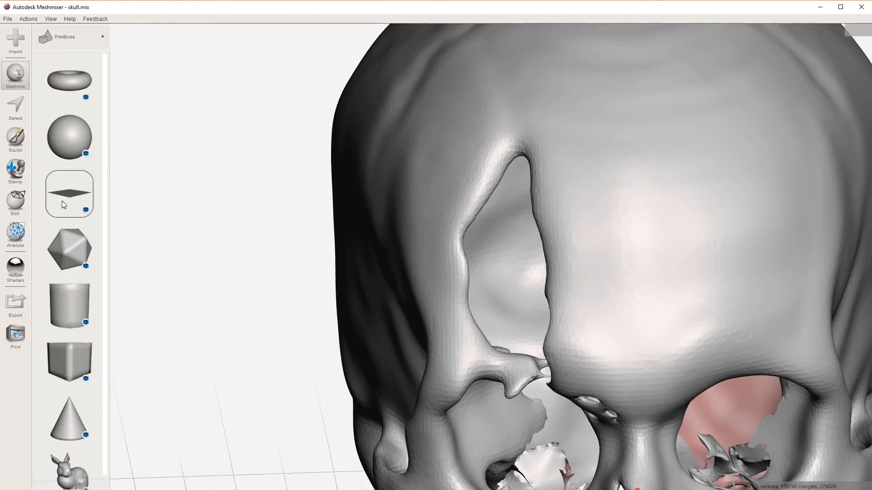
drag(62, 201, 531, 153)
click(97, 132)
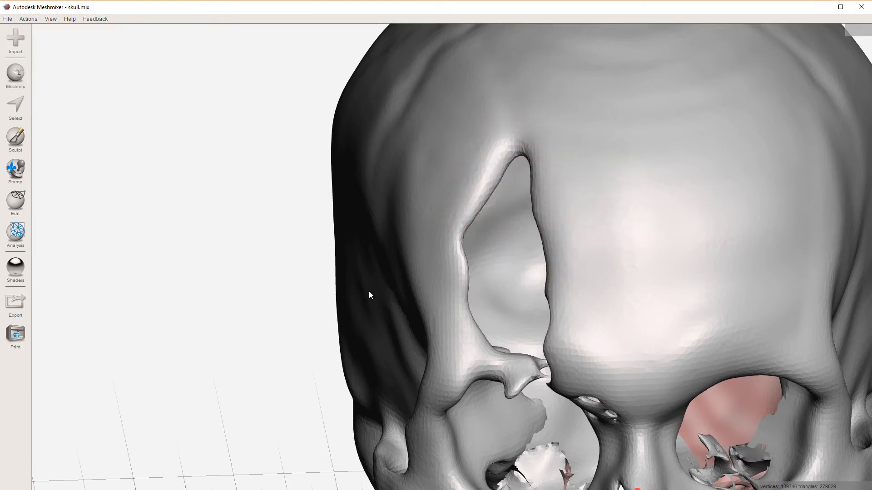
- Reduce the selection brush size to 27 and select the faces along the temple-side edge of the opening above the eye socket
mouse_move(368, 290)
right_down()
mouse_move(407, 269)
mouse_move(385, 218)
mouse_move(378, 262)
mouse_move(467, 257)
mouse_move(396, 246)
mouse_move(380, 257)
right_up()
key(s)
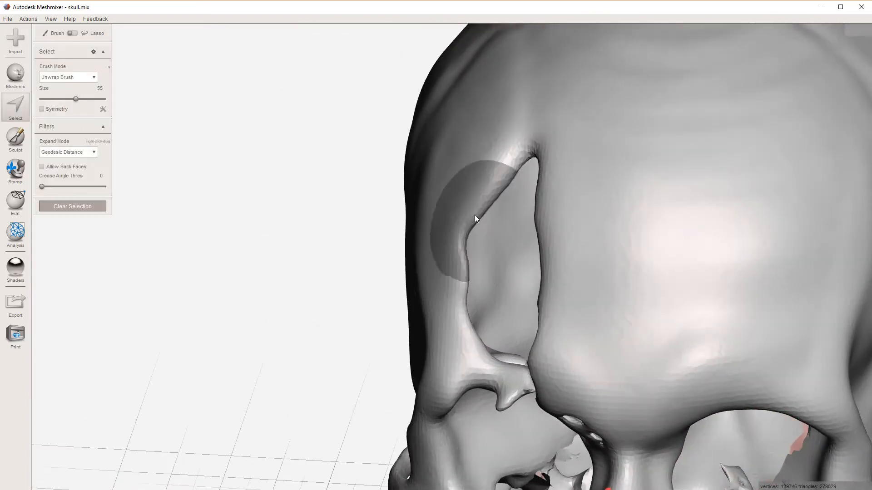
scroll(459, 172, down, 3)
scroll(459, 172, down, 3)
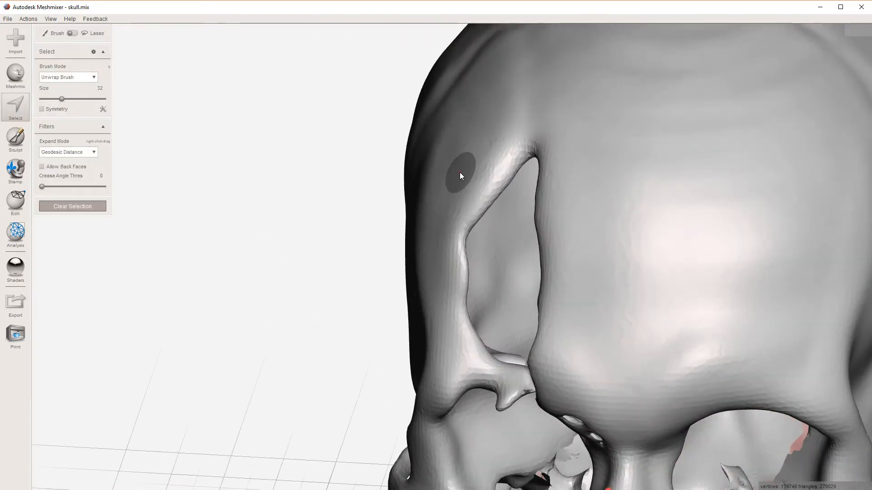
scroll(456, 179, down, 1)
mouse_move(456, 179)
right_down()
mouse_move(463, 149)
mouse_move(519, 156)
right_up()
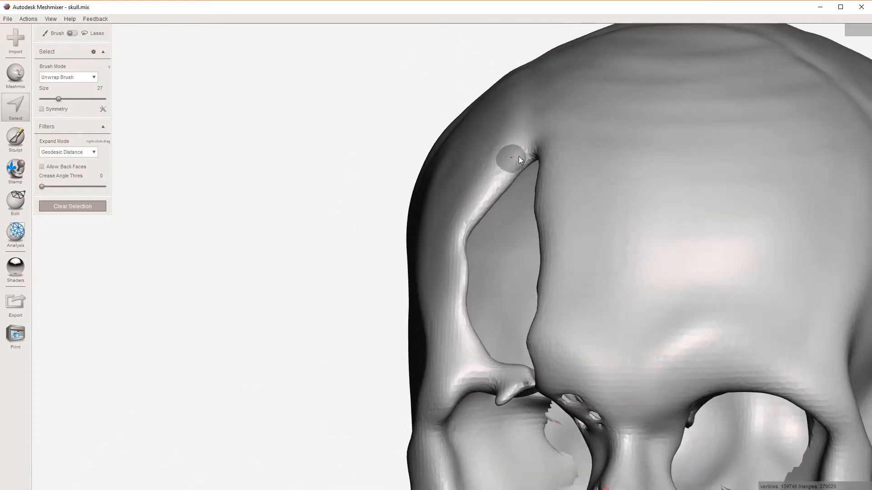
drag(473, 216, 461, 243)
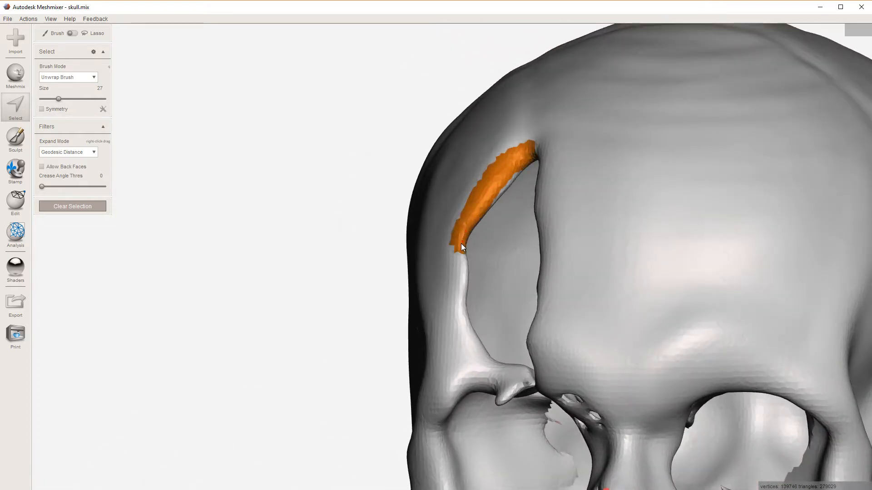
drag(461, 313, 478, 350)
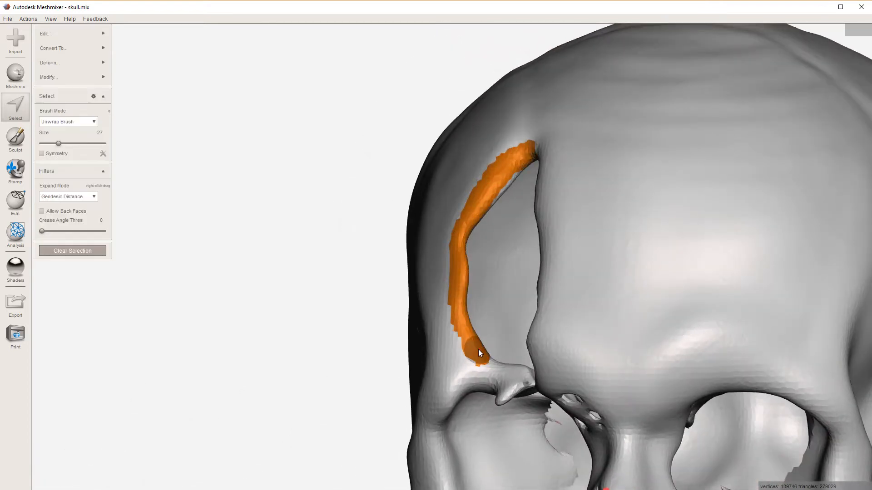
- Extend the selection around the top of the opening and down its forehead-side edge
right_drag(478, 350, 565, 314)
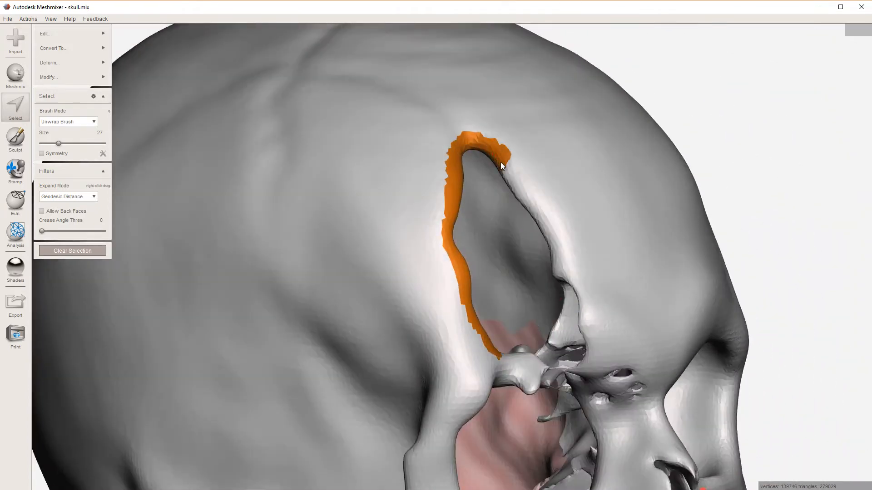
drag(550, 235, 585, 298)
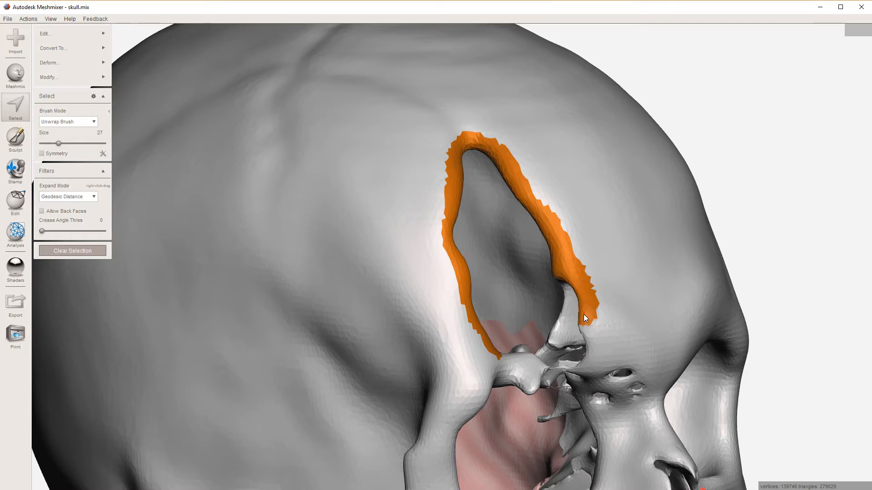
right_drag(588, 262, 500, 194)
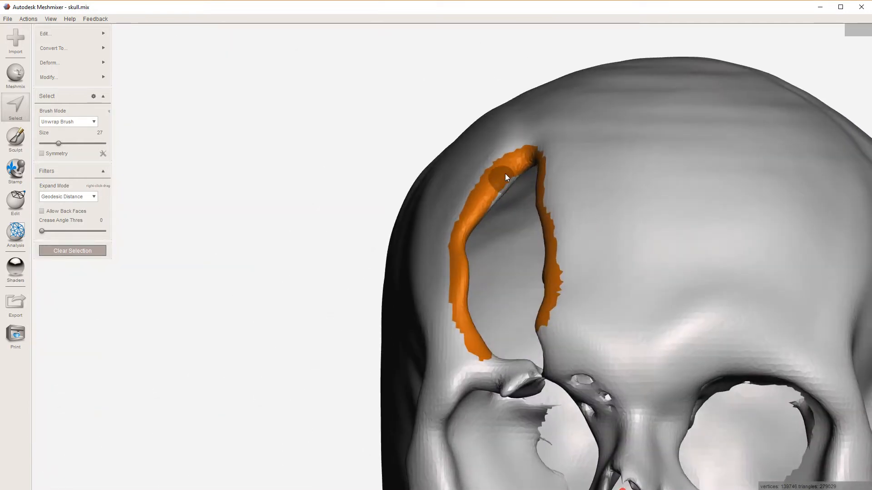
drag(505, 176, 507, 179)
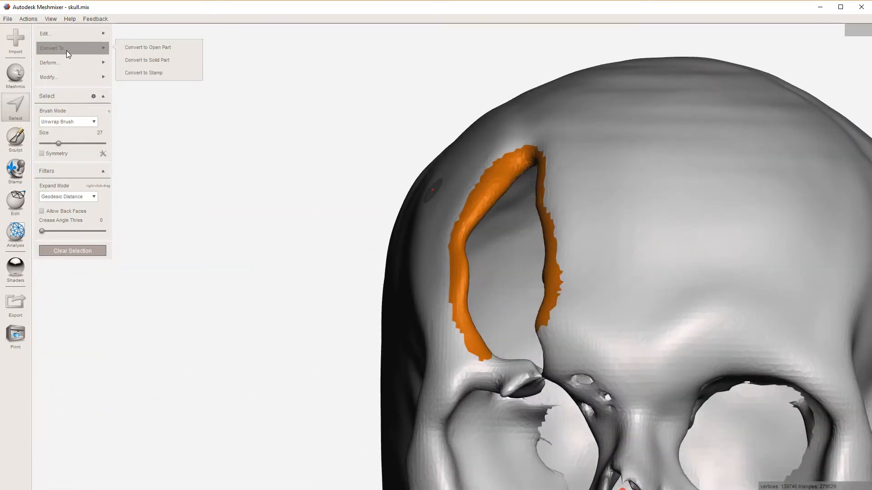
- Start Fit Primitive on the selected rim and try the Rectangle and Cylinder types
mouse_move(62, 37)
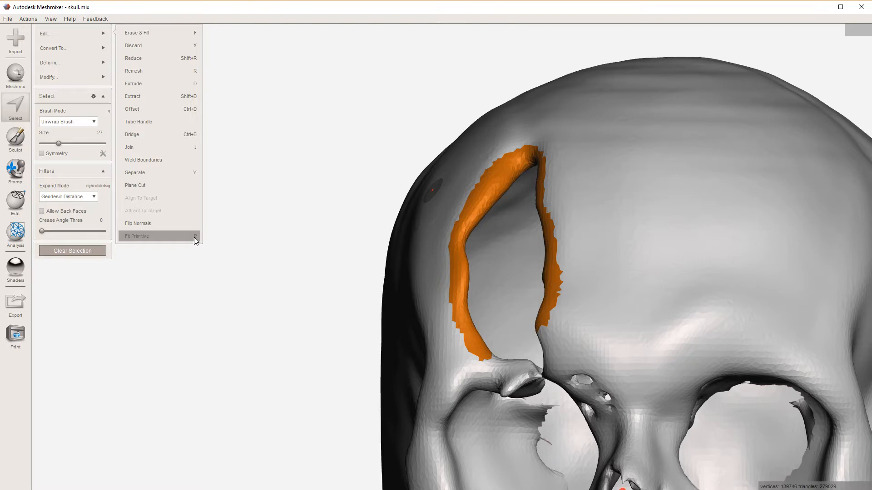
click(146, 238)
click(75, 58)
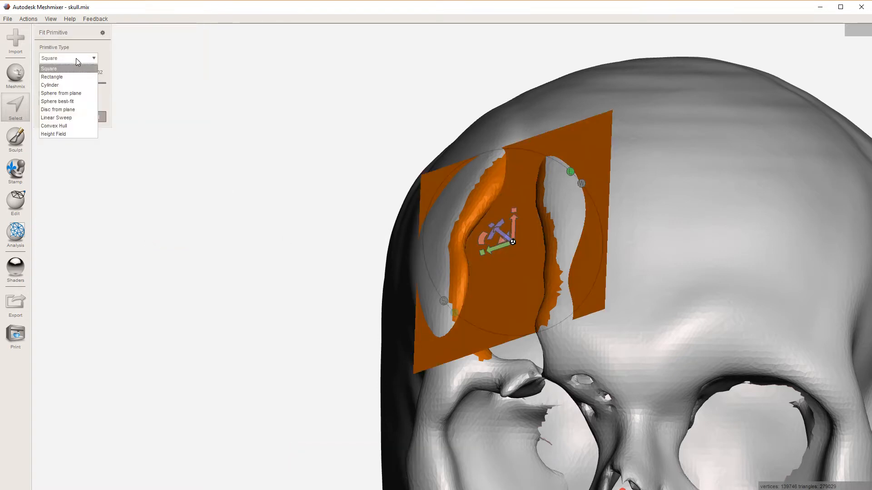
click(72, 77)
click(70, 58)
click(68, 85)
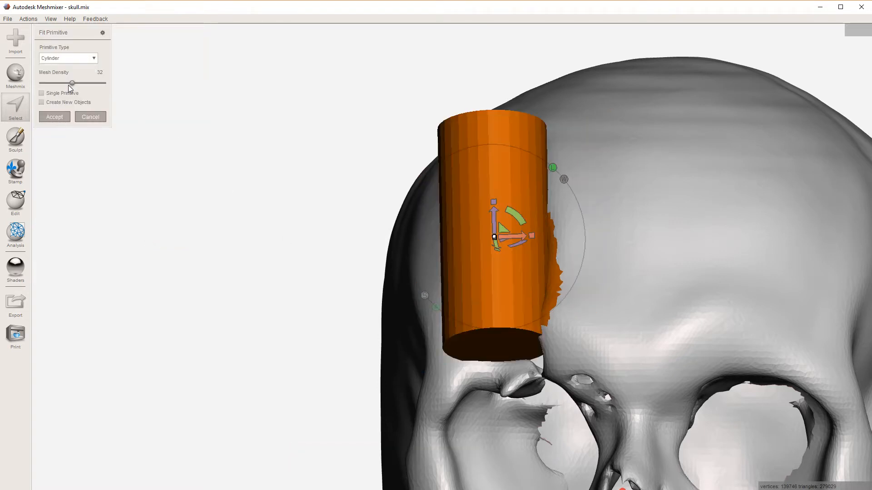
- Try the Disc from plane and Linear Sweep primitive types on the selected rim
click(78, 59)
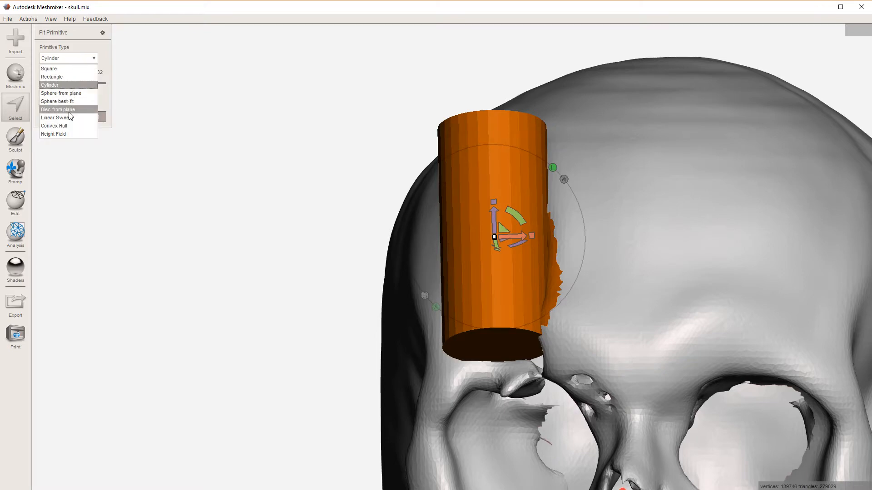
click(70, 108)
click(89, 59)
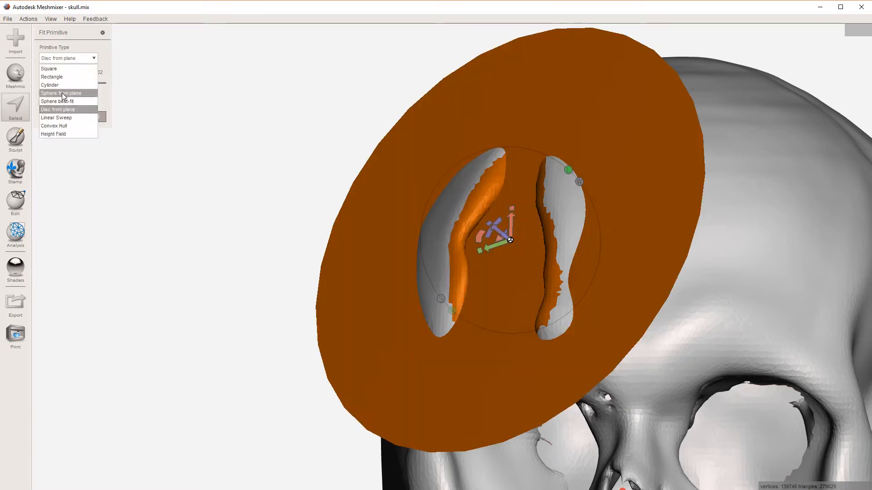
click(64, 121)
right_drag(326, 193, 139, 109)
click(71, 58)
click(71, 58)
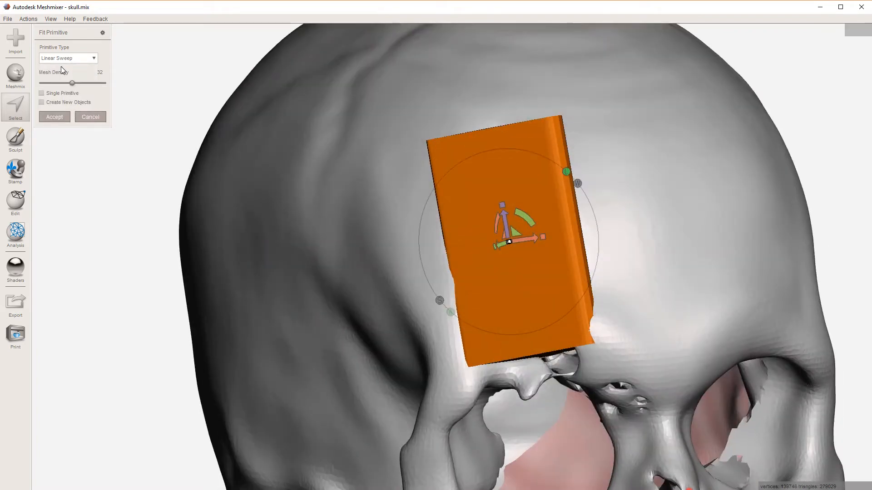
- Try the Convex Hull primitive type on the selected rim and view it from different angles
click(61, 59)
click(57, 128)
right_drag(185, 122, 147, 87)
click(68, 57)
click(68, 59)
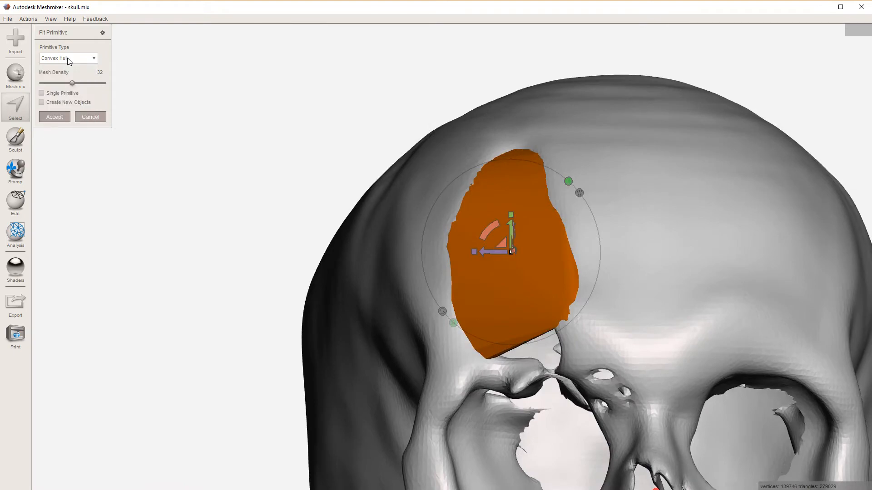
click(68, 58)
right_drag(254, 131, 210, 122)
- Set the primitive type to Square and check how the plane lies across the opening from several angles
click(66, 58)
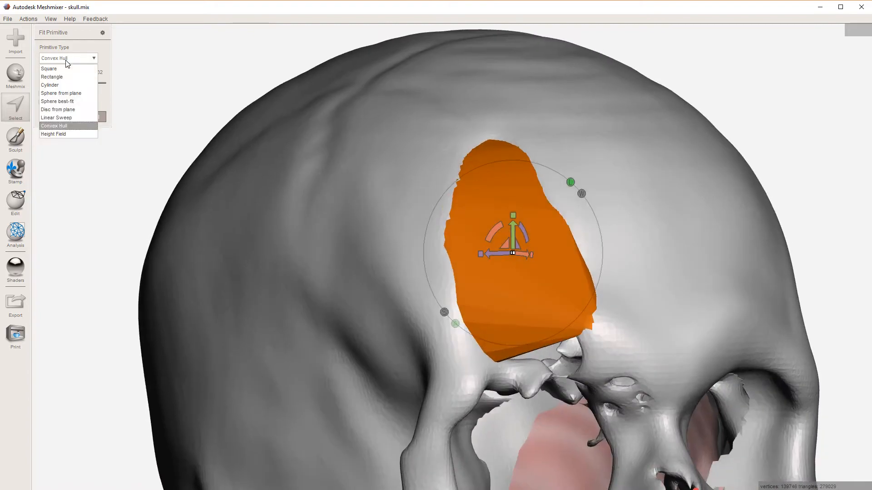
click(64, 69)
right_drag(187, 136, 342, 249)
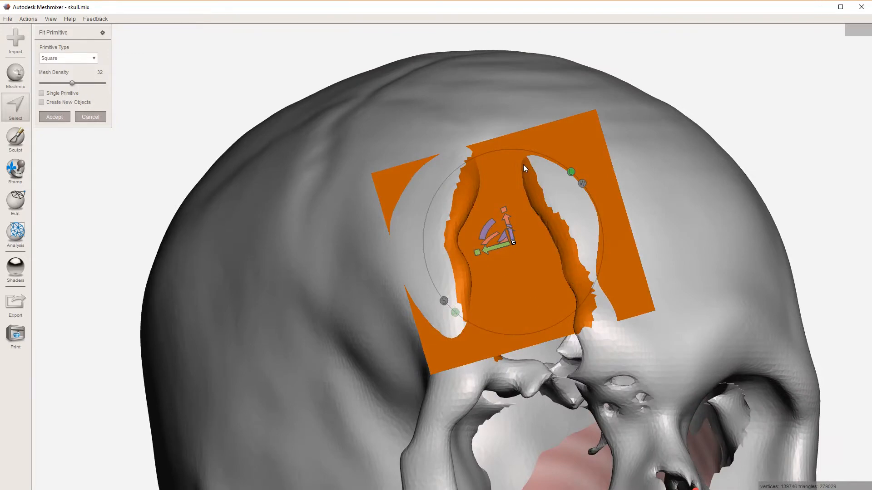
mouse_move(534, 170)
right_down()
mouse_move(518, 86)
mouse_move(543, 181)
right_up()
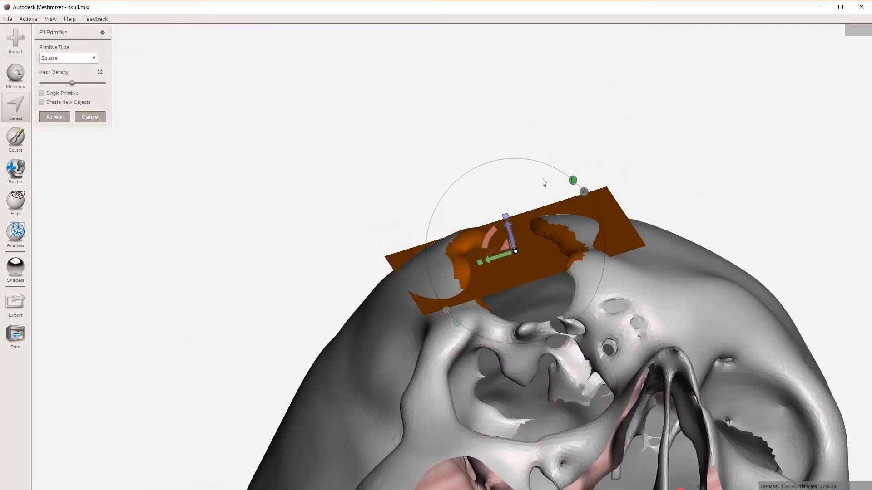
right_drag(549, 217, 558, 234)
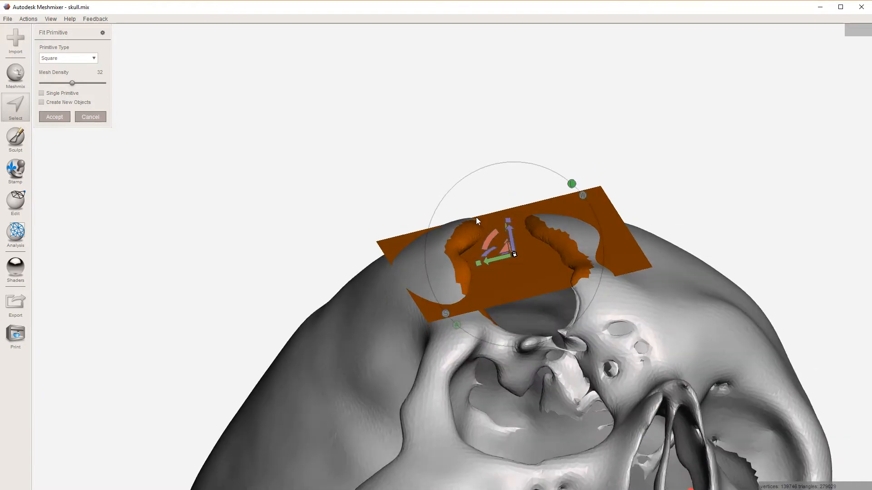
right_drag(568, 269, 455, 268)
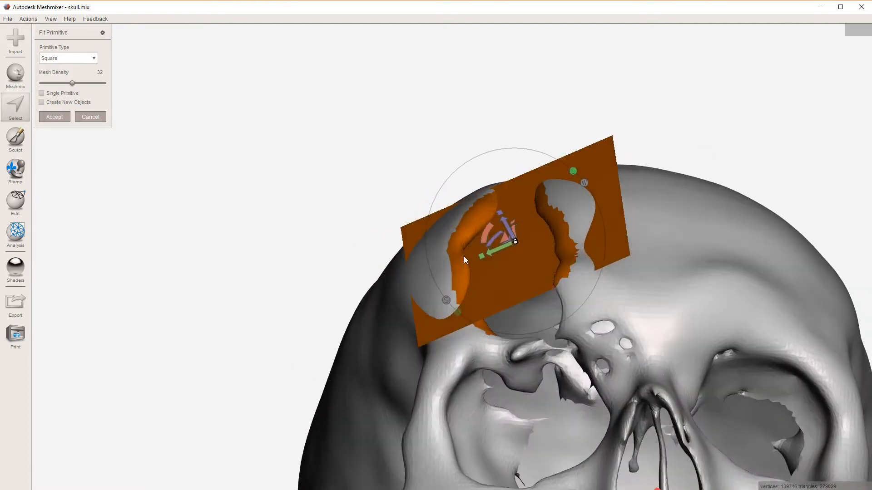
right_drag(550, 223, 581, 263)
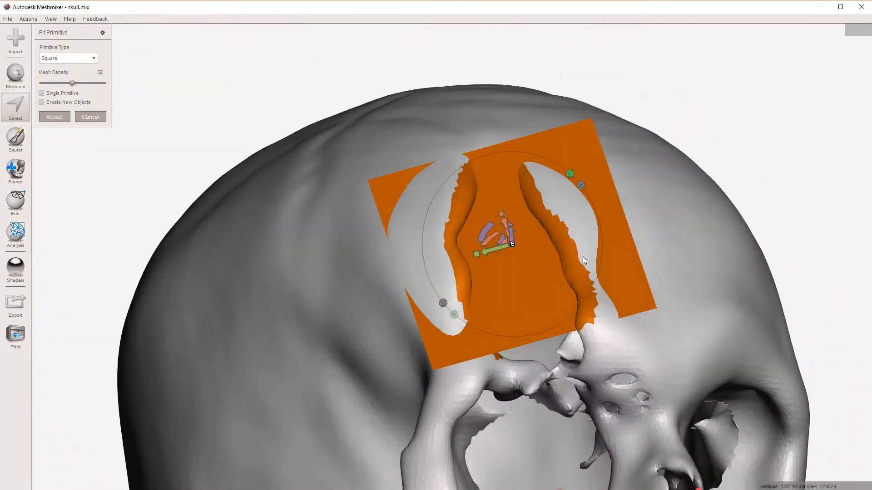
- Show the mesh wireframe and set the square primitive's mesh density to 41
key(w)
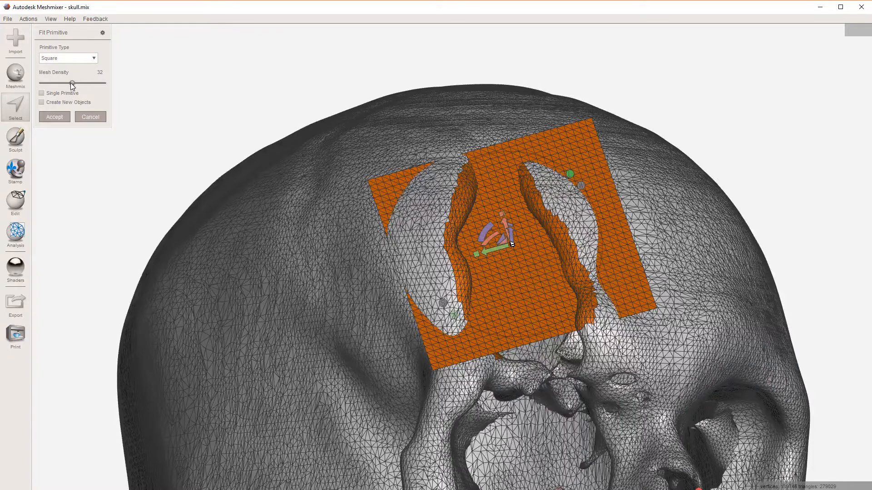
drag(71, 83, 81, 85)
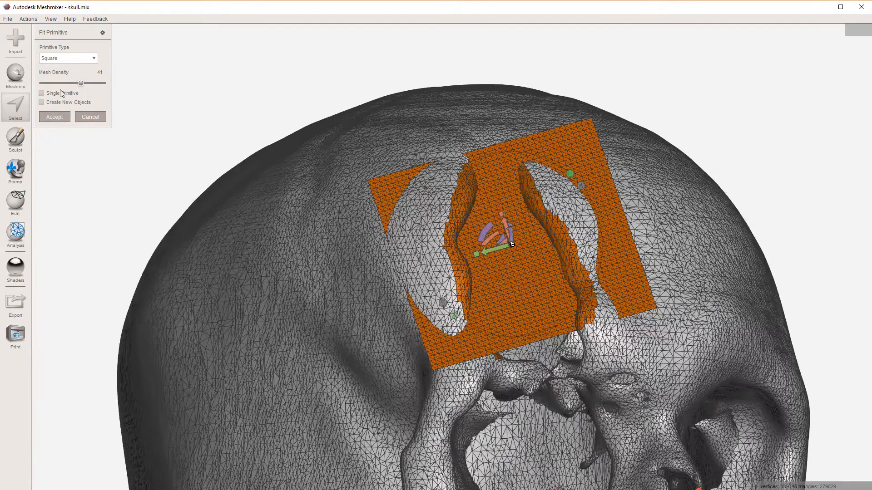
- Accept the square primitive with Create New Objects enabled, and make the resulting plane the active object
click(42, 102)
click(54, 117)
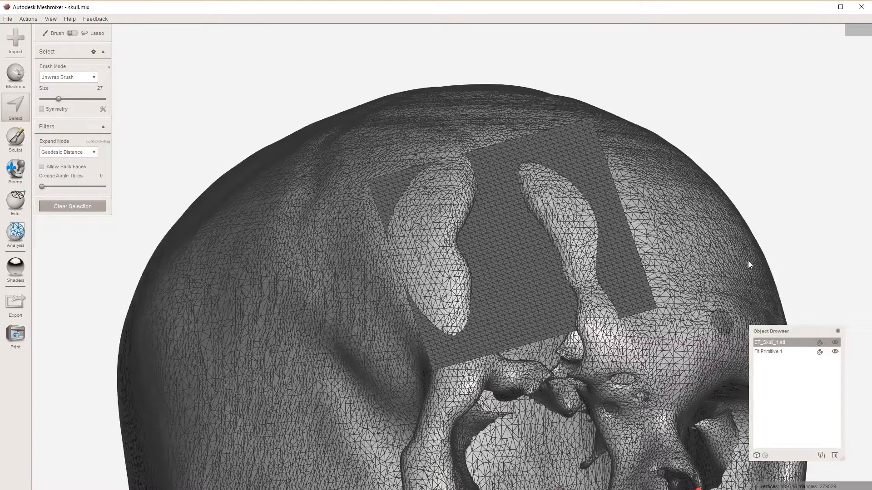
drag(772, 331, 798, 332)
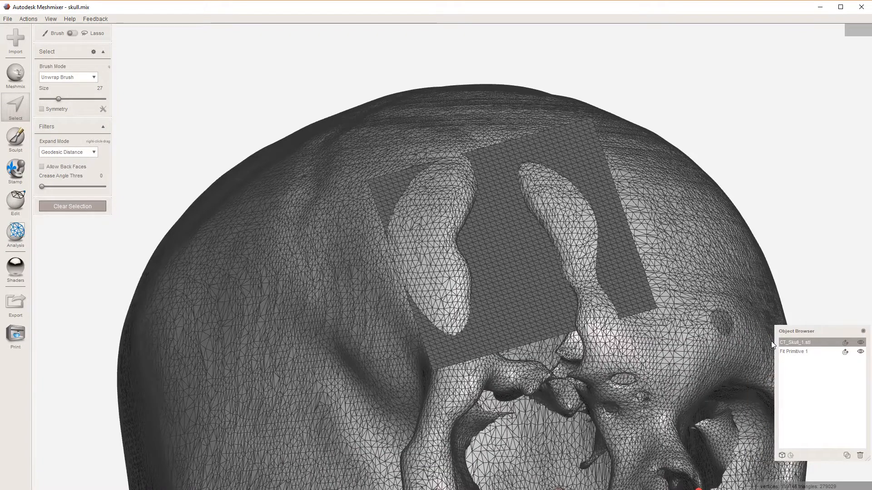
click(799, 353)
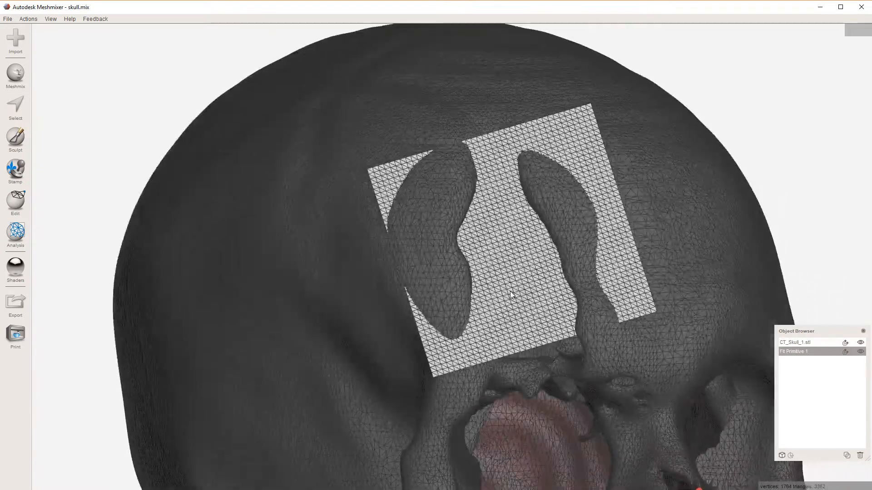
- Hide the wireframe and transform the plane to about 41.5 by 17.3 mm, centred within the skull opening
key(w)
key(t)
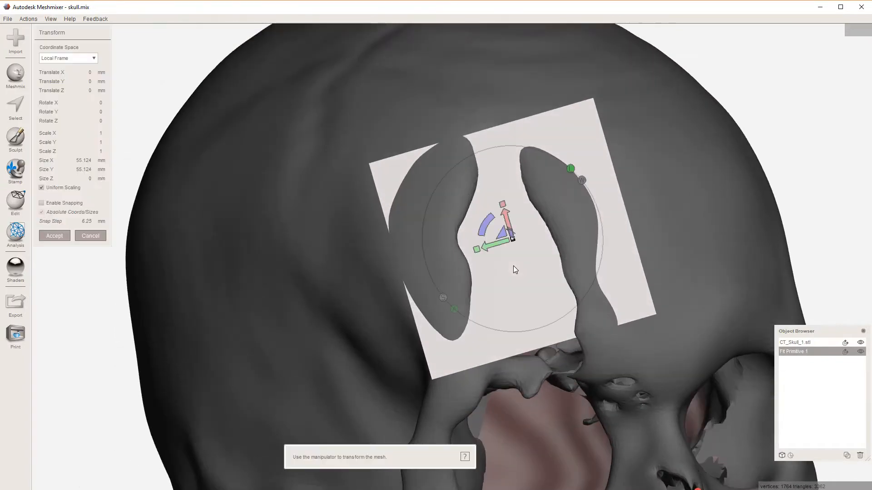
drag(474, 251, 749, 156)
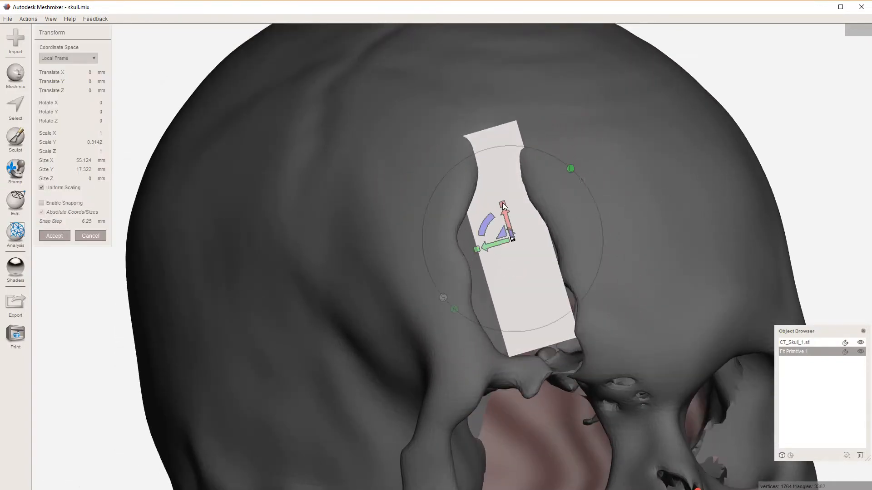
drag(503, 205, 523, 262)
scroll(494, 222, up, 3)
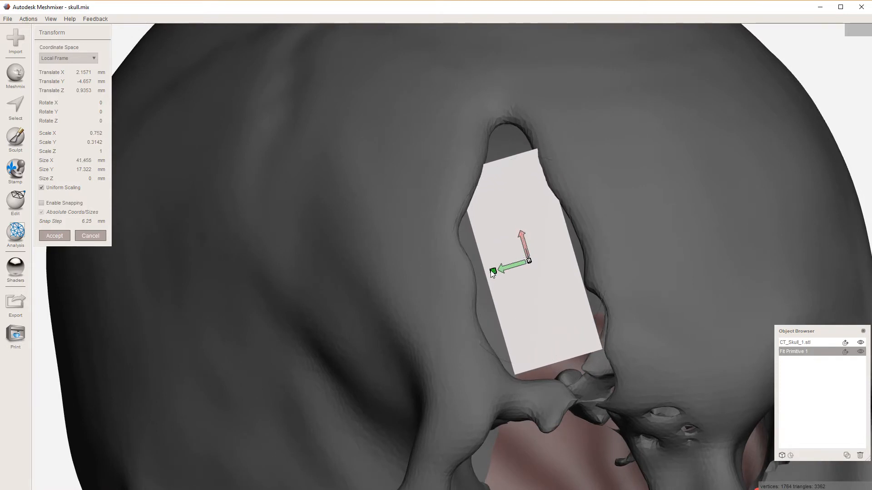
click(54, 236)
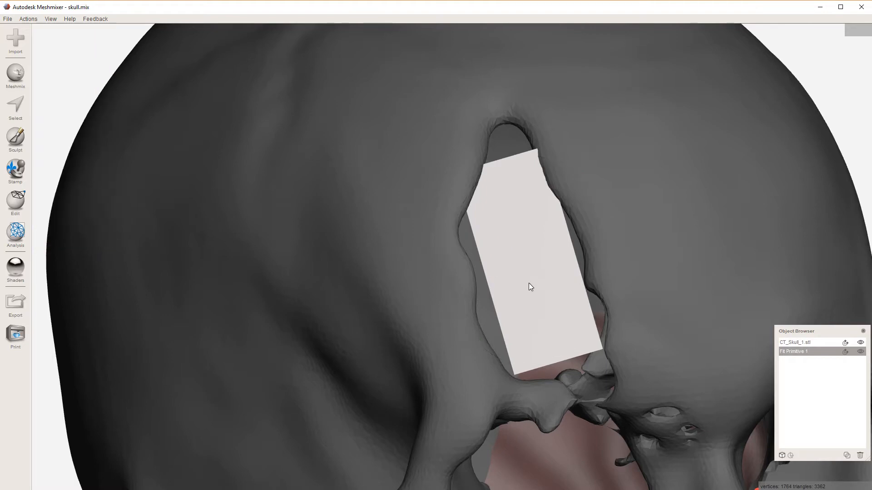
- Sculpt the plane's edge facing the forehead toward the opening's rim using the Drag brush at strength 100 and size 29
right_drag(528, 283, 281, 174)
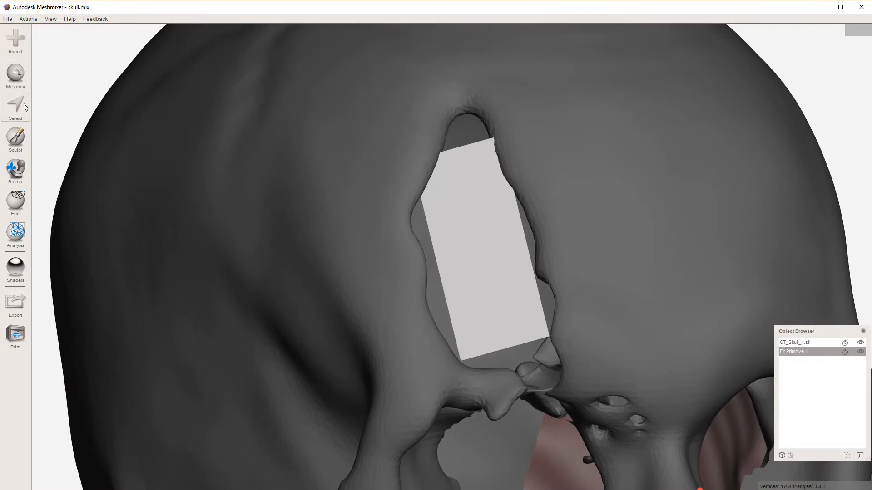
click(16, 136)
mouse_move(72, 55)
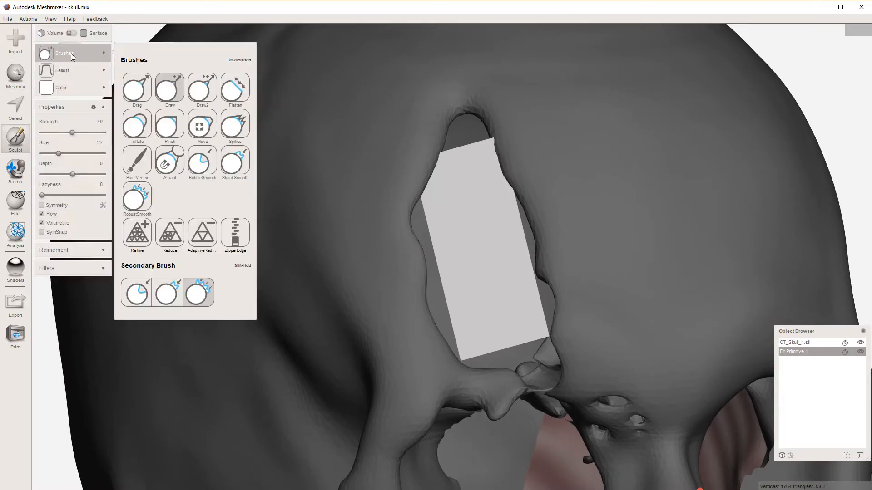
click(135, 94)
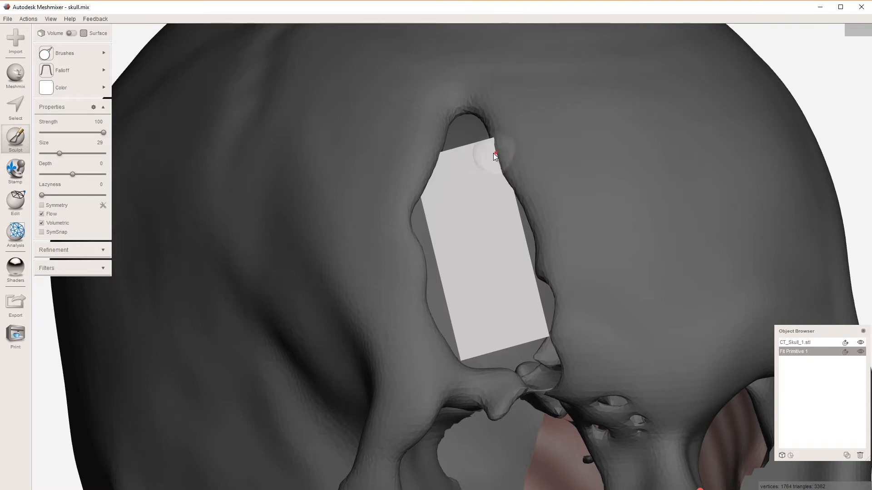
mouse_move(495, 156)
mouse_down()
mouse_move(485, 157)
mouse_move(484, 130)
mouse_up()
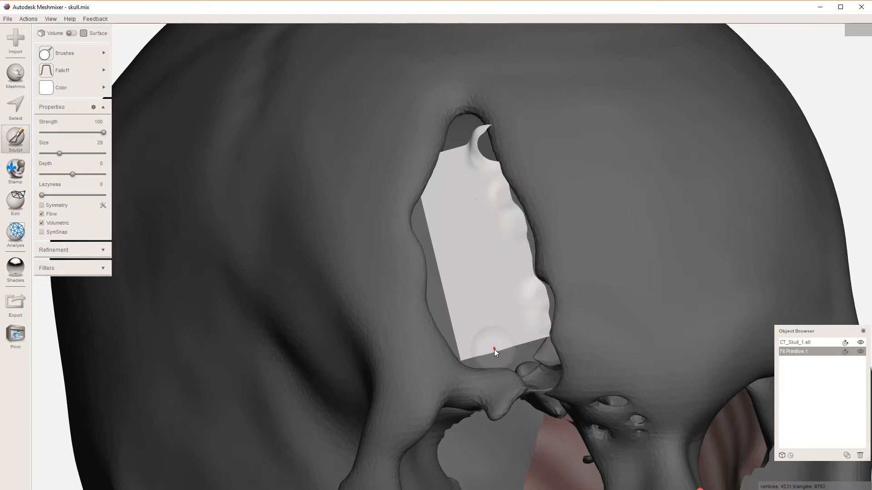
- Pull the plane's lower edge and the edge facing the temple outward to meet the opening's rim
mouse_move(494, 350)
mouse_down()
mouse_move(475, 355)
mouse_move(509, 343)
mouse_move(522, 354)
mouse_up()
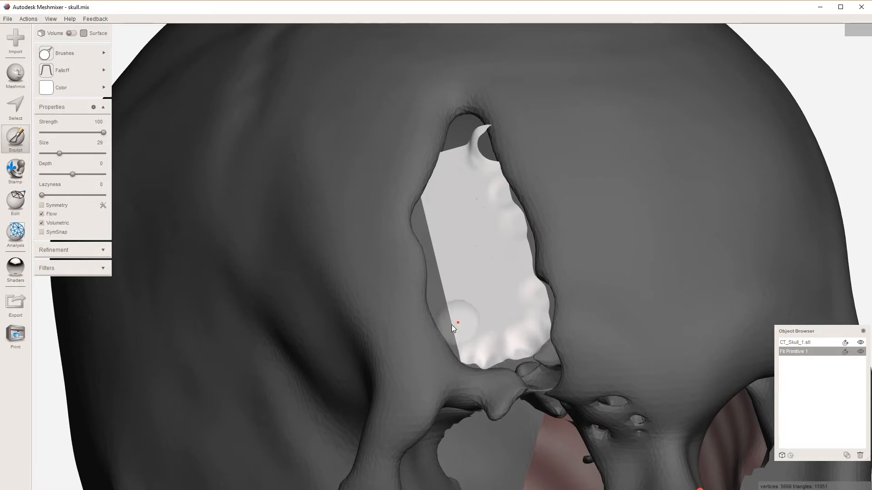
drag(443, 308, 445, 286)
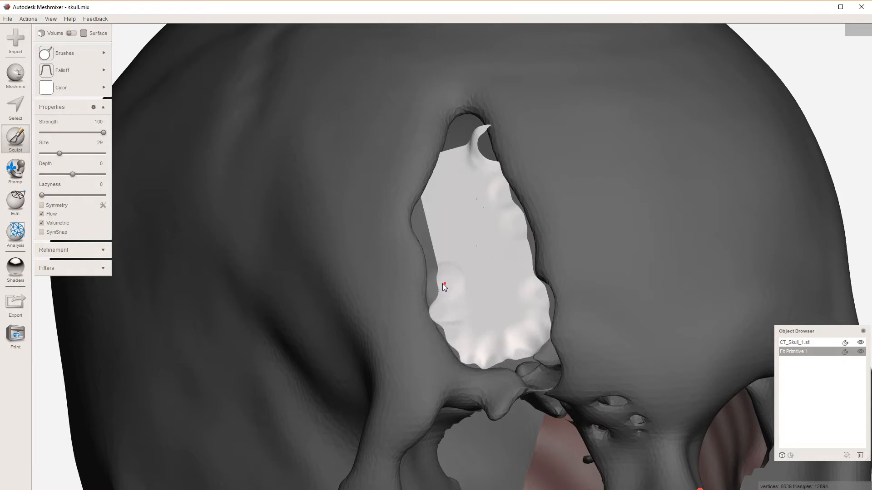
drag(448, 251, 439, 244)
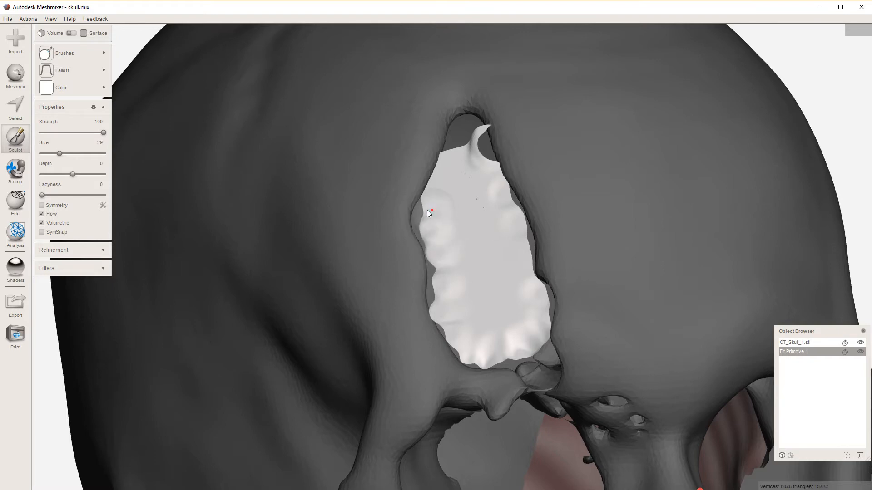
drag(427, 210, 423, 210)
mouse_move(456, 203)
right_down()
mouse_move(461, 178)
mouse_move(446, 255)
mouse_move(412, 176)
right_up()
drag(415, 172, 434, 186)
key(ctrl+z)
key(ctrl+z)
- Select the upper strip of the patch's temple-side edge with a size 22 Unwrap Brush and delete it
mouse_move(431, 173)
right_down()
mouse_move(310, 84)
mouse_move(284, 88)
mouse_move(428, 203)
mouse_move(415, 183)
right_up()
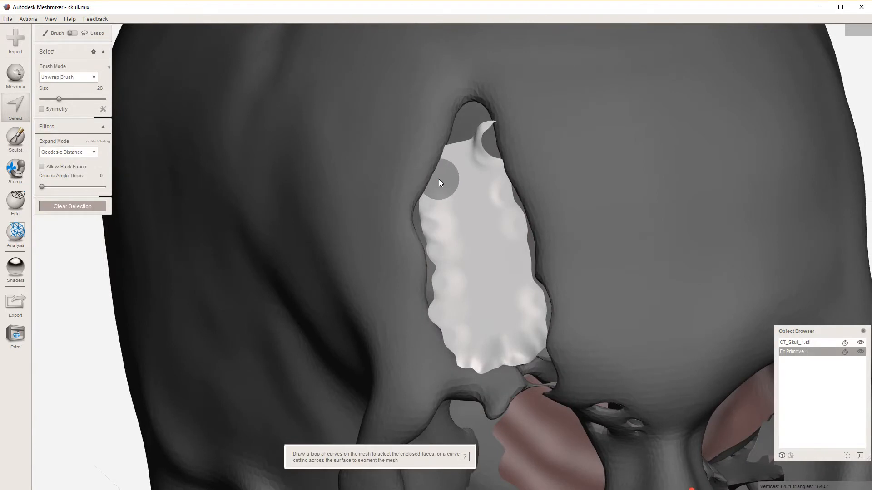
scroll(438, 179, down, 5)
drag(422, 198, 438, 183)
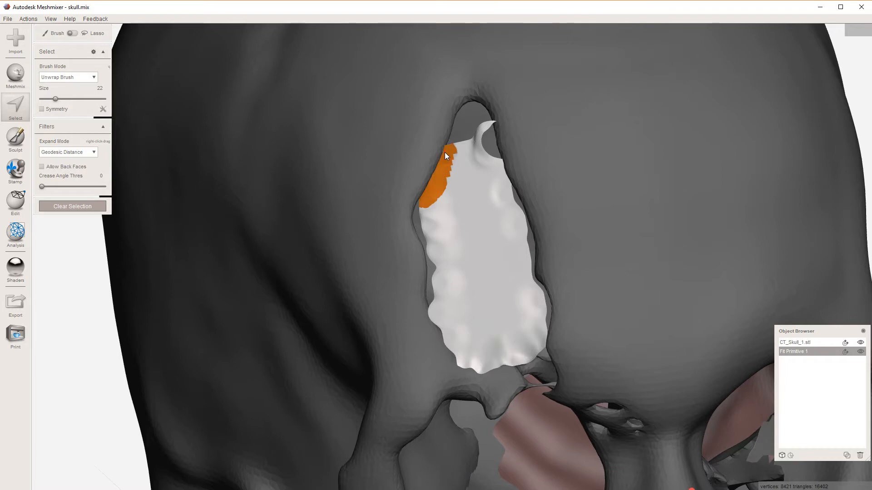
key(Delete)
mouse_move(426, 186)
right_down()
mouse_move(364, 155)
mouse_move(465, 225)
right_up()
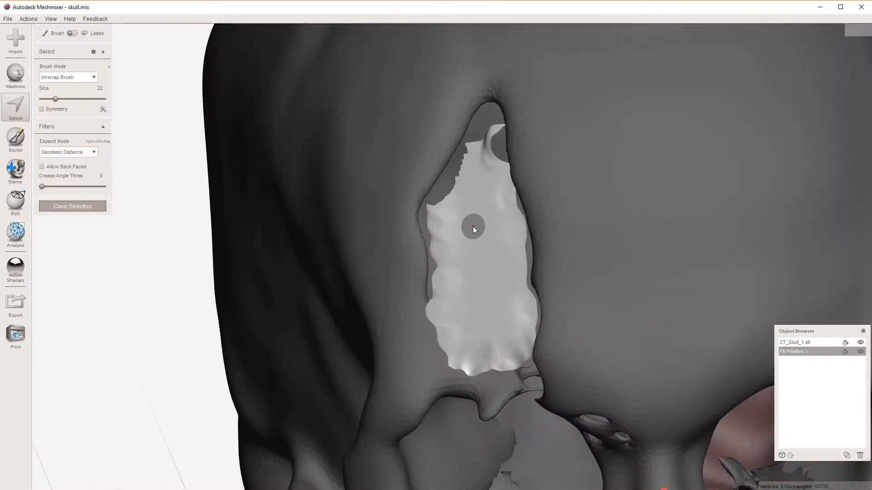
double_click(475, 227)
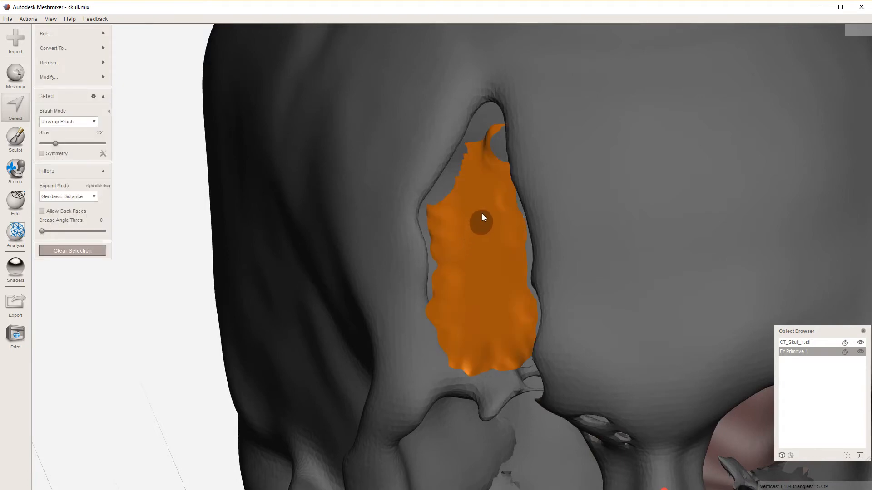
right_drag(472, 231, 488, 213)
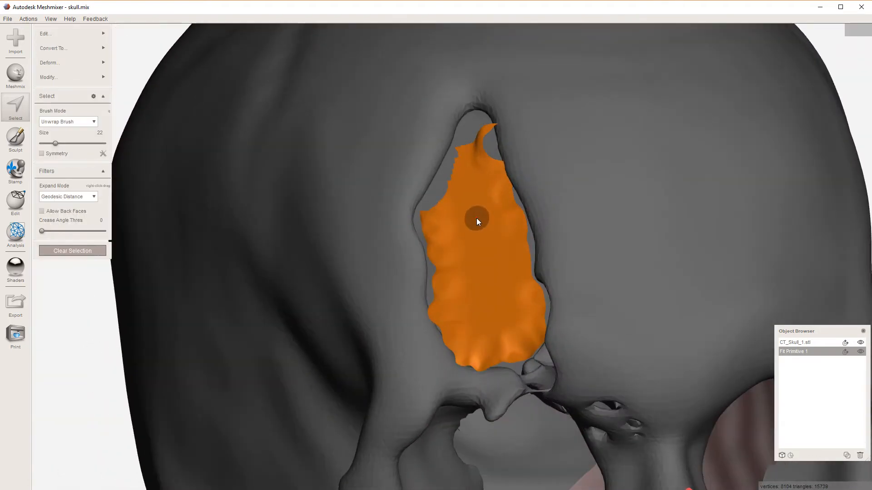
key(d)
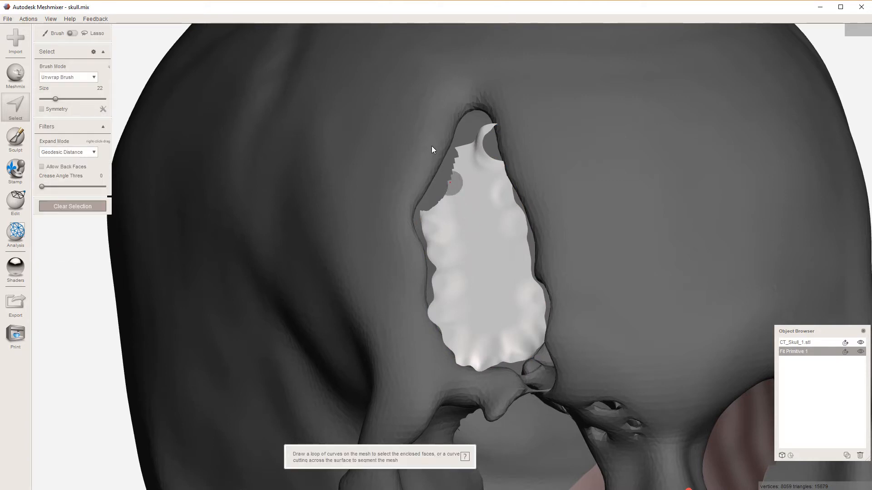
- Select the curled tip at the patch's upper end and delete its faces
mouse_move(434, 170)
right_down()
mouse_move(491, 157)
mouse_move(495, 143)
mouse_move(486, 175)
right_up()
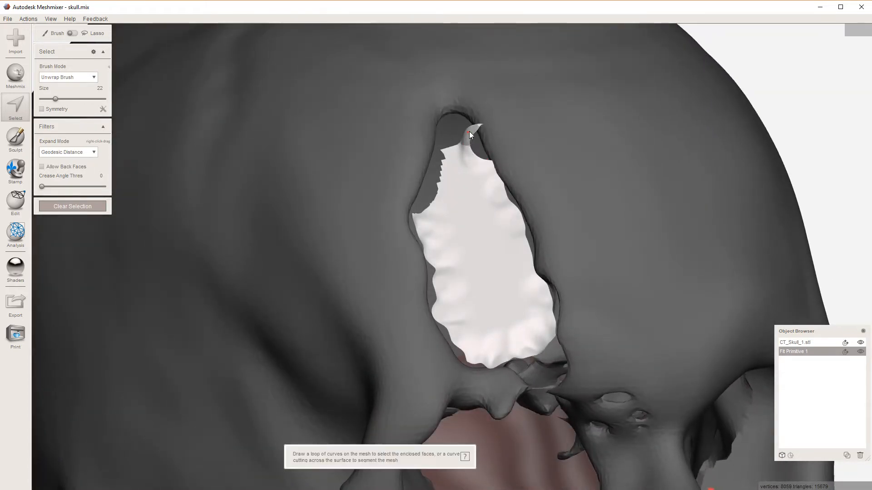
drag(475, 127, 467, 135)
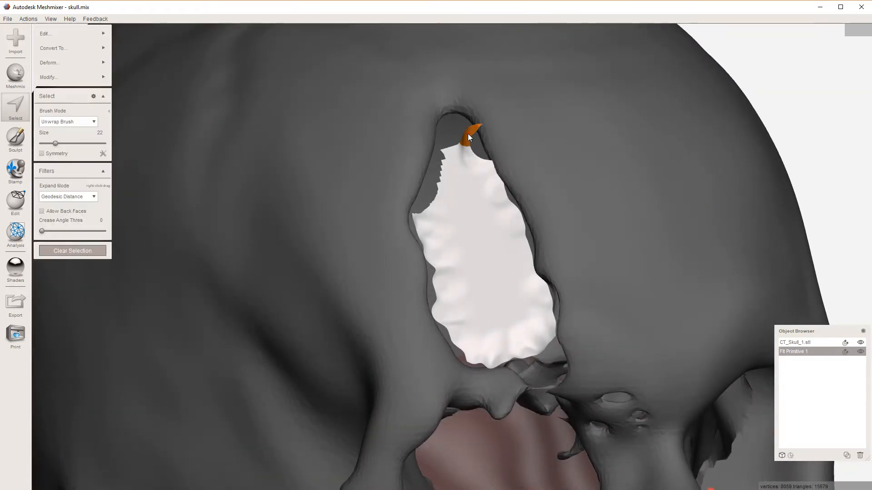
key(Delete)
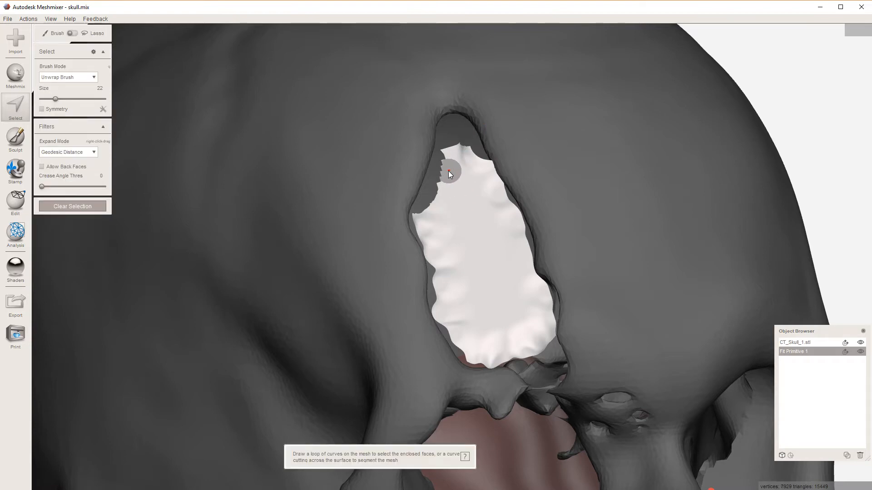
- Pull the patch's upper end into the opening's tip and its trimmed edge toward the rim, sculpting with brush size 22
key(b)
mouse_move(447, 172)
right_down()
mouse_move(459, 189)
mouse_move(454, 148)
right_up()
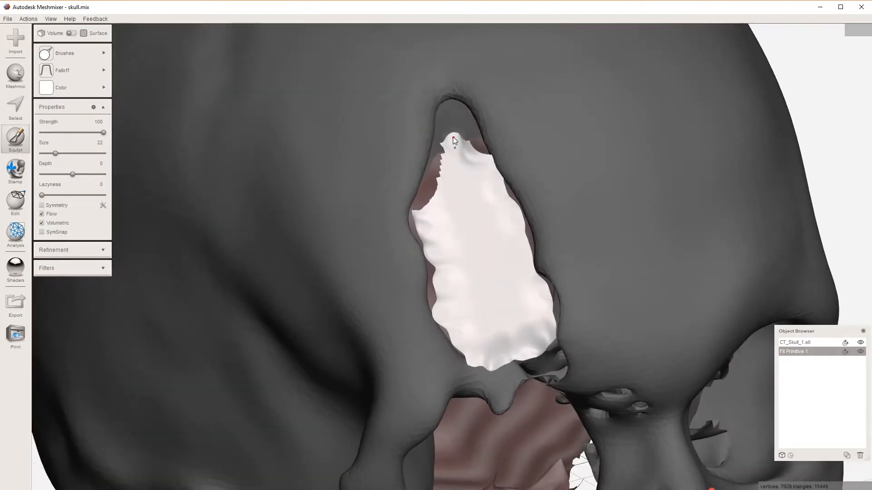
mouse_move(452, 137)
mouse_down()
mouse_move(460, 144)
mouse_move(448, 162)
mouse_move(443, 155)
mouse_up()
drag(439, 202, 436, 178)
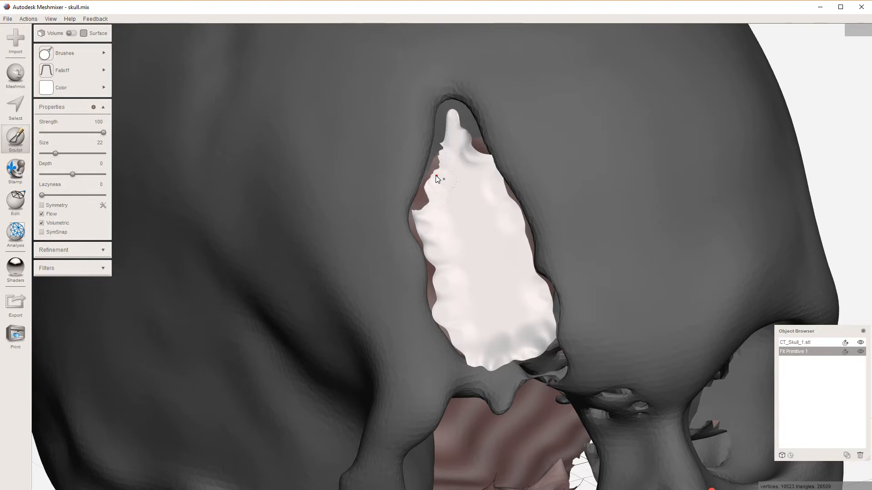
- Examine from several angles how the sculpted patch sits within the skull opening
right_drag(473, 289, 451, 167)
right_drag(467, 255, 486, 326)
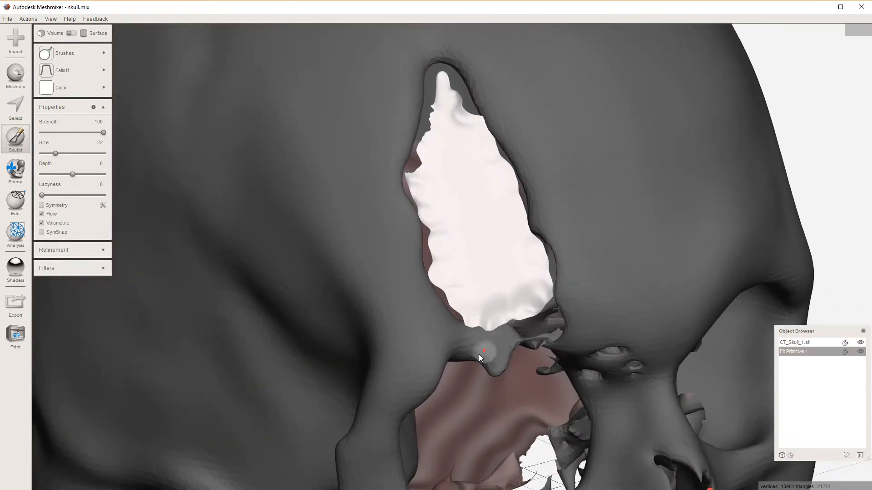
right_drag(481, 358, 614, 287)
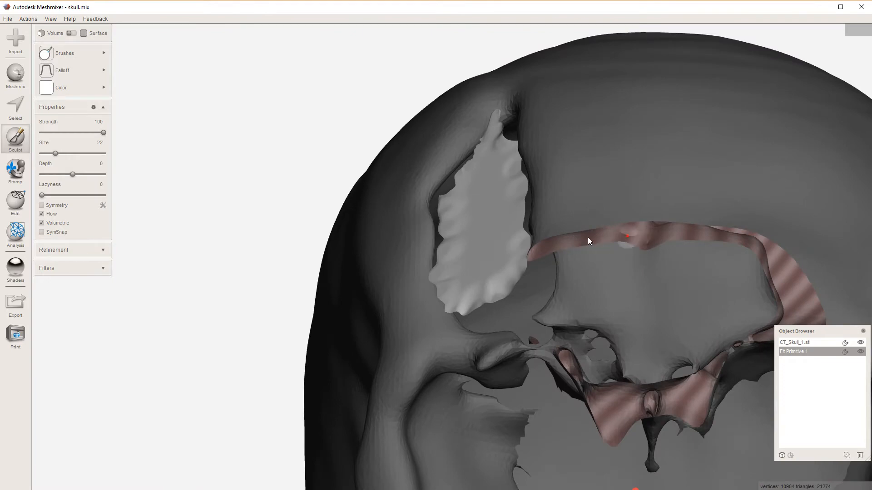
right_drag(588, 237, 536, 347)
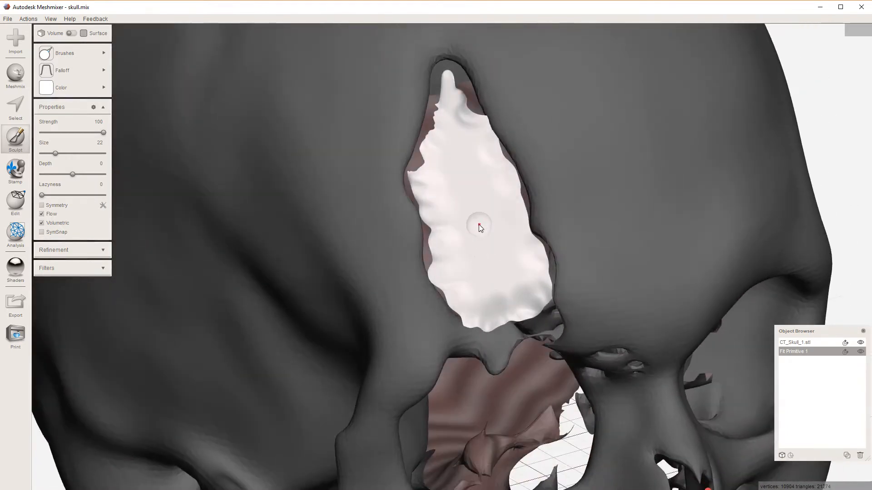
mouse_move(478, 224)
right_down()
mouse_move(613, 341)
mouse_move(539, 264)
mouse_move(571, 304)
mouse_move(584, 307)
mouse_move(570, 312)
mouse_move(562, 292)
mouse_move(562, 311)
mouse_move(560, 292)
mouse_move(575, 317)
right_up()
- Select an area in the middle of the patch, recentre the view on it, and clear the selection
key(s)
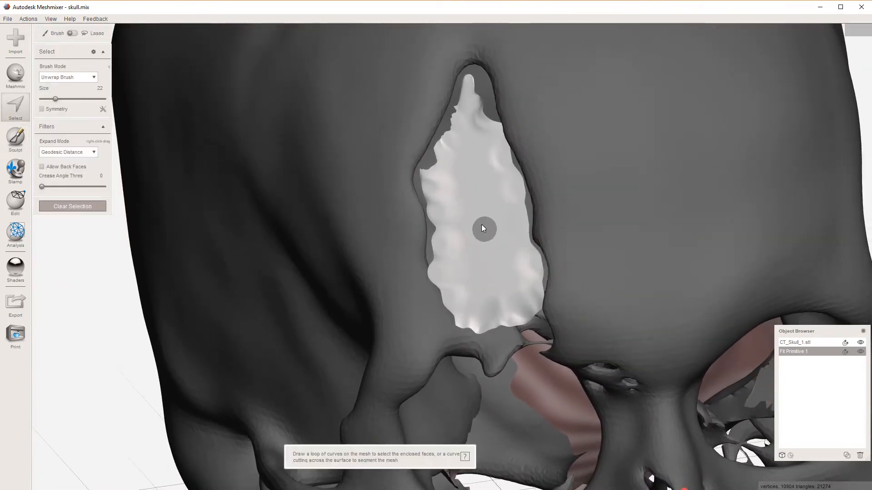
mouse_move(486, 208)
mouse_down()
mouse_move(490, 217)
mouse_move(469, 231)
mouse_up()
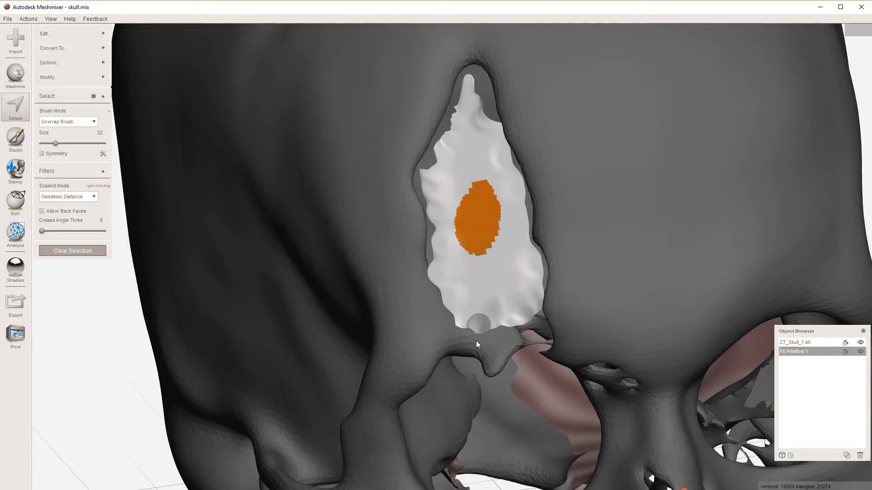
click(51, 20)
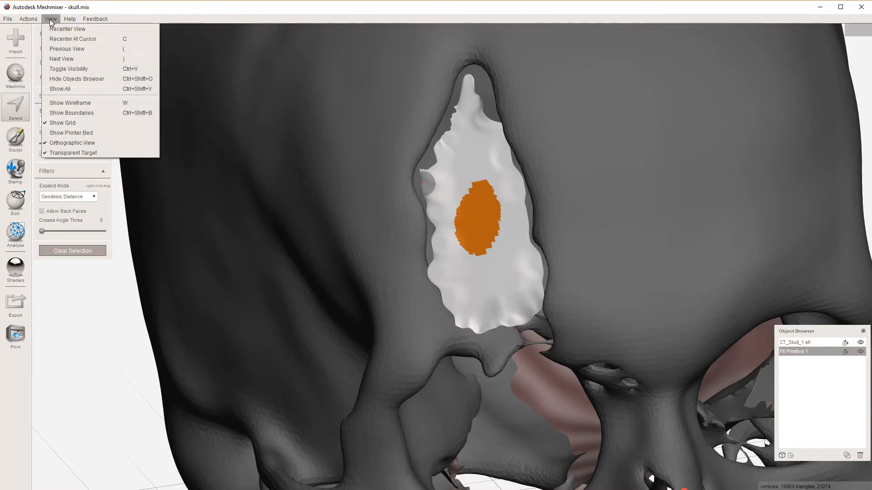
click(62, 29)
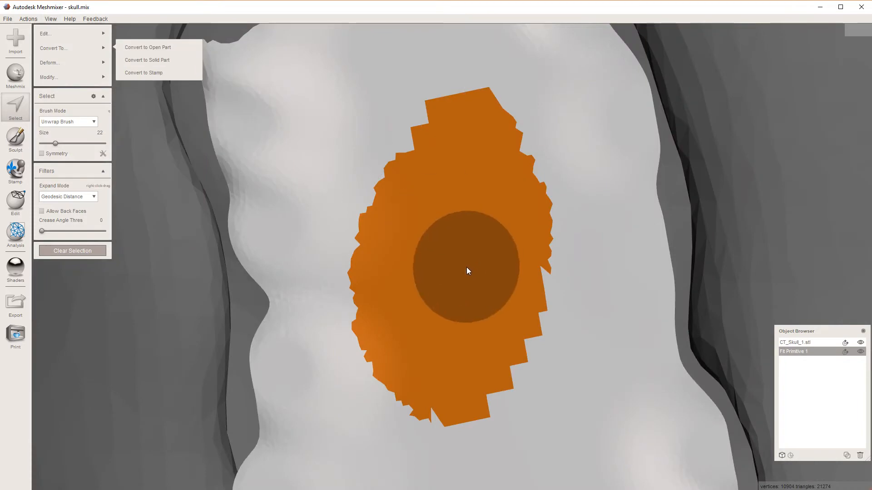
key(Escape)
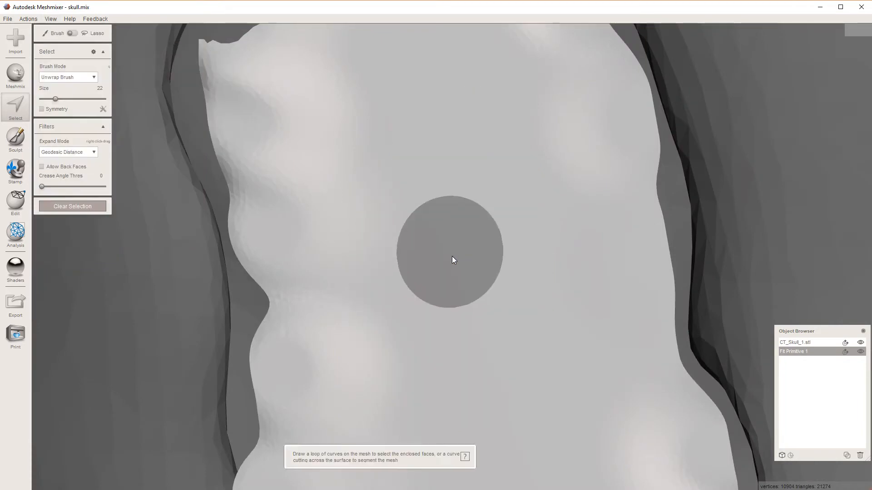
scroll(488, 285, down, 4)
scroll(502, 307, down, 6)
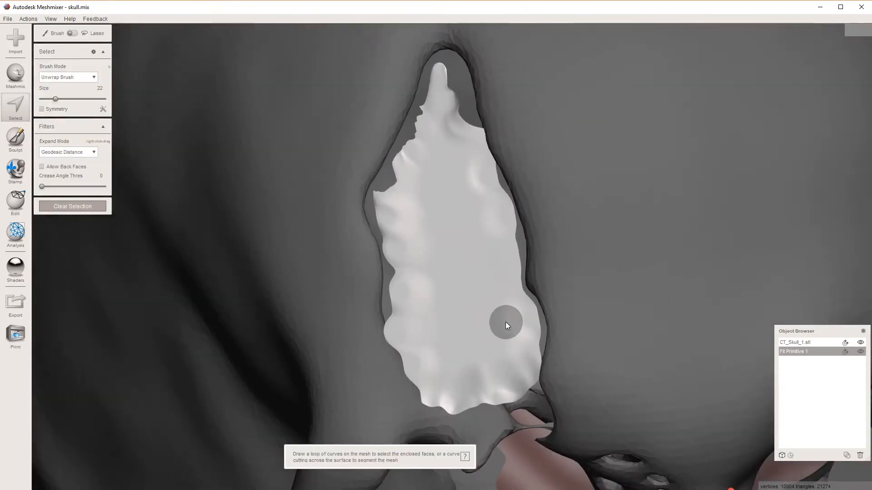
scroll(495, 318, up, 2)
scroll(492, 297, up, 2)
scroll(492, 301, down, 5)
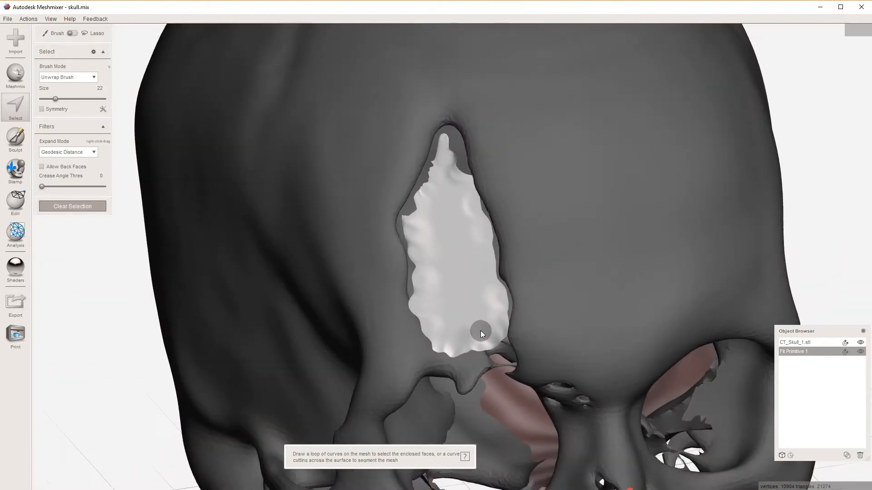
- Select the entire patch and extrude it with an offset of 1.3006 mm, using Constant direction and the Offset end type
mouse_move(481, 331)
right_down()
mouse_move(409, 255)
mouse_move(484, 291)
mouse_move(483, 320)
right_up()
scroll(452, 271, up, 2)
right_drag(426, 228, 454, 242)
mouse_move(469, 278)
right_down()
mouse_move(475, 253)
mouse_move(418, 244)
mouse_move(413, 273)
mouse_move(491, 257)
mouse_move(458, 267)
right_up()
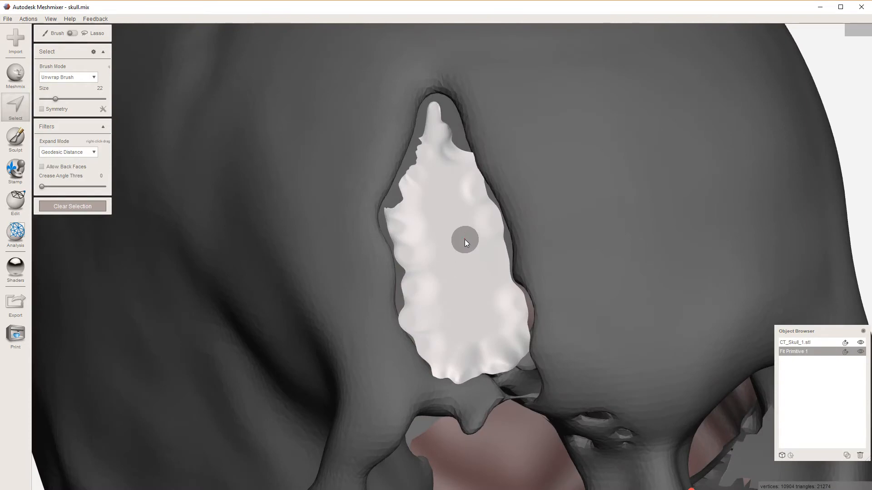
mouse_move(446, 286)
right_down()
mouse_move(445, 219)
mouse_move(429, 190)
mouse_move(445, 255)
mouse_move(434, 171)
mouse_move(349, 148)
mouse_move(454, 224)
mouse_move(448, 292)
mouse_move(448, 276)
right_up()
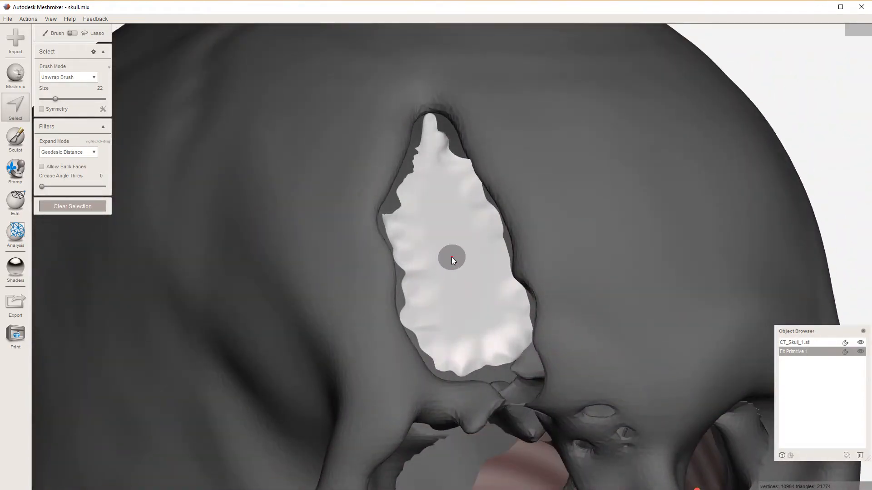
double_click(451, 246)
right_drag(463, 278, 444, 239)
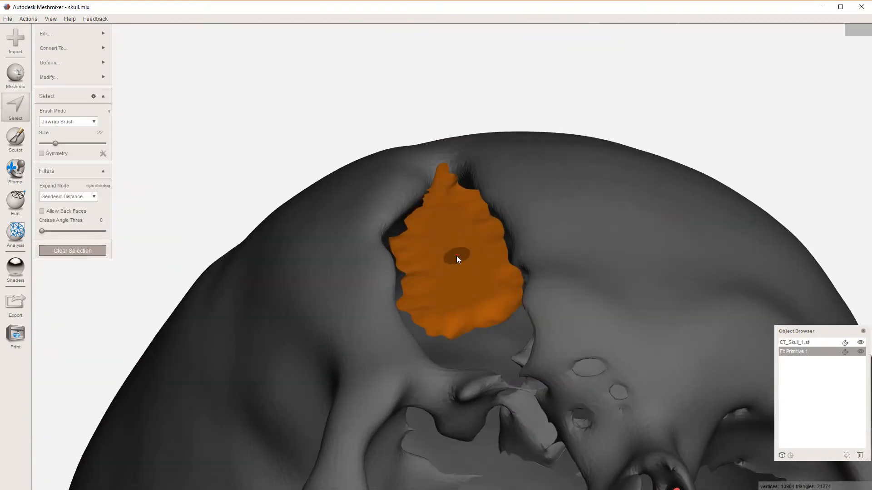
mouse_move(55, 33)
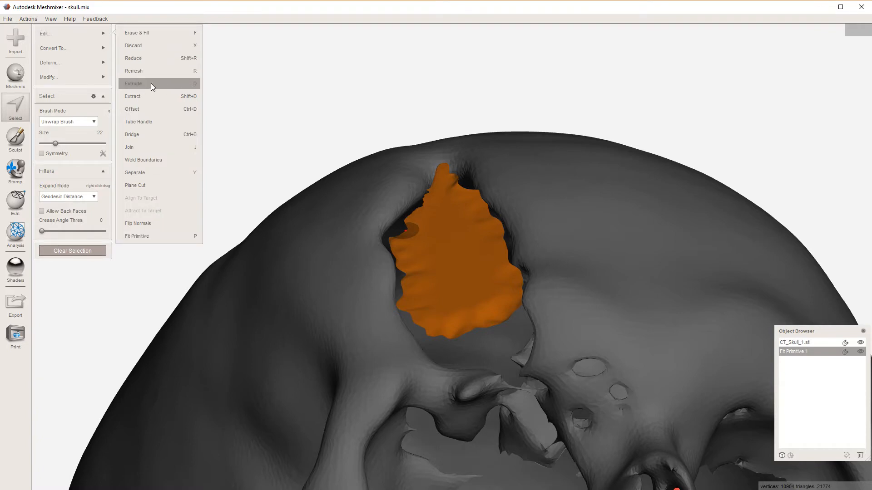
click(139, 84)
right_drag(449, 275, 445, 236)
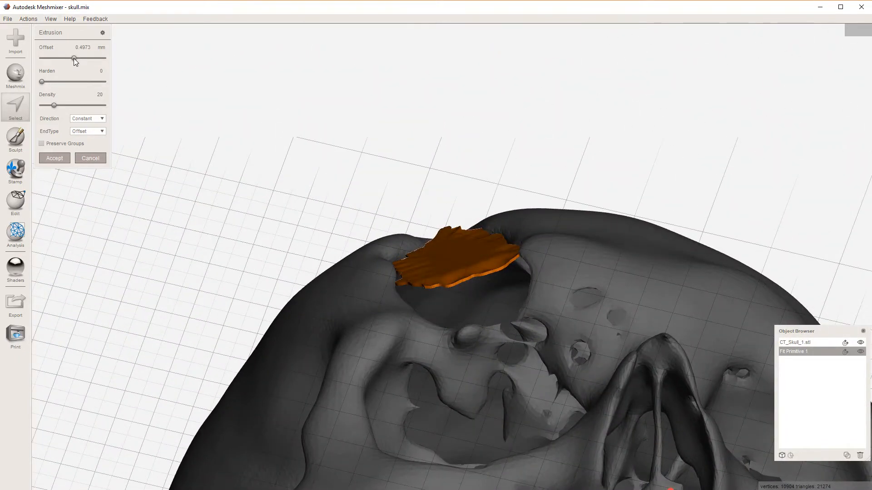
drag(74, 59, 77, 58)
right_drag(428, 186, 409, 265)
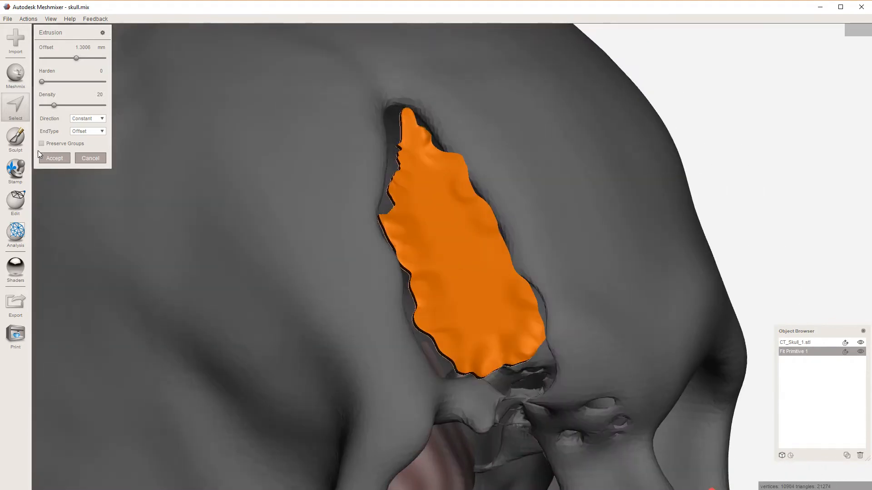
click(53, 159)
- Set CT_Skull_1.stl as the target object and turn off the transparent display of the target
right_drag(491, 279, 399, 274)
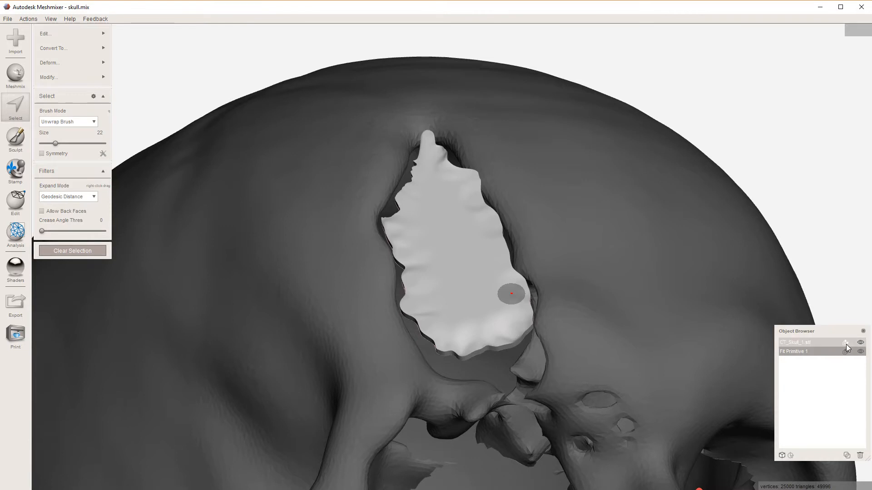
right_drag(477, 312, 542, 322)
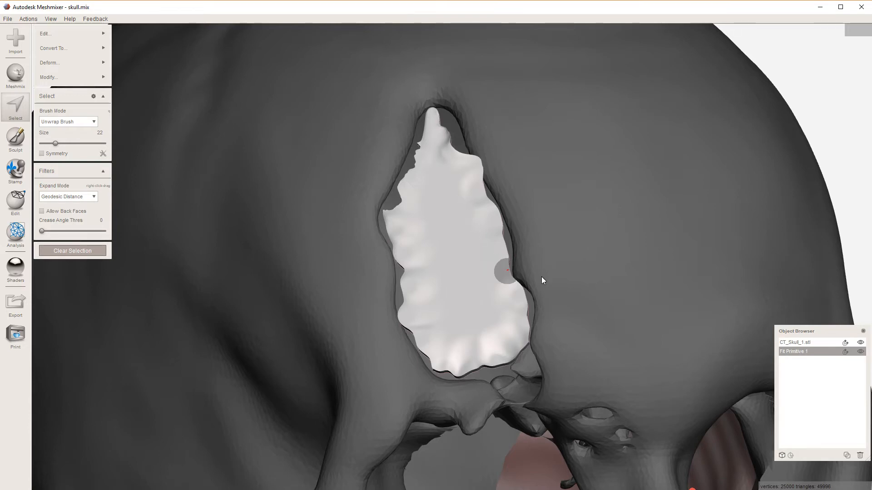
click(845, 343)
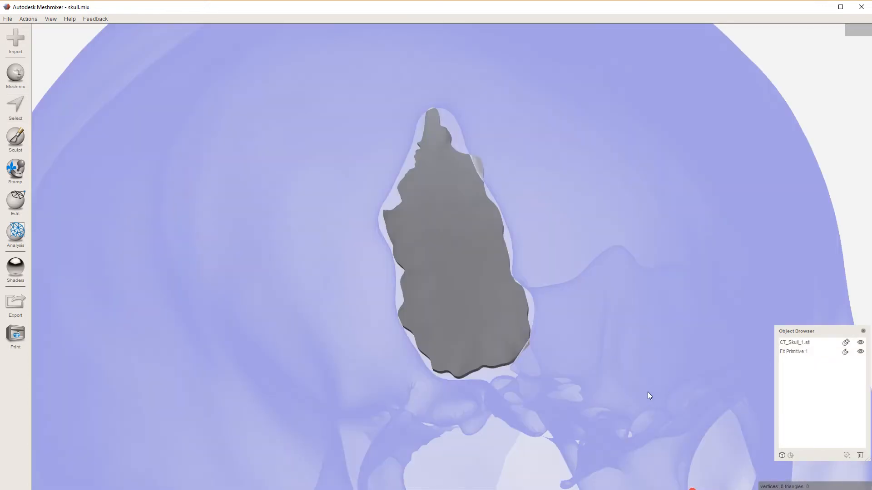
right_drag(644, 316, 383, 143)
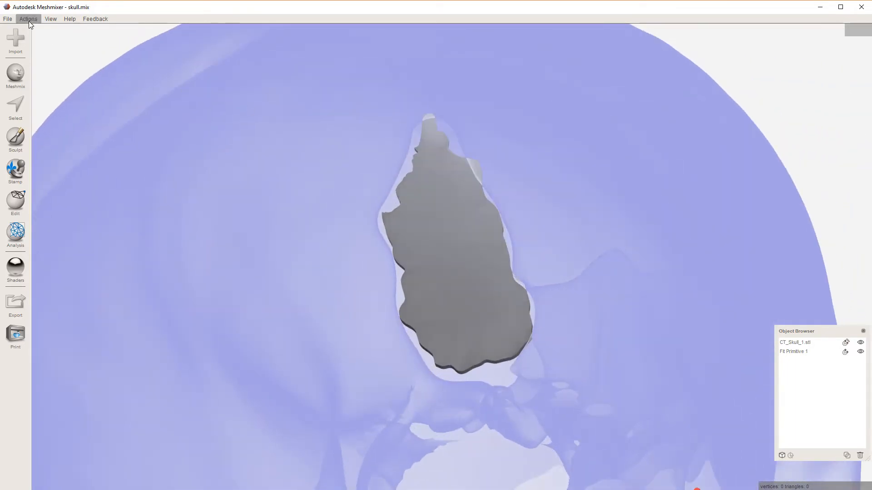
click(50, 20)
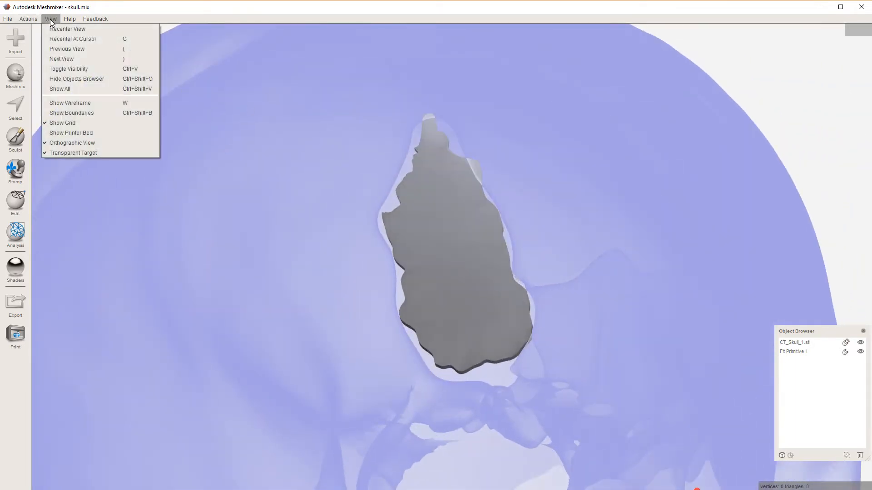
click(67, 154)
click(849, 343)
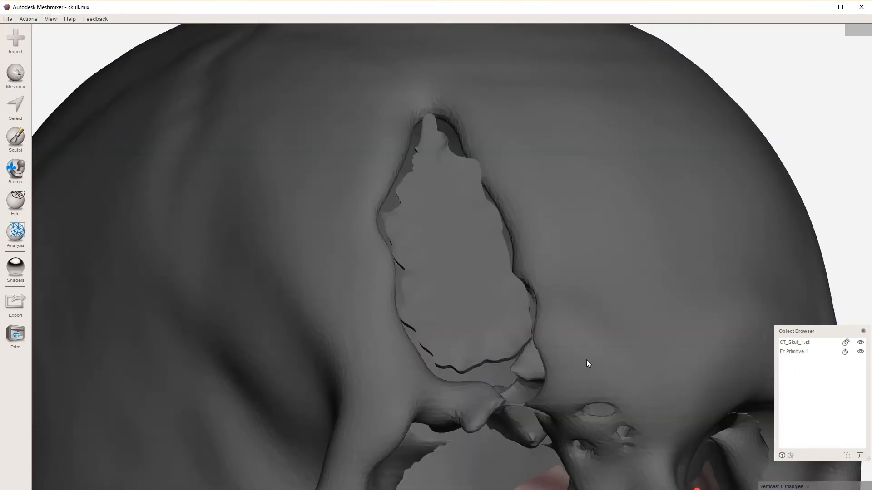
- Make the Fit Primitive 1 patch the active object for editing
right_drag(585, 362, 687, 317)
click(796, 352)
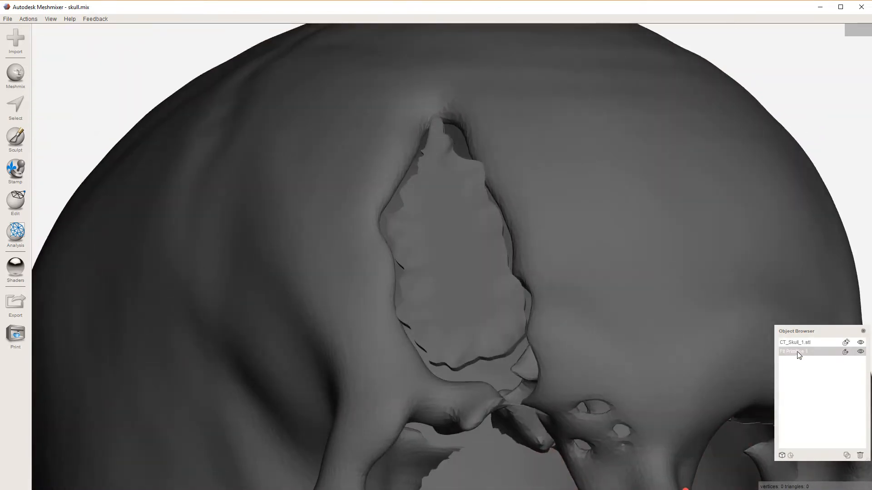
click(797, 353)
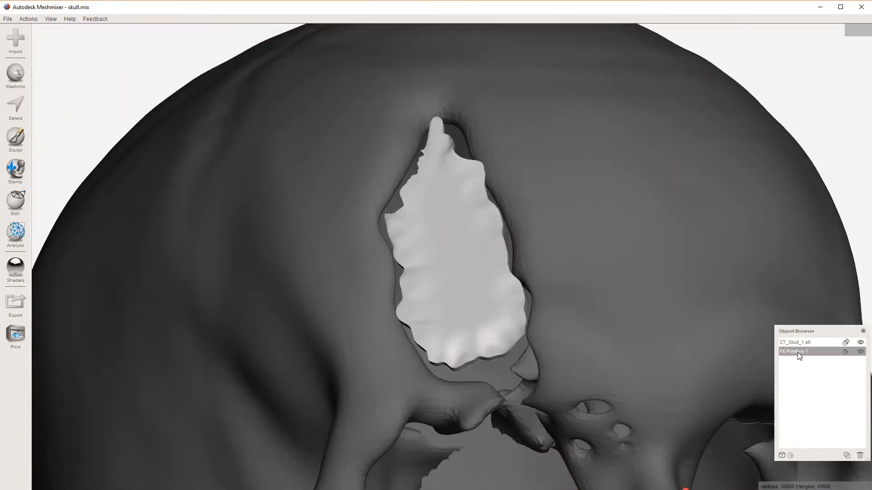
right_drag(459, 205, 318, 185)
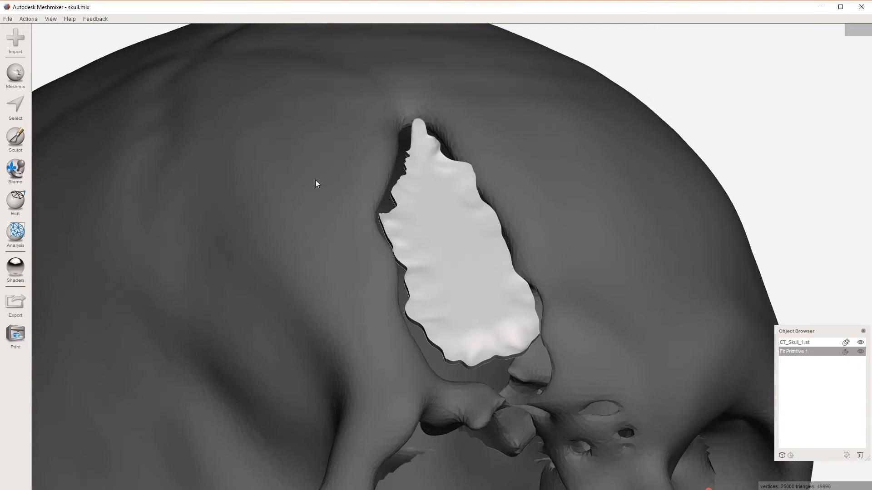
- Set up the Draw sculpting brush with strength 75 and Attract To Target at 100
click(16, 81)
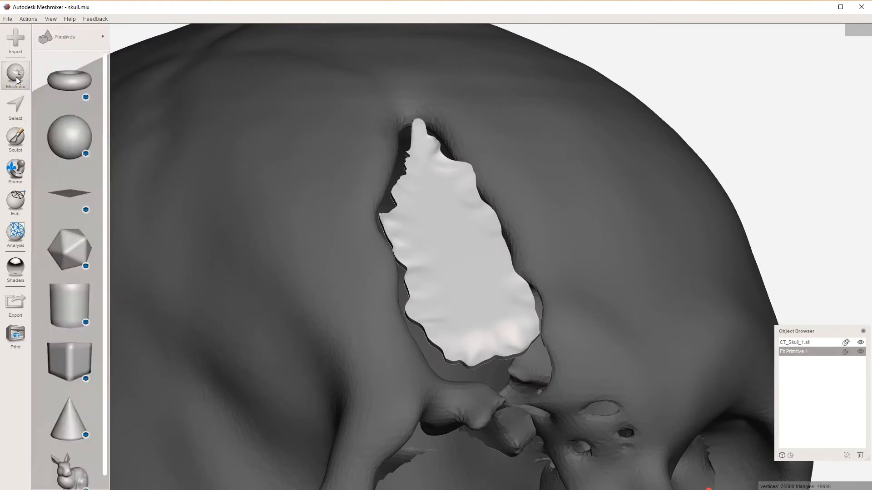
click(19, 139)
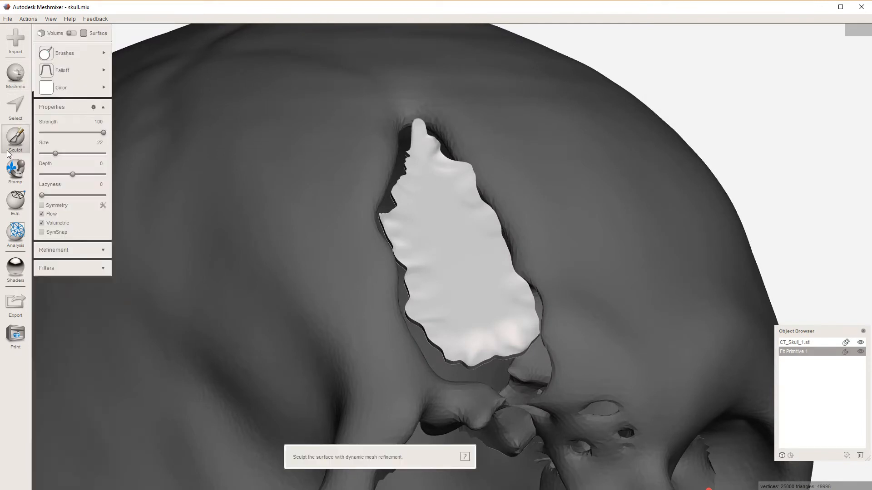
click(65, 53)
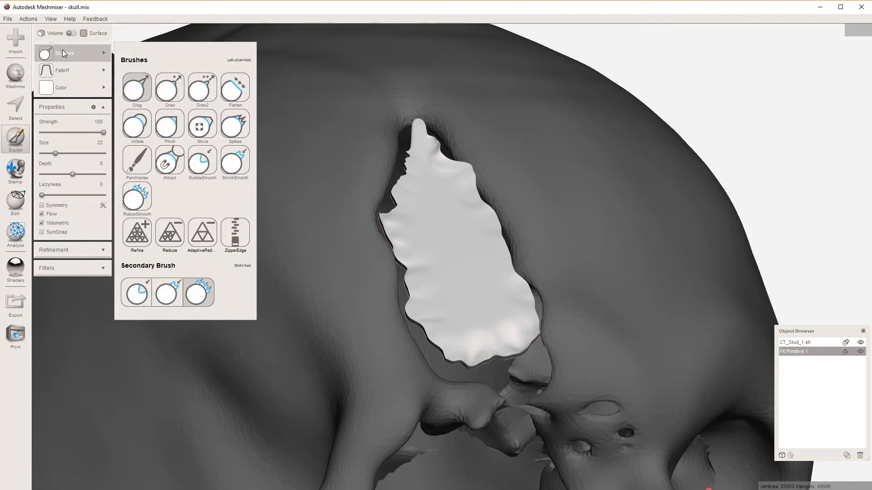
click(170, 86)
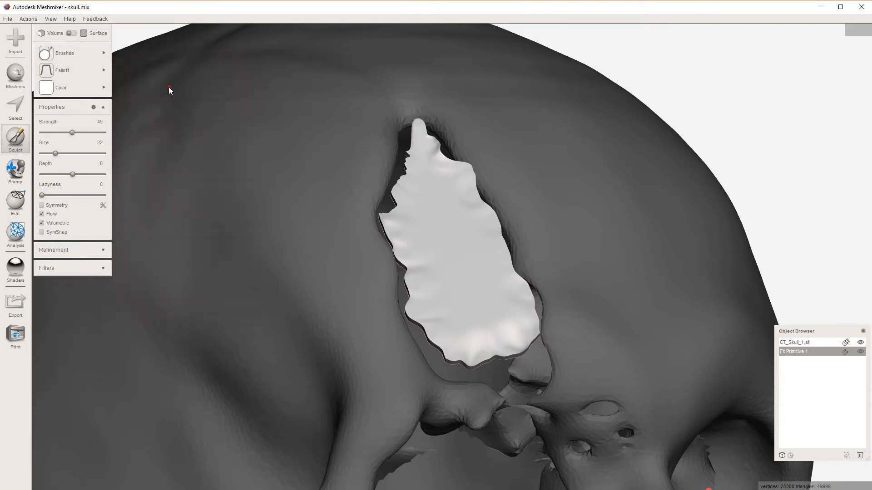
mouse_move(63, 48)
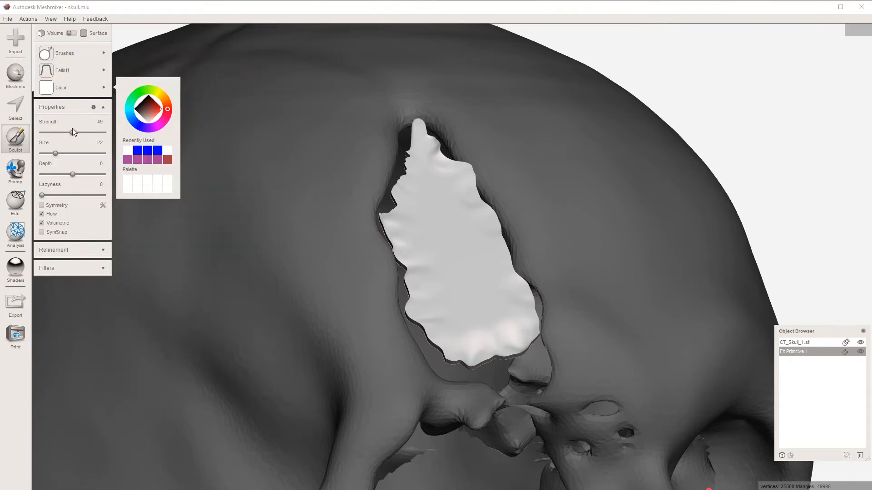
drag(74, 131, 88, 132)
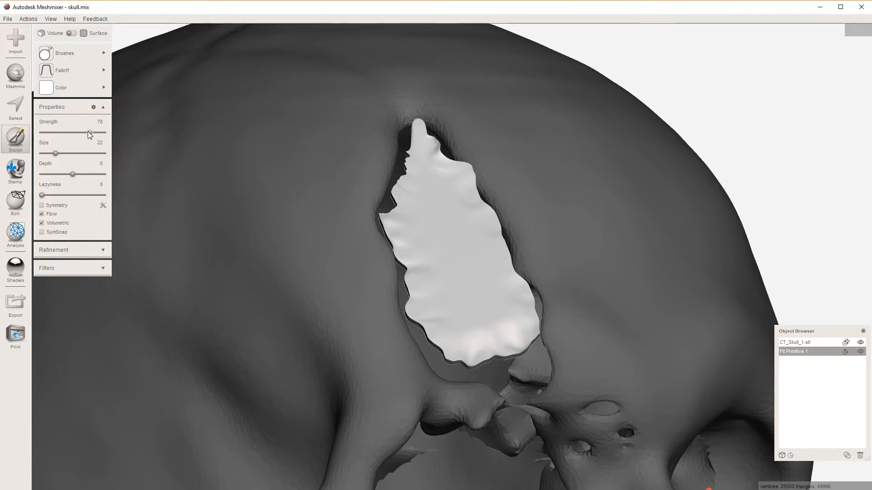
click(104, 250)
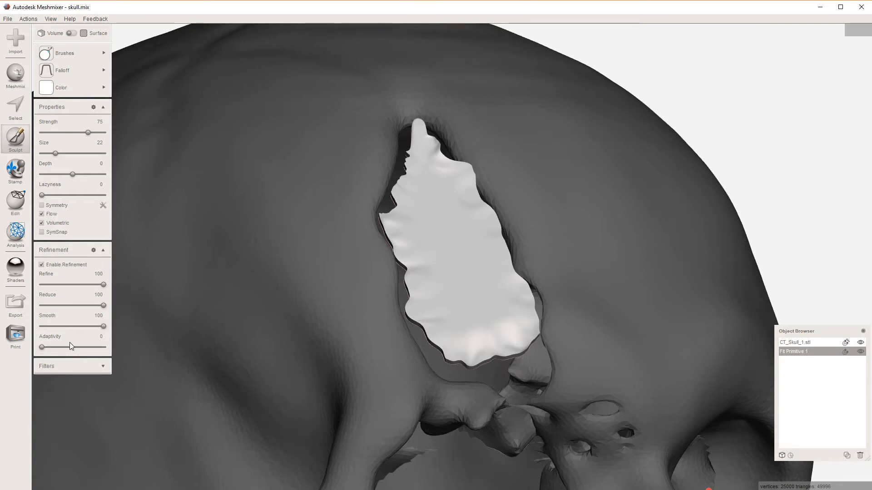
click(103, 367)
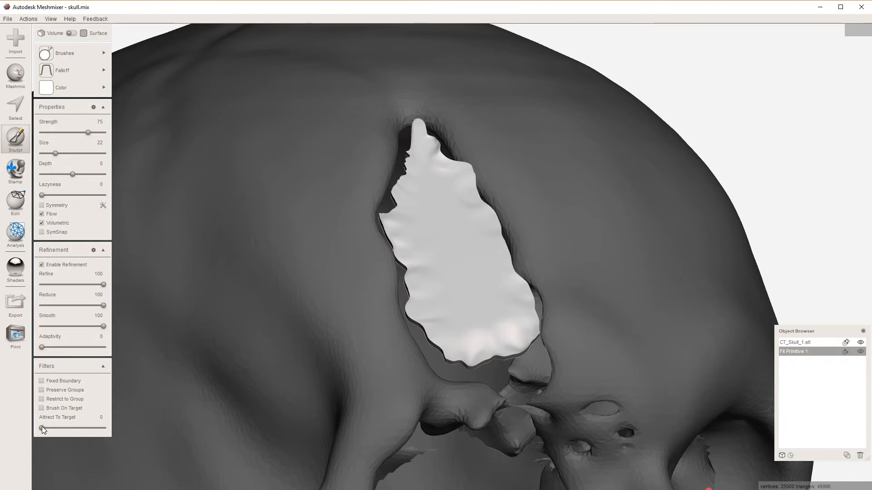
drag(42, 427, 45, 428)
- Build out the patch's jagged upper-left edge to the opening's rim with the Draw brush at size 22
right_drag(421, 246, 403, 269)
scroll(403, 162, up, 5)
middle_drag(377, 172, 454, 246)
middle_drag(454, 194, 454, 257)
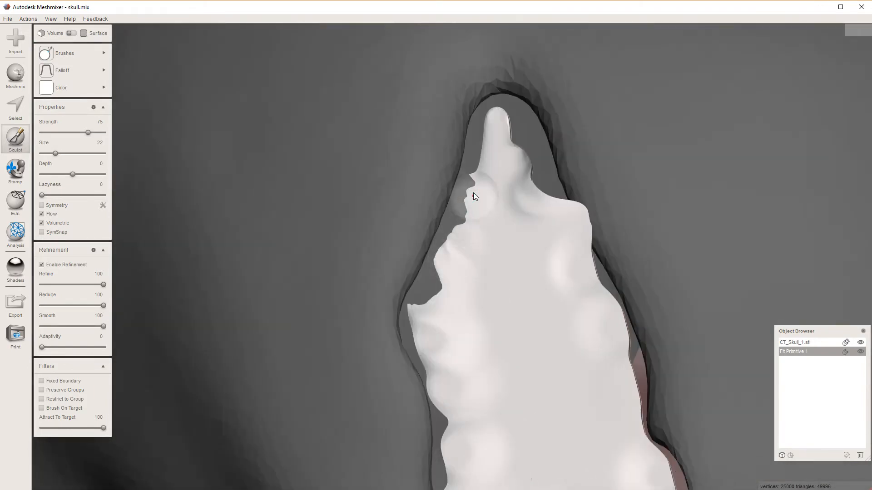
middle_drag(473, 193, 451, 253)
right_drag(462, 207, 551, 192)
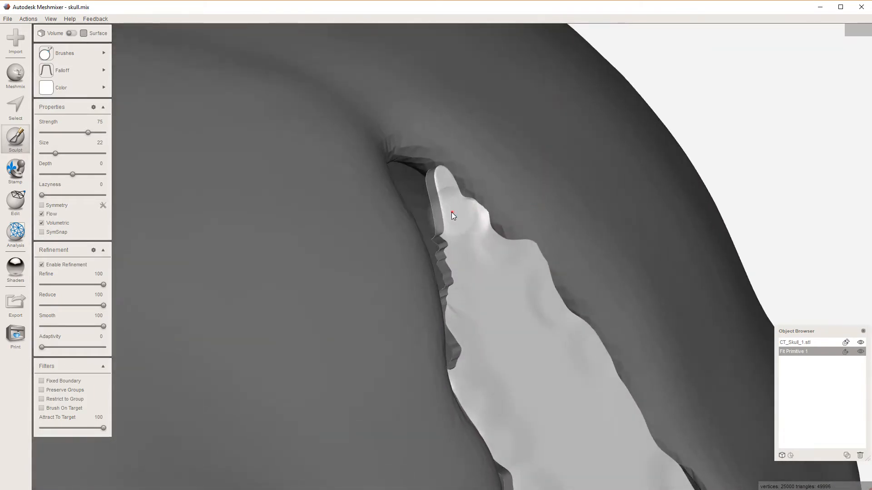
scroll(469, 336, up, 3)
right_drag(460, 348, 453, 270)
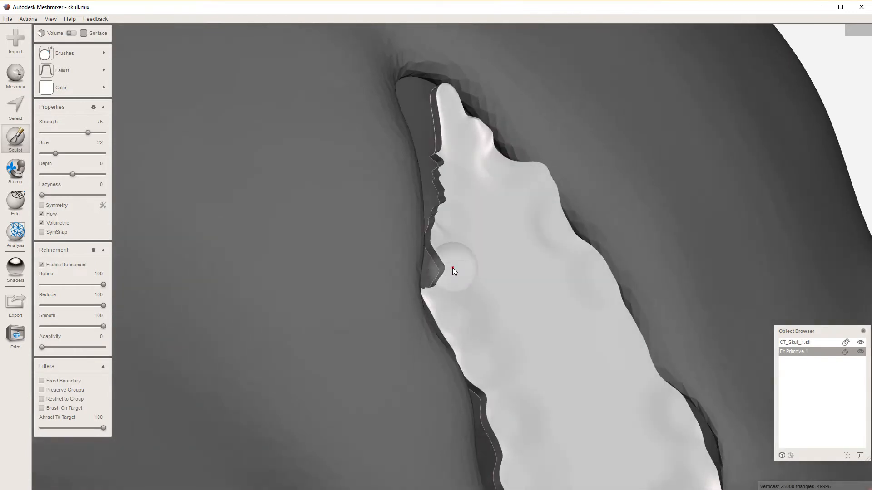
drag(442, 264, 444, 263)
mouse_move(440, 263)
right_down()
mouse_move(404, 268)
mouse_move(397, 255)
mouse_move(355, 244)
mouse_move(424, 252)
mouse_move(375, 253)
mouse_move(419, 219)
right_up()
scroll(401, 244, up, 5)
mouse_move(420, 219)
mouse_down()
mouse_move(414, 195)
mouse_move(453, 141)
mouse_move(480, 80)
mouse_up()
click(416, 187)
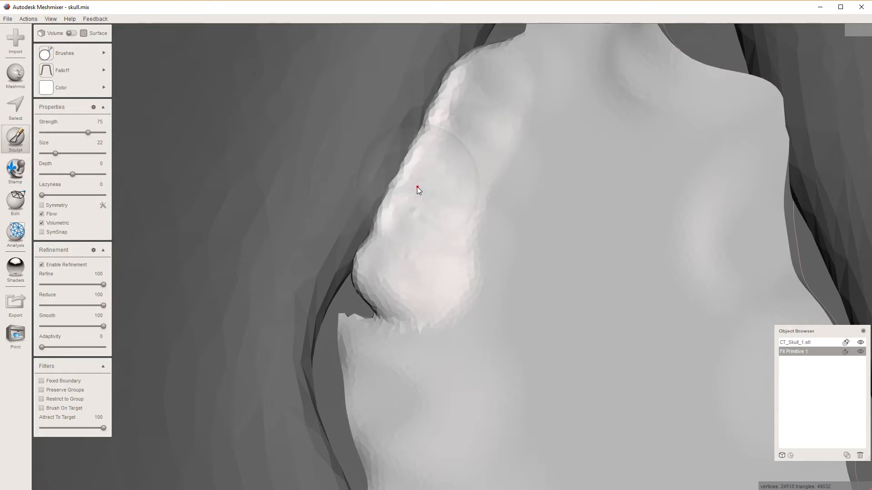
- Inspect the sculpted edge with the wireframe shown, extend it further down the left rim, and hide the wireframe
key(w)
drag(417, 188, 419, 184)
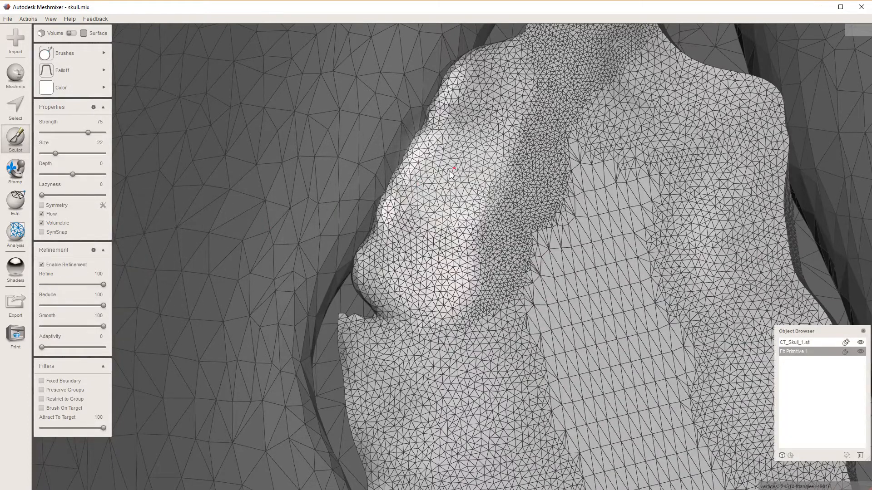
drag(420, 186, 409, 213)
right_drag(407, 275, 451, 249)
key(w)
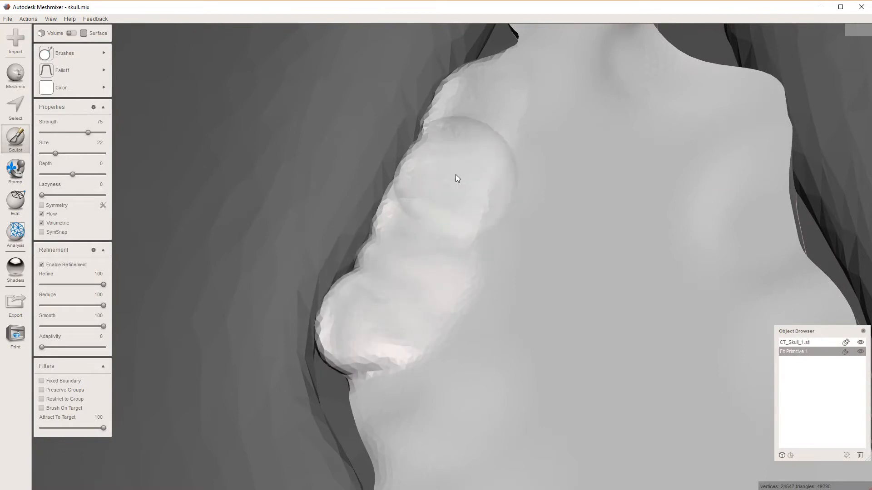
- Fill the opening's upper tip and extend the patch's upper-right edge out to the skull rim with the Draw brush
mouse_move(470, 139)
middle_down()
mouse_move(442, 246)
mouse_move(435, 317)
middle_up()
mouse_move(435, 317)
mouse_down()
mouse_move(473, 213)
mouse_move(519, 126)
mouse_move(563, 168)
mouse_move(590, 132)
mouse_move(612, 153)
mouse_move(578, 202)
mouse_move(627, 197)
mouse_move(633, 179)
mouse_move(608, 243)
mouse_move(647, 239)
mouse_move(644, 304)
mouse_move(690, 327)
mouse_move(701, 418)
mouse_up()
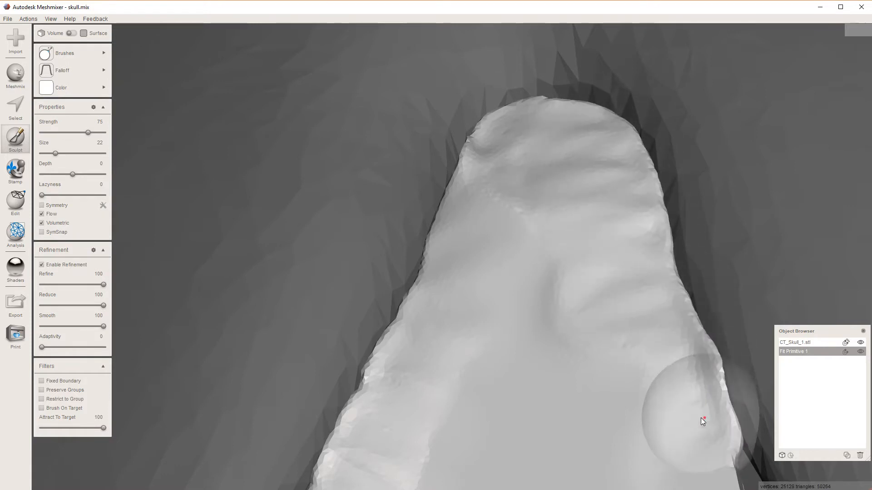
middle_drag(701, 418, 499, 275)
mouse_move(510, 331)
right_down()
mouse_move(580, 268)
mouse_move(528, 334)
right_up()
scroll(503, 325, down, 5)
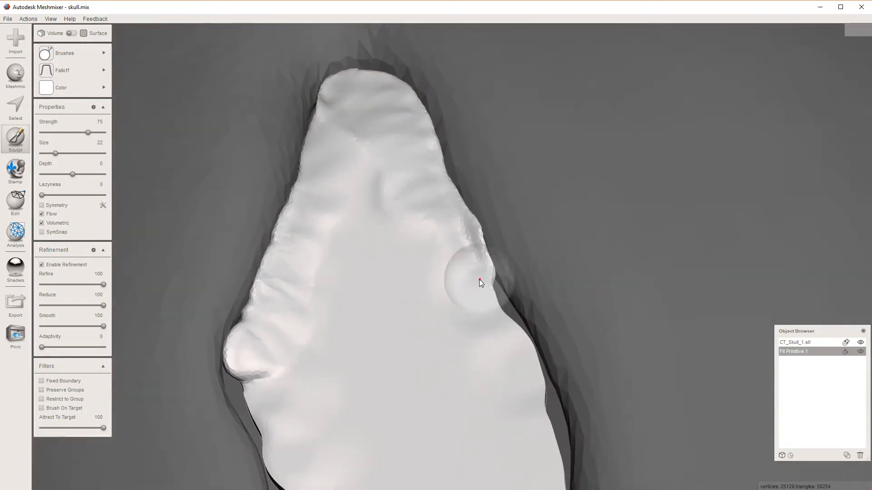
mouse_move(443, 372)
right_down()
mouse_move(421, 292)
mouse_move(518, 454)
right_up()
mouse_move(560, 479)
right_down()
mouse_move(468, 314)
mouse_move(466, 296)
right_up()
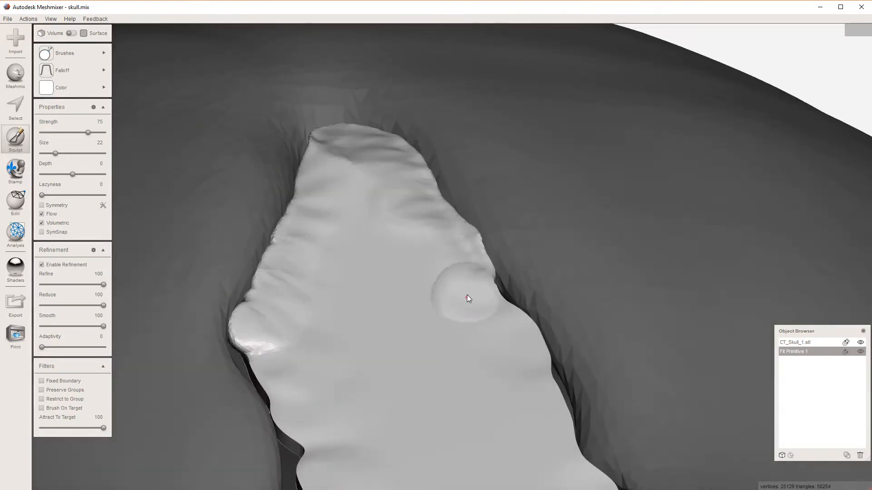
drag(544, 381, 567, 429)
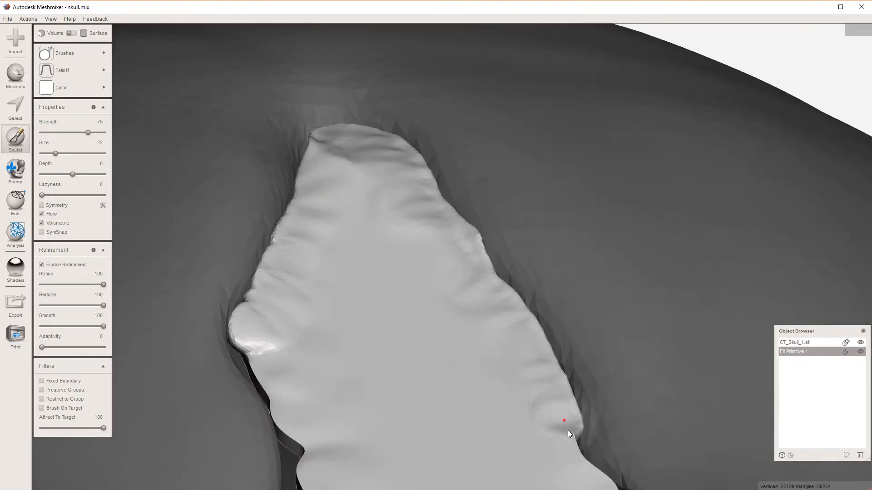
- Continue the Draw brush stroke along the patch's lower-right edge to close the gap to the skull rim
mouse_move(529, 420)
middle_down()
mouse_move(502, 258)
mouse_move(420, 216)
middle_up()
right_drag(516, 364, 481, 415)
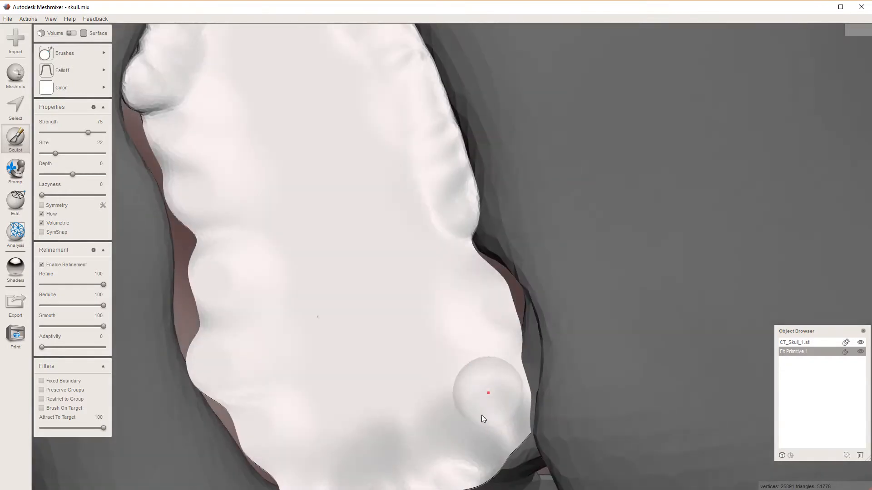
mouse_move(490, 276)
mouse_down()
mouse_move(518, 312)
mouse_move(525, 414)
mouse_up()
middle_drag(481, 431, 454, 266)
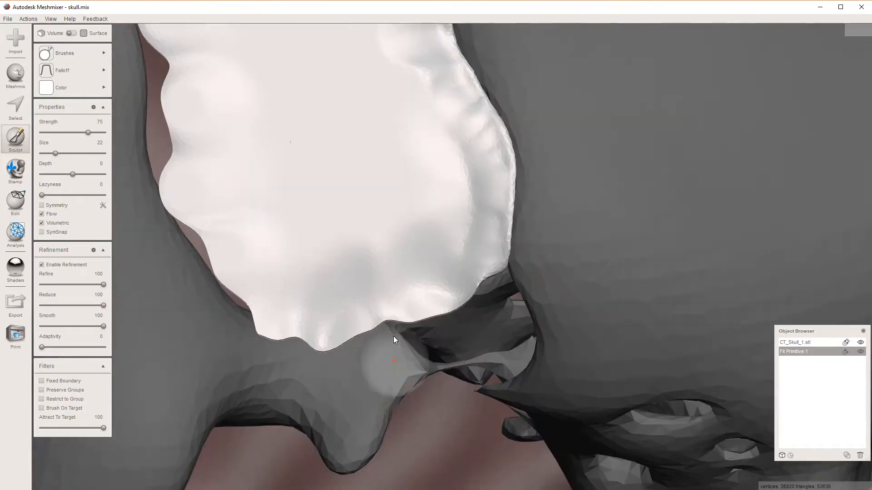
- Extend the patch's lower-left corner and whole bottom edge down to the skull rim with the Draw brush
mouse_move(408, 248)
right_down()
mouse_move(405, 202)
mouse_move(327, 155)
mouse_move(414, 163)
mouse_move(445, 115)
mouse_move(395, 103)
mouse_move(408, 162)
right_up()
mouse_move(330, 303)
right_down()
mouse_move(308, 283)
mouse_move(270, 304)
mouse_move(335, 233)
mouse_move(358, 233)
right_up()
mouse_move(336, 203)
right_down()
mouse_move(381, 196)
mouse_move(334, 198)
mouse_move(254, 296)
mouse_move(293, 334)
mouse_move(303, 280)
mouse_move(285, 250)
mouse_move(256, 271)
mouse_move(264, 279)
mouse_move(255, 316)
right_up()
mouse_move(260, 343)
mouse_down()
mouse_move(246, 344)
mouse_move(235, 370)
mouse_move(222, 371)
mouse_up()
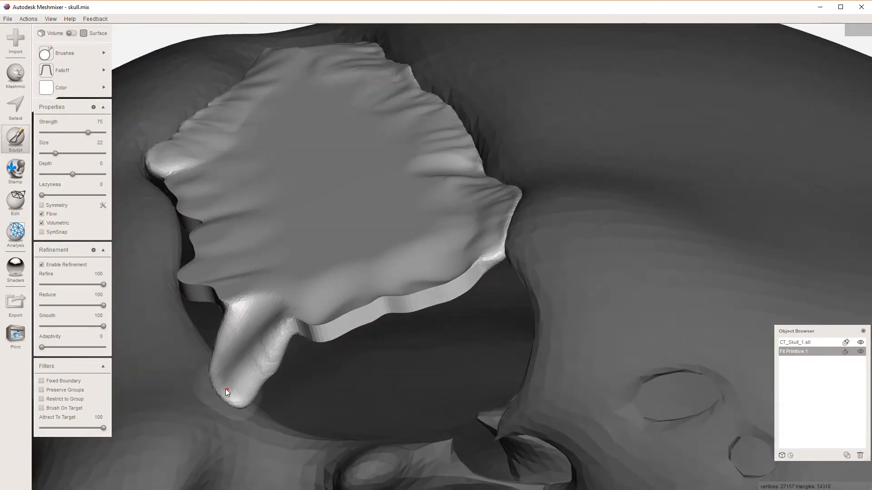
right_drag(225, 380, 275, 375)
mouse_move(214, 334)
right_down()
mouse_move(240, 317)
mouse_move(288, 335)
mouse_move(243, 305)
mouse_move(293, 301)
mouse_move(310, 321)
right_up()
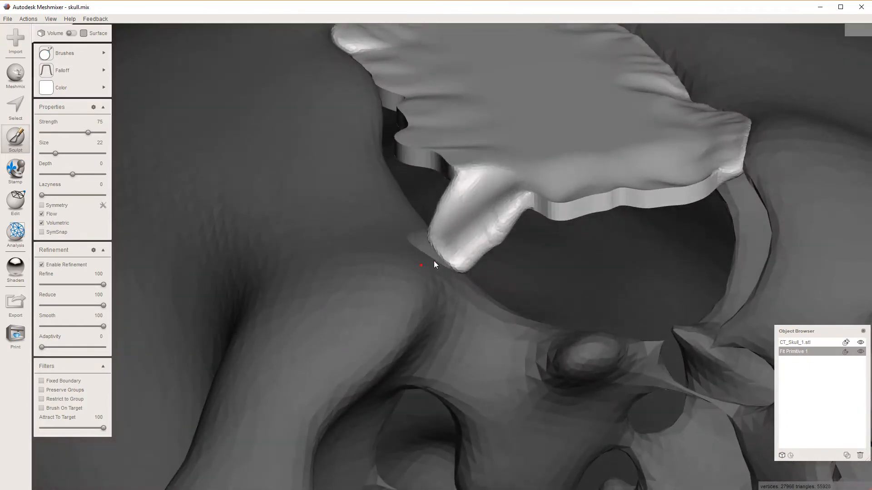
mouse_move(535, 199)
mouse_down()
mouse_move(646, 195)
mouse_move(638, 211)
mouse_move(574, 234)
mouse_move(531, 230)
mouse_move(605, 247)
mouse_move(543, 264)
mouse_move(484, 253)
mouse_move(551, 299)
mouse_move(489, 278)
mouse_move(586, 296)
mouse_move(617, 286)
mouse_move(561, 313)
mouse_move(634, 320)
mouse_move(626, 267)
mouse_move(663, 218)
mouse_move(713, 182)
mouse_move(748, 184)
mouse_move(750, 195)
mouse_move(674, 246)
mouse_move(632, 292)
mouse_move(640, 321)
mouse_move(747, 214)
mouse_move(728, 254)
mouse_move(744, 250)
mouse_move(739, 286)
mouse_move(674, 321)
mouse_move(698, 314)
mouse_move(617, 325)
mouse_move(708, 314)
mouse_move(646, 313)
mouse_move(682, 301)
mouse_move(637, 307)
mouse_up()
mouse_move(631, 302)
right_down()
mouse_move(587, 361)
mouse_move(615, 296)
mouse_move(637, 312)
right_up()
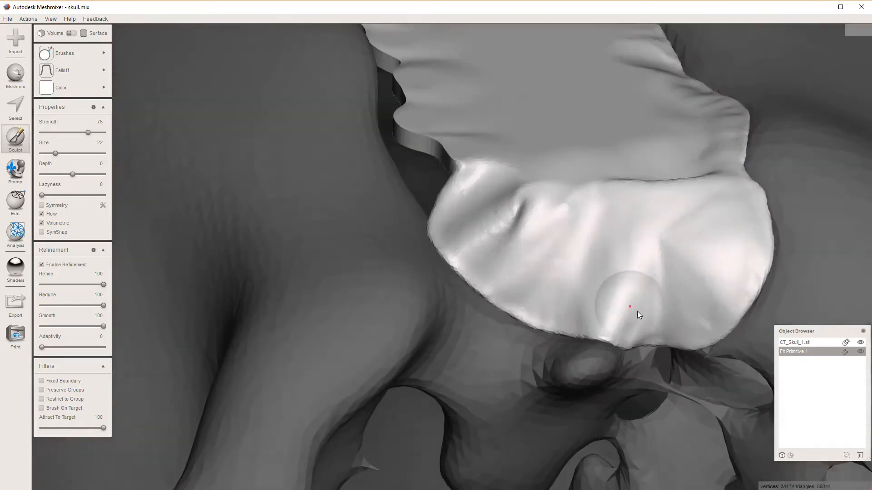
- Close the remaining gaps along the patch's left edge up to its upper tip with the Draw brush
mouse_move(438, 148)
mouse_down()
mouse_move(412, 153)
mouse_move(416, 173)
mouse_move(419, 145)
mouse_up()
mouse_move(420, 146)
right_down()
mouse_move(440, 169)
mouse_move(432, 242)
right_up()
mouse_move(424, 173)
mouse_down()
mouse_move(410, 186)
mouse_move(391, 70)
mouse_up()
key(c)
mouse_move(440, 211)
mouse_down()
mouse_move(393, 172)
mouse_move(414, 90)
mouse_move(442, 190)
mouse_up()
scroll(443, 164, down, 5)
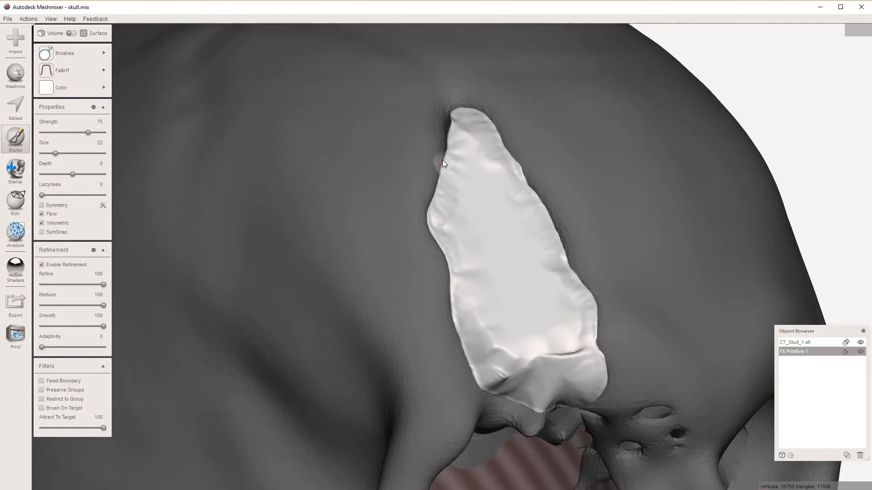
mouse_move(443, 160)
mouse_down()
mouse_move(450, 120)
mouse_move(451, 133)
mouse_up()
key(c)
- Examine the patch's upper tip and outer edges for remaining gaps against the skull rim
mouse_move(447, 165)
right_down()
mouse_move(394, 290)
mouse_move(527, 148)
mouse_move(613, 100)
mouse_move(703, 136)
mouse_move(724, 302)
right_up()
scroll(451, 260, up, 10)
scroll(472, 235, down, 5)
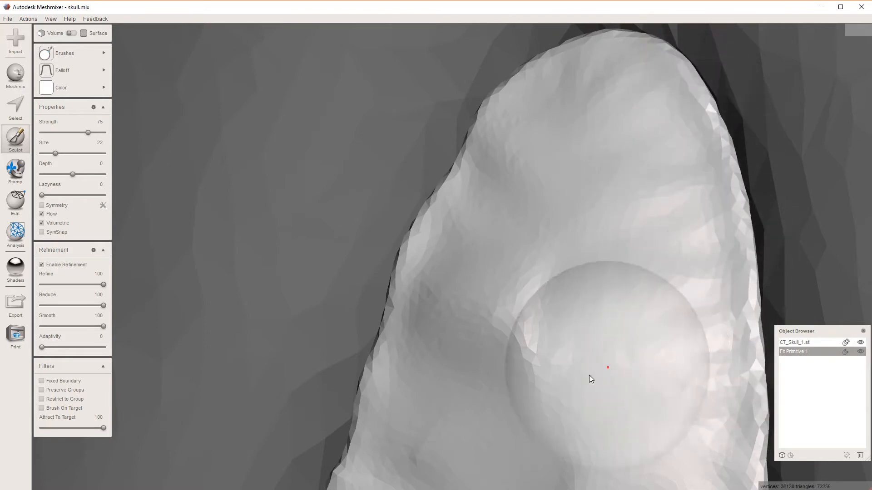
scroll(577, 353, down, 3)
scroll(540, 379, down, 3)
drag(446, 386, 440, 348)
scroll(451, 341, down, 3)
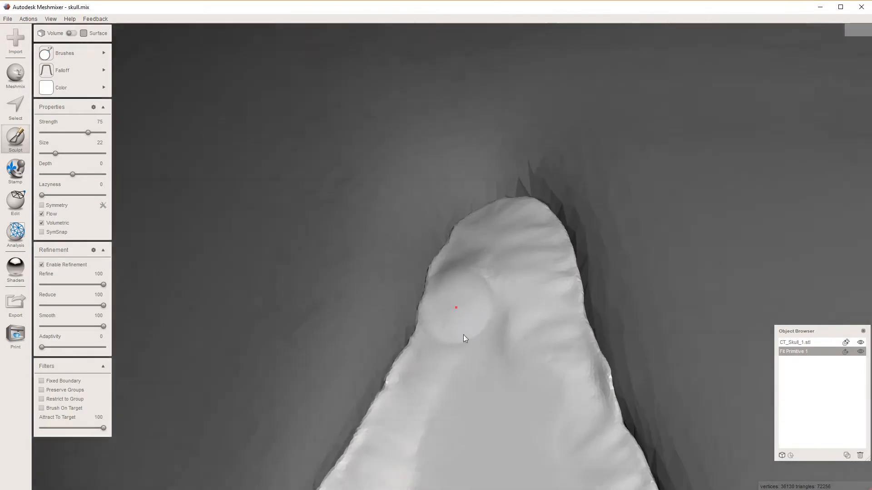
scroll(462, 354, down, 3)
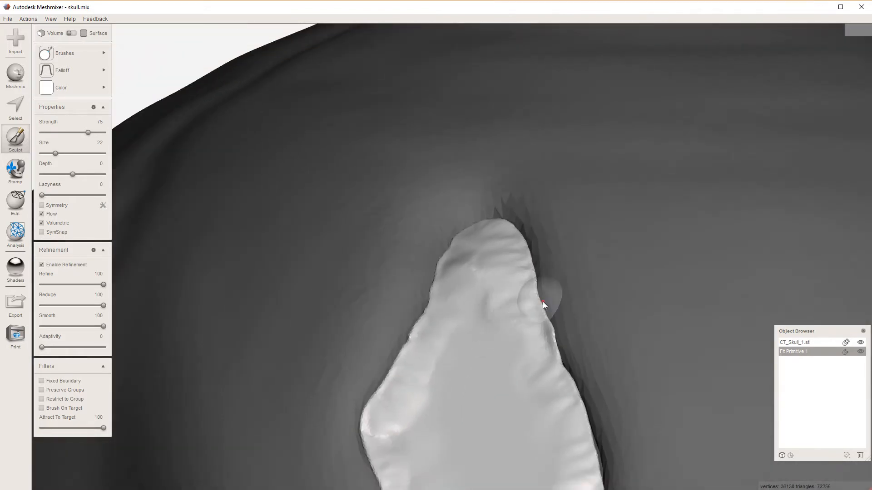
scroll(413, 369, down, 4)
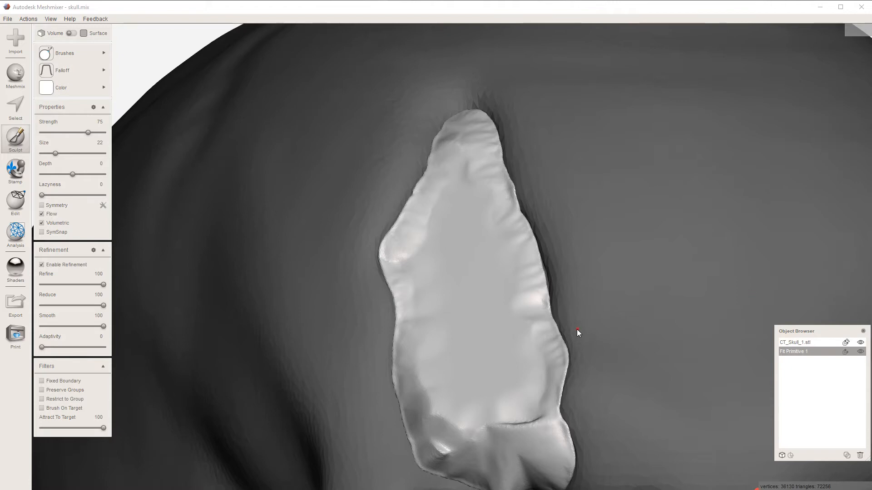
mouse_move(491, 318)
right_down()
mouse_move(506, 276)
mouse_move(492, 249)
mouse_move(493, 305)
right_up()
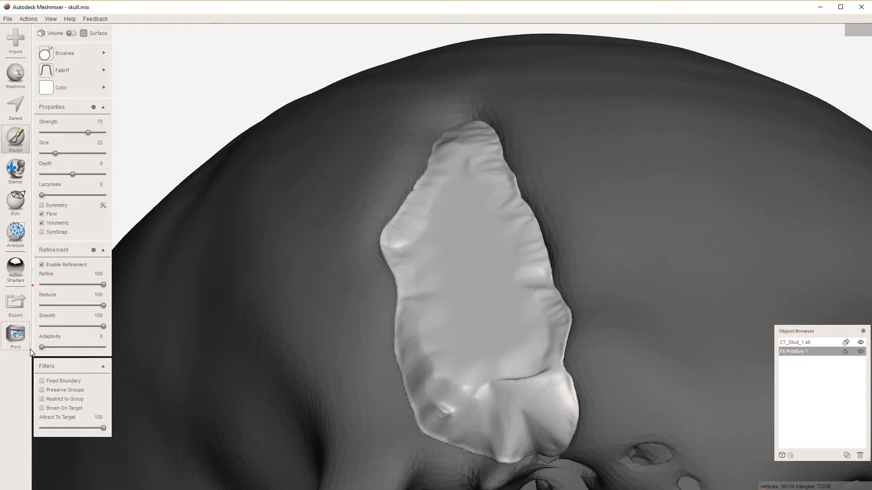
- Set Attract To Target to 0, the brush strength to 100 and the brush size to 38
drag(103, 428, 12, 432)
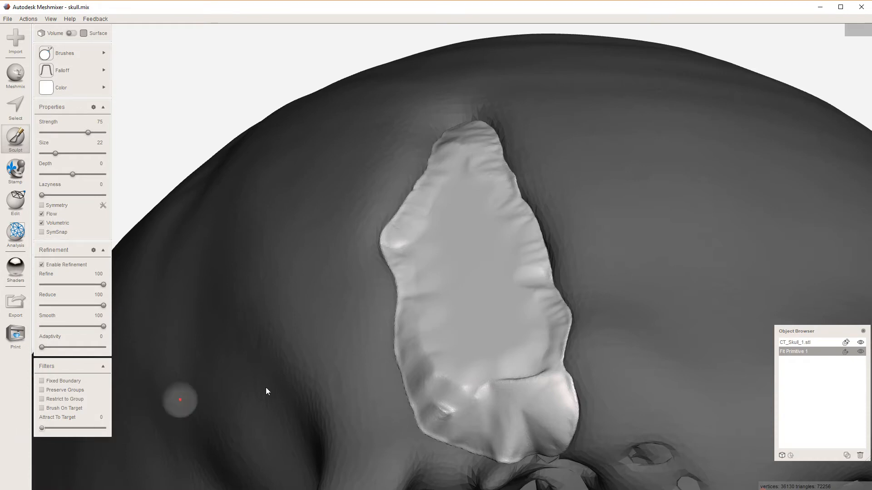
right_drag(433, 268, 434, 334)
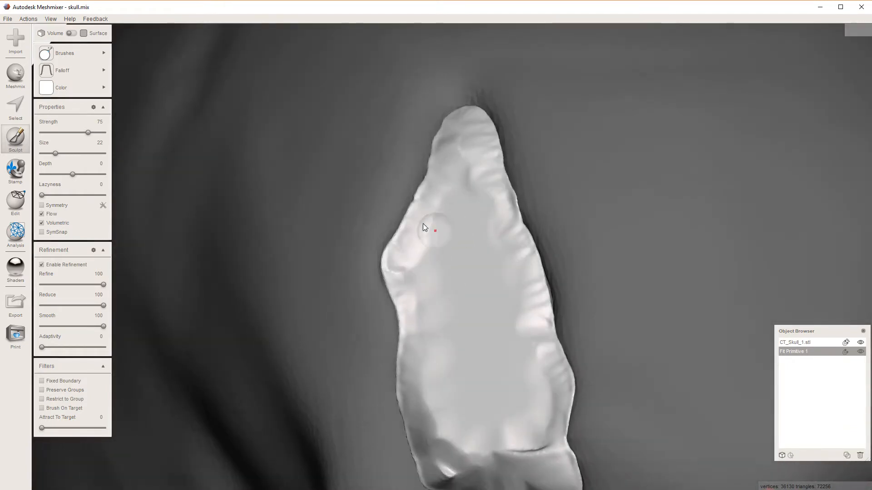
click(101, 132)
scroll(478, 290, up, 10)
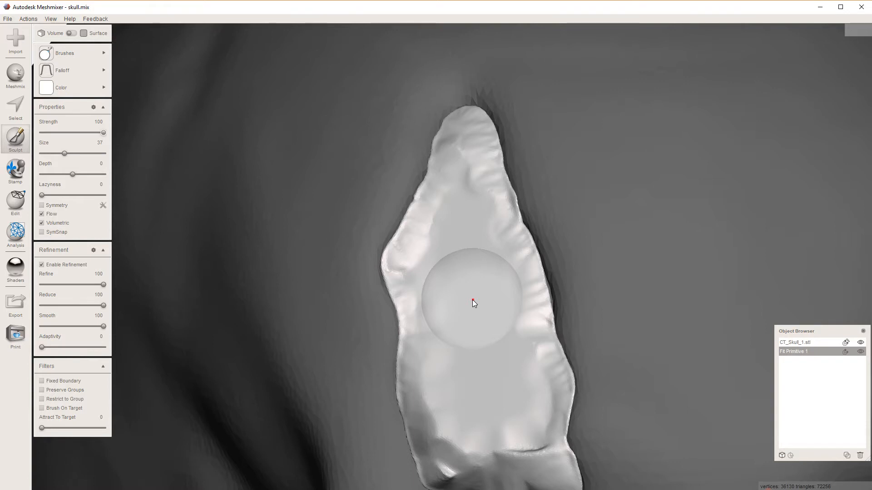
key(space)
mouse_move(381, 308)
mouse_down()
mouse_move(397, 305)
mouse_move(382, 308)
mouse_up()
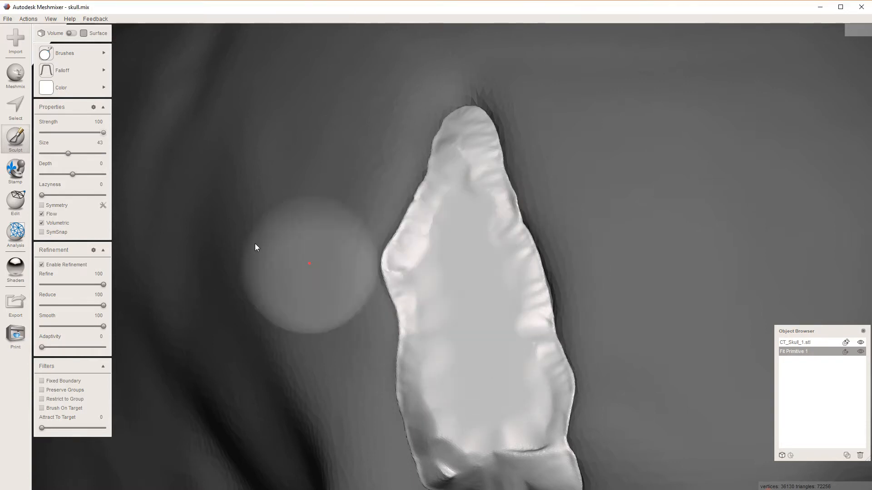
mouse_move(64, 153)
mouse_down()
mouse_move(81, 155)
mouse_move(68, 154)
mouse_up()
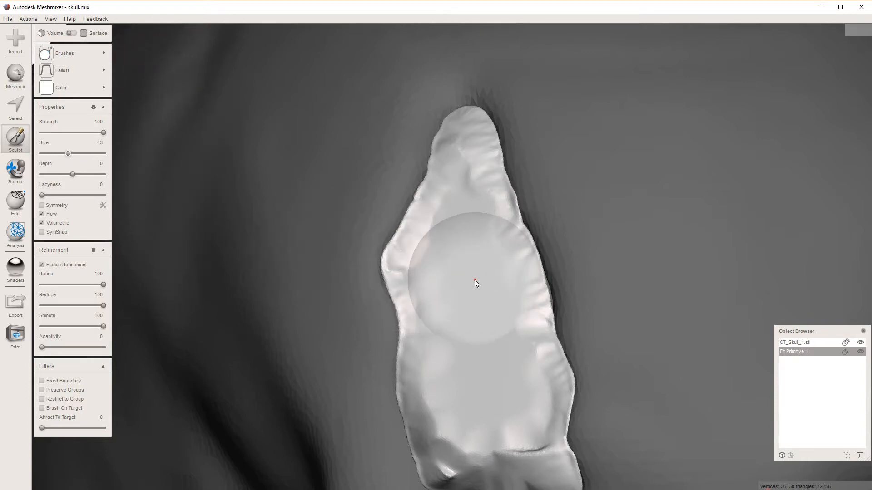
key(space)
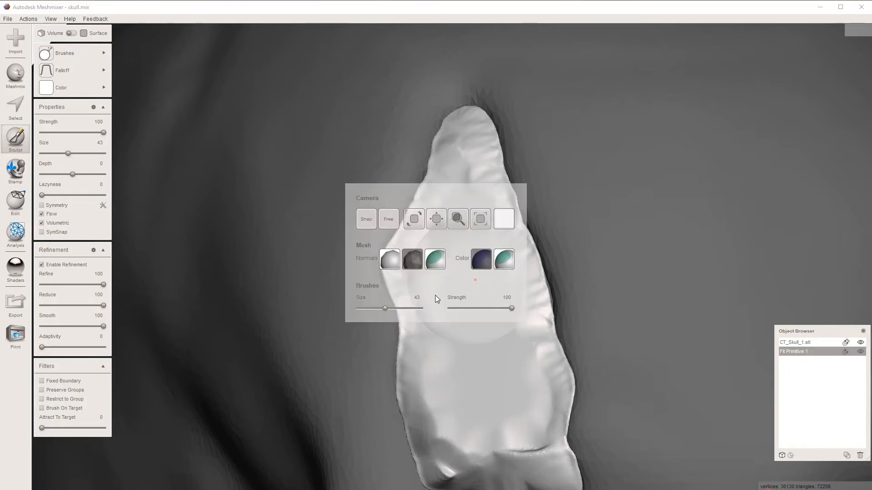
mouse_move(380, 308)
mouse_down()
mouse_move(394, 307)
mouse_move(383, 306)
mouse_up()
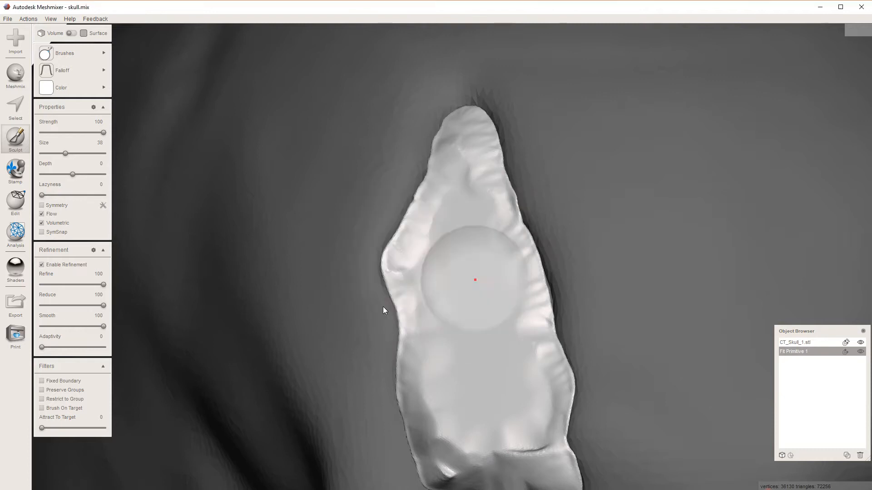
- Brush across the whole patch with the Draw brush to thicken it and even out its wrinkled surface
scroll(483, 269, down, 3)
mouse_move(484, 212)
mouse_down()
mouse_move(464, 161)
mouse_move(475, 307)
mouse_move(524, 275)
mouse_move(488, 135)
mouse_move(428, 204)
mouse_move(414, 311)
mouse_move(447, 396)
mouse_move(556, 382)
mouse_move(528, 240)
mouse_move(490, 333)
mouse_move(463, 193)
mouse_move(468, 320)
mouse_up()
mouse_move(468, 320)
right_down()
mouse_move(472, 281)
mouse_move(463, 252)
mouse_move(446, 264)
mouse_move(439, 304)
mouse_move(482, 304)
mouse_move(512, 266)
mouse_move(479, 246)
mouse_move(483, 315)
mouse_move(476, 307)
right_up()
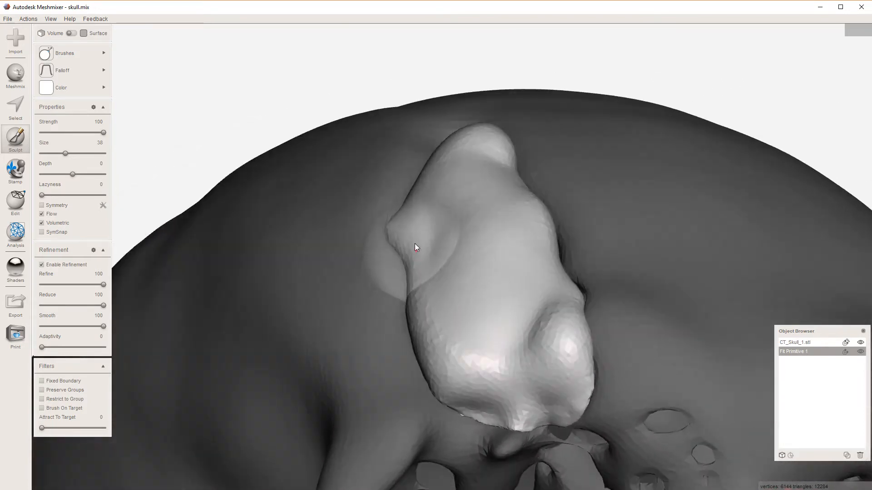
- Build up extra volume along the patch's tip, left side and lower corners with the Draw brush
right_drag(404, 198, 423, 287)
mouse_move(423, 287)
mouse_down()
mouse_move(429, 163)
mouse_move(464, 116)
mouse_move(525, 220)
mouse_move(599, 395)
mouse_move(576, 379)
mouse_move(607, 447)
mouse_up()
right_drag(488, 410, 480, 278)
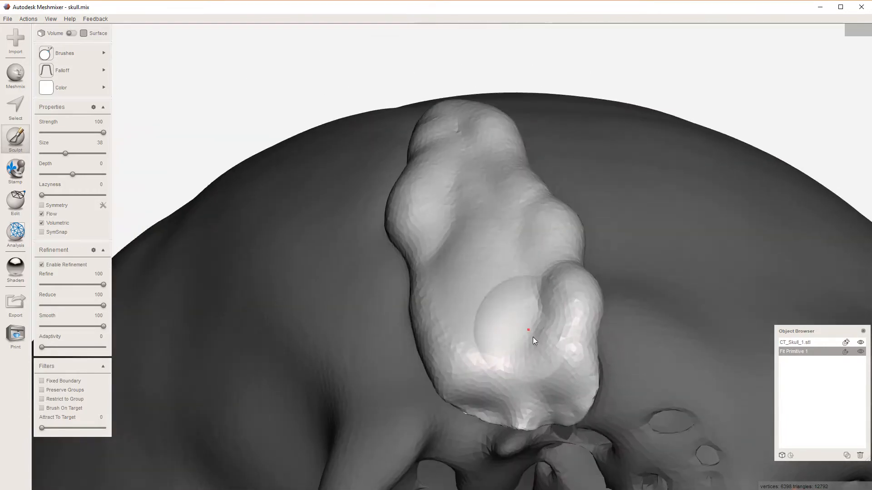
mouse_move(474, 358)
mouse_down()
mouse_move(432, 359)
mouse_move(391, 297)
mouse_move(412, 291)
mouse_up()
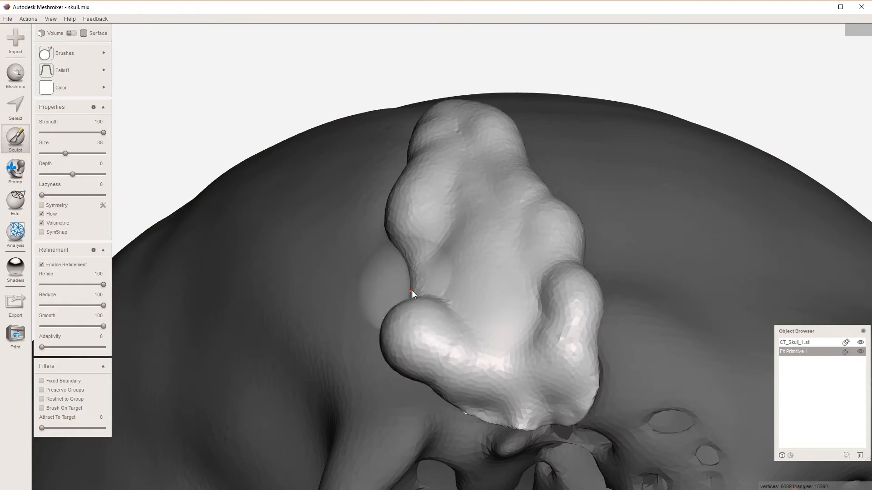
right_drag(412, 291, 435, 357)
mouse_move(436, 358)
mouse_down()
mouse_move(440, 375)
mouse_move(416, 312)
mouse_move(424, 383)
mouse_up()
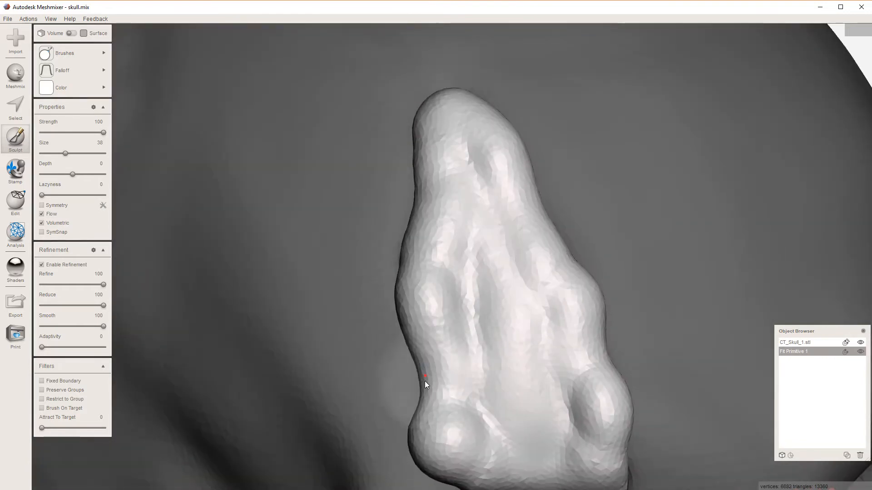
mouse_move(424, 383)
right_down()
mouse_move(448, 273)
mouse_move(445, 233)
mouse_move(490, 243)
mouse_move(472, 309)
right_up()
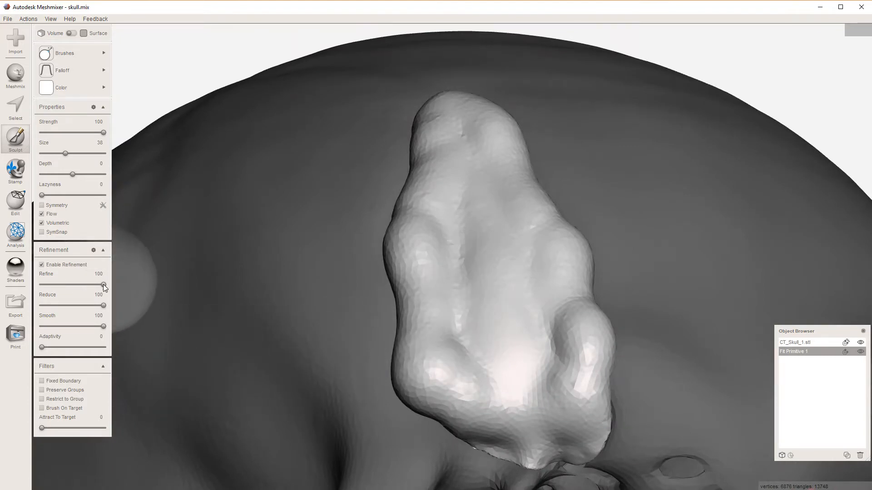
- Set Attract To Target to 100, brush the patch's upper tip toward the skull surface, and check the mesh with the wireframe
drag(42, 428, 113, 428)
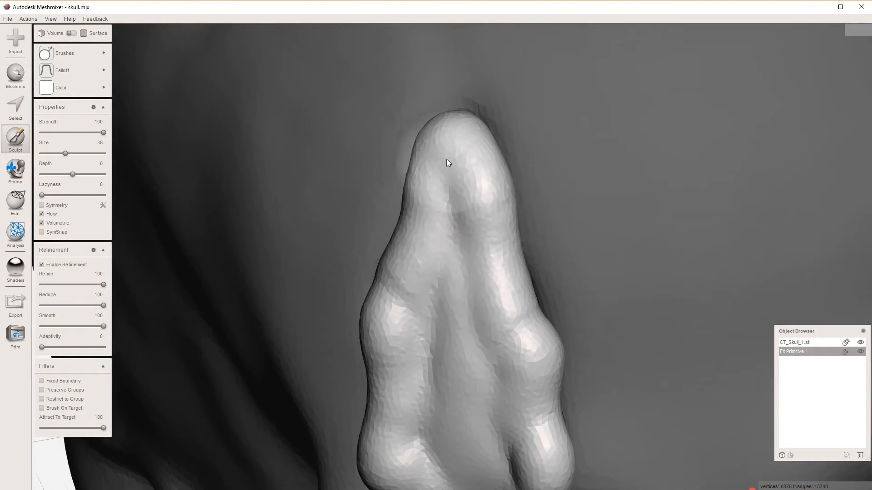
mouse_move(446, 159)
mouse_down()
mouse_move(452, 119)
mouse_move(453, 130)
mouse_up()
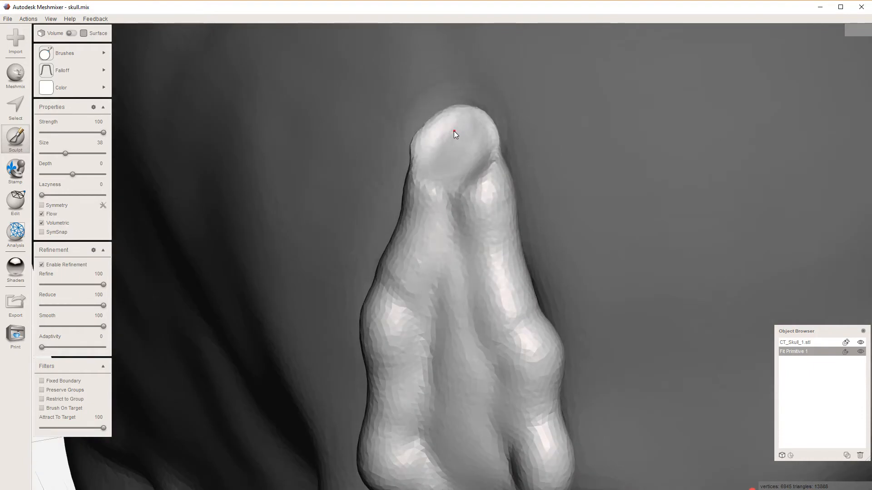
mouse_move(452, 125)
right_down()
mouse_move(388, 144)
mouse_move(324, 119)
mouse_move(408, 101)
mouse_move(448, 136)
mouse_move(463, 135)
right_up()
mouse_move(460, 124)
mouse_down()
mouse_move(453, 129)
mouse_move(459, 125)
mouse_up()
key(w)
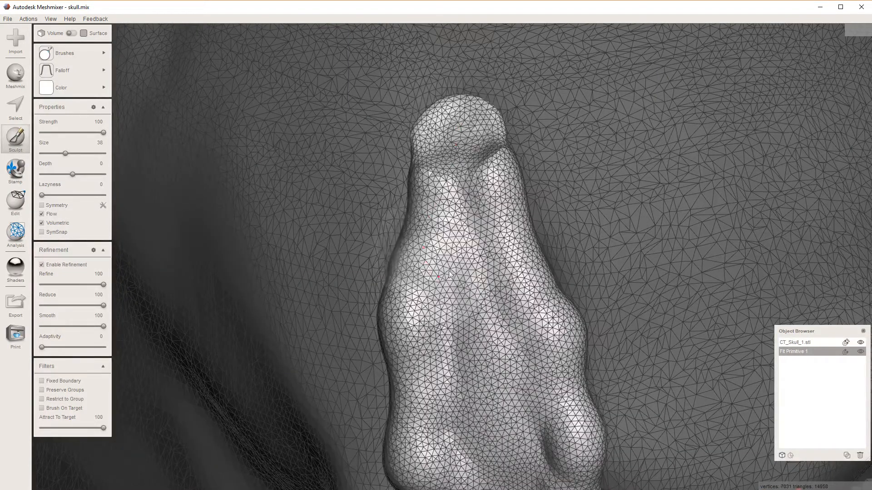
mouse_move(458, 124)
right_down()
mouse_move(463, 207)
mouse_move(457, 187)
right_up()
key(w)
- Brush the patch's upper area and right side down toward the skull surface, continuing along the lower-right bulge
mouse_move(457, 188)
mouse_down()
mouse_move(435, 162)
mouse_move(448, 116)
mouse_move(502, 200)
mouse_move(500, 172)
mouse_move(552, 247)
mouse_move(552, 125)
mouse_move(588, 270)
mouse_up()
mouse_move(588, 270)
right_down()
mouse_move(579, 236)
mouse_move(601, 253)
mouse_move(596, 241)
right_up()
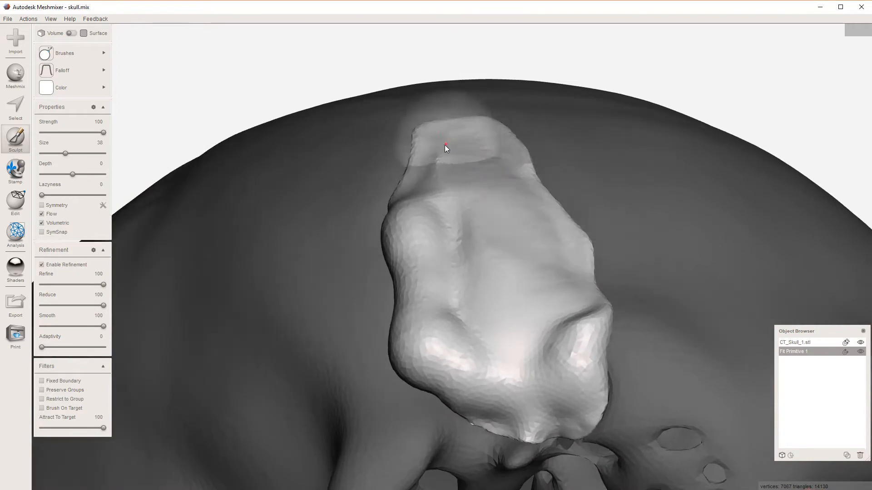
mouse_move(445, 145)
mouse_down()
mouse_move(410, 309)
mouse_move(416, 146)
mouse_move(532, 142)
mouse_move(582, 361)
mouse_move(600, 332)
mouse_move(631, 370)
mouse_move(655, 359)
mouse_move(704, 386)
mouse_move(746, 342)
mouse_up()
mouse_move(747, 342)
right_down()
mouse_move(682, 267)
mouse_move(655, 260)
mouse_move(702, 304)
mouse_move(672, 306)
mouse_move(620, 341)
mouse_move(633, 340)
right_up()
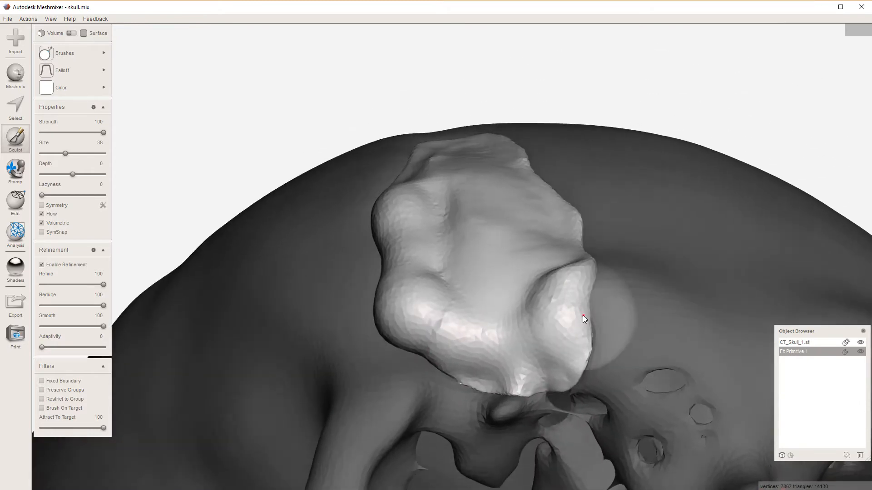
drag(582, 313, 587, 359)
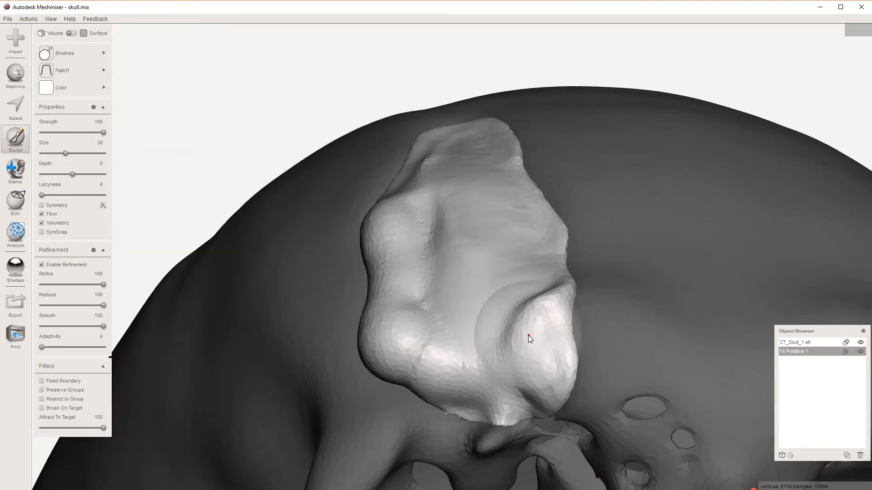
- Set Attract To Target to 0 and sculpt down the bulges along the patch's left and lower-right edges
drag(104, 428, 19, 430)
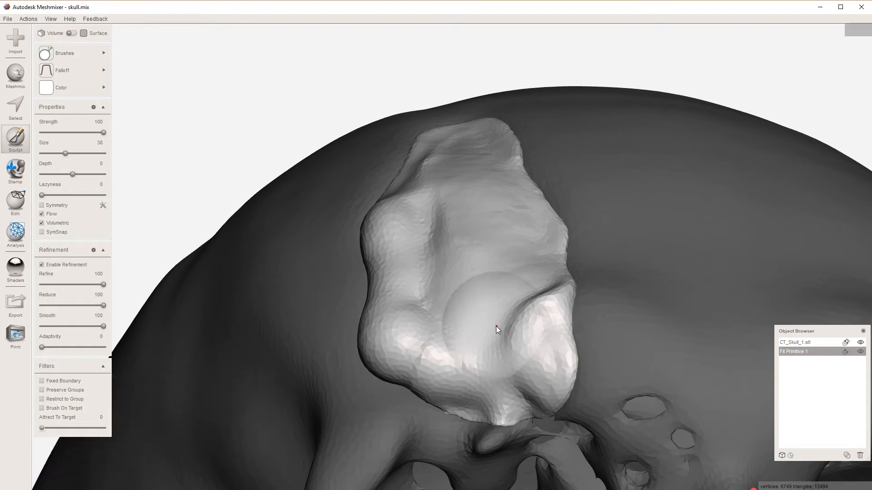
mouse_move(520, 334)
mouse_down()
mouse_move(524, 342)
mouse_move(537, 301)
mouse_up()
mouse_move(371, 207)
mouse_down()
mouse_move(390, 229)
mouse_move(377, 265)
mouse_move(376, 213)
mouse_move(385, 236)
mouse_move(371, 294)
mouse_move(383, 363)
mouse_up()
mouse_move(549, 379)
mouse_down()
mouse_move(559, 299)
mouse_move(437, 356)
mouse_move(476, 254)
mouse_move(447, 268)
mouse_move(436, 253)
mouse_up()
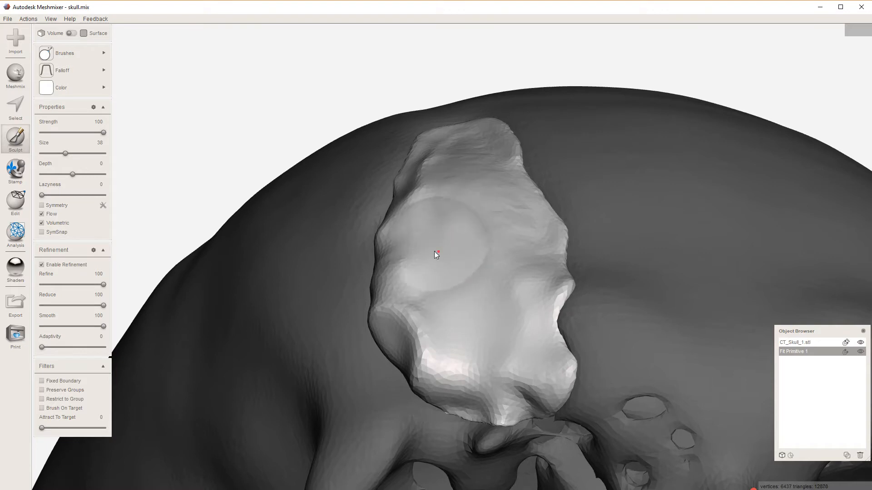
- Set Attract To Target to 100 and brush over the whole patch to blend its surface and edges into the skull
drag(48, 428, 105, 428)
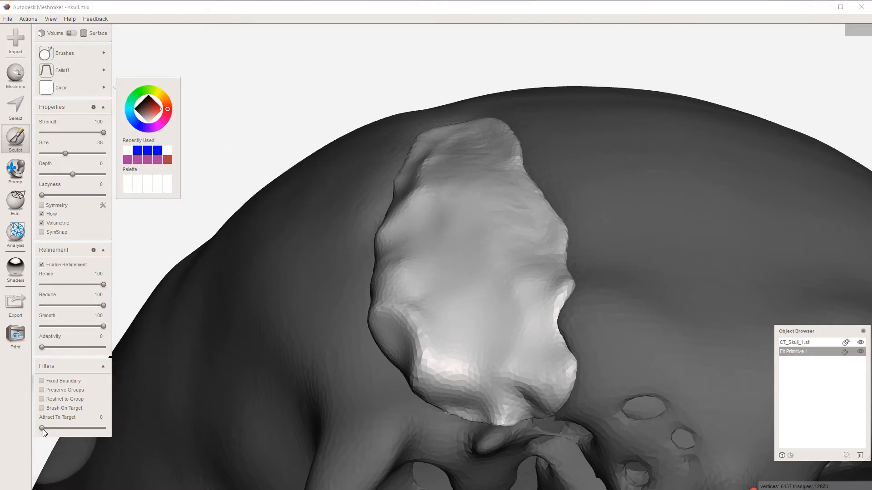
mouse_move(442, 285)
mouse_down()
mouse_move(432, 175)
mouse_move(442, 143)
mouse_move(492, 189)
mouse_move(531, 247)
mouse_move(503, 240)
mouse_move(527, 363)
mouse_move(426, 357)
mouse_move(382, 318)
mouse_up()
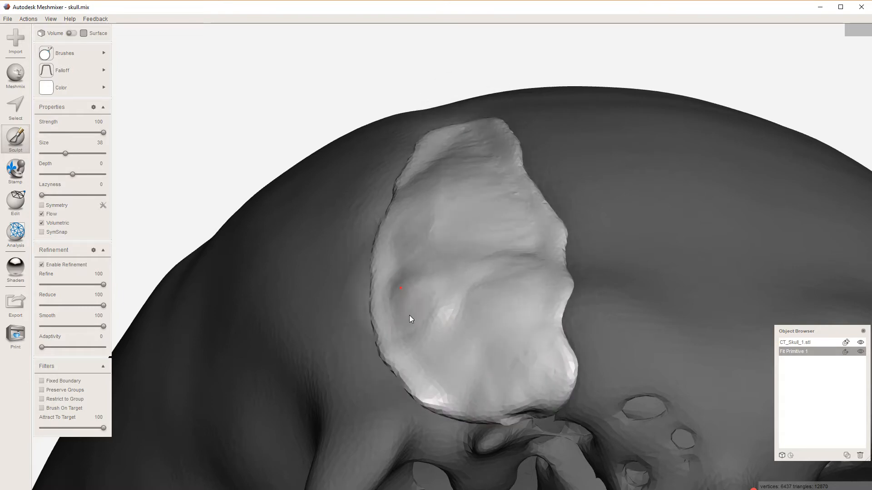
mouse_move(352, 345)
right_down()
mouse_move(357, 222)
mouse_move(344, 212)
mouse_move(346, 303)
right_up()
mouse_move(476, 289)
mouse_down()
mouse_move(465, 197)
mouse_move(472, 330)
mouse_move(470, 275)
mouse_up()
key(w)
key(w)
right_drag(471, 313, 469, 271)
mouse_move(465, 260)
mouse_down()
mouse_move(472, 303)
mouse_move(459, 238)
mouse_move(458, 293)
mouse_move(418, 295)
mouse_move(397, 260)
mouse_move(415, 181)
mouse_move(473, 142)
mouse_move(510, 229)
mouse_move(525, 297)
mouse_move(490, 355)
mouse_move(521, 275)
mouse_move(509, 302)
mouse_move(448, 350)
mouse_move(494, 350)
mouse_move(525, 331)
mouse_move(530, 196)
mouse_move(362, 308)
mouse_up()
mouse_move(362, 311)
right_down()
mouse_move(353, 270)
mouse_move(342, 271)
mouse_move(380, 317)
mouse_move(380, 341)
mouse_move(352, 290)
mouse_move(369, 283)
right_up()
mouse_move(460, 158)
right_down()
mouse_move(444, 240)
mouse_move(456, 247)
mouse_move(448, 282)
mouse_move(479, 317)
right_up()
- Inspect the blended patch from the front and below, and toggle the target setting of CT_Skull_1.stl
scroll(480, 317, down, 7)
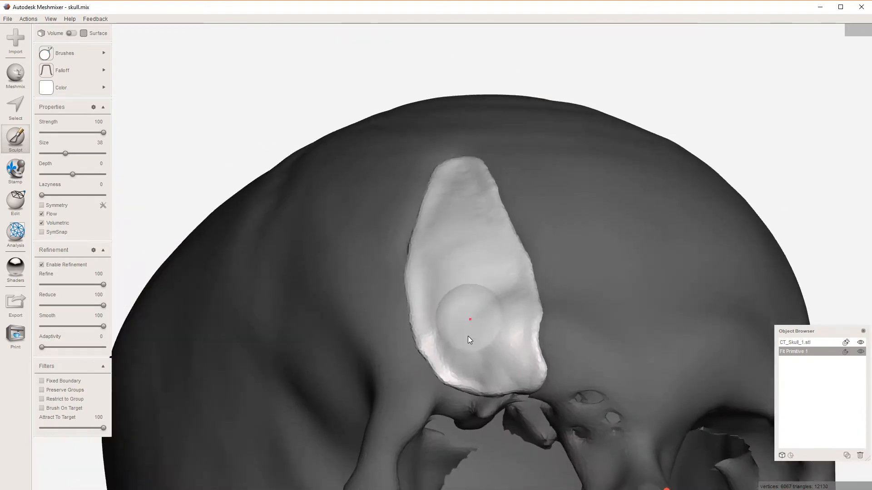
mouse_move(239, 353)
right_down()
mouse_move(274, 382)
mouse_move(327, 399)
mouse_move(383, 386)
mouse_move(268, 323)
mouse_move(243, 290)
mouse_move(431, 285)
right_up()
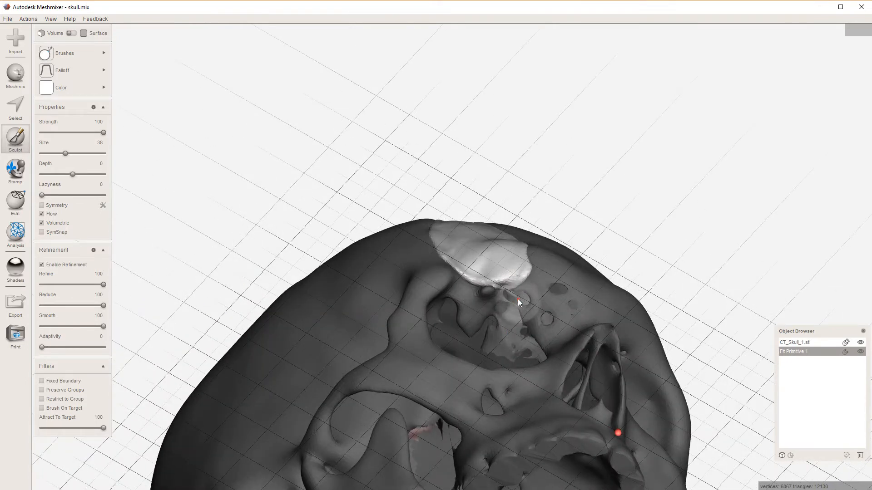
scroll(517, 299, up, 5)
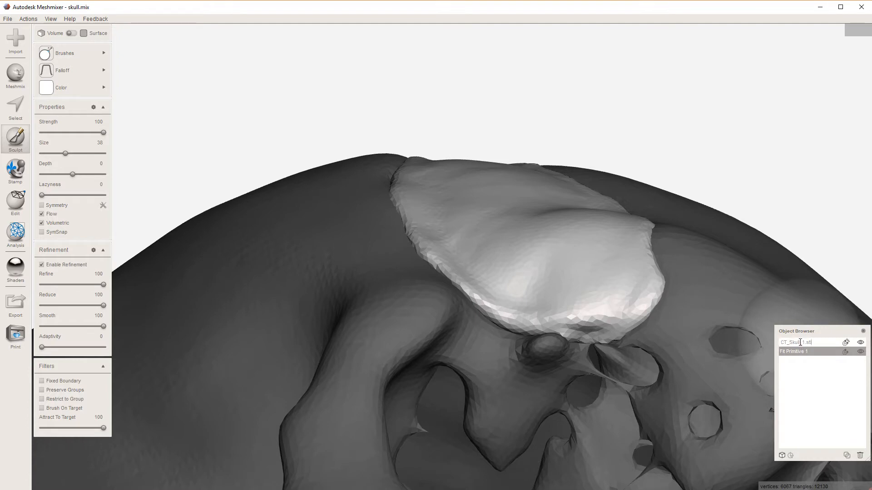
click(846, 343)
click(846, 343)
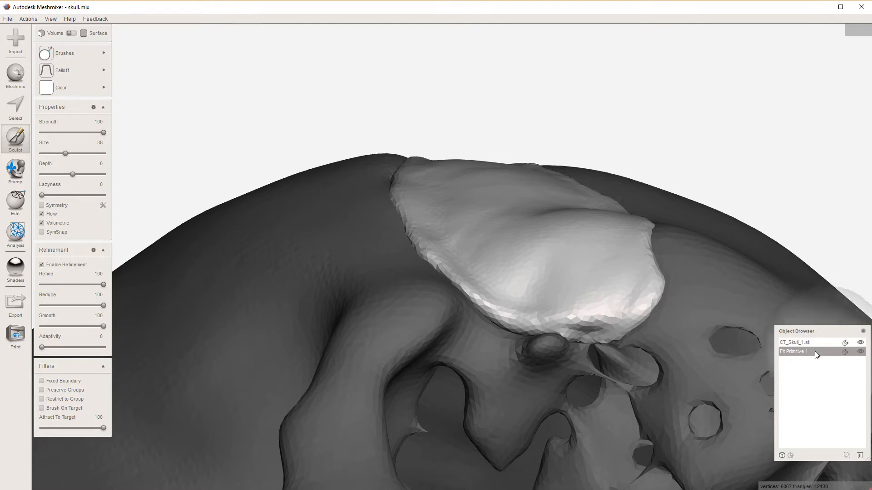
- Select the Fit Primitive 1 patch again to continue work at its lower edge near the small cavity
scroll(641, 340, up, 3)
right_drag(636, 339, 522, 293)
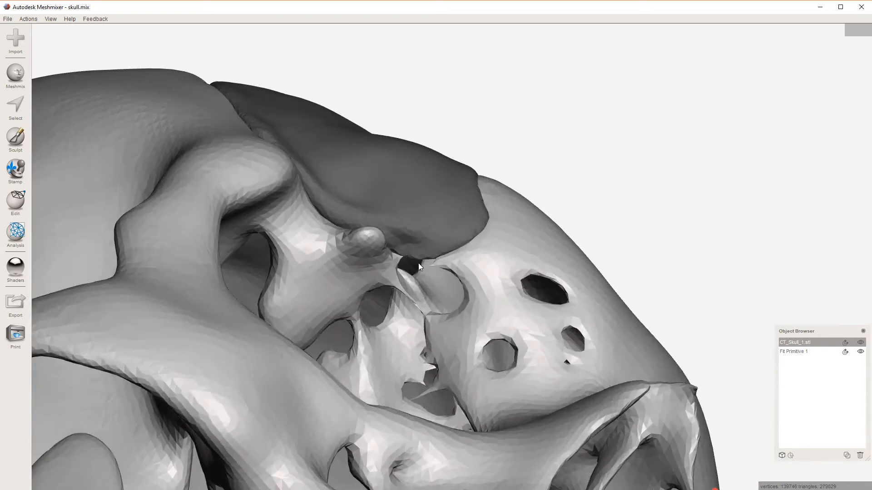
right_drag(421, 293, 757, 379)
click(802, 352)
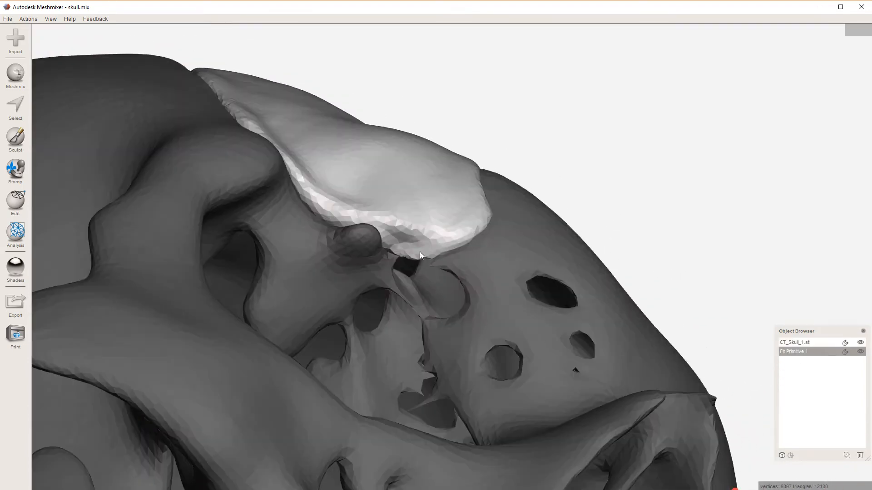
right_drag(420, 251, 241, 220)
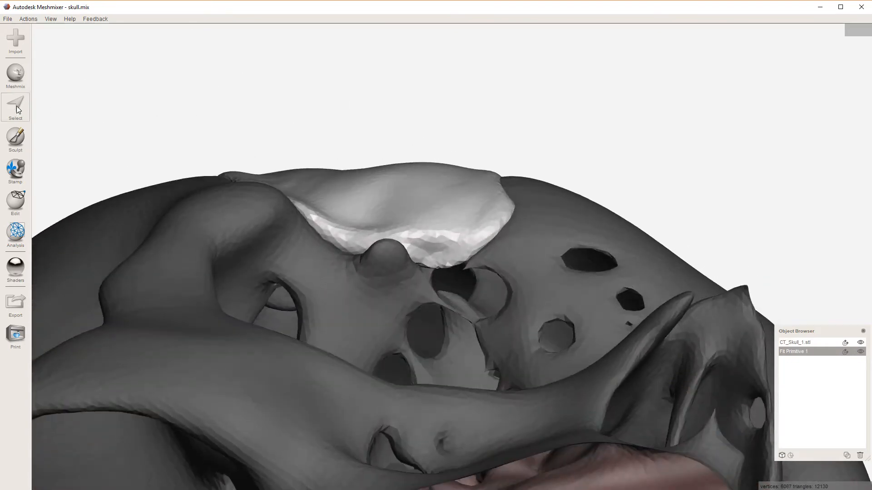
- Sculpt with the Drag brush reduced to size 22, extending the patch's lower edge across the small cavity below it
click(16, 137)
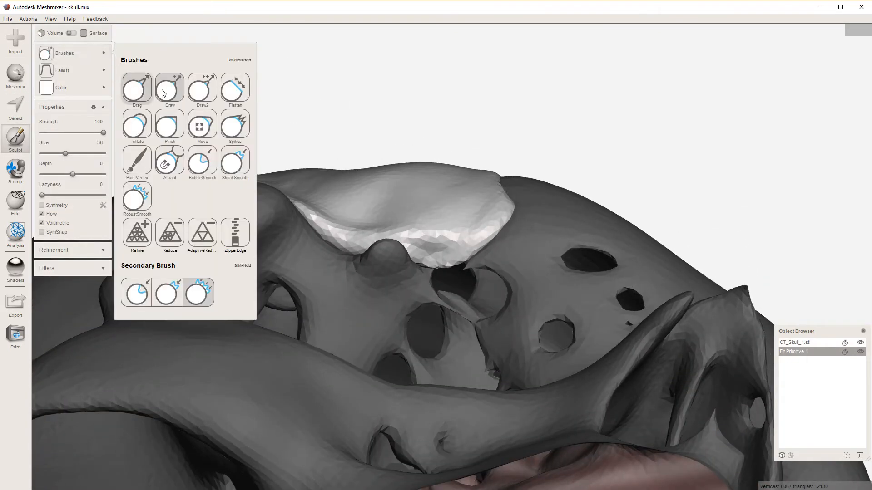
scroll(470, 266, up, 5)
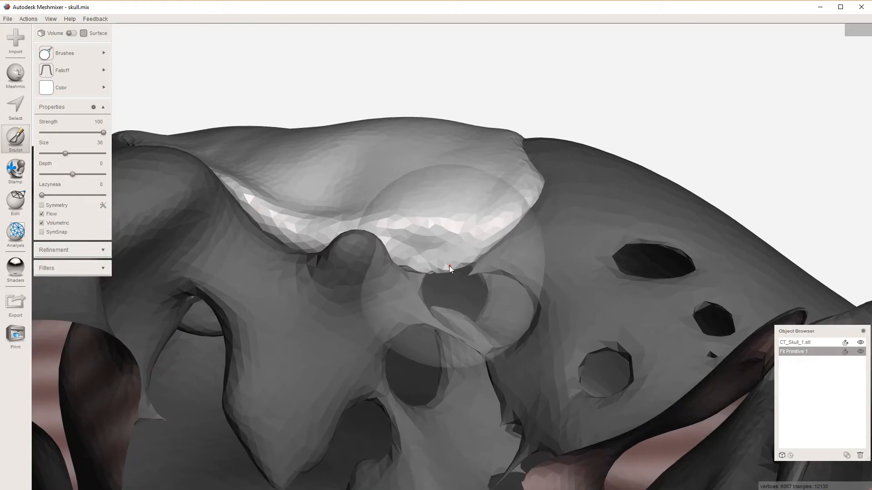
scroll(449, 268, up, 2)
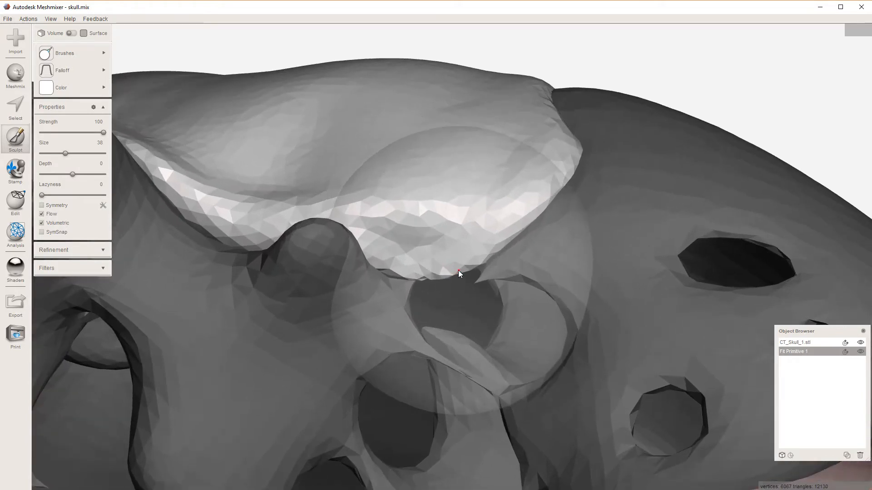
key(bracketleft)
key(bracketleft)
key(bracketleft)
mouse_move(481, 298)
right_down()
mouse_move(477, 260)
mouse_move(484, 260)
right_up()
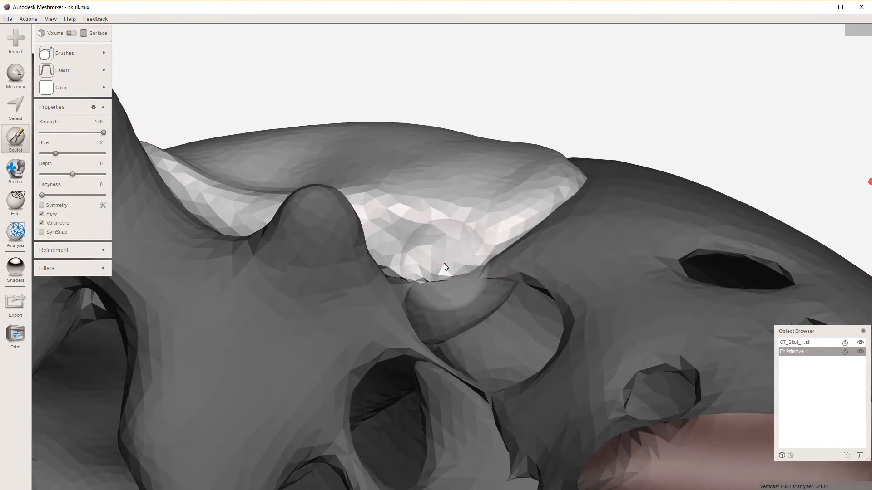
mouse_move(443, 263)
mouse_down()
mouse_move(456, 290)
mouse_move(447, 337)
mouse_move(469, 309)
mouse_move(545, 341)
mouse_move(525, 322)
mouse_move(535, 310)
mouse_move(494, 345)
mouse_move(487, 378)
mouse_up()
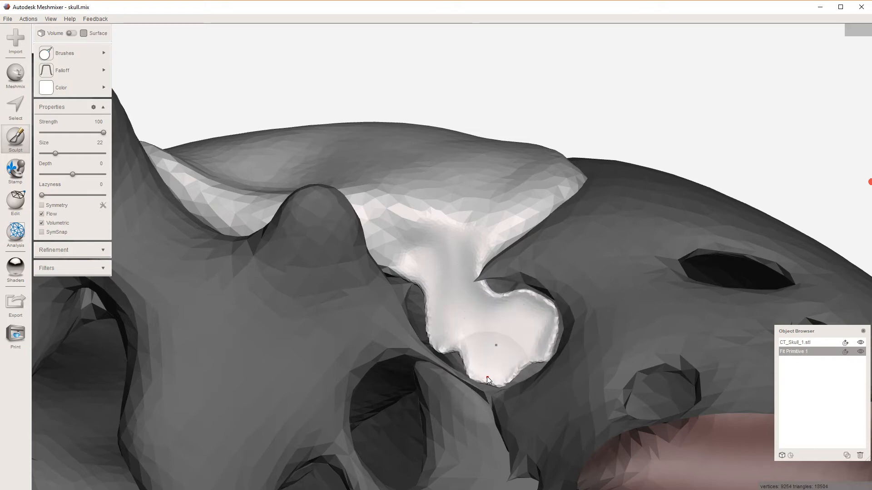
- Reshape the new lower extension with the Move brush, pushing its underside and rim into the cavity from several angles
right_drag(487, 378, 561, 441)
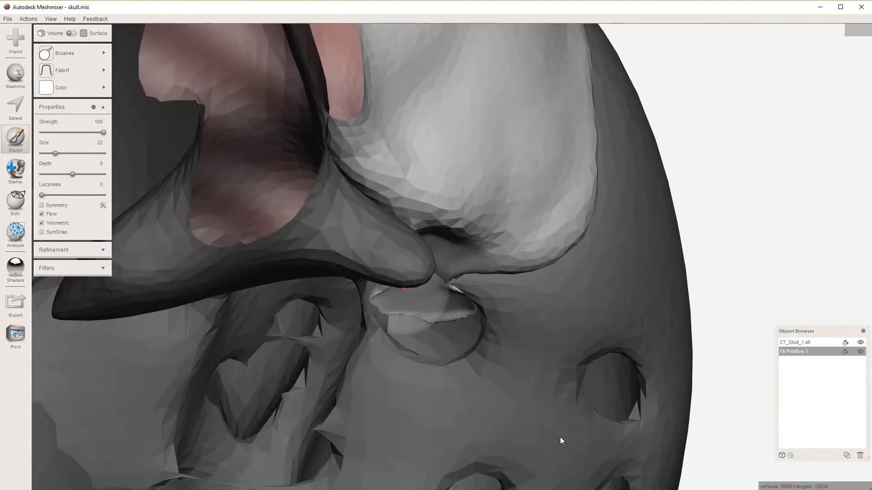
mouse_move(64, 45)
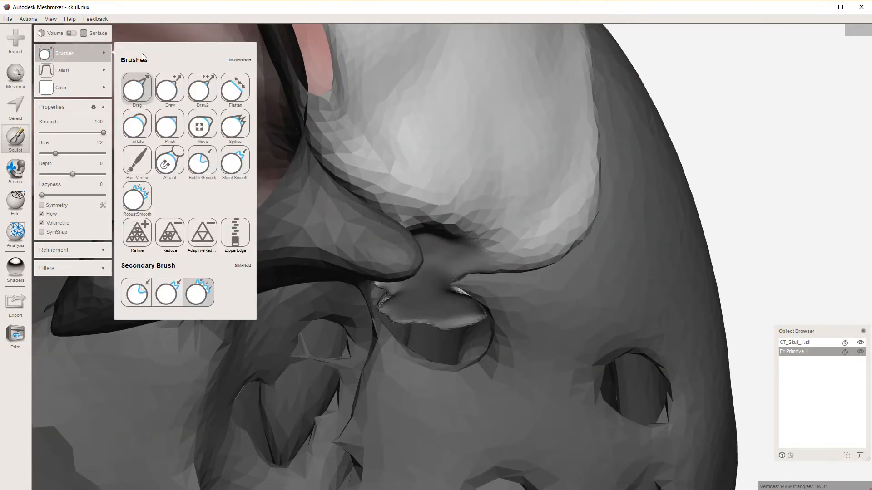
click(203, 127)
drag(444, 338, 445, 317)
right_drag(436, 341, 472, 324)
mouse_move(473, 323)
mouse_down()
mouse_move(483, 312)
mouse_move(486, 342)
mouse_move(442, 315)
mouse_move(442, 326)
mouse_up()
mouse_move(442, 325)
right_down()
mouse_move(489, 317)
mouse_move(486, 269)
mouse_move(517, 393)
mouse_move(462, 343)
right_up()
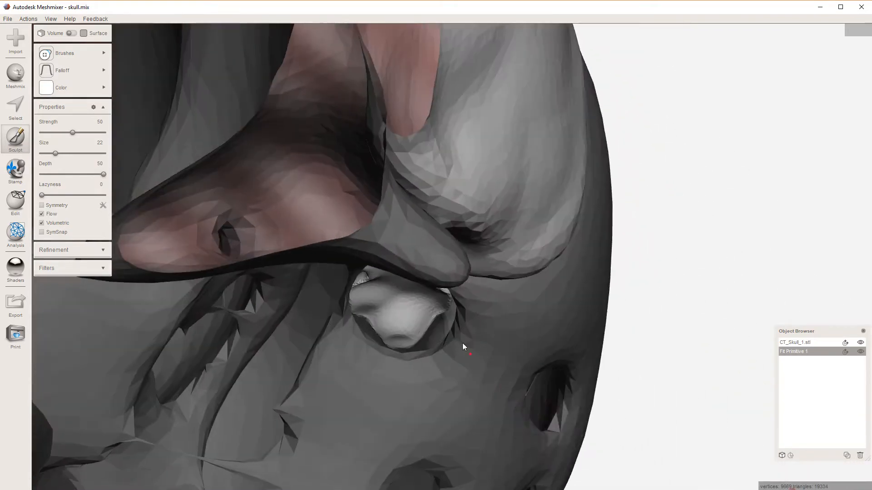
mouse_move(463, 343)
mouse_down()
mouse_move(443, 303)
mouse_move(433, 331)
mouse_up()
mouse_move(433, 331)
right_down()
mouse_move(372, 292)
mouse_move(327, 296)
mouse_move(319, 333)
mouse_move(436, 295)
right_up()
mouse_move(436, 295)
mouse_down()
mouse_move(452, 283)
mouse_move(448, 290)
mouse_move(469, 297)
mouse_move(434, 267)
mouse_move(426, 277)
mouse_up()
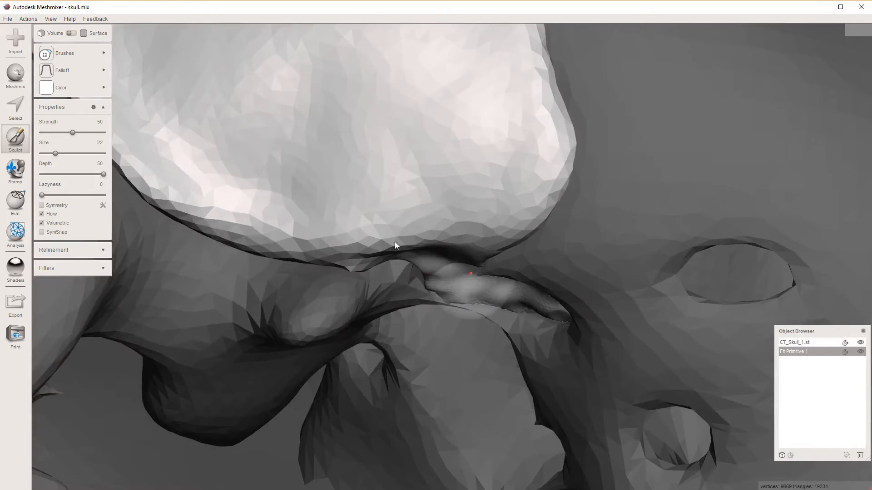
- Make CT_Skull_1.stl the target and prepare the Drag brush on Fit Primitive 1 with Attract To Target at 100
click(846, 344)
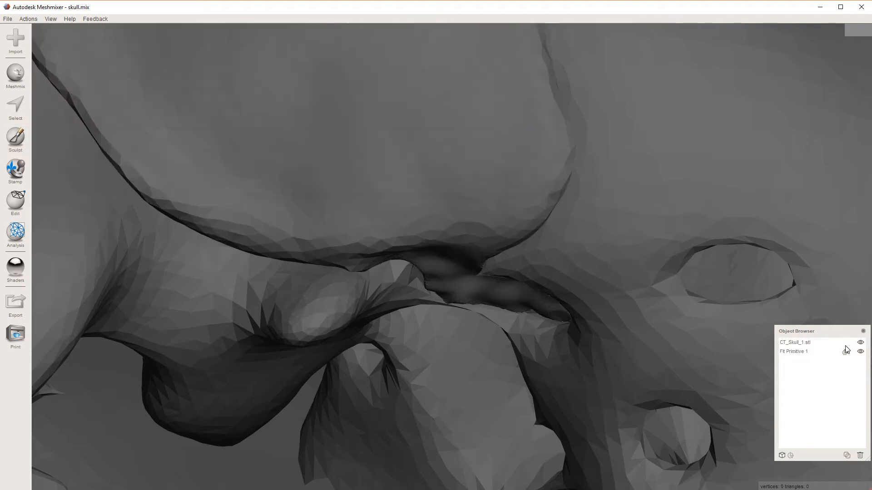
click(797, 350)
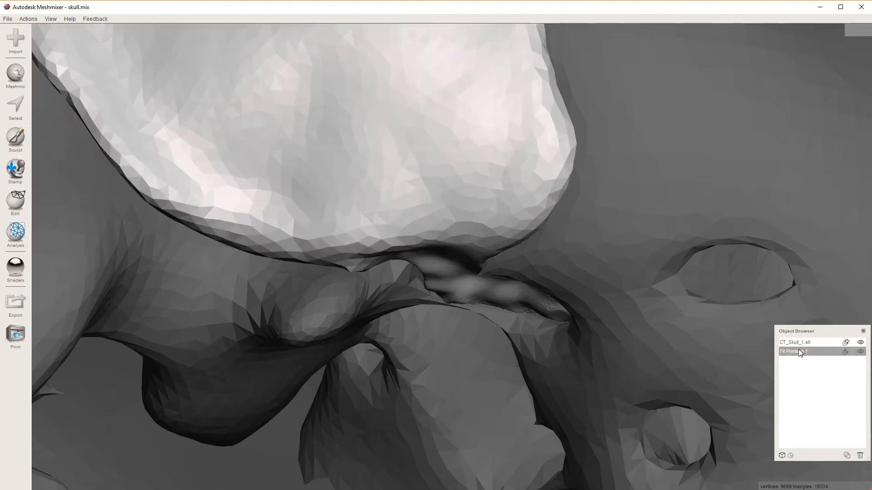
click(16, 139)
mouse_move(66, 56)
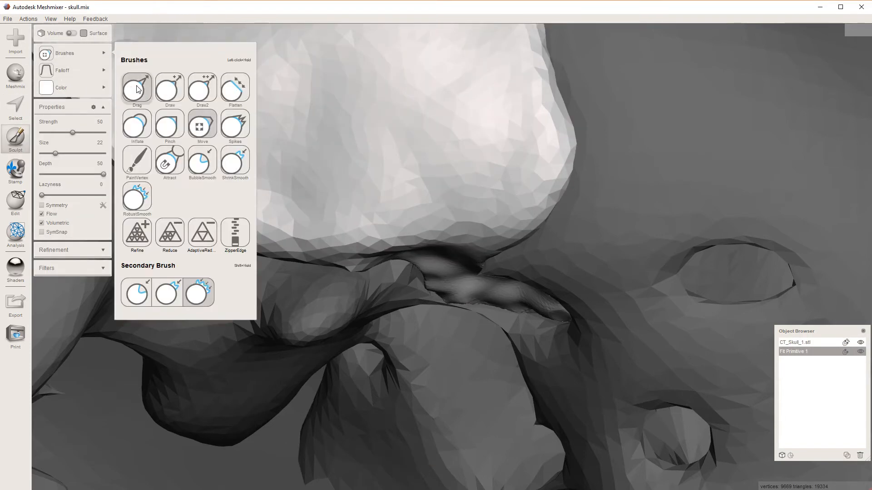
click(170, 89)
click(87, 268)
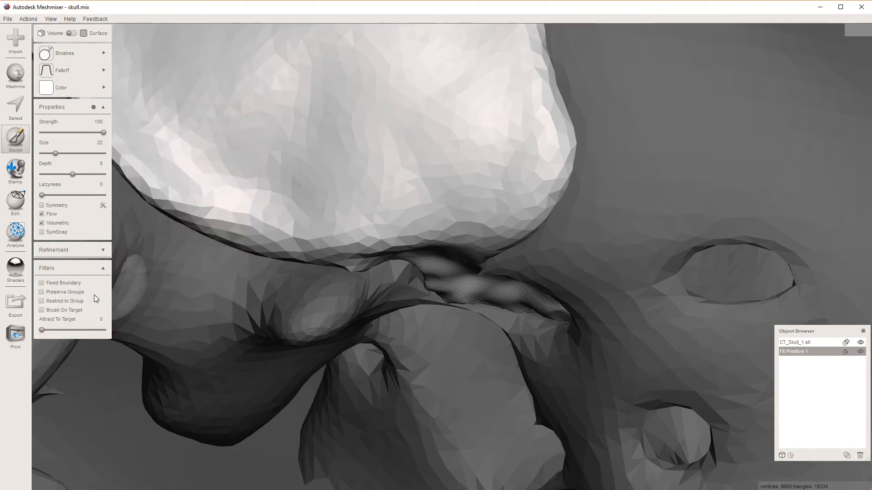
drag(120, 331, 123, 331)
- Brush over the lower extension so it fills the cavity and follows the surrounding bone
right_drag(441, 313, 447, 201)
mouse_move(430, 307)
mouse_down()
mouse_move(411, 283)
mouse_move(391, 277)
mouse_move(458, 343)
mouse_move(507, 365)
mouse_move(548, 367)
mouse_move(558, 315)
mouse_move(517, 284)
mouse_move(492, 290)
mouse_move(514, 313)
mouse_move(468, 328)
mouse_move(536, 359)
mouse_move(477, 351)
mouse_move(506, 331)
mouse_move(497, 336)
mouse_up()
mouse_move(497, 336)
right_down()
mouse_move(481, 395)
mouse_move(489, 397)
mouse_move(529, 320)
right_up()
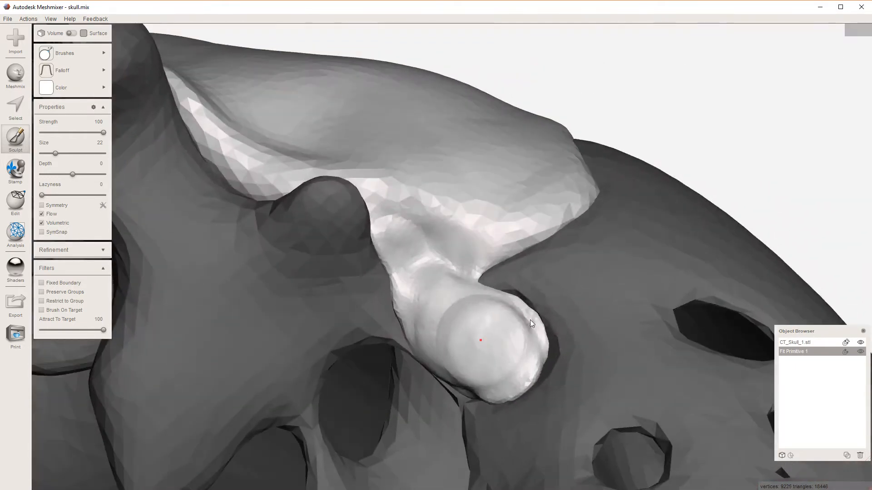
mouse_move(439, 270)
mouse_down()
mouse_move(507, 309)
mouse_move(473, 335)
mouse_move(481, 346)
mouse_up()
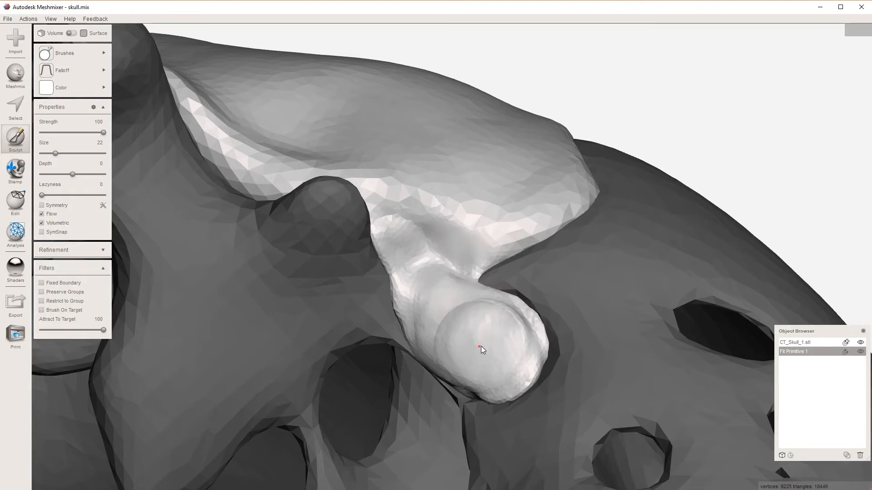
mouse_move(481, 346)
right_down()
mouse_move(497, 329)
mouse_move(488, 337)
right_up()
mouse_move(489, 336)
mouse_down()
mouse_move(477, 341)
mouse_move(489, 309)
mouse_move(526, 337)
mouse_move(489, 386)
mouse_move(447, 367)
mouse_move(500, 392)
mouse_move(474, 339)
mouse_up()
- Build up the junction between the patch's lower edge and the extension, blending both into one surface
mouse_move(504, 255)
right_down()
mouse_move(480, 259)
mouse_move(431, 382)
mouse_move(375, 386)
mouse_move(451, 301)
right_up()
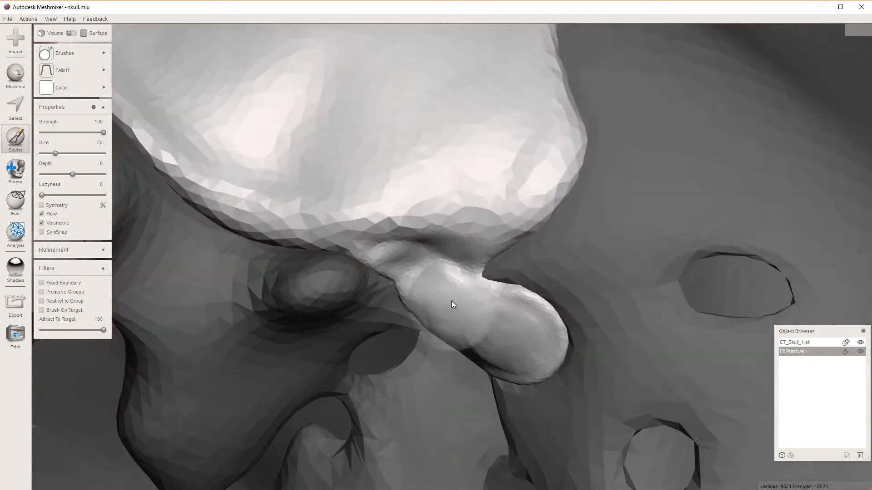
mouse_move(451, 301)
mouse_down()
mouse_move(429, 251)
mouse_move(421, 279)
mouse_move(399, 255)
mouse_move(547, 251)
mouse_move(548, 345)
mouse_move(449, 296)
mouse_up()
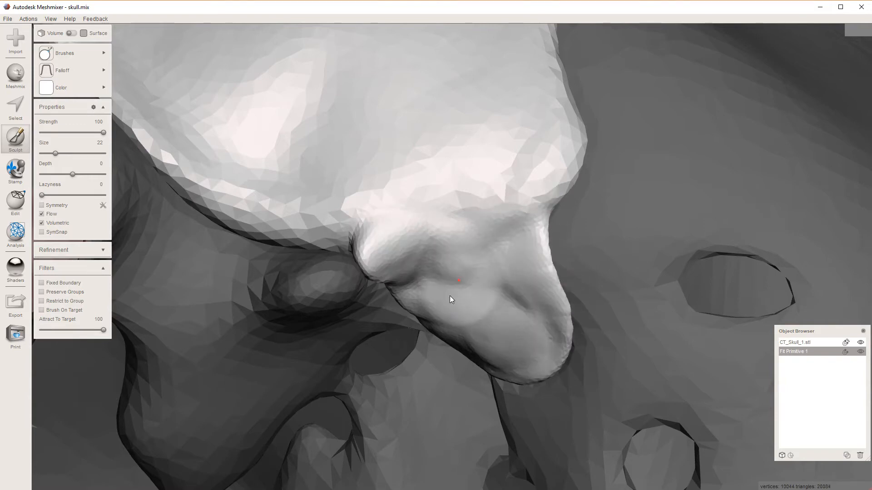
mouse_move(449, 296)
right_down()
mouse_move(470, 233)
mouse_move(421, 257)
right_up()
mouse_move(421, 257)
mouse_down()
mouse_move(378, 249)
mouse_move(404, 213)
mouse_move(458, 261)
mouse_up()
mouse_move(458, 261)
right_down()
mouse_move(439, 282)
mouse_move(426, 341)
right_up()
mouse_move(426, 341)
mouse_down()
mouse_move(334, 261)
mouse_move(271, 285)
mouse_move(233, 271)
mouse_move(167, 206)
mouse_up()
mouse_move(167, 207)
right_down()
mouse_move(321, 150)
mouse_move(330, 193)
mouse_move(325, 317)
mouse_move(424, 334)
right_up()
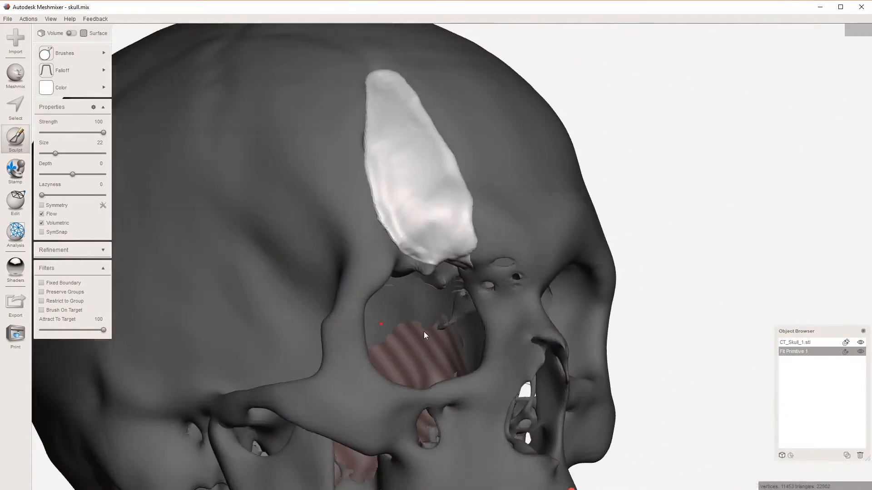
- Hide CT_Skull_1.stl and run a Thickness analysis on the patch with Min Thickness 5 mm
click(860, 343)
mouse_move(376, 258)
right_down()
mouse_move(478, 280)
mouse_move(571, 276)
mouse_move(629, 253)
mouse_move(663, 203)
mouse_move(611, 206)
mouse_move(518, 284)
mouse_move(414, 317)
mouse_move(282, 321)
mouse_move(156, 285)
mouse_move(138, 199)
mouse_move(284, 270)
mouse_move(440, 298)
mouse_move(436, 315)
right_up()
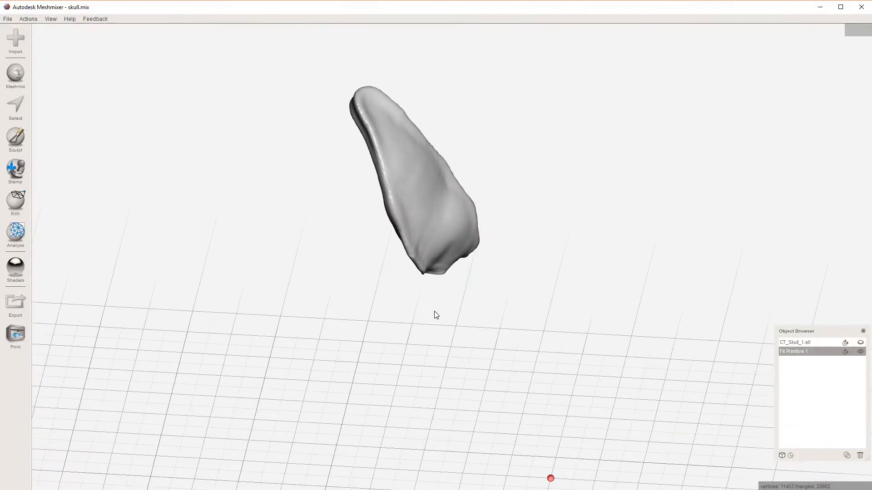
click(18, 235)
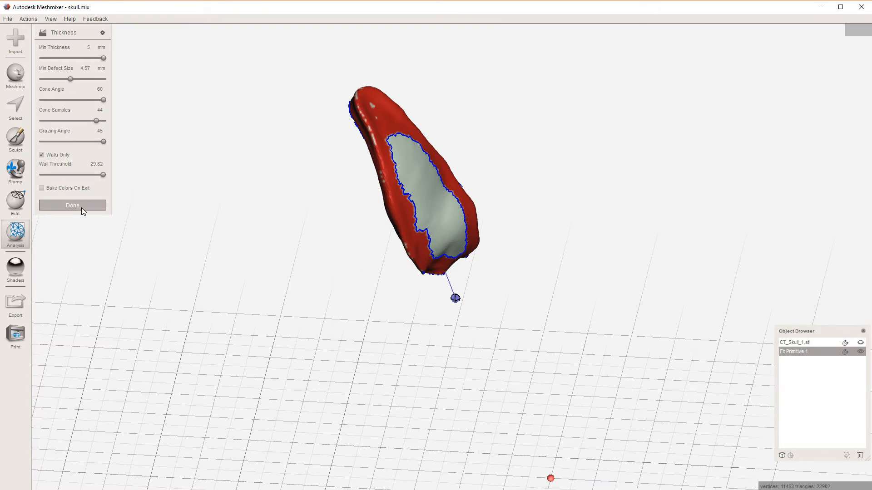
right_drag(118, 212, 271, 226)
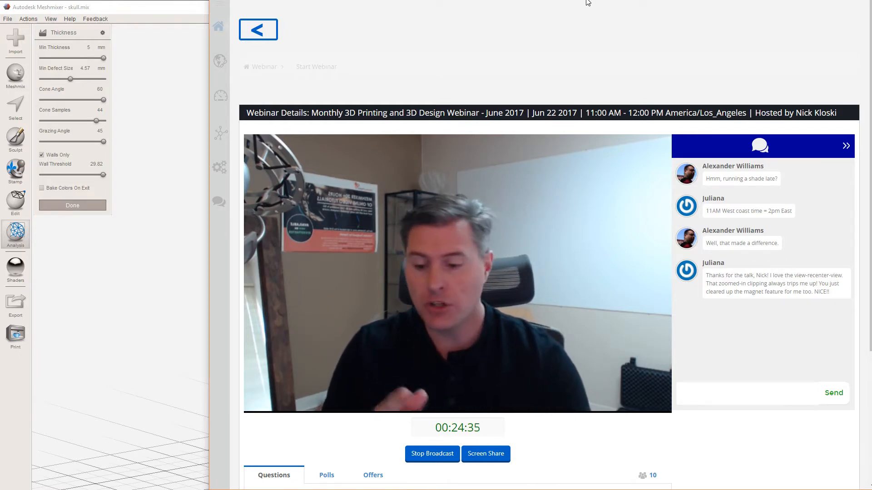
- Switch to the webinar page, shrink the webcam video and enlarge the shared-screen video
mouse_move(481, 199)
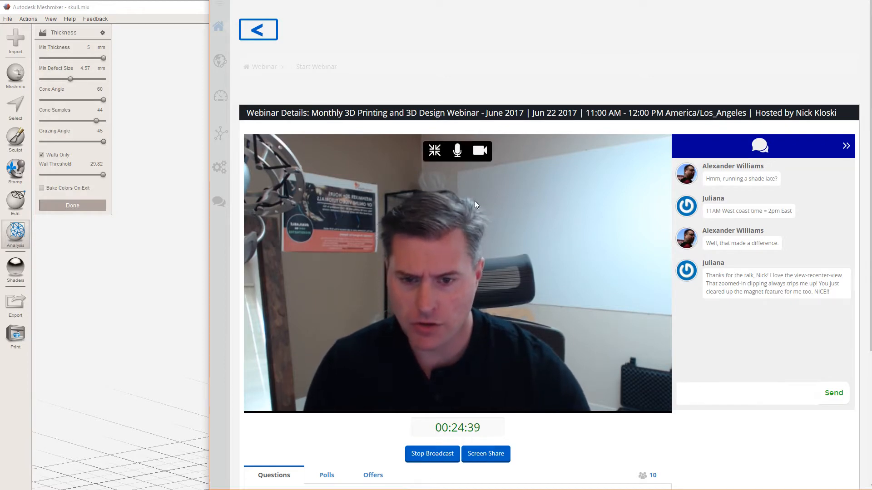
click(435, 153)
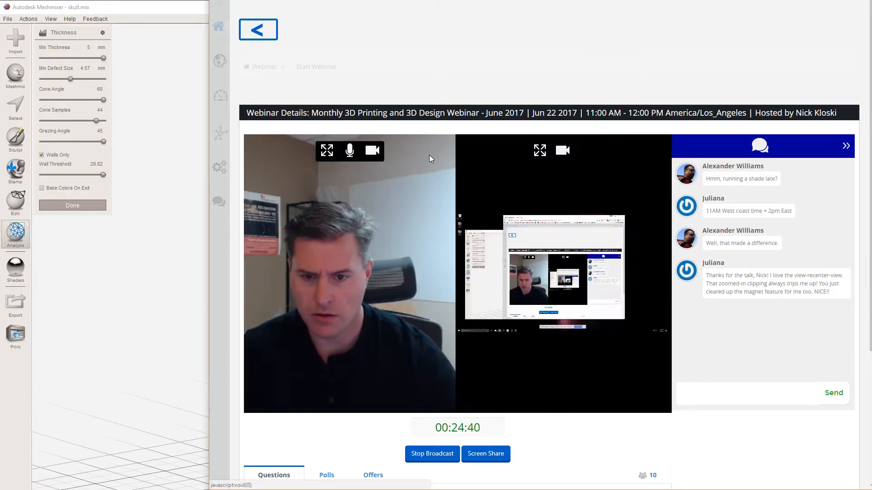
click(541, 153)
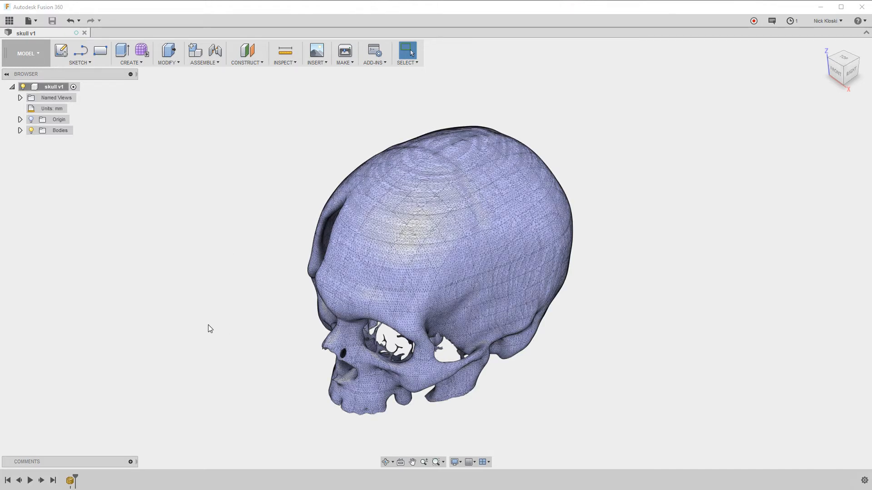
- Switch to the skull design in Fusion 360 and look up the Insert Mesh command
click(204, 291)
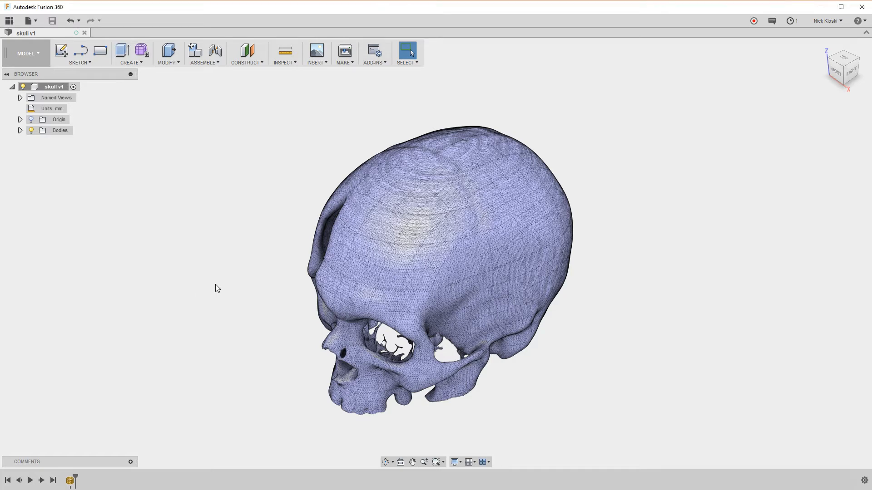
middle_drag(376, 278, 430, 248)
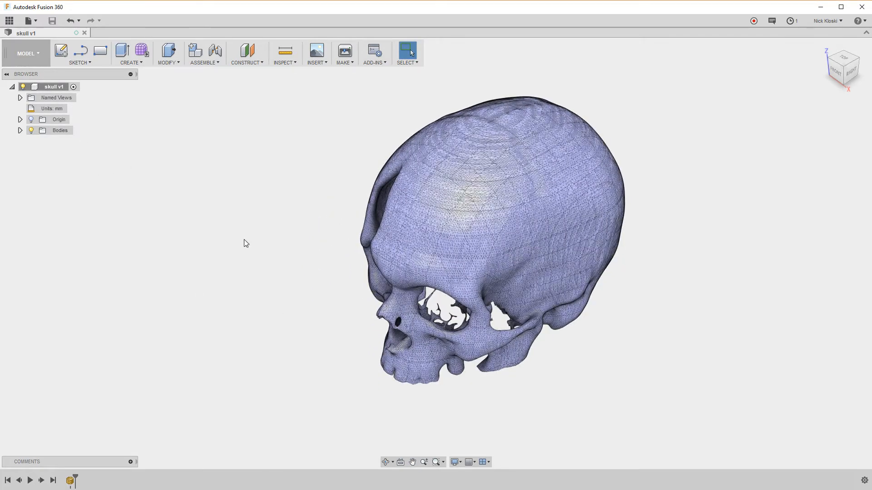
click(315, 62)
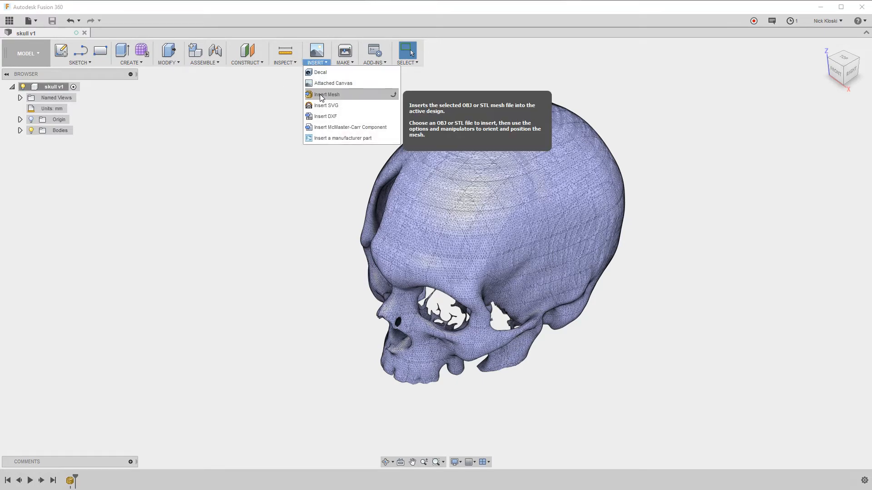
click(236, 300)
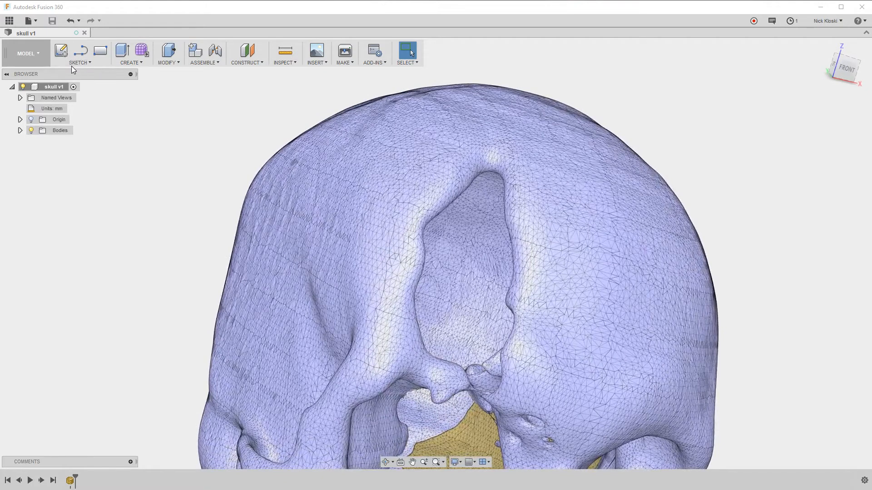
- Try a mesh section of the skull mesh across the opening, rotating the section plane 30 deg about Y
click(72, 65)
mouse_move(88, 307)
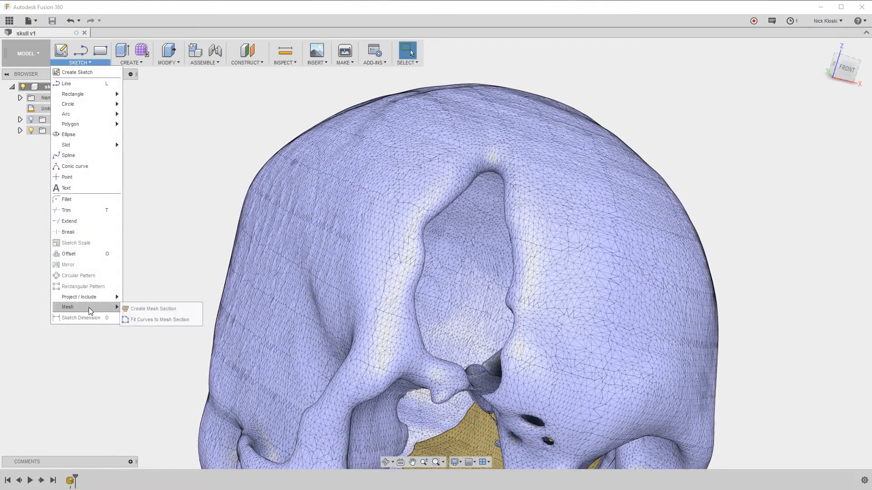
click(150, 310)
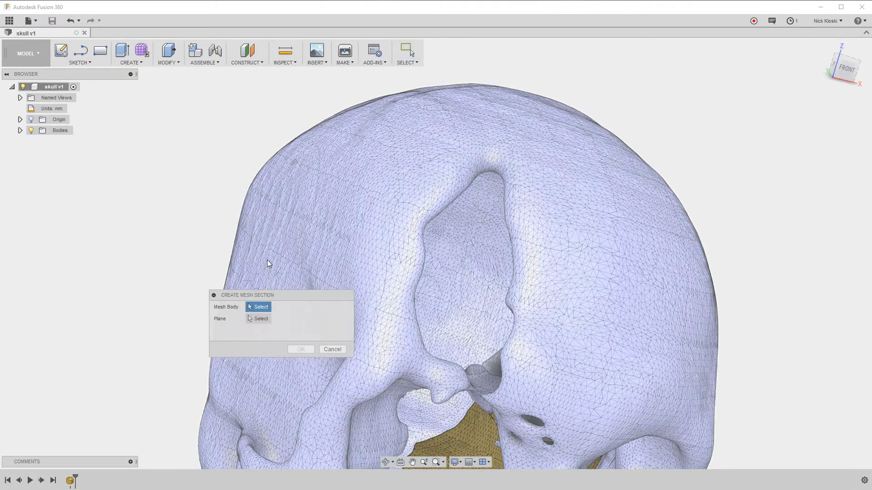
click(203, 255)
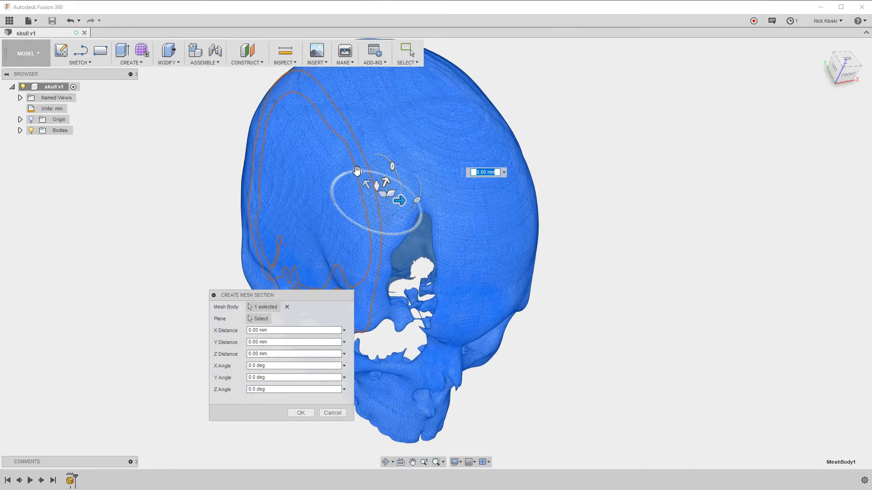
drag(357, 170, 353, 195)
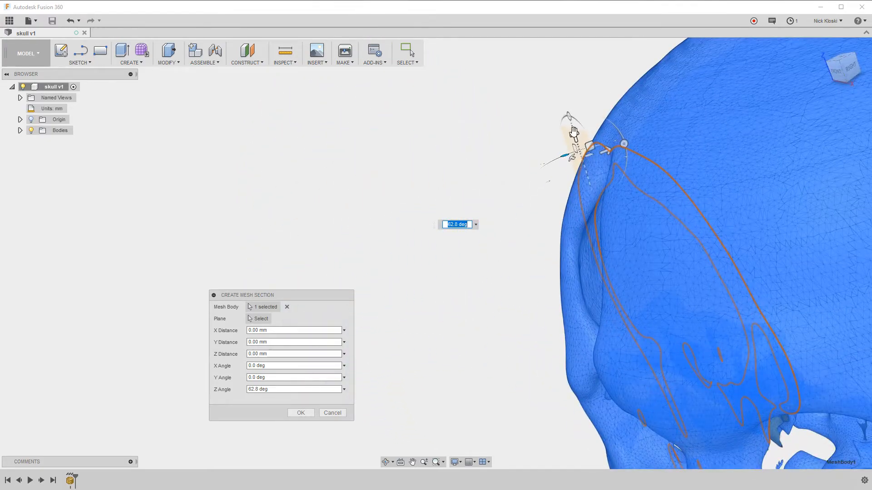
click(626, 144)
drag(630, 160, 635, 172)
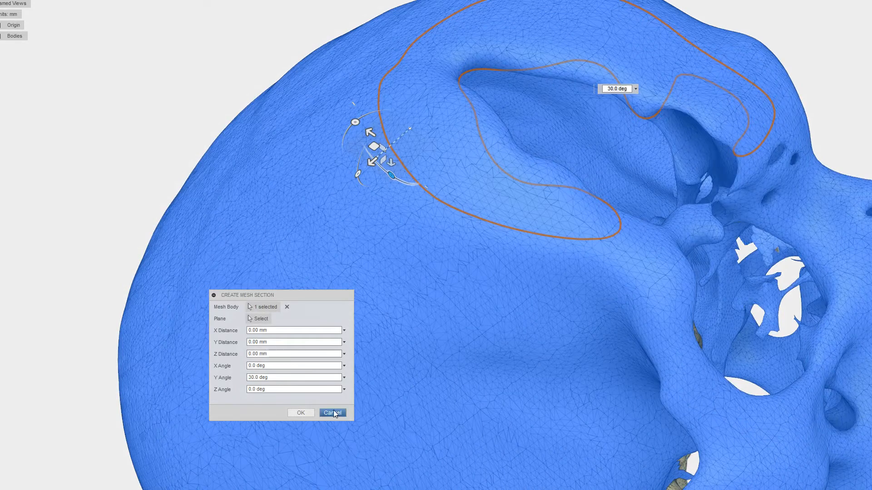
click(332, 412)
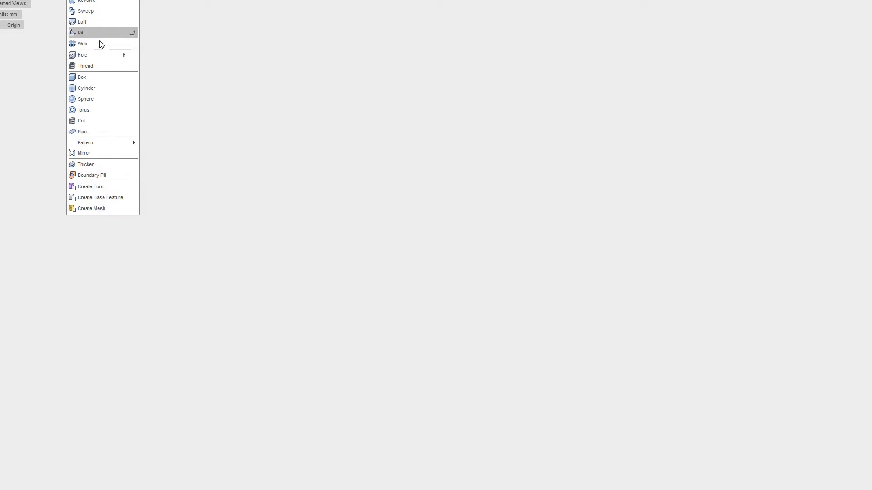
- Create a solid box with a base of about 37 by 49 mm, starting at the origin of the untitled design
click(91, 78)
click(577, 236)
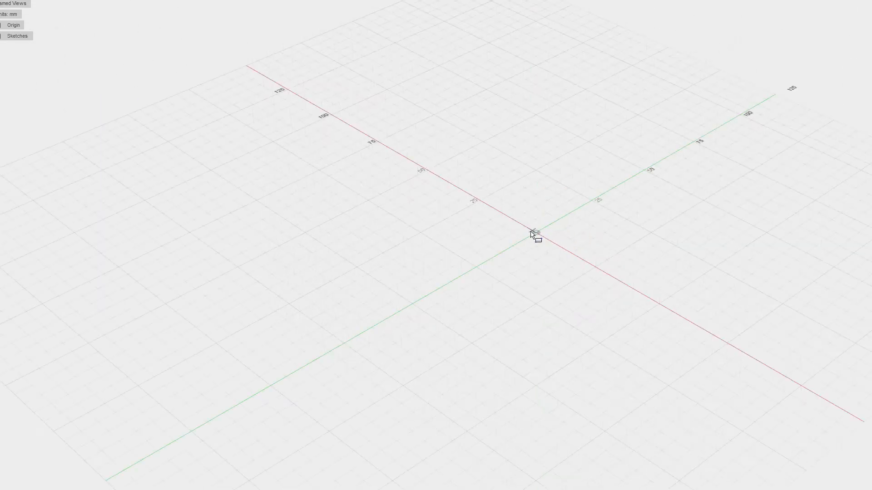
click(536, 233)
click(488, 326)
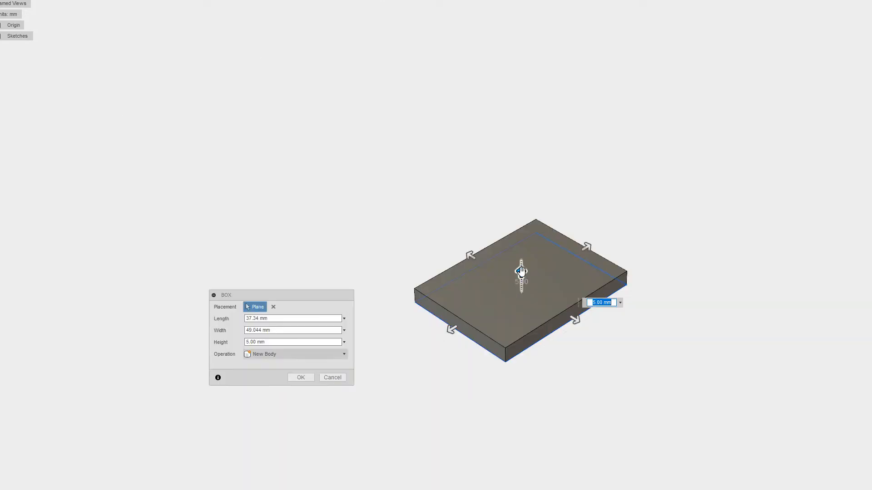
click(300, 378)
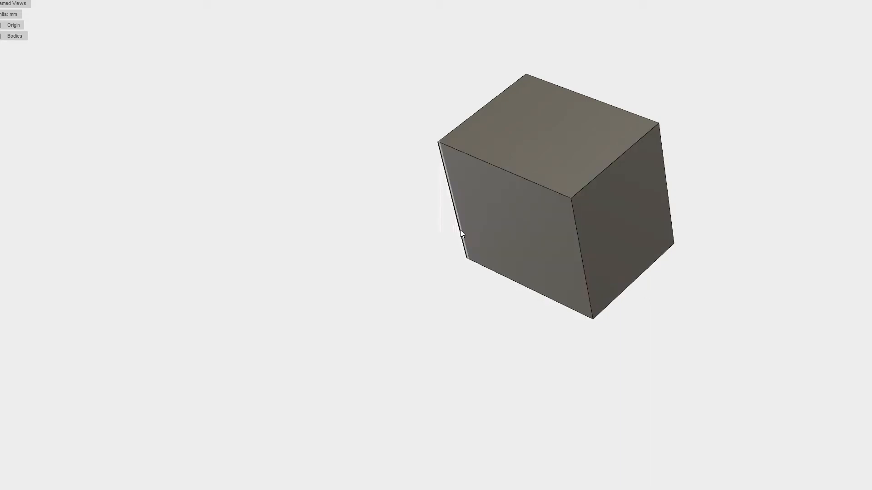
- Create a T-Spline form box about 41 mm wide beside the solid box, using a center rectangle, and finish the form
shift+middle_drag(595, 247, 368, 153)
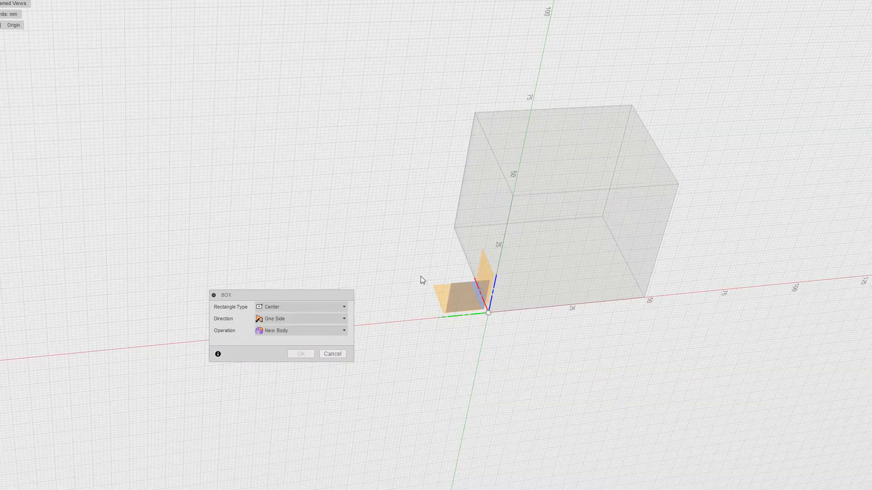
click(437, 293)
click(268, 209)
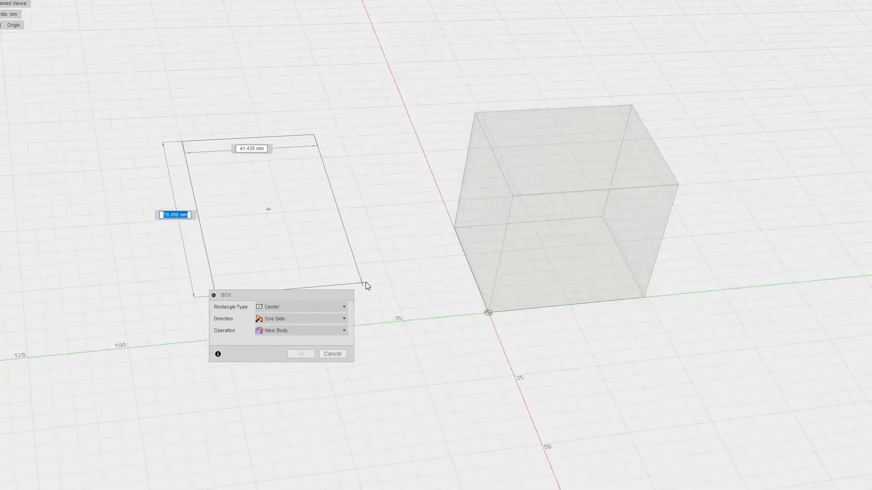
click(366, 282)
click(300, 425)
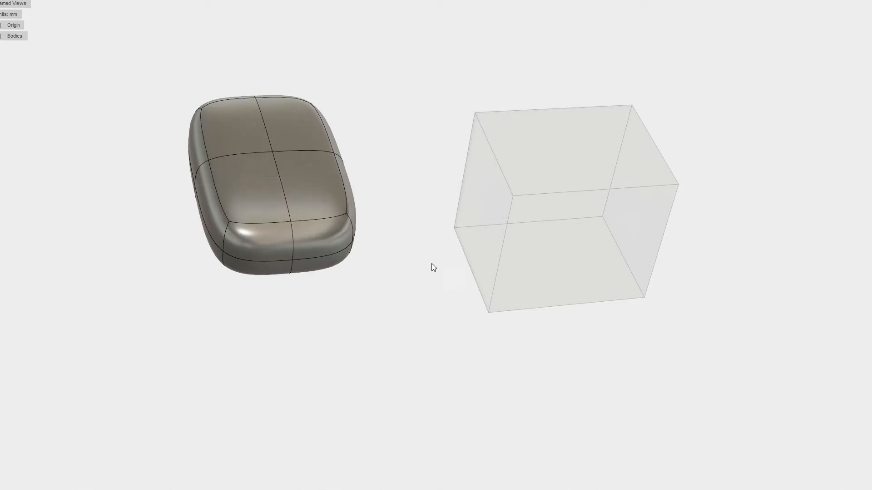
shift+middle_drag(176, 391, 357, 260)
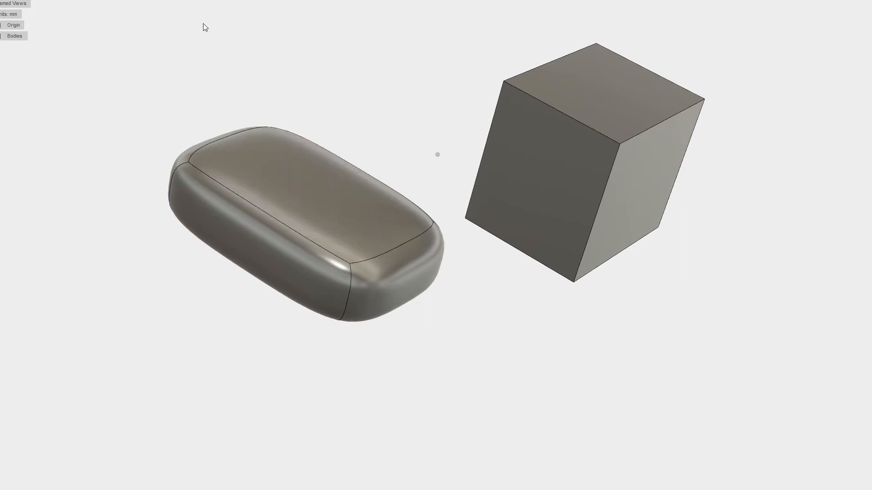
- Fillet one edge of the solid box and close the untitled design without saving it
click(122, 0)
click(130, 0)
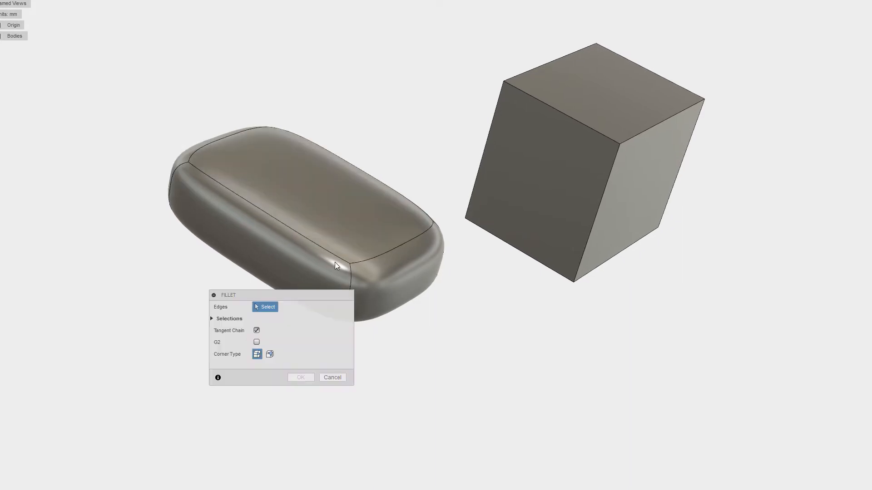
middle_drag(353, 276, 672, 139)
scroll(508, 296, up, 3)
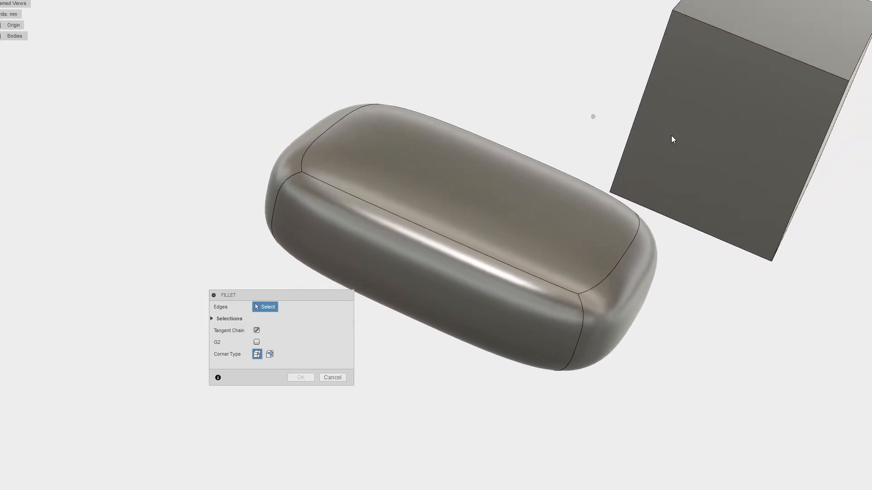
click(735, 40)
shift+middle_drag(735, 40, 705, 149)
mouse_move(710, 159)
mouse_down()
mouse_move(719, 175)
mouse_move(705, 168)
mouse_up()
click(300, 402)
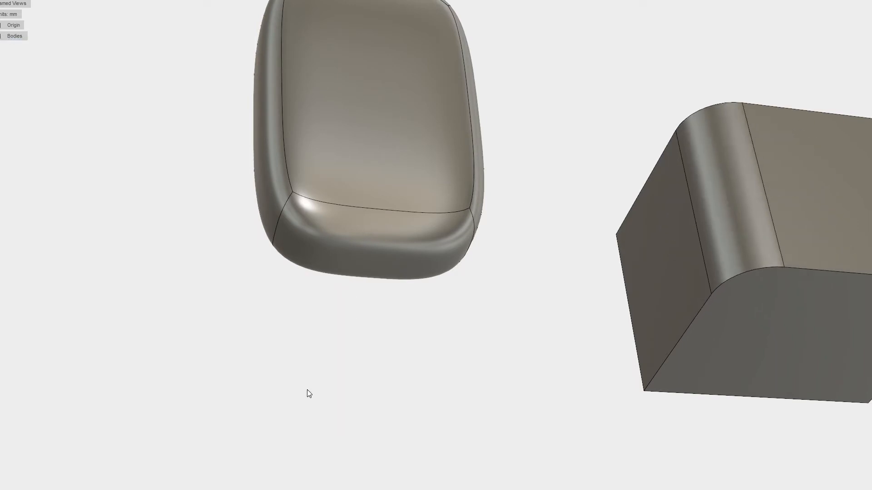
shift+middle_drag(668, 245, 834, 224)
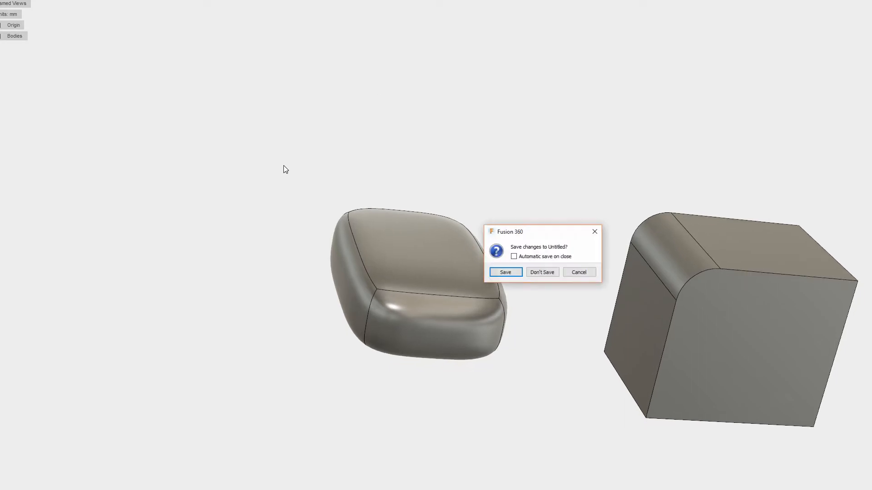
click(544, 272)
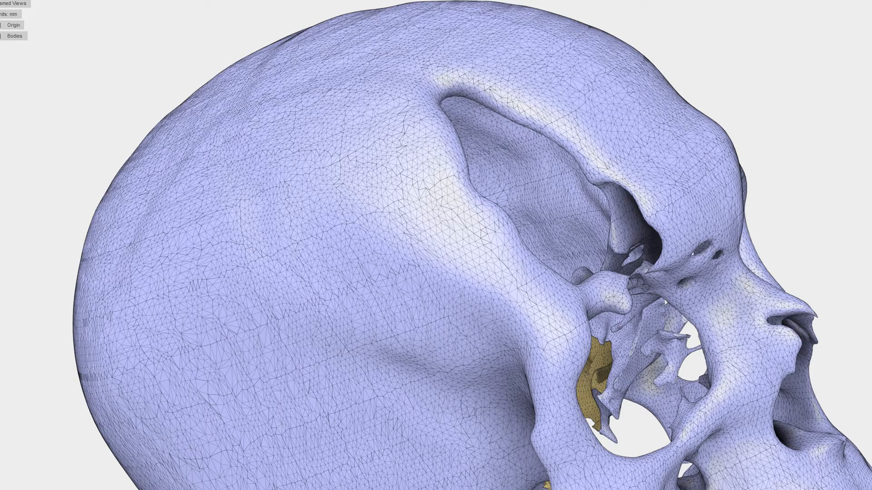
- Create a four-sided T-Spline face on the skull mesh along the opening's upper rim, with Object Snap enabled
click(25, 0)
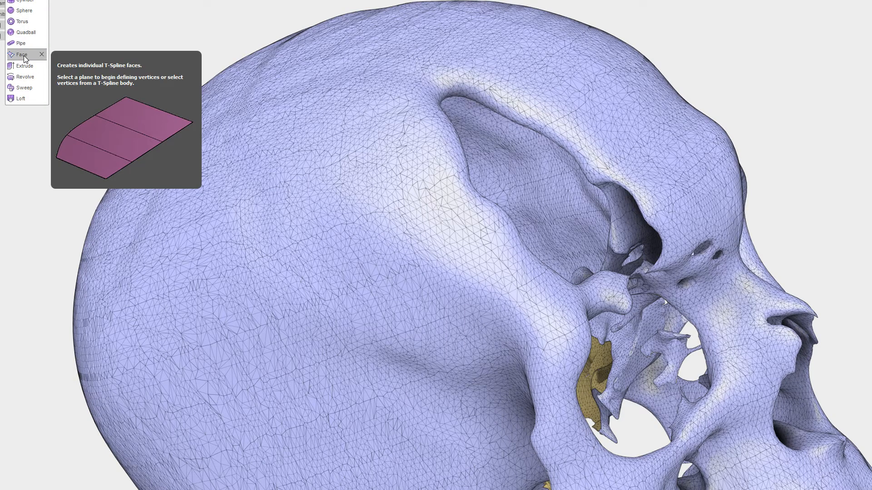
click(25, 58)
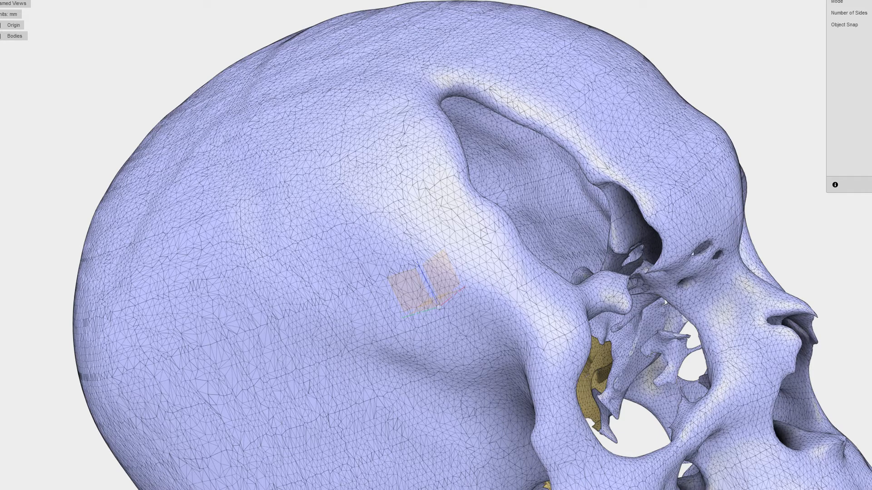
click(870, 24)
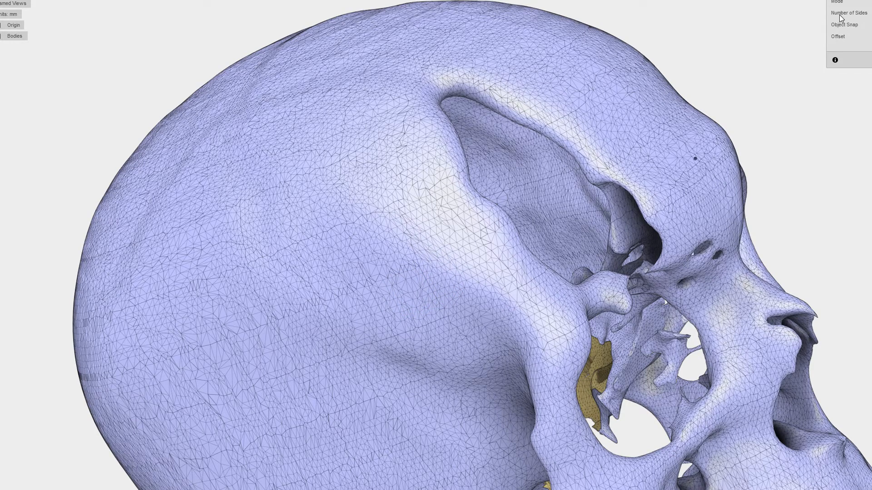
click(871, 24)
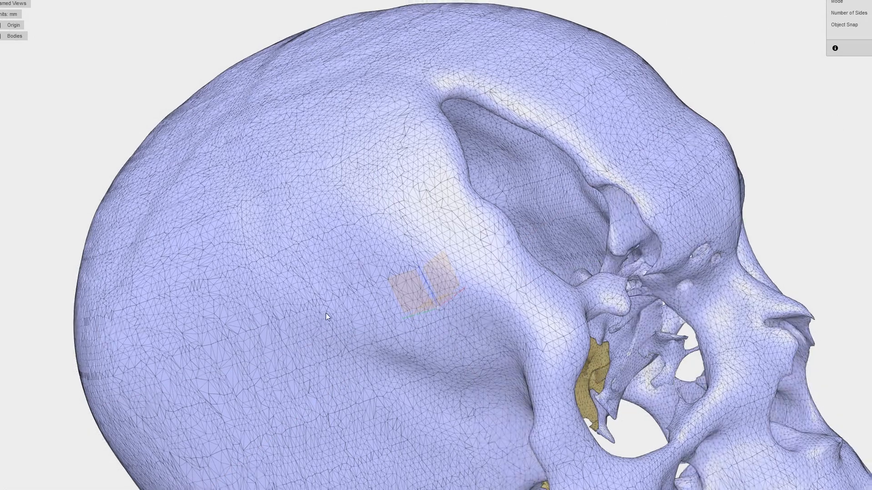
scroll(334, 313, down, 2)
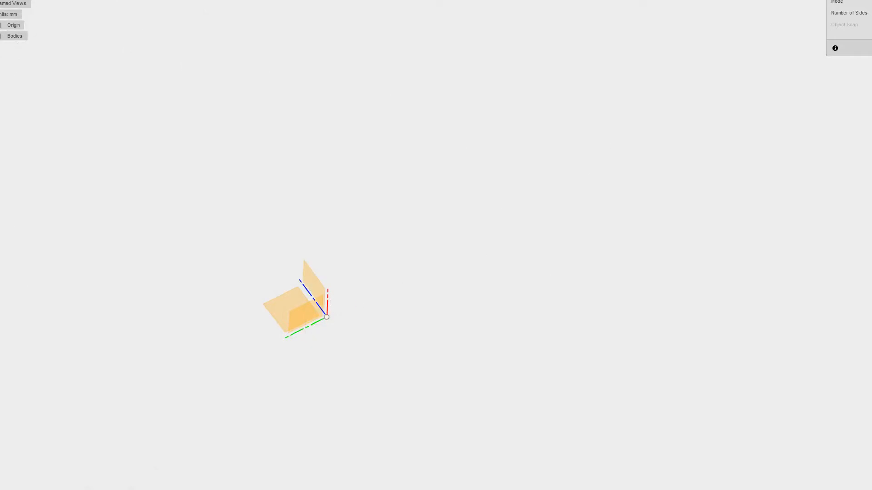
click(0, 36)
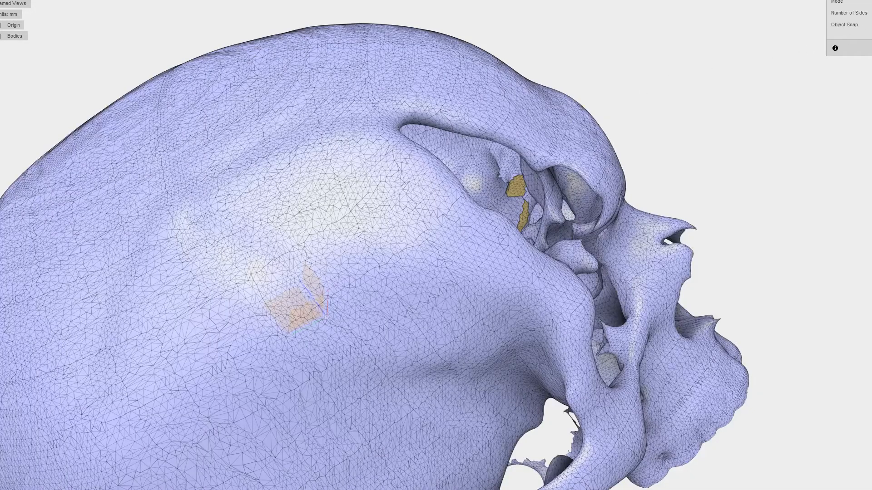
click(871, 24)
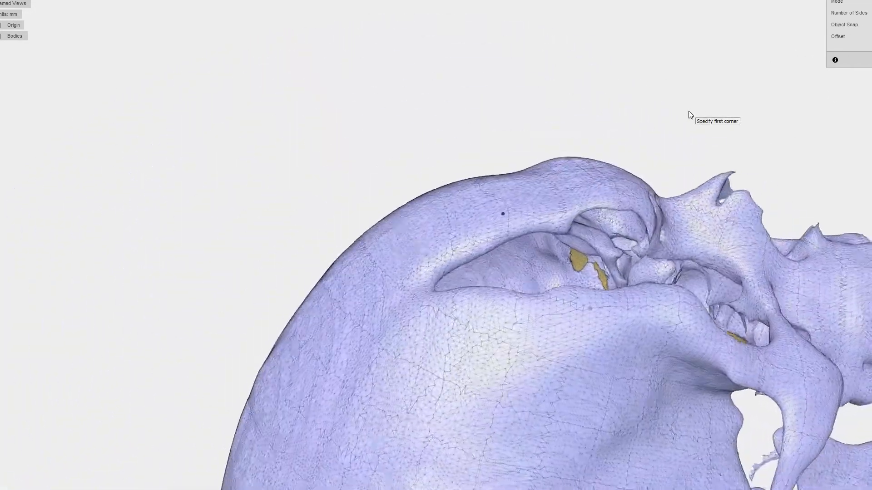
scroll(688, 114, up, 6)
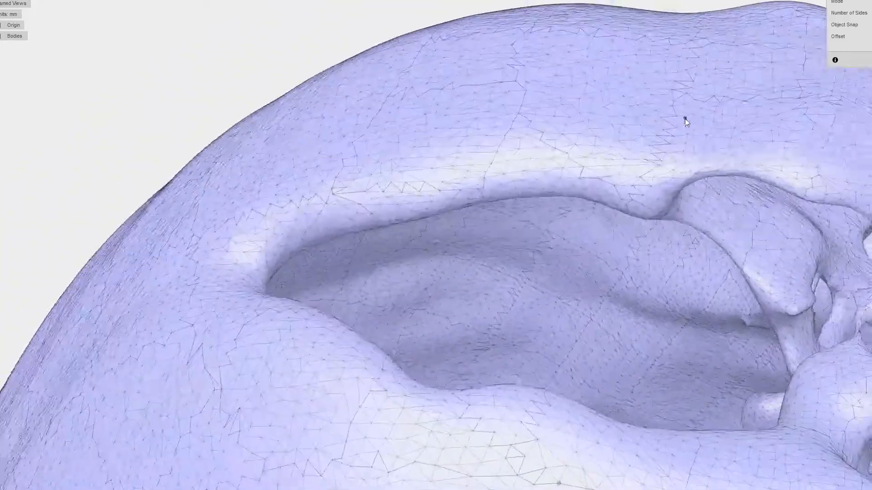
click(604, 195)
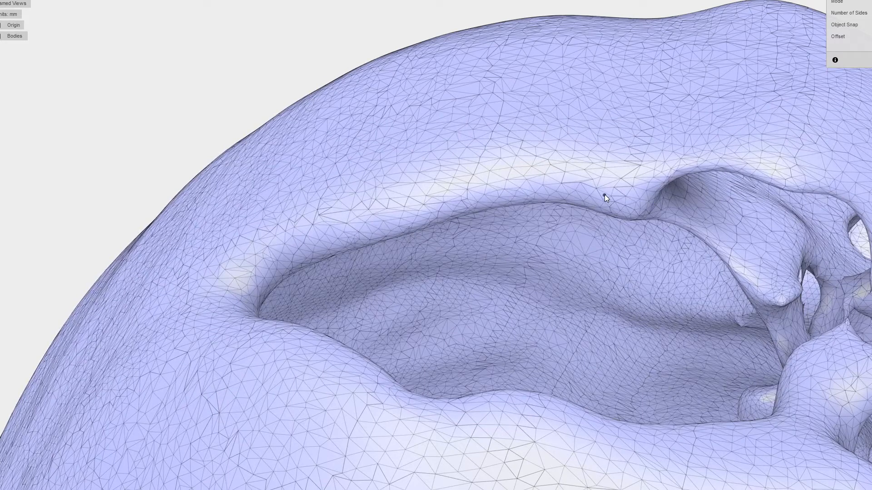
click(550, 188)
click(551, 157)
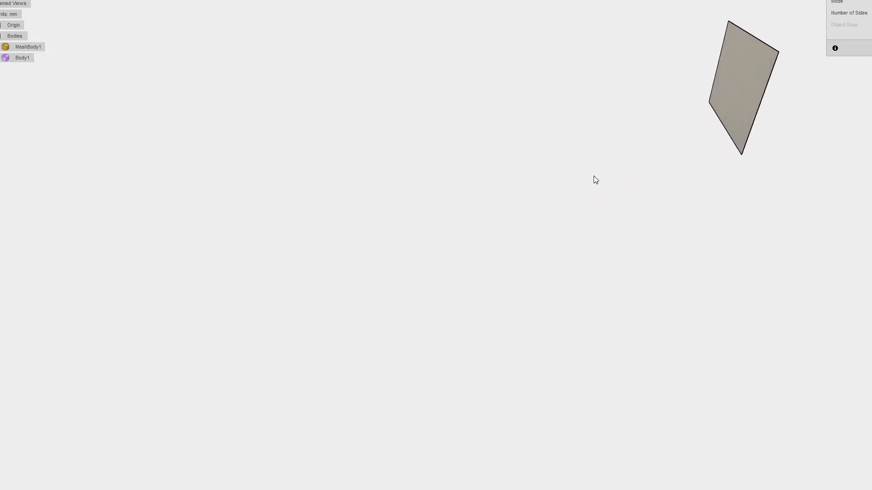
- Examine the face from several angles with the skull mesh hidden, and show MeshBody1 again
shift+middle_drag(593, 175, 418, 269)
shift+middle_drag(478, 235, 531, 206)
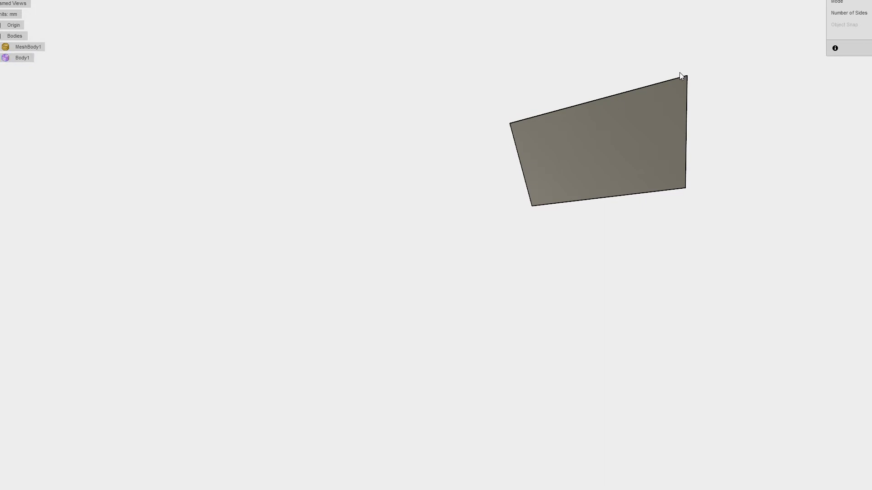
click(0, 46)
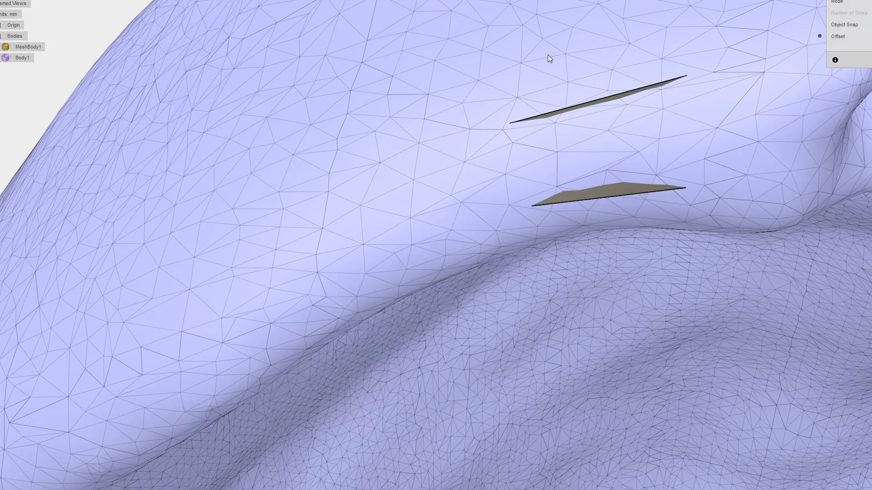
- Extend the face from its free edge with two more adjoining four-sided faces snapped to the mesh along the opening's upper rim
click(517, 144)
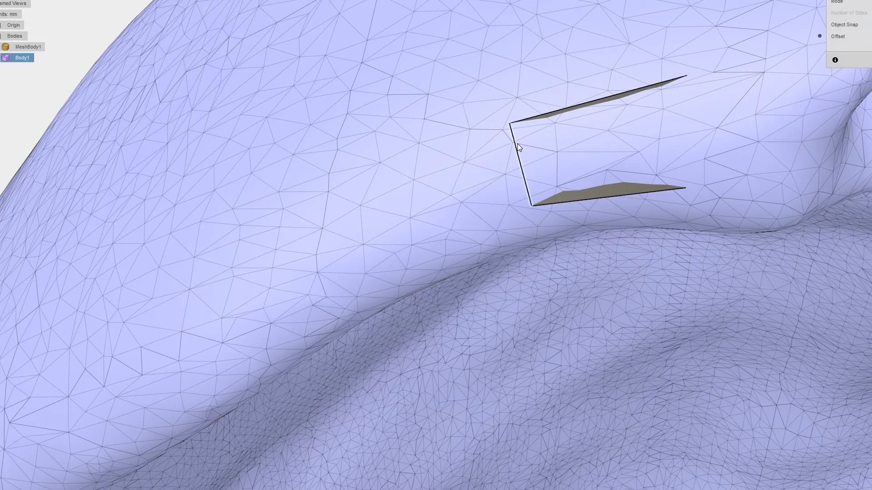
click(513, 144)
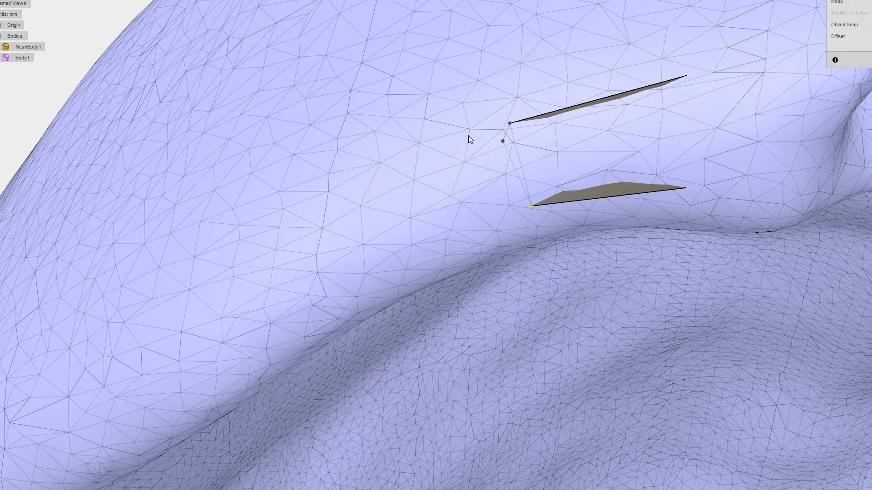
click(398, 160)
click(442, 246)
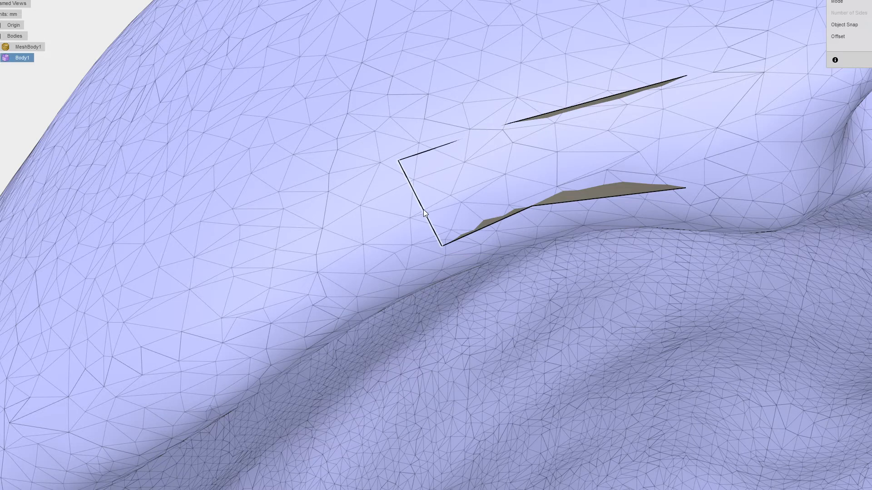
middle_drag(206, 269, 435, 216)
scroll(434, 214, down, 1)
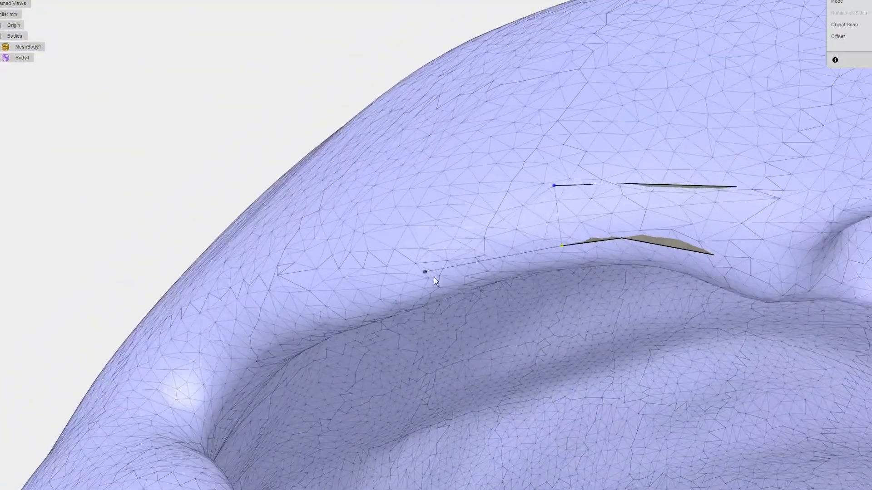
mouse_move(451, 269)
shift+middle_down()
mouse_move(427, 262)
mouse_move(443, 265)
shift+middle_up()
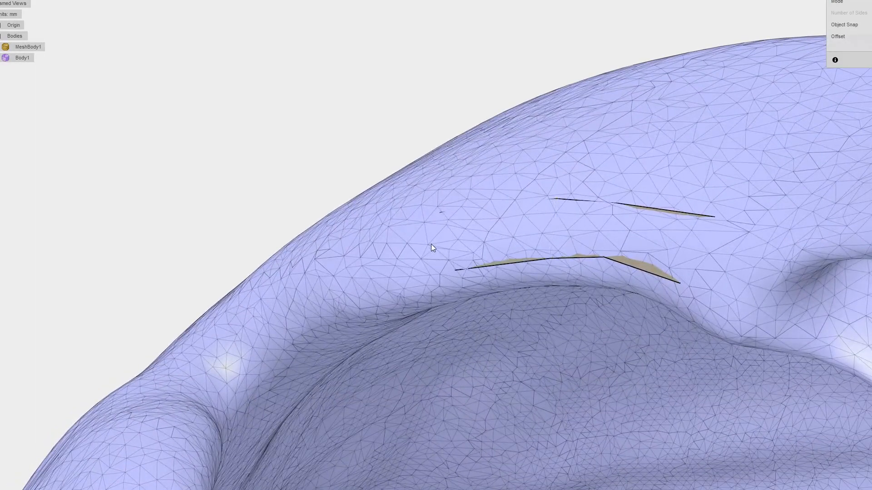
- Extend the face strip along the opening's upper rim to its curved end with adjoining four-sided faces snapped to the skull mesh
click(440, 212)
click(355, 302)
click(335, 257)
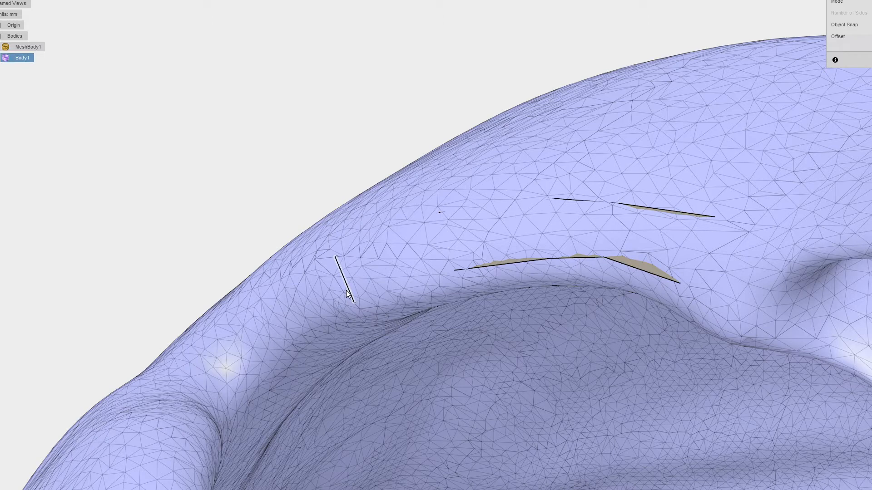
click(309, 323)
click(288, 289)
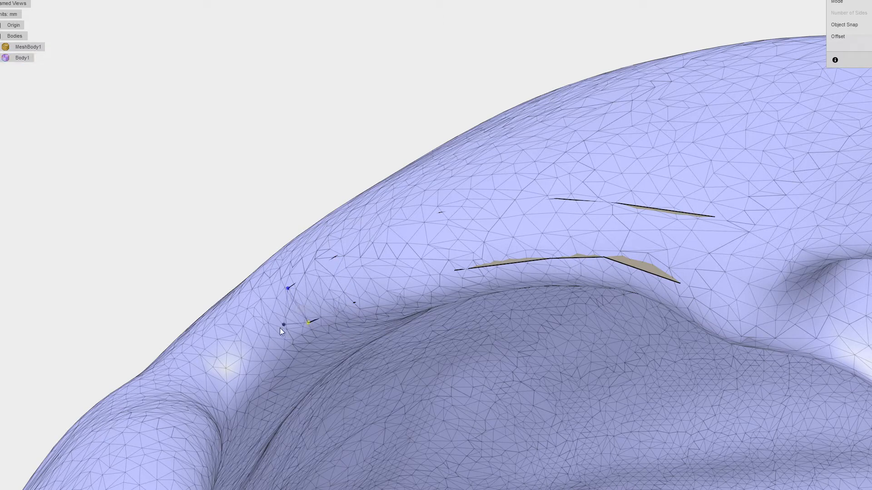
click(228, 337)
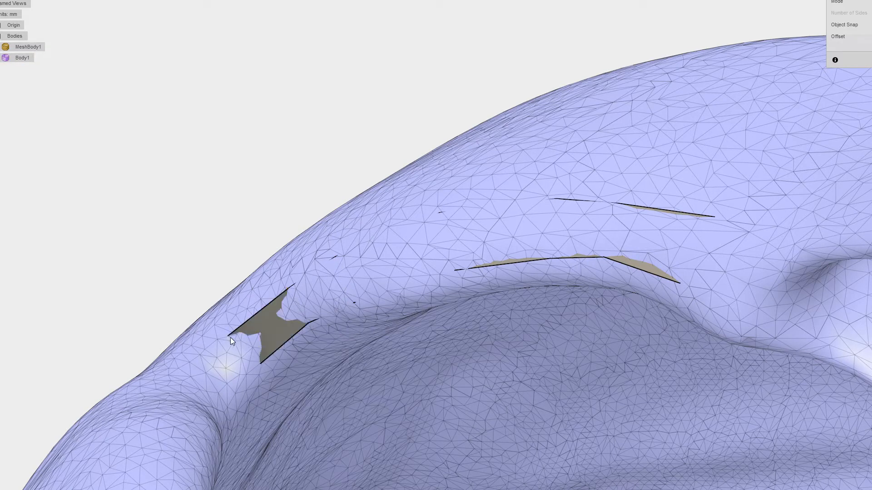
- Carry the strip around the opening's tightly curved rear end with three more adjoining faces snapped to the mesh
shift+middle_drag(223, 271, 439, 279)
scroll(440, 283, up, 3)
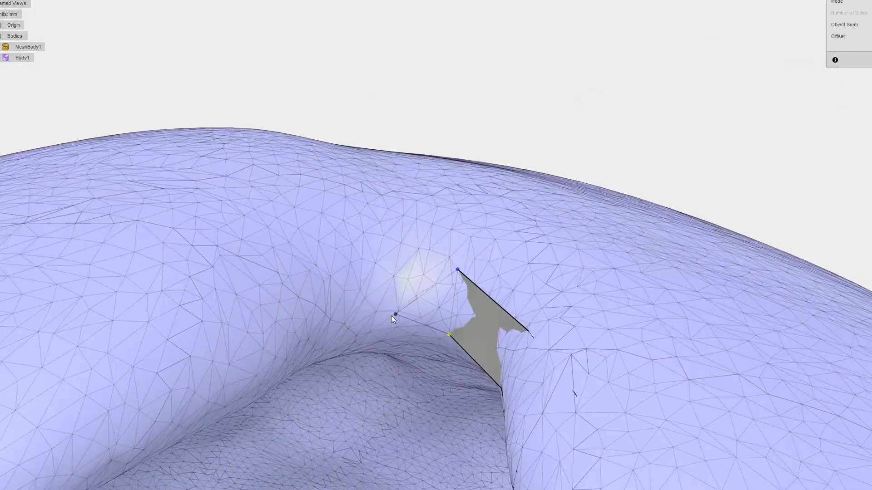
click(390, 317)
click(367, 265)
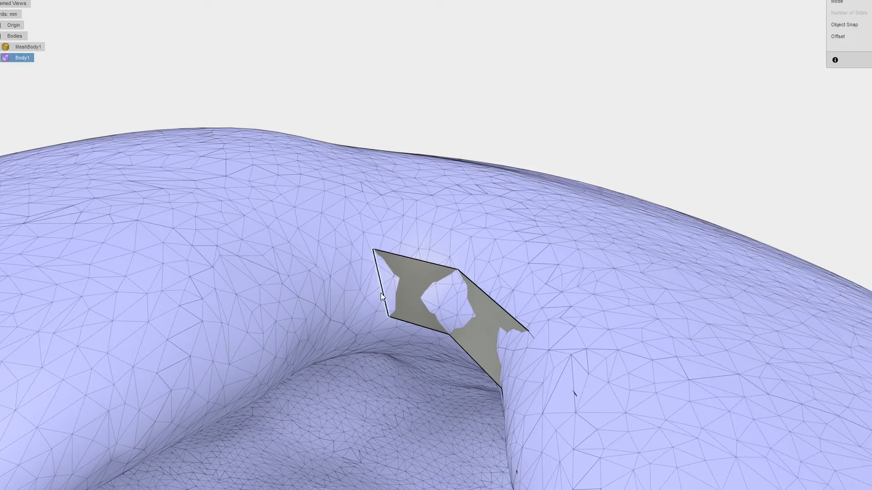
click(331, 325)
click(320, 252)
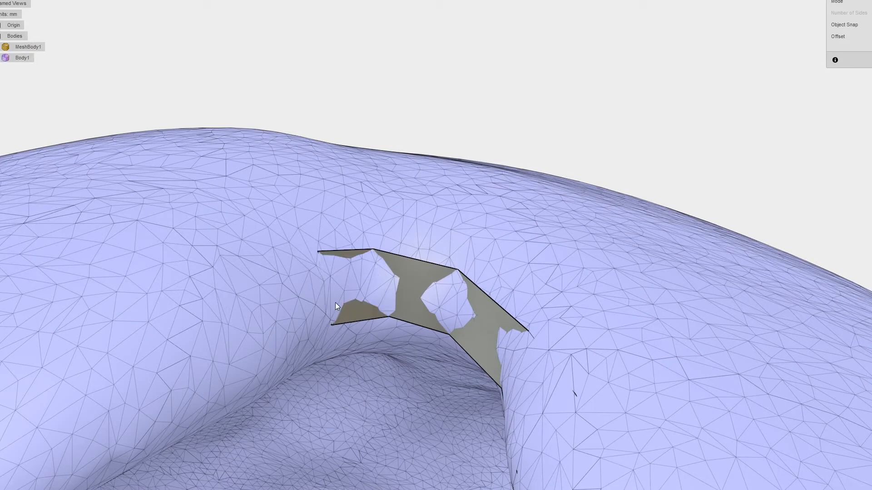
click(262, 354)
click(232, 275)
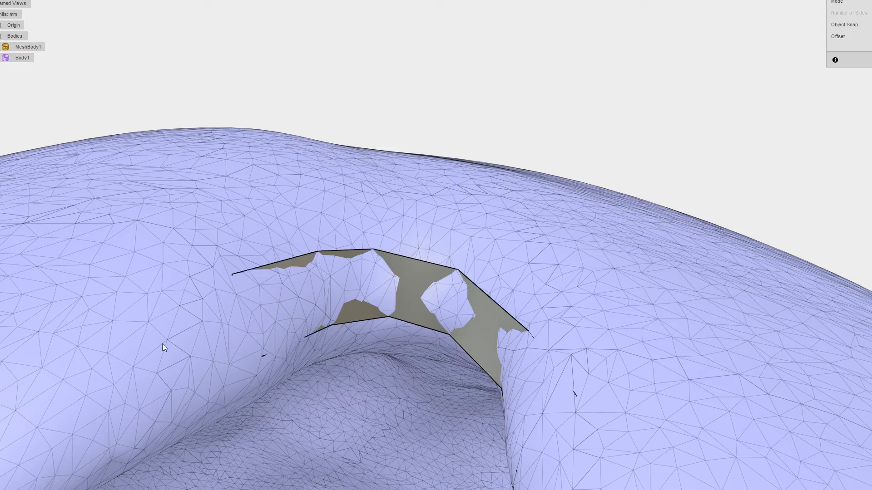
- Add a long face and a shorter one from the strip's free edge along the opening's lower rim
click(248, 321)
middle_drag(136, 298, 560, 124)
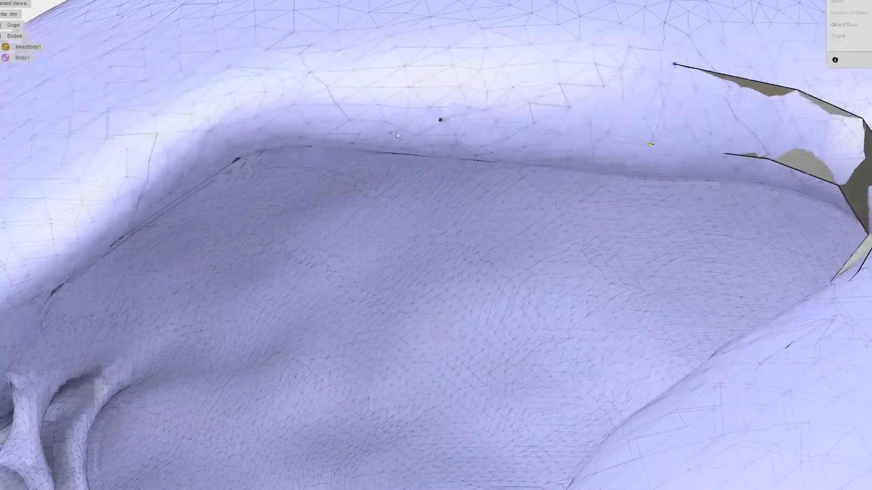
click(354, 117)
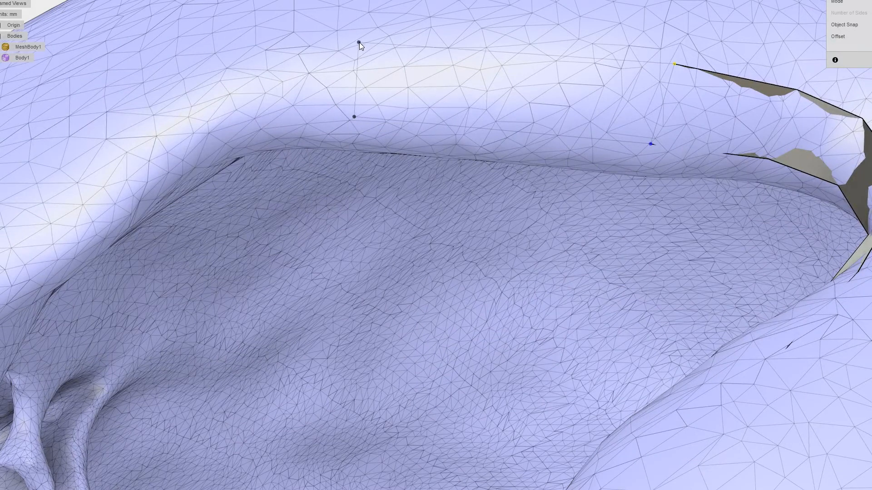
click(358, 42)
click(356, 85)
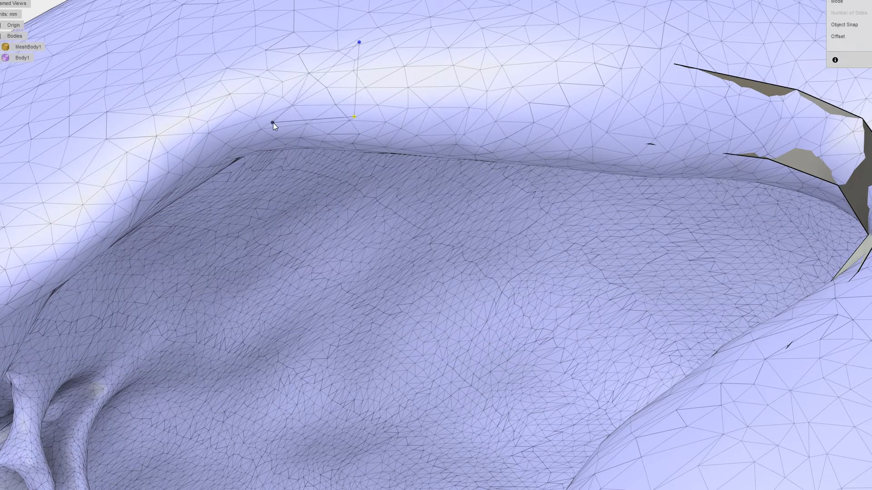
click(276, 121)
click(274, 59)
- Continue the strip around the bend in the lower rim with two further four-sided faces, the second spanning the straight stretch
click(275, 96)
shift+middle_drag(183, 65, 506, 185)
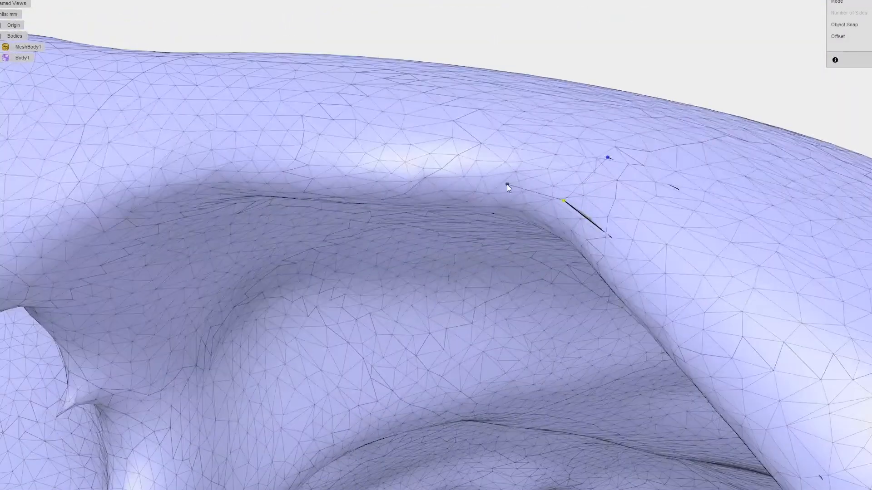
click(492, 185)
click(505, 127)
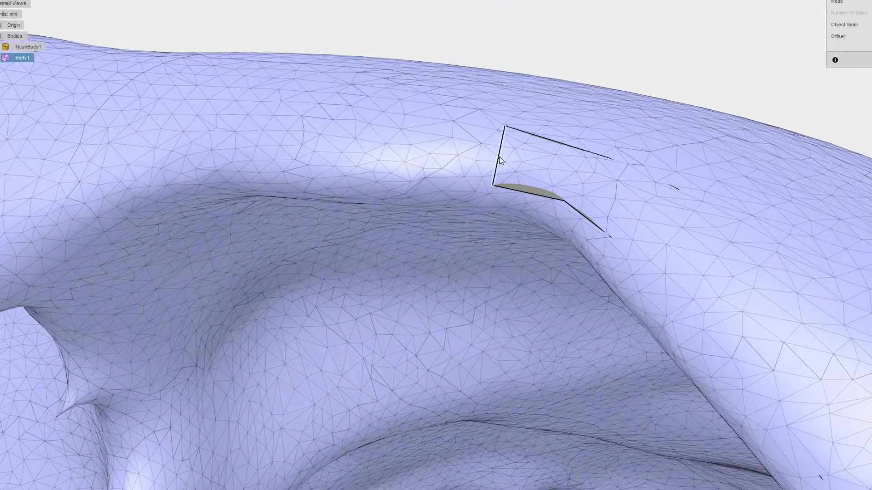
click(214, 165)
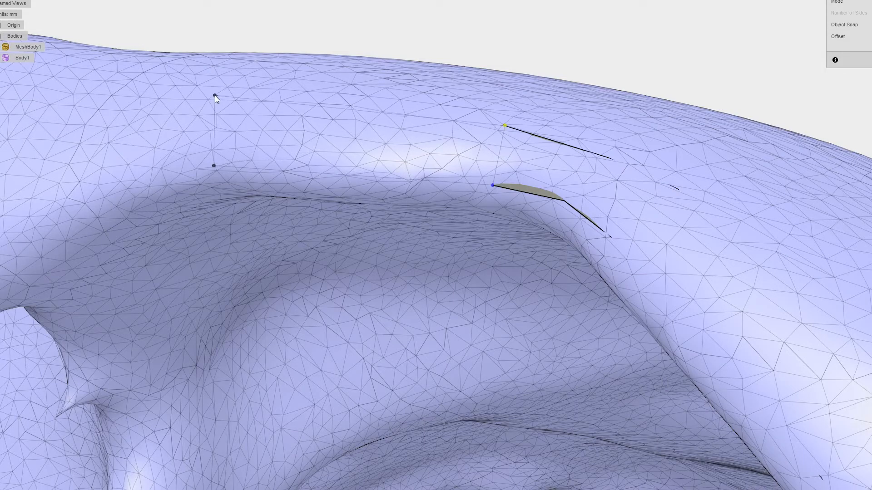
click(214, 95)
- Add three adjoining faces along the front part of the lower rim, ending on the rounded bony projection beside the gap
shift+middle_drag(310, 82, 439, 129)
mouse_move(527, 130)
mouse_down()
mouse_move(515, 136)
mouse_move(533, 146)
mouse_move(491, 160)
mouse_up()
click(478, 74)
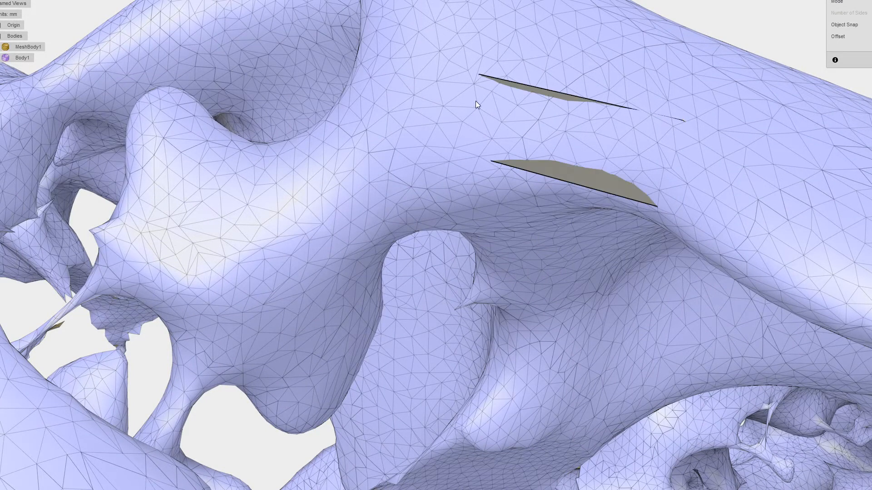
click(487, 125)
click(332, 224)
click(303, 155)
click(321, 201)
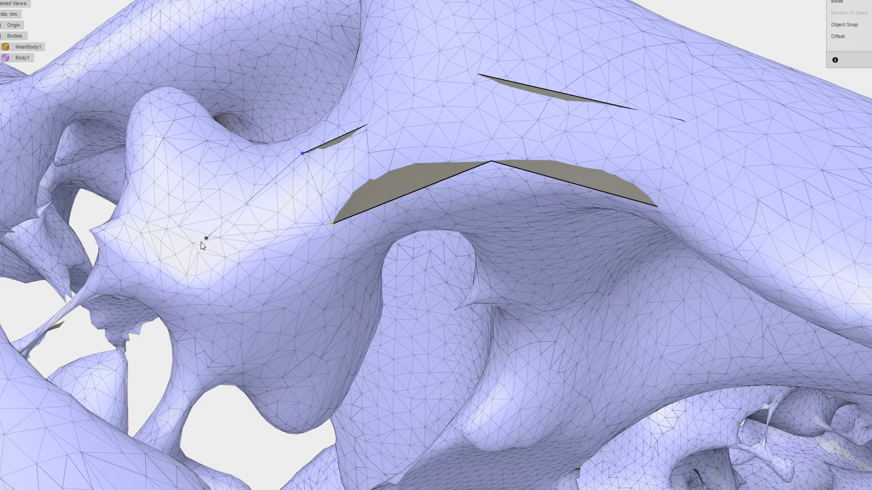
click(178, 254)
click(158, 186)
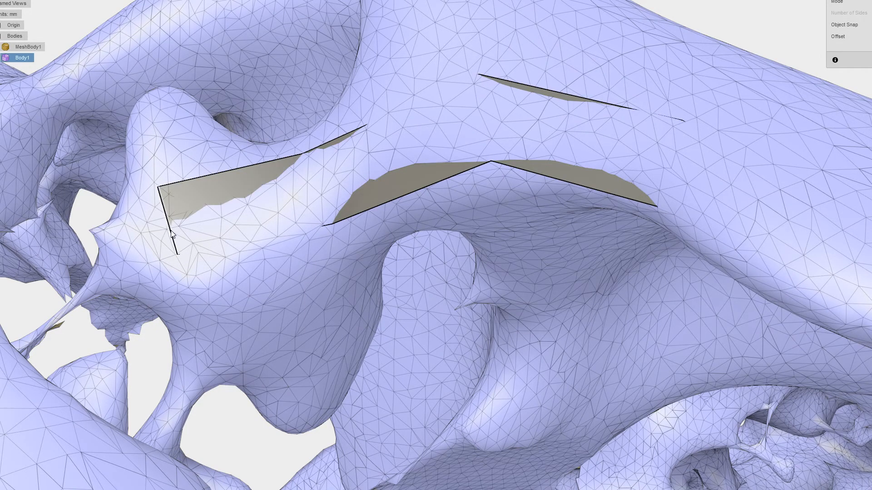
- Add a short face at the end of the bony projection and bridge the gap to the opposite bone tip with another face
shift+middle_drag(173, 226, 410, 122)
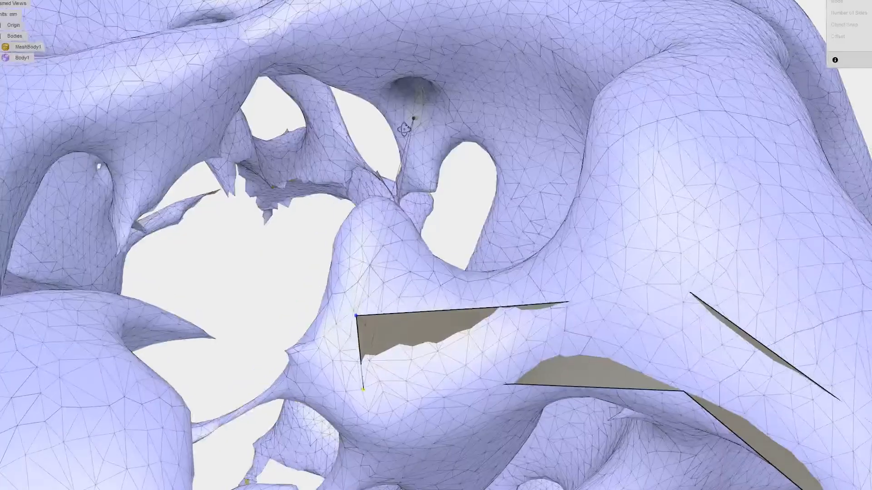
middle_drag(318, 195, 649, 113)
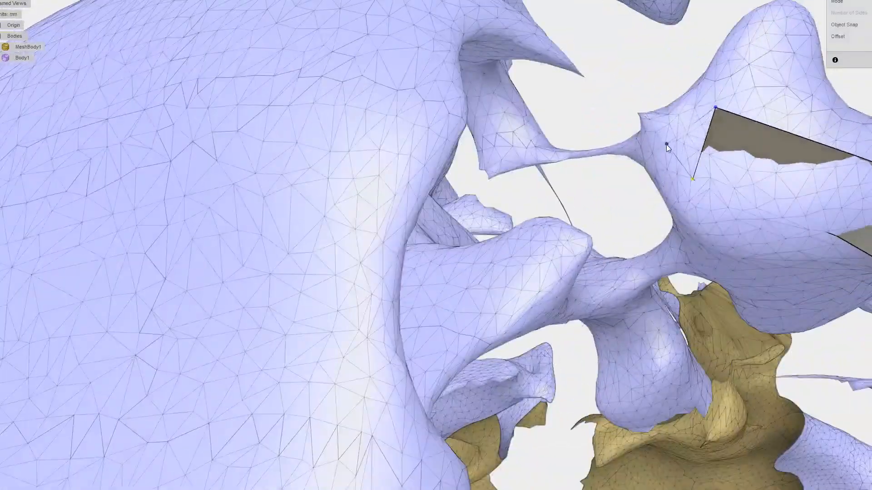
click(681, 108)
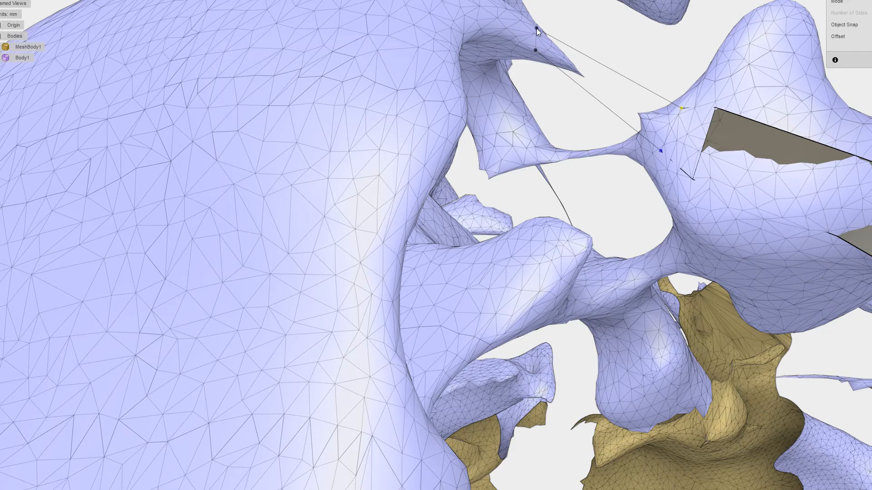
mouse_move(536, 28)
shift+middle_down()
mouse_move(529, 32)
mouse_move(546, 24)
shift+middle_up()
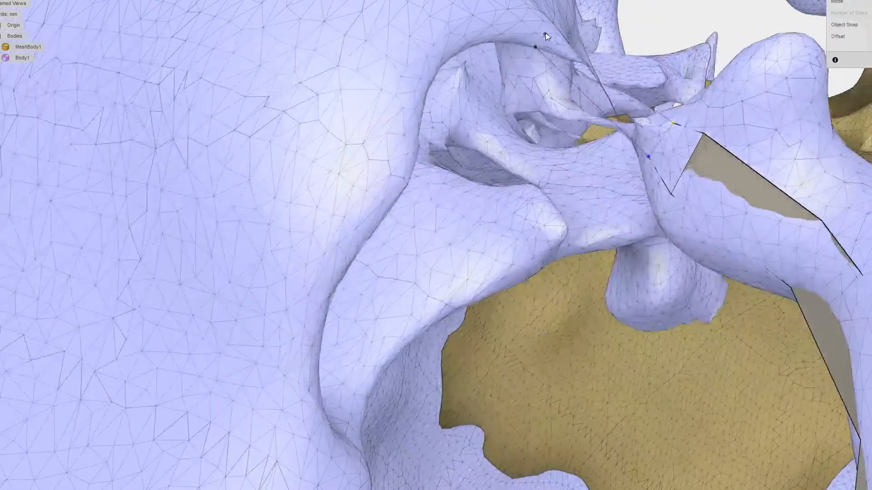
click(548, 22)
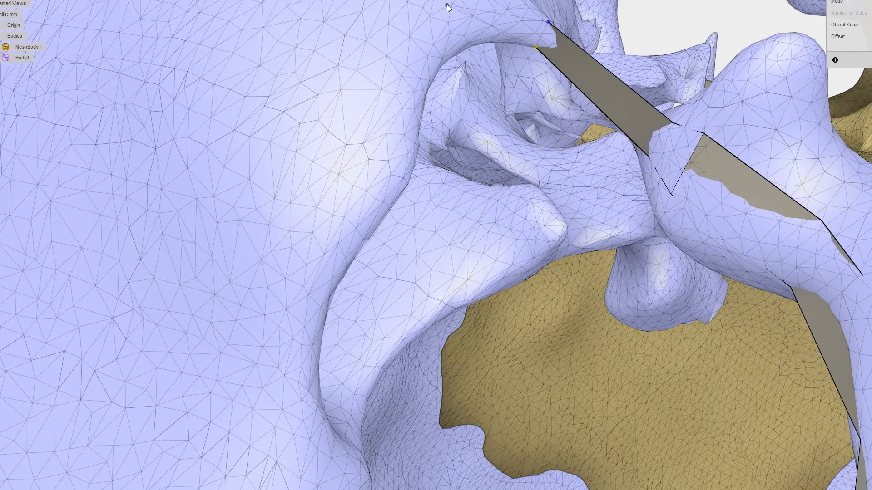
- Extend the strip from the opposite bone tip around the opening's front edge with three adjoining faces snapped to the mesh
shift+middle_drag(447, 6, 466, 171)
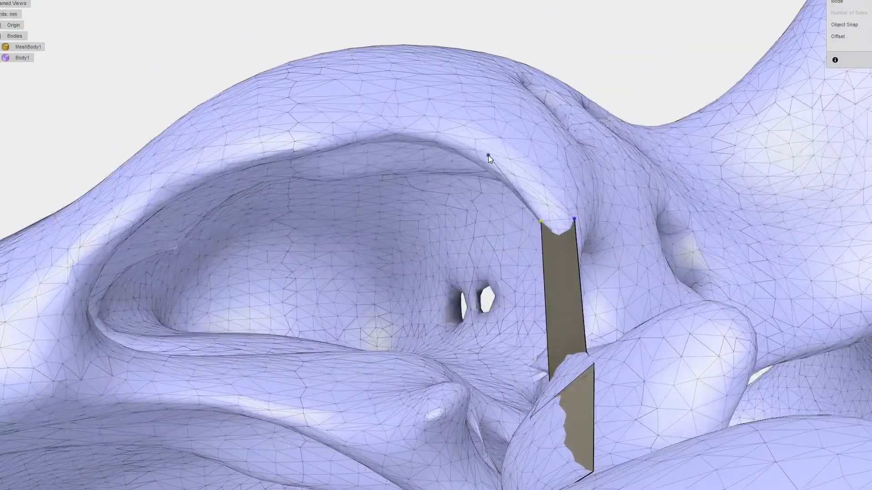
click(519, 108)
click(421, 127)
click(438, 78)
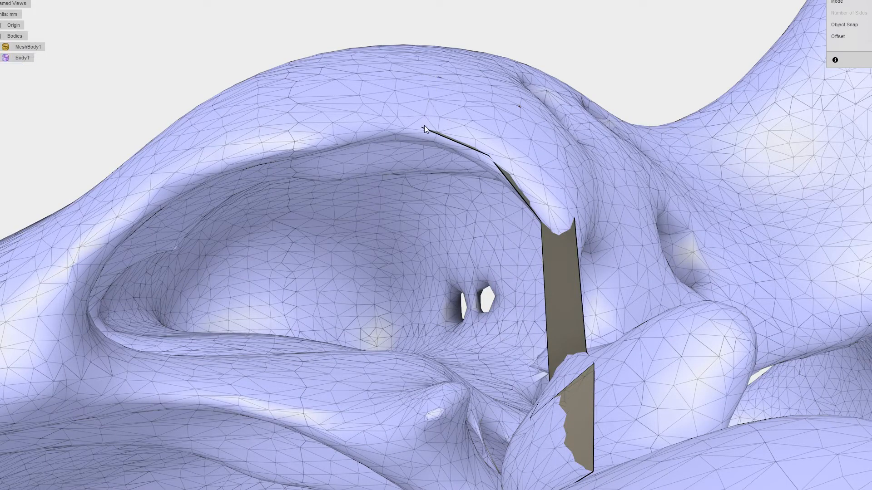
click(424, 115)
click(348, 134)
shift+middle_drag(348, 135, 295, 144)
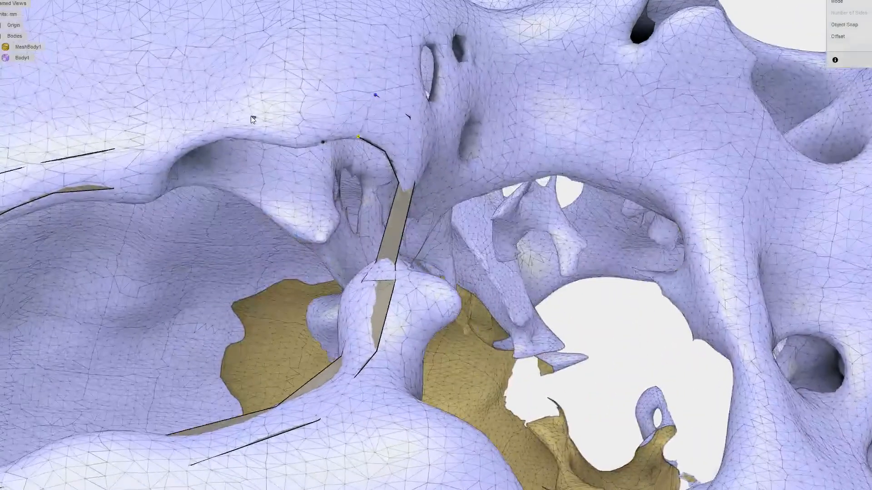
click(310, 76)
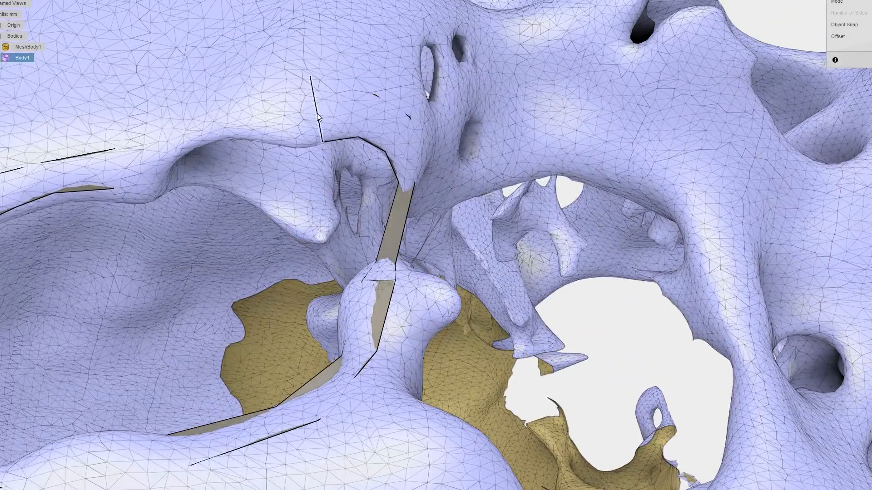
- Continue the strip back along the upper rim, close the ring onto the first face's free corners, and finish the Face operation
click(233, 82)
click(186, 149)
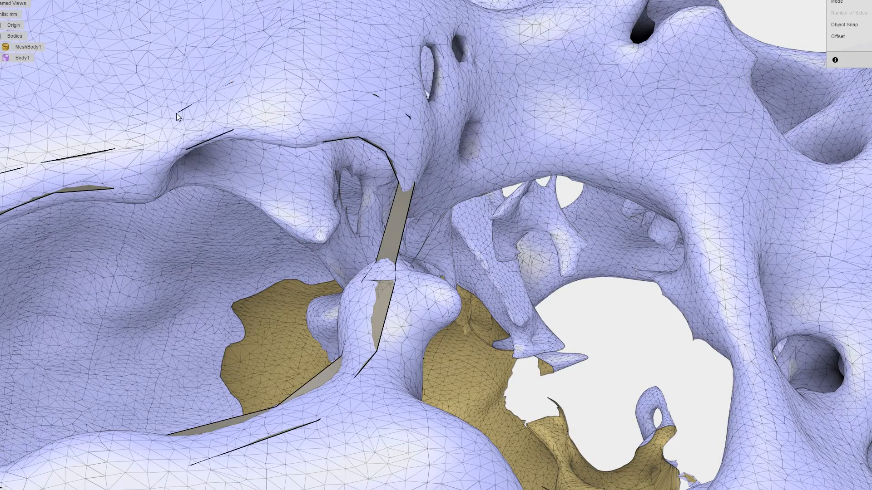
click(178, 112)
middle_drag(111, 109, 396, 228)
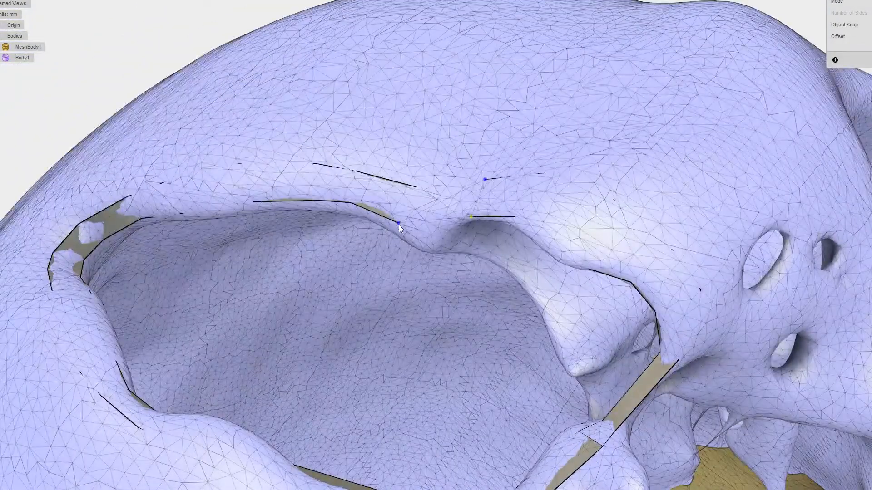
click(416, 187)
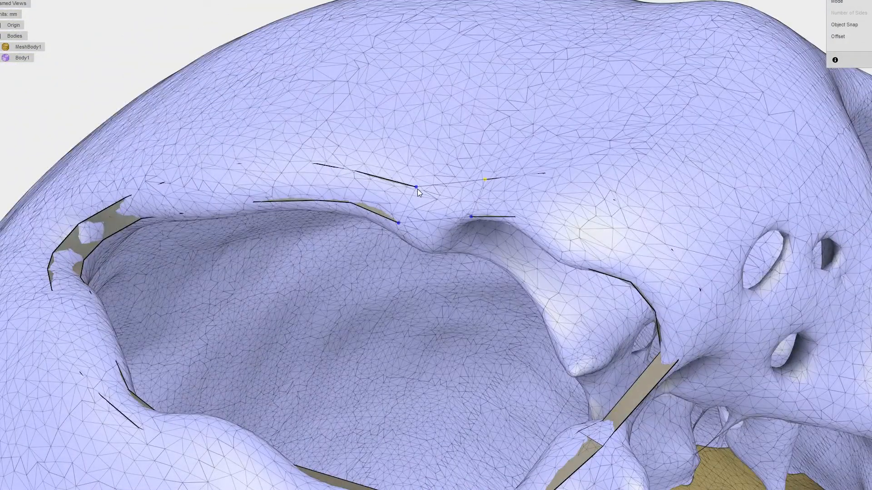
click(870, 61)
- Examine the closed T-Spline ring with MeshBody1 hidden, and show the skull mesh again
scroll(518, 195, down, 5)
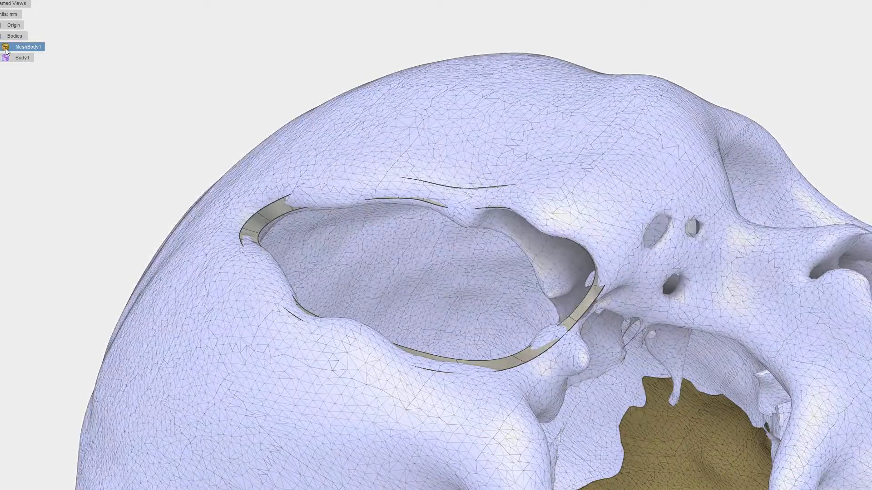
click(1, 47)
shift+middle_drag(285, 61, 259, 78)
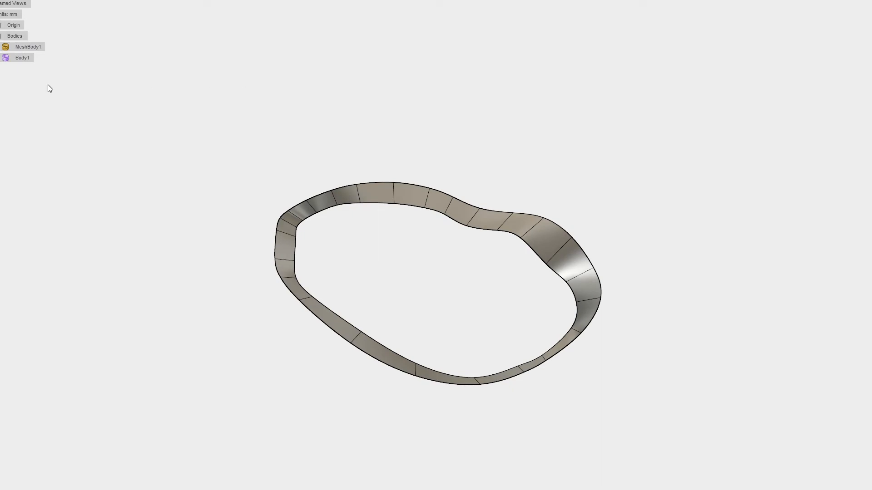
click(0, 47)
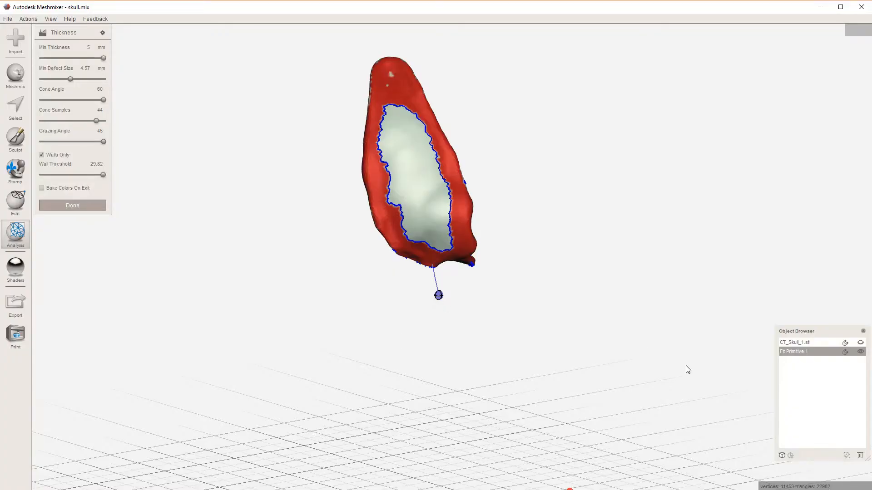
- Switch to Meshmixer, close the Thickness analysis of the patch, and examine its mesh wireframe up close
click(91, 205)
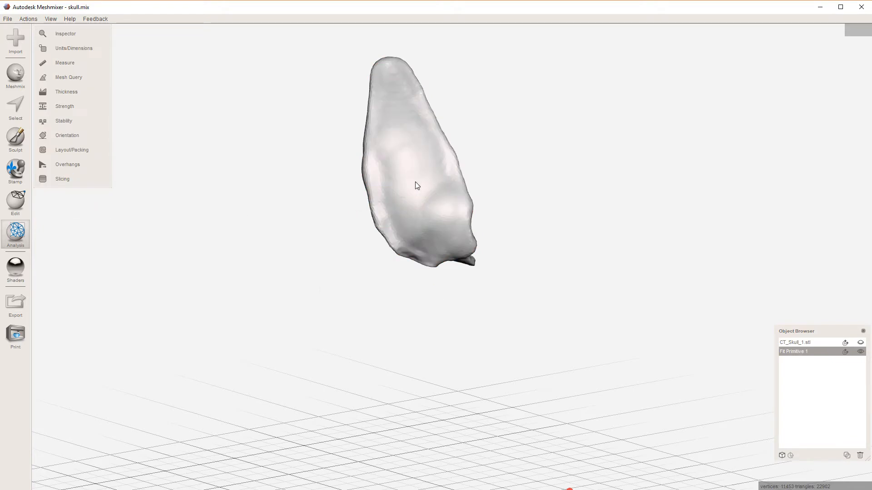
key(w)
scroll(388, 202, up, 5)
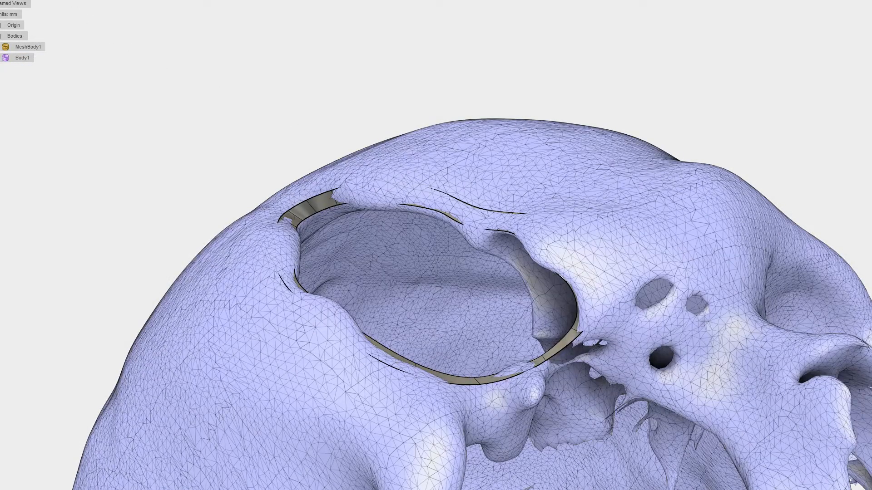
click(18, 0)
click(23, 54)
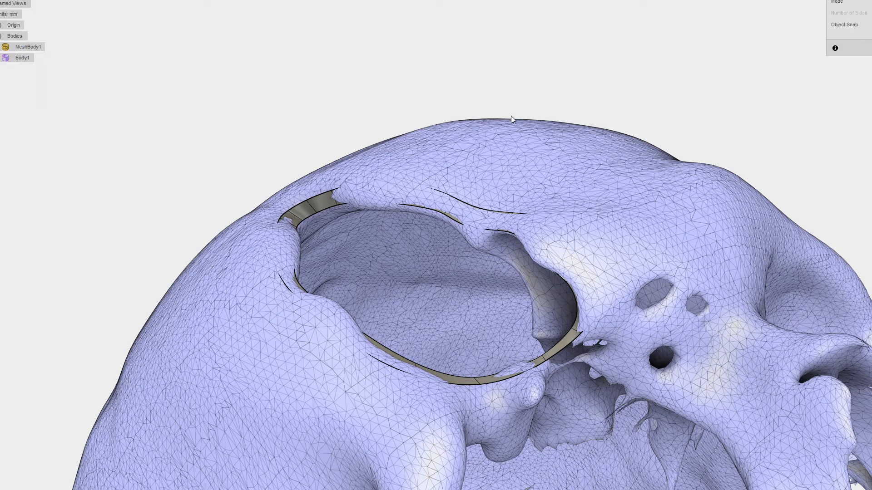
click(871, 2)
click(869, 13)
click(871, 25)
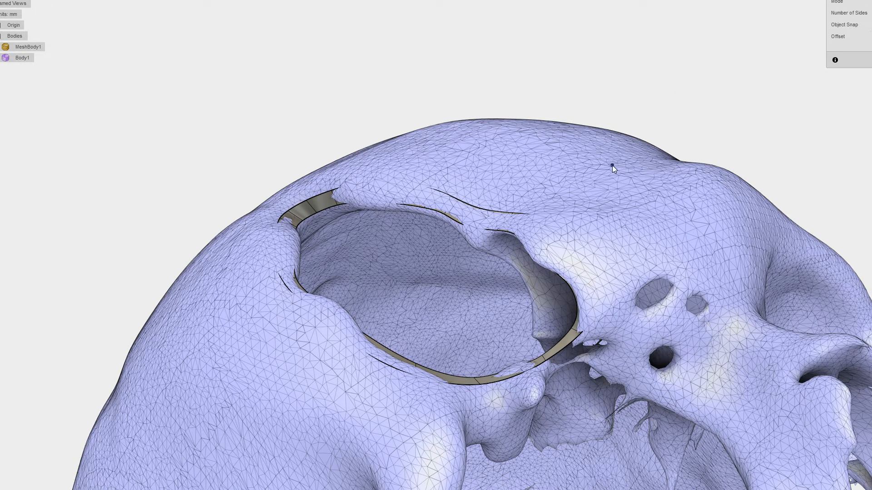
shift+middle_drag(535, 162, 539, 212)
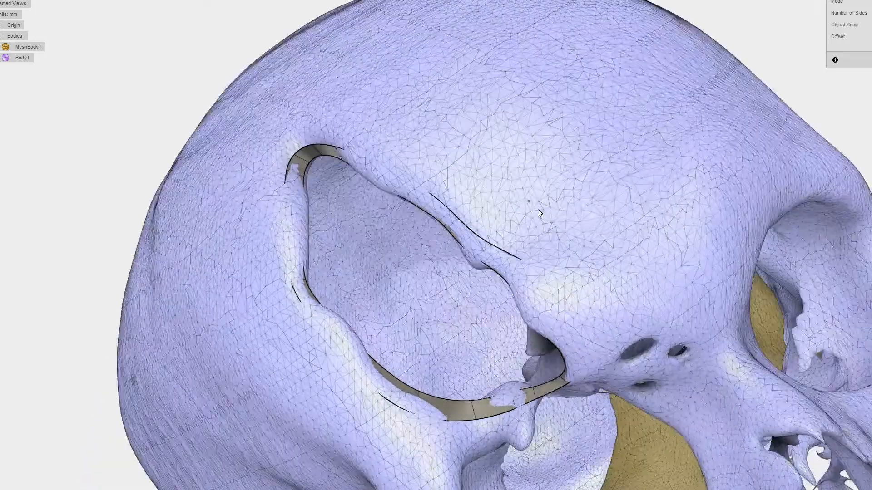
click(661, 158)
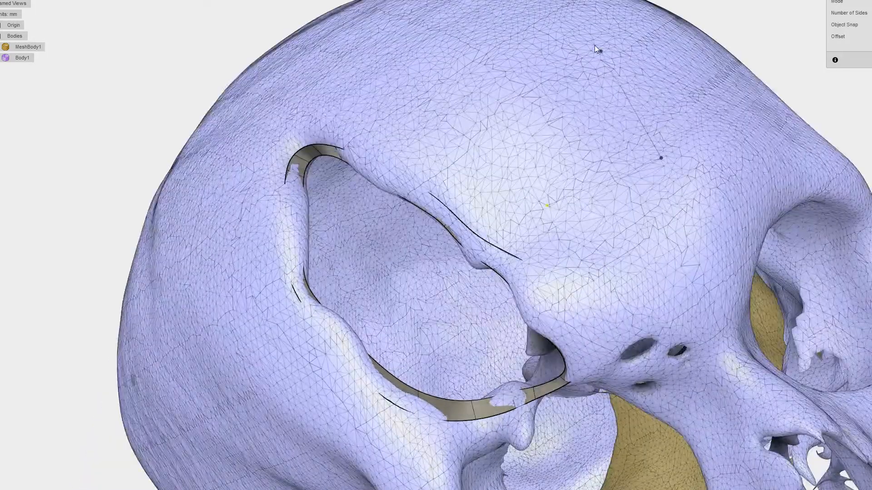
click(468, 173)
click(516, 198)
click(547, 181)
key(Escape)
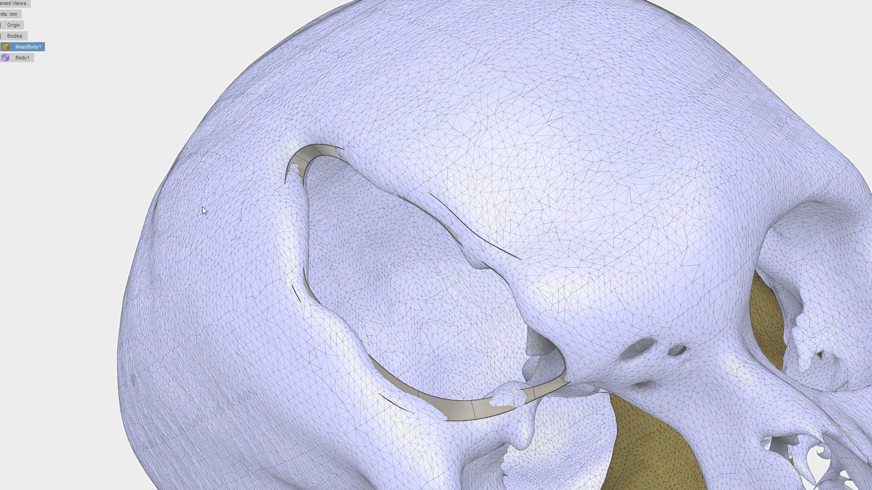
- Create a T-Spline box about 21 mm high on the ground plane of a new untitled design
shift+middle_drag(202, 207, 421, 218)
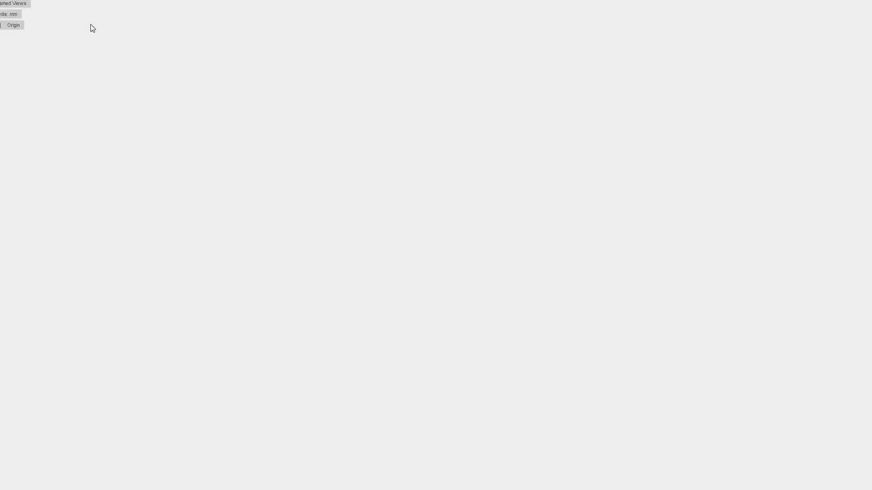
click(576, 233)
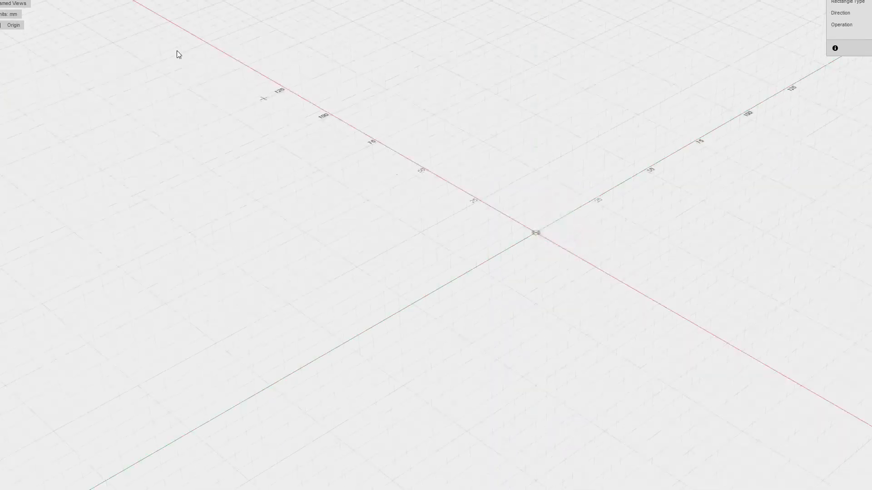
click(524, 299)
click(535, 189)
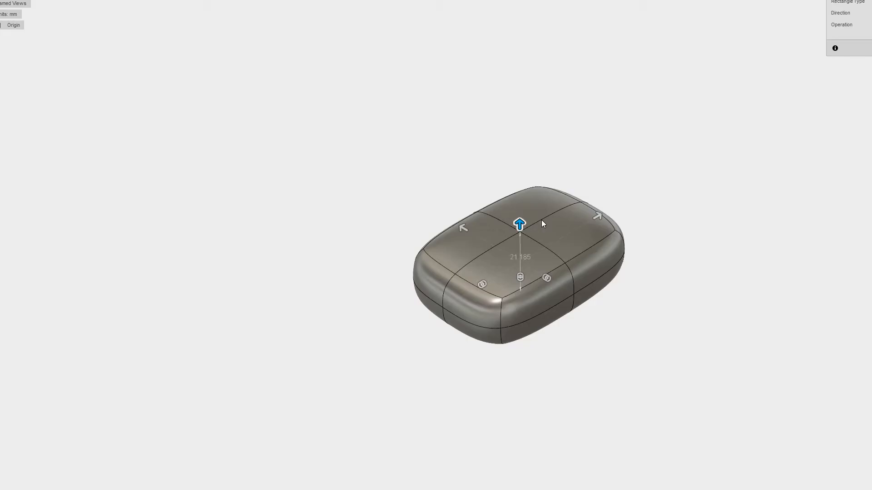
click(866, 127)
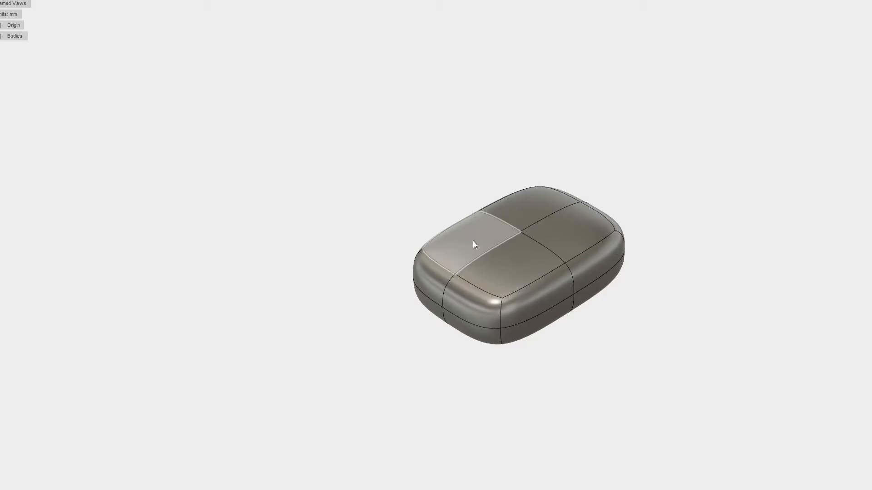
- Extrude one corner face of the box's top upward about 53 mm with Edit Form, and extrude the column's upper side face outward into an arm
click(477, 240)
right_click(476, 240)
click(508, 227)
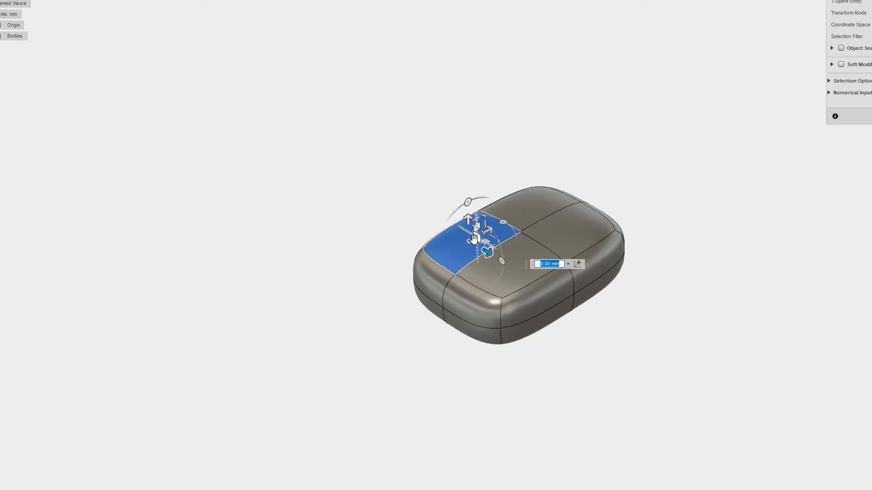
drag(468, 221, 456, 67)
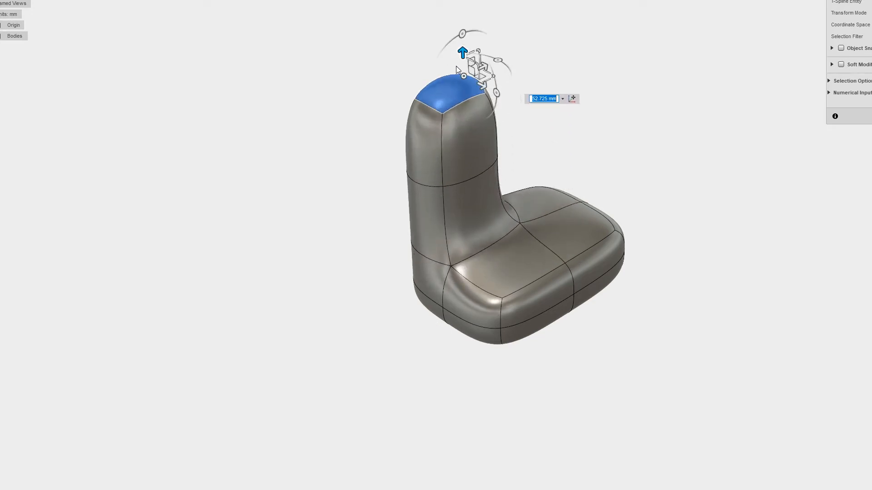
click(483, 106)
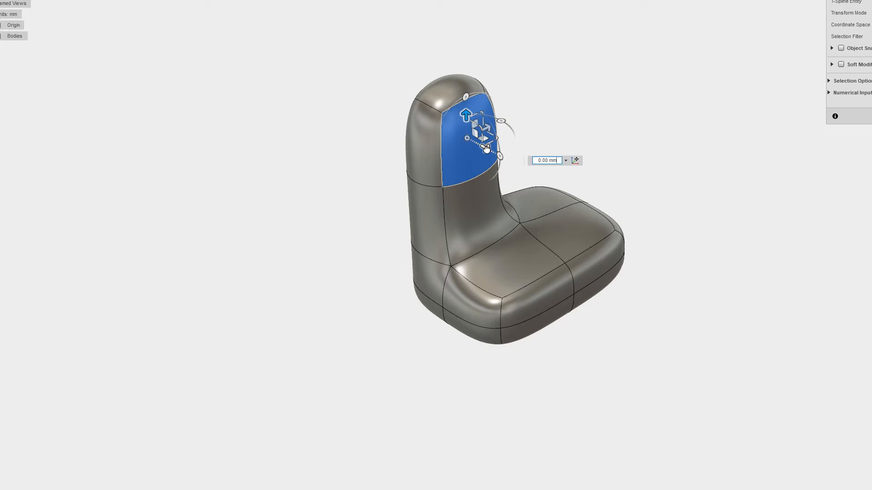
drag(486, 152, 619, 221)
key(Return)
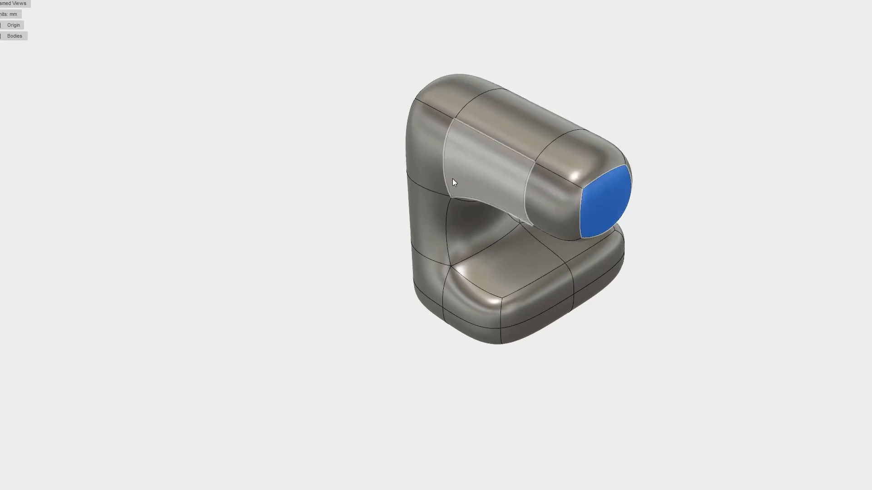
- Rotate the side face of the horizontal arm by about -8.3 degrees with Edit Form
right_click(483, 165)
click(516, 152)
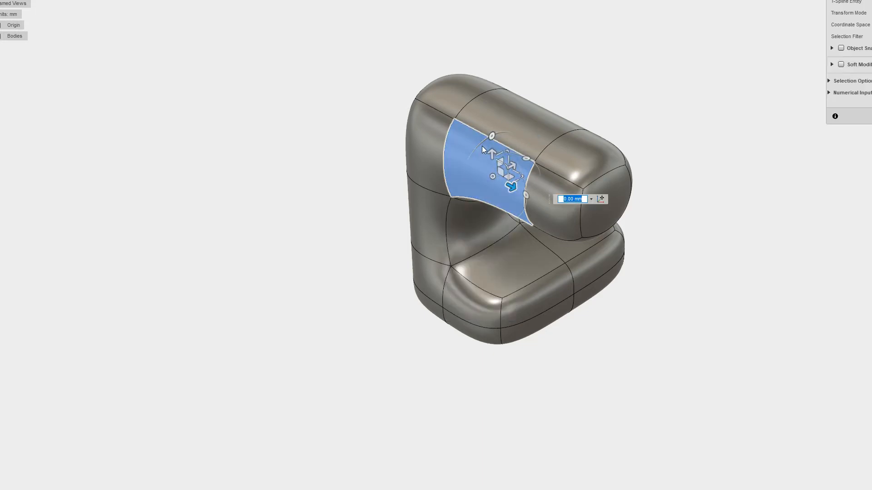
mouse_move(491, 136)
mouse_down()
mouse_move(476, 171)
mouse_move(497, 130)
mouse_move(526, 134)
mouse_move(538, 161)
mouse_move(533, 144)
mouse_move(511, 133)
mouse_move(493, 136)
mouse_move(466, 171)
mouse_move(497, 134)
mouse_up()
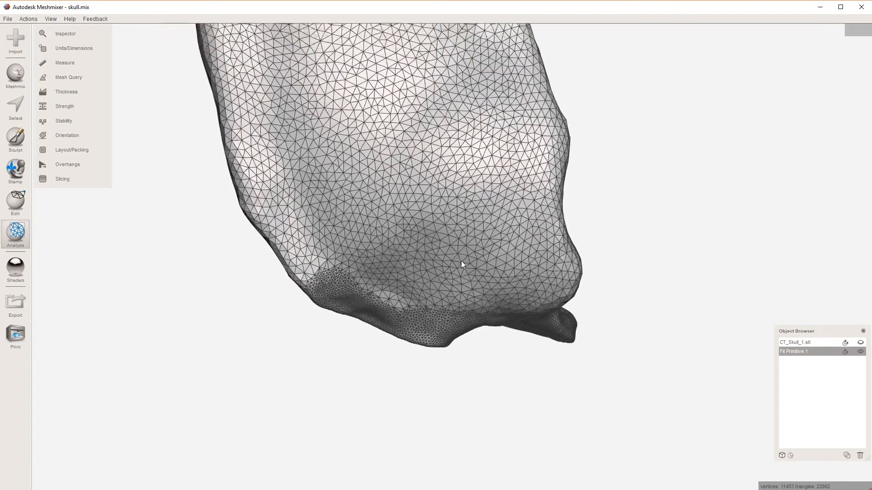
- Switch to Meshmixer, select a small area of triangles on the patch mesh with the brush, and try Face Transform on it
middle_drag(413, 204, 461, 261)
key(s)
click(463, 217)
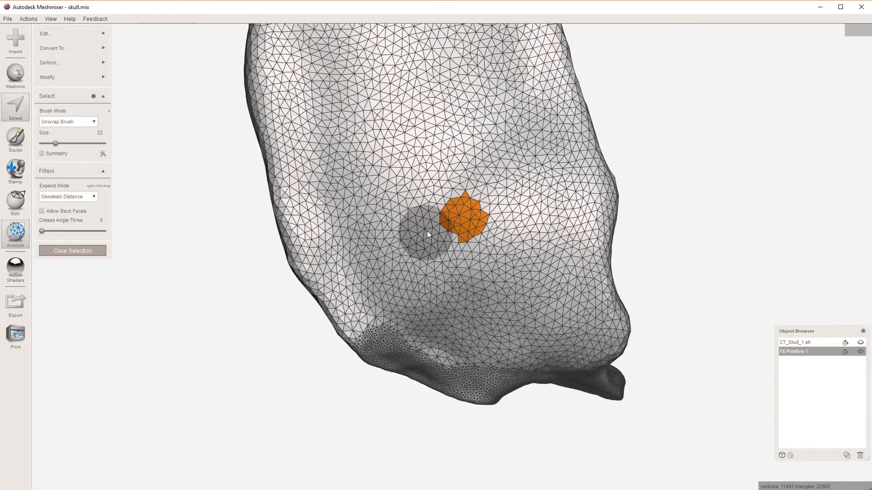
key(t)
right_drag(384, 203, 322, 212)
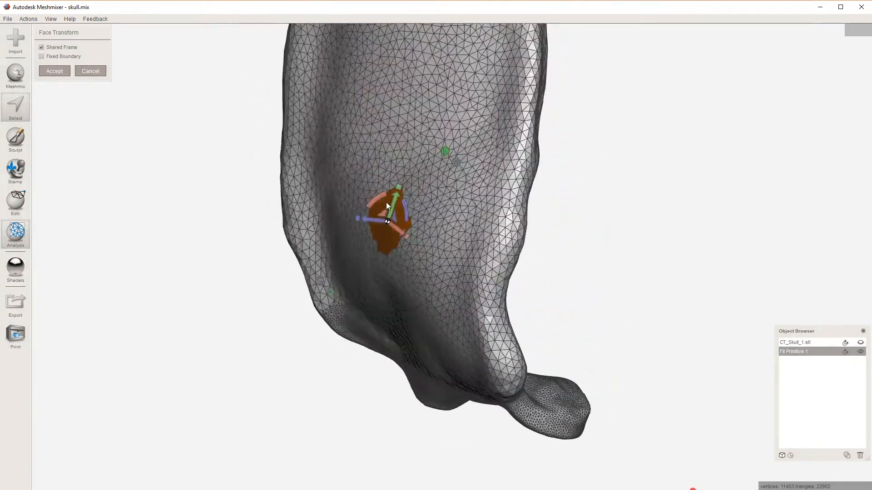
drag(381, 195, 309, 258)
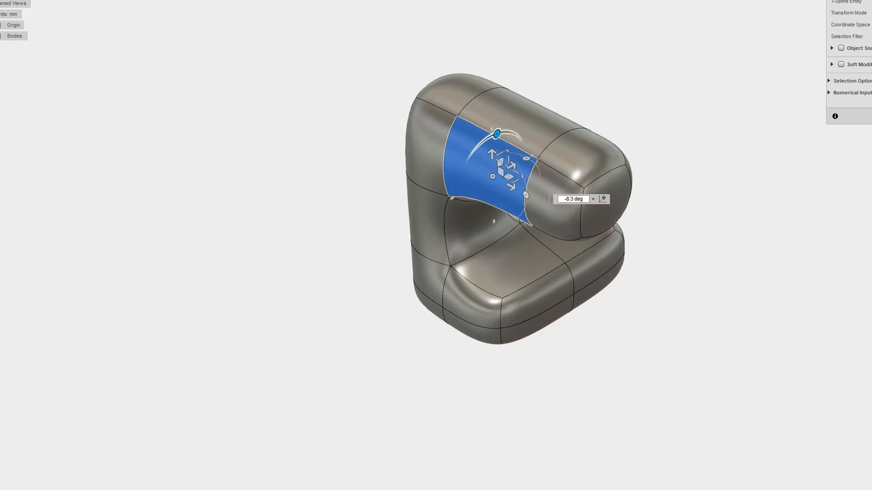
- Switch back to Fusion 360, cancel the face rotation, and close the untitled practice design without saving
click(871, 116)
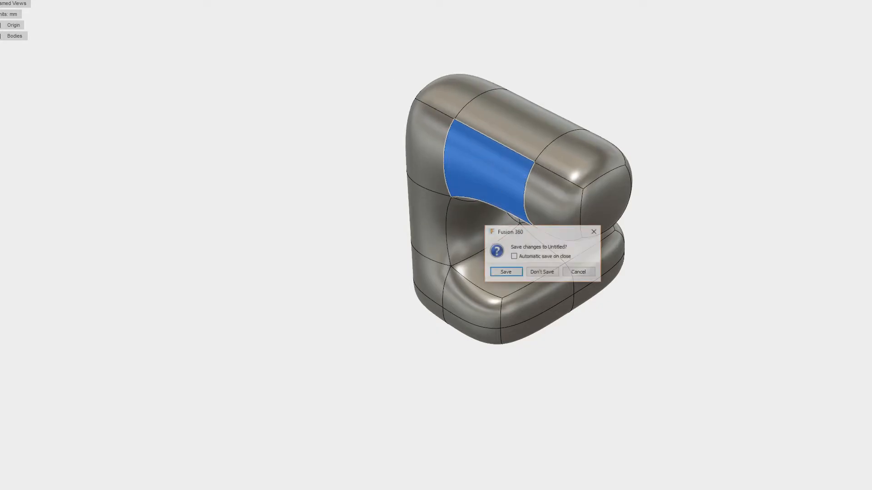
click(535, 274)
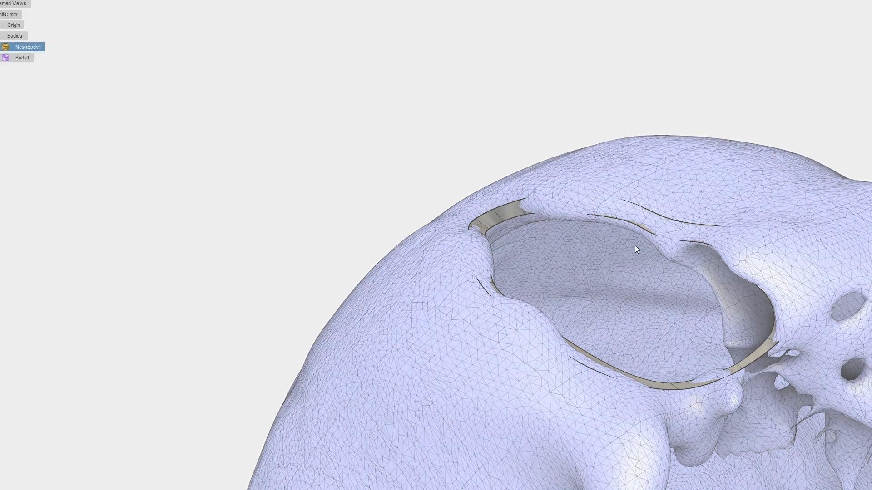
- Examine the T-Spline ring's inner edge loop around the skull opening up close
middle_drag(589, 259, 531, 302)
scroll(599, 272, up, 3)
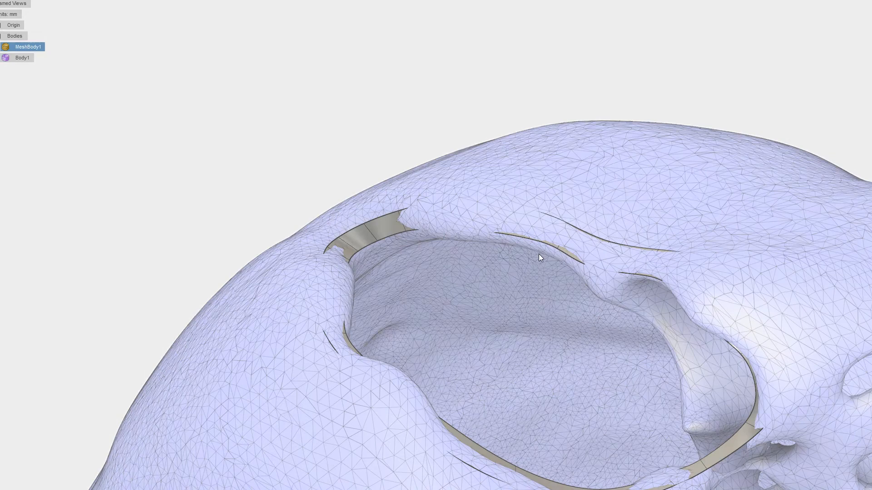
shift+middle_drag(538, 254, 548, 257)
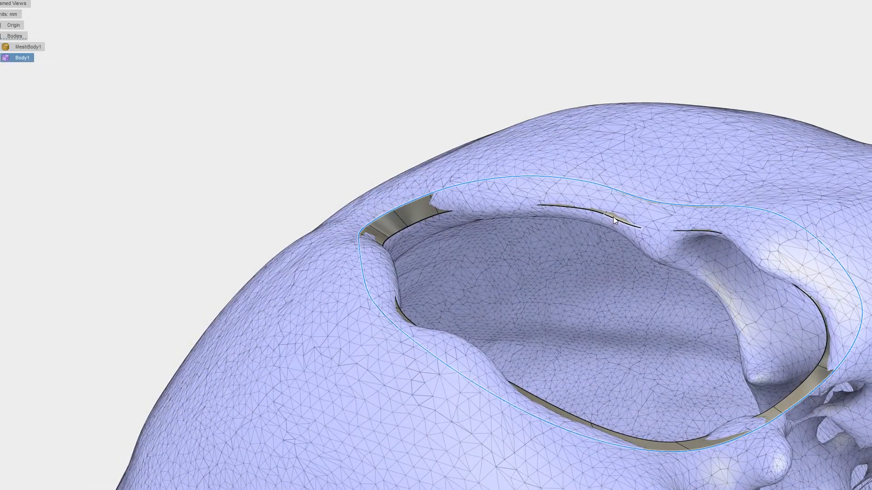
double_click(612, 217)
shift+middle_drag(292, 183, 267, 185)
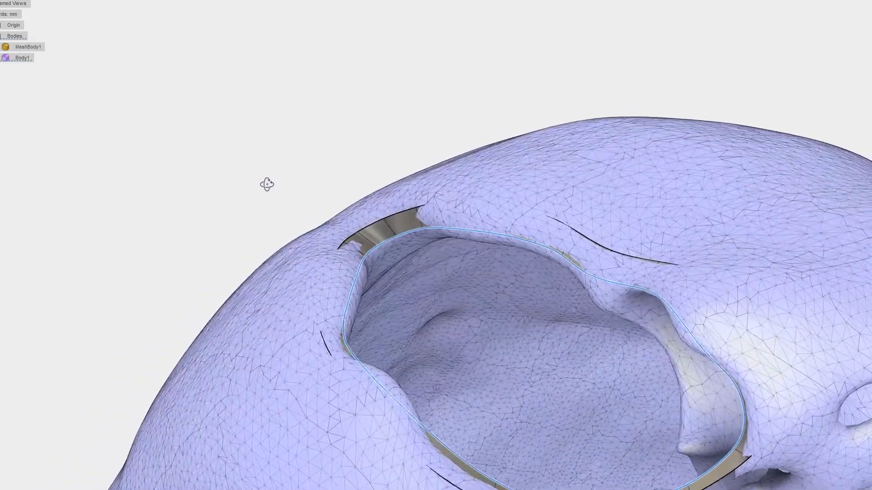
scroll(505, 287, up, 3)
scroll(506, 286, up, 1)
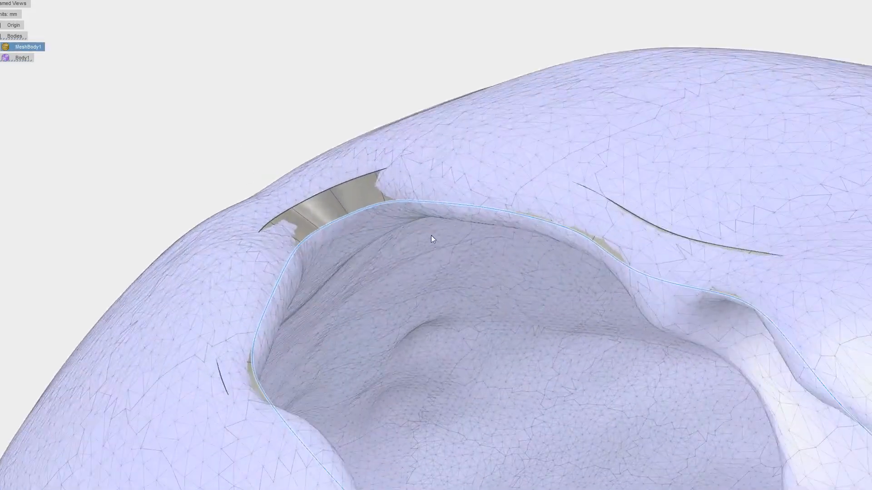
click(249, 80)
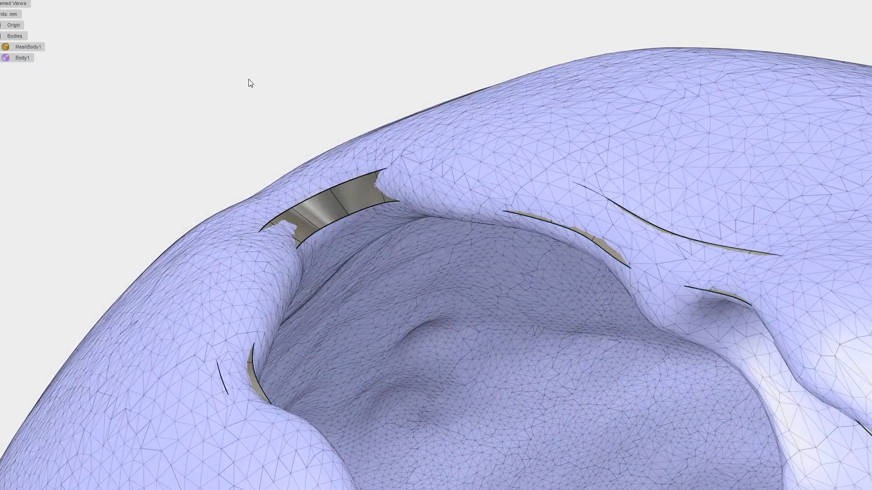
click(323, 208)
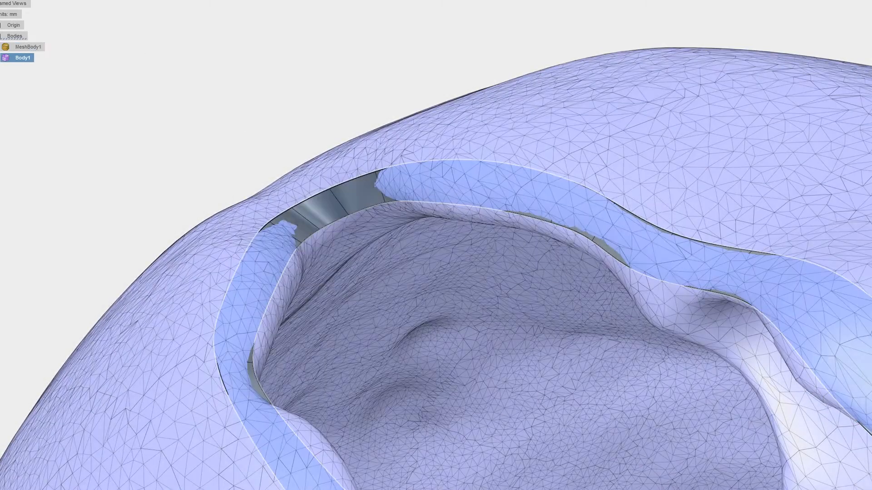
click(63, 0)
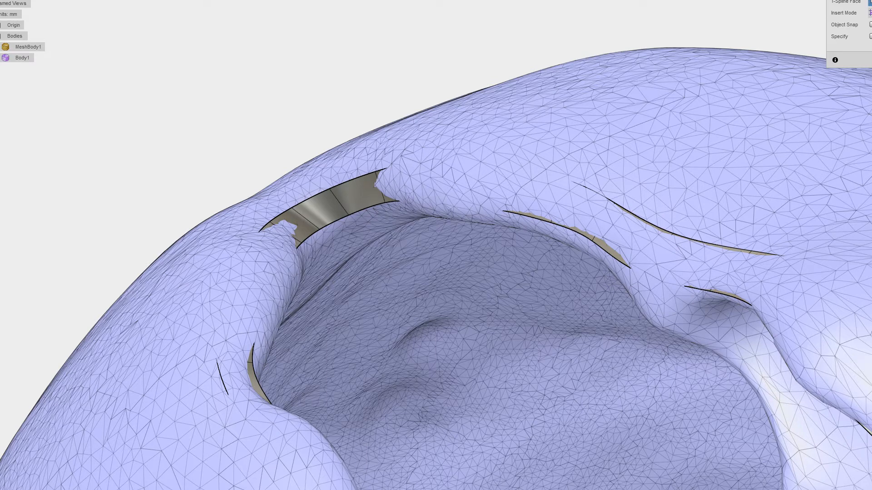
key(Escape)
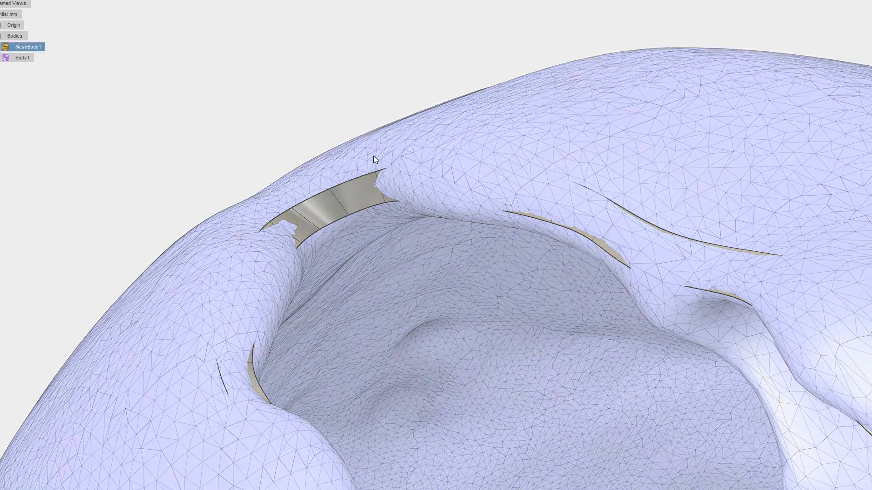
- Try to insert an edge loop along the ring from its inner edge loop at insert location 0.50
double_click(367, 208)
right_click(367, 208)
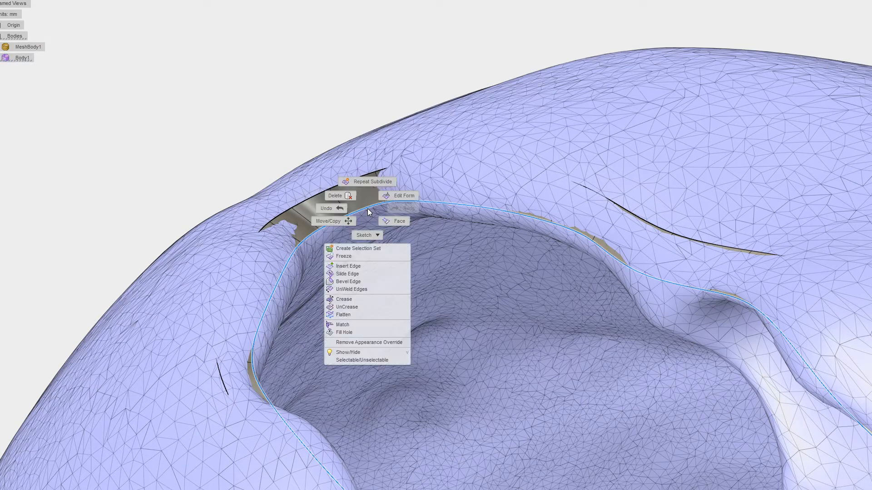
click(349, 270)
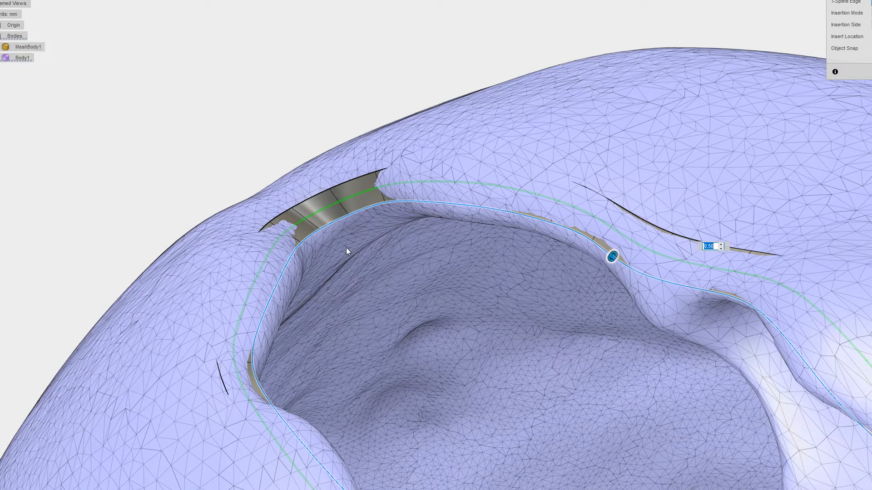
key(Return)
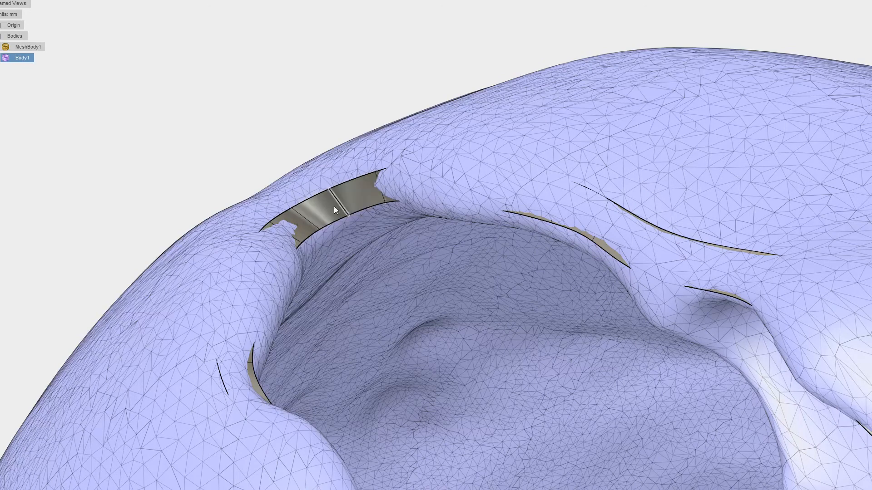
- Try to subdivide a face of the T-Spline ring at the narrow end of the skull opening, using the Specify option
scroll(298, 212, up, 2)
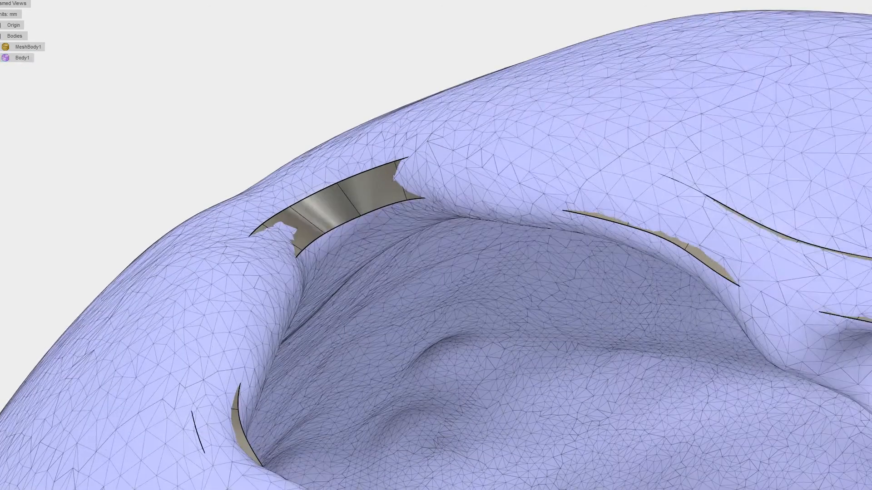
click(340, 154)
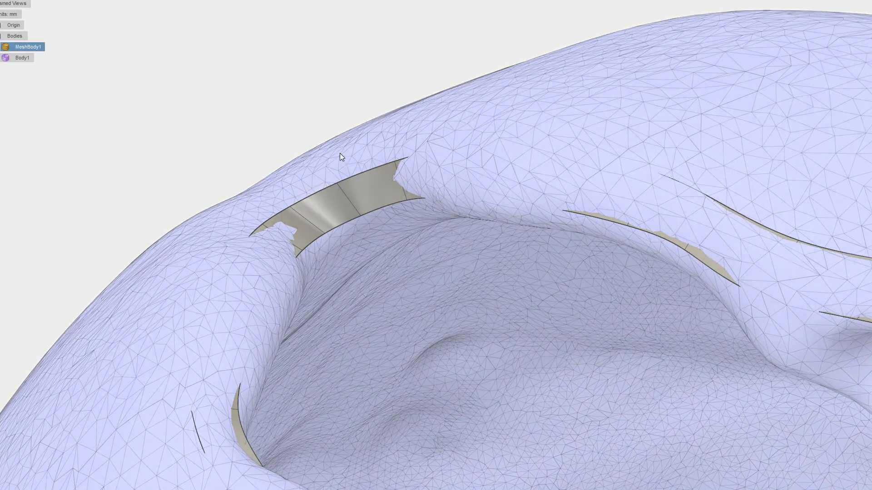
key(Escape)
right_click(369, 192)
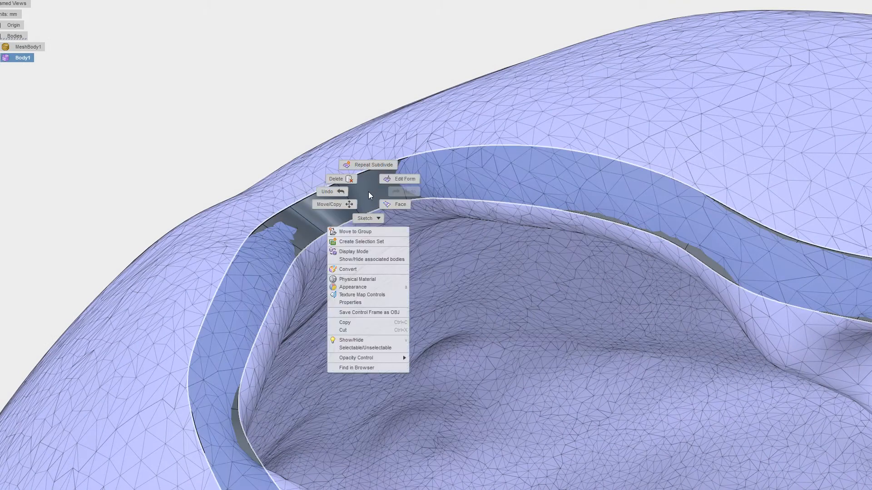
click(368, 165)
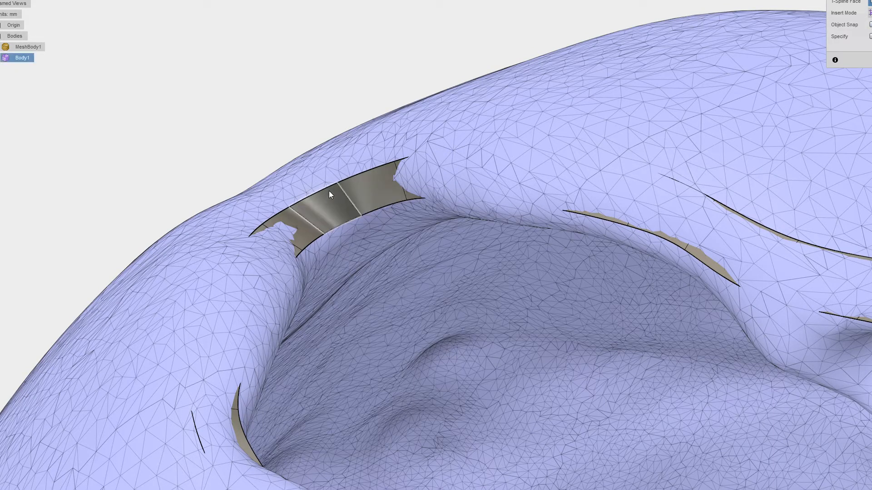
scroll(286, 177, up, 2)
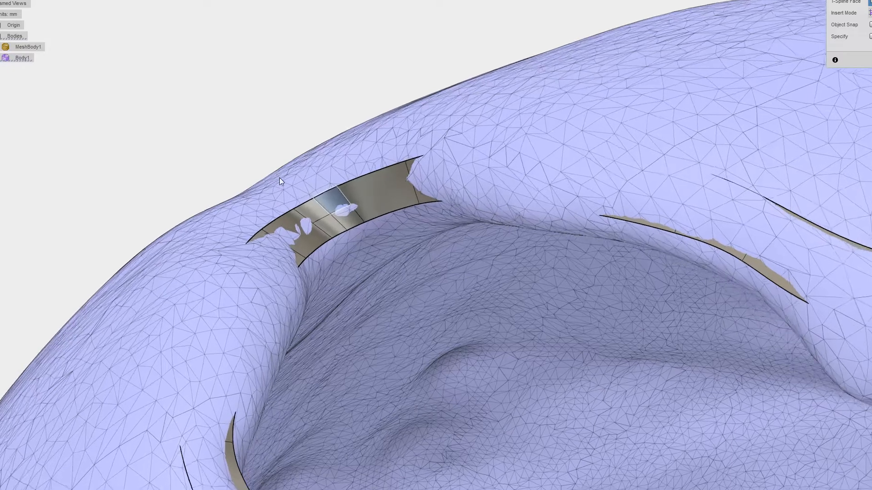
click(871, 36)
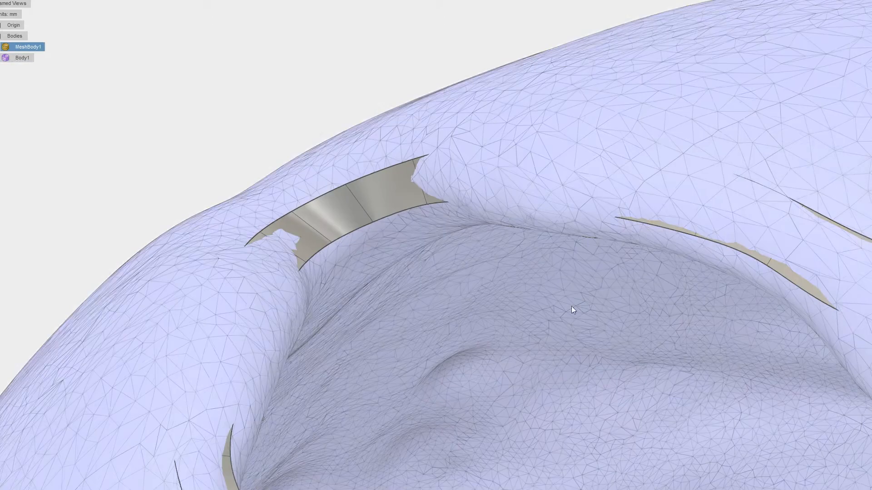
- Finish the form edit and select the ring's inner edge loop around the skull opening
scroll(571, 306, down, 5)
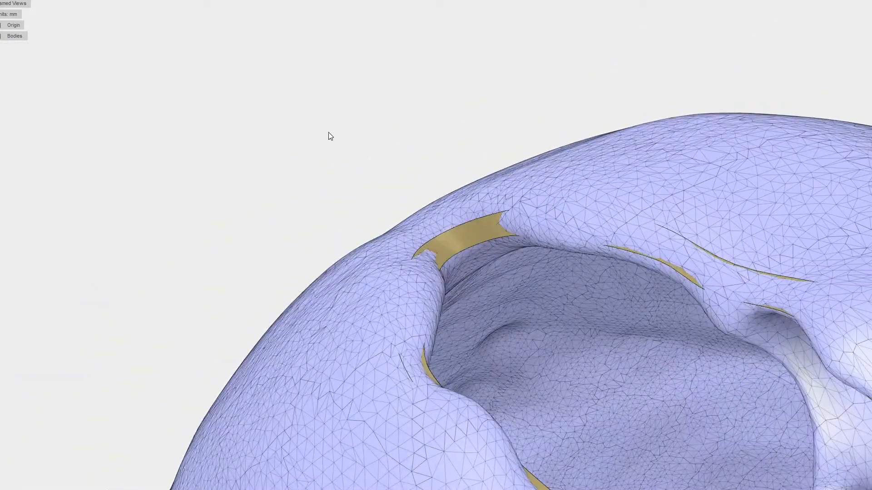
scroll(323, 220, down, 4)
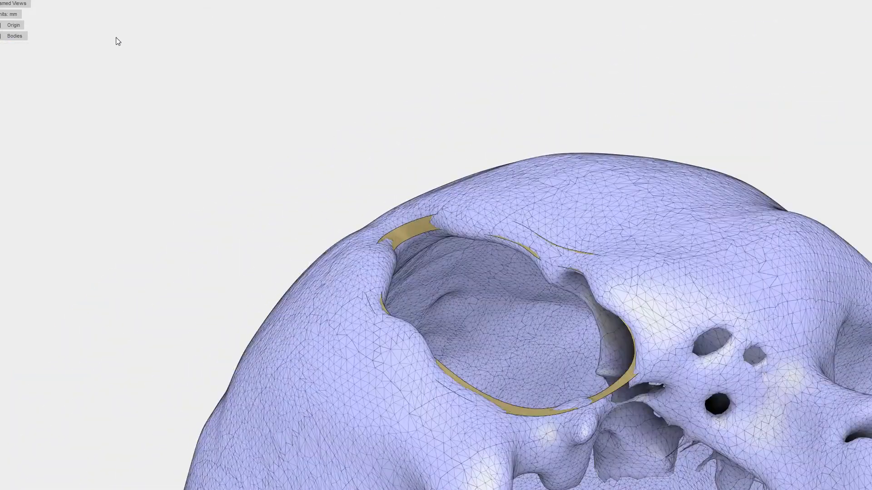
mouse_move(252, 162)
shift+middle_down()
mouse_move(239, 146)
mouse_move(260, 160)
shift+middle_up()
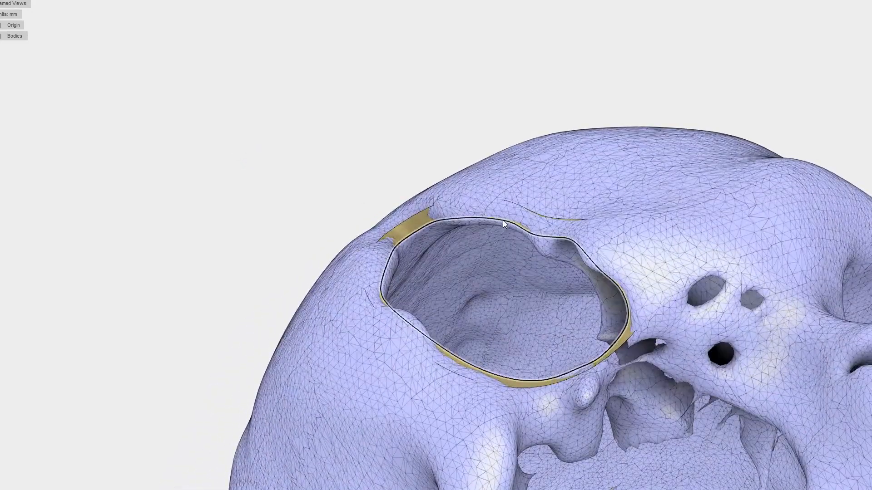
click(502, 220)
middle_drag(195, 141, 316, 122)
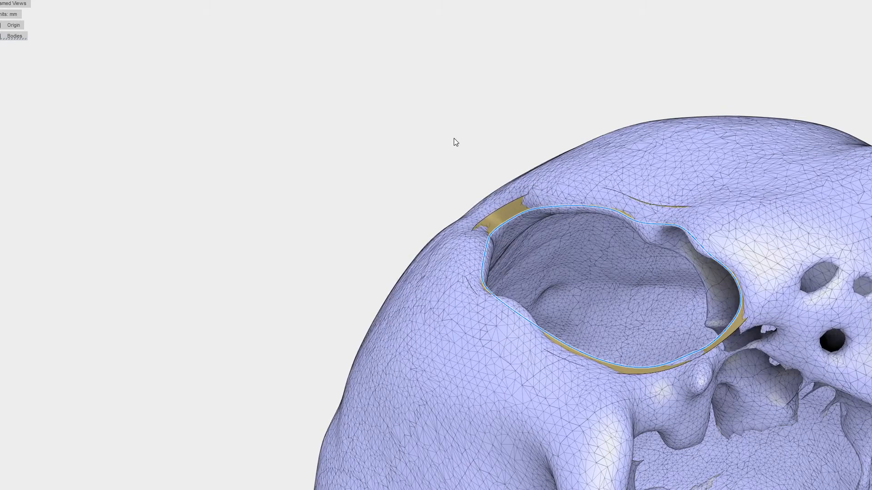
shift+middle_drag(531, 123, 499, 141)
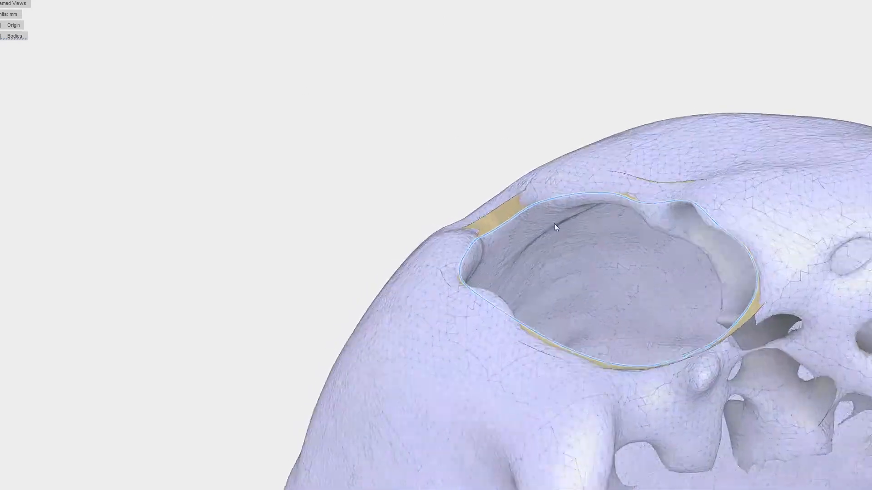
scroll(554, 223, up, 3)
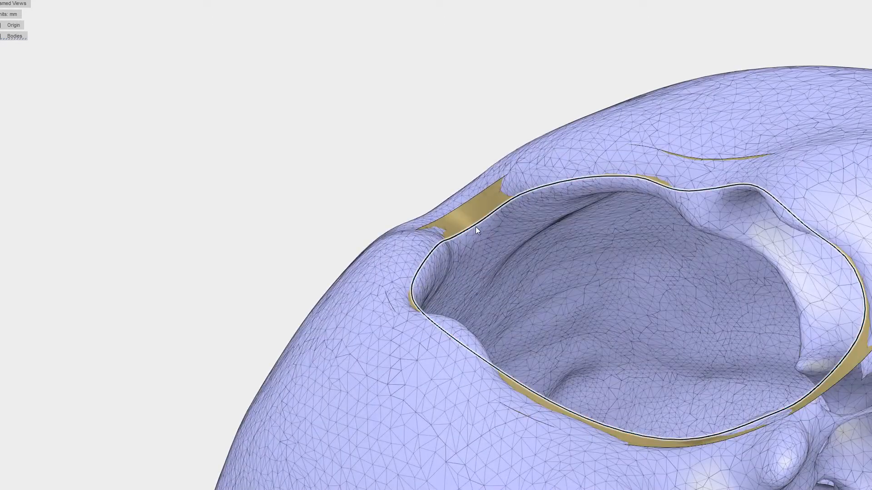
scroll(317, 116, down, 1)
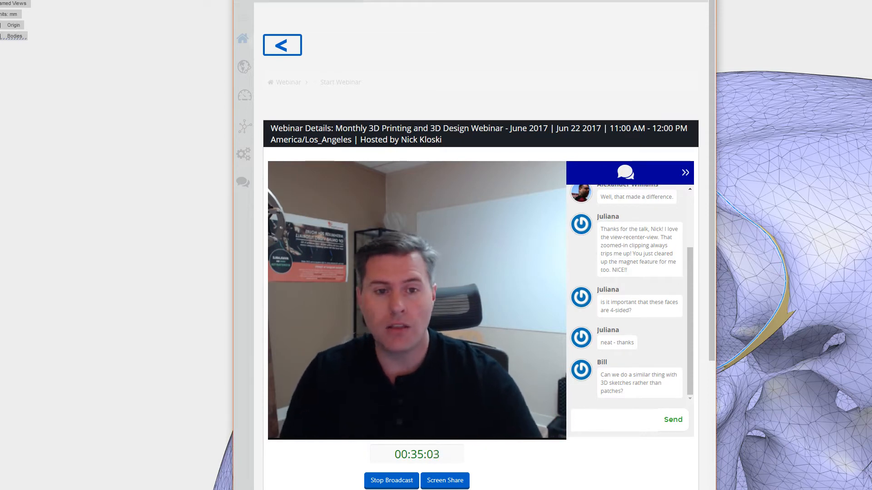
- Check the audience question in the webinar page's chat and return to Fusion 360
click(397, 179)
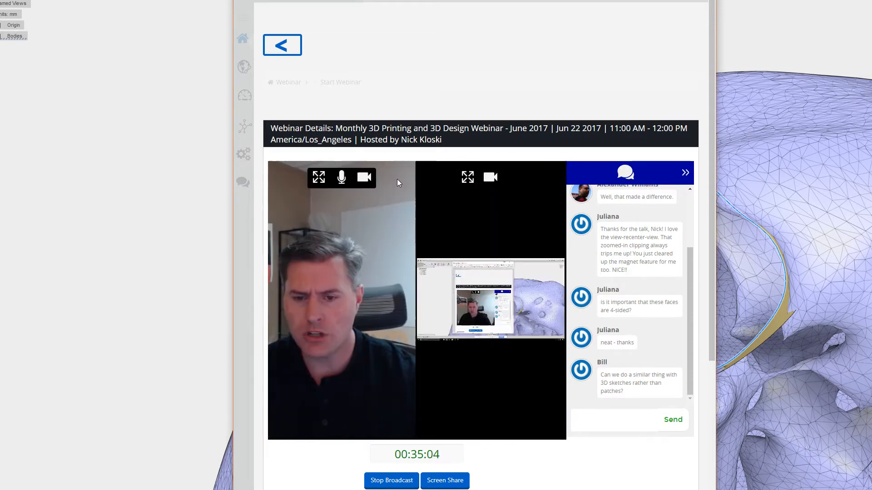
click(467, 177)
key(alt+Tab)
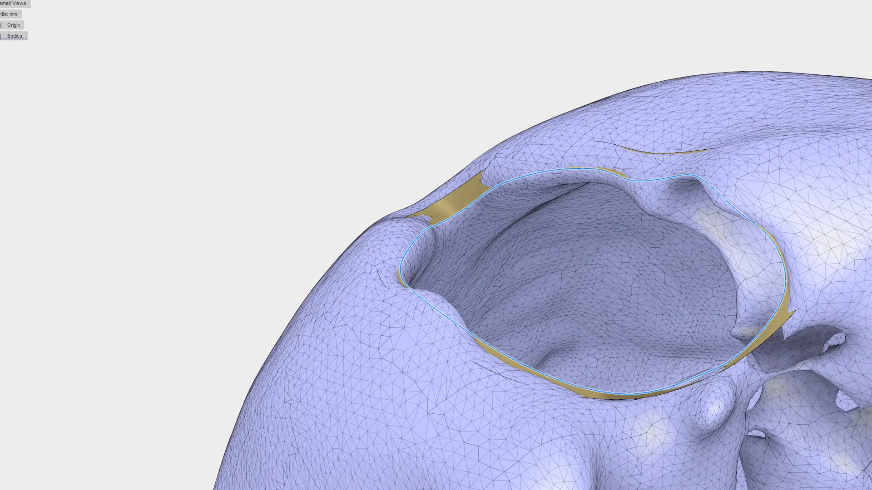
- Start a sketch on the origin plane parallel to the skull's face and draw an open five-point spline beside the skull
scroll(178, 291, down, 10)
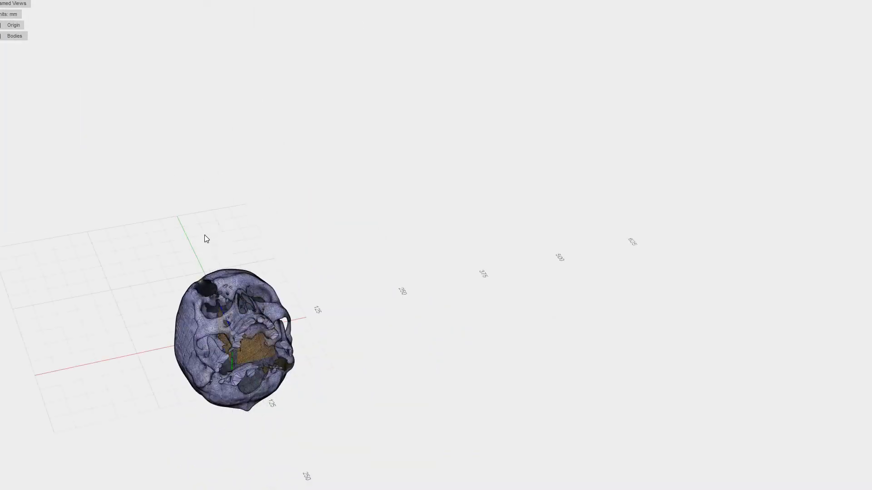
click(221, 238)
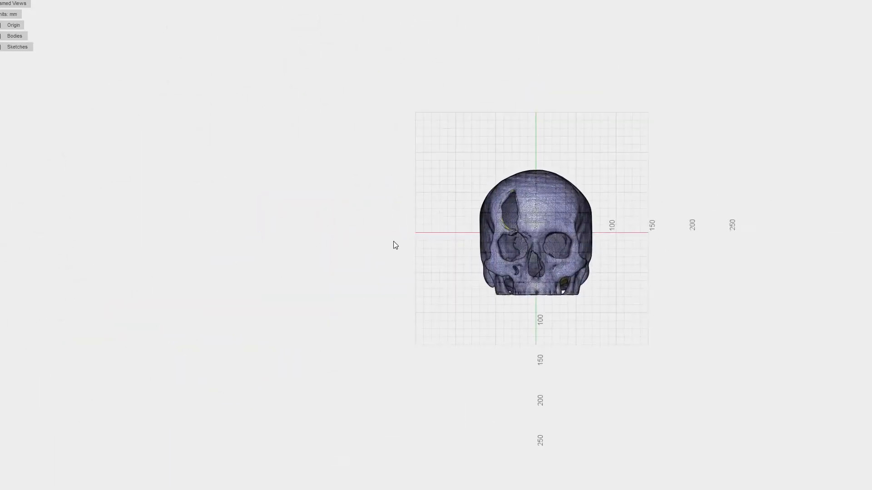
shift+drag(422, 239, 445, 220)
shift+middle_drag(445, 220, 442, 214)
scroll(590, 94, up, 5)
mouse_move(390, 399)
middle_down()
mouse_move(439, 369)
mouse_move(514, 345)
middle_up()
click(32, 1)
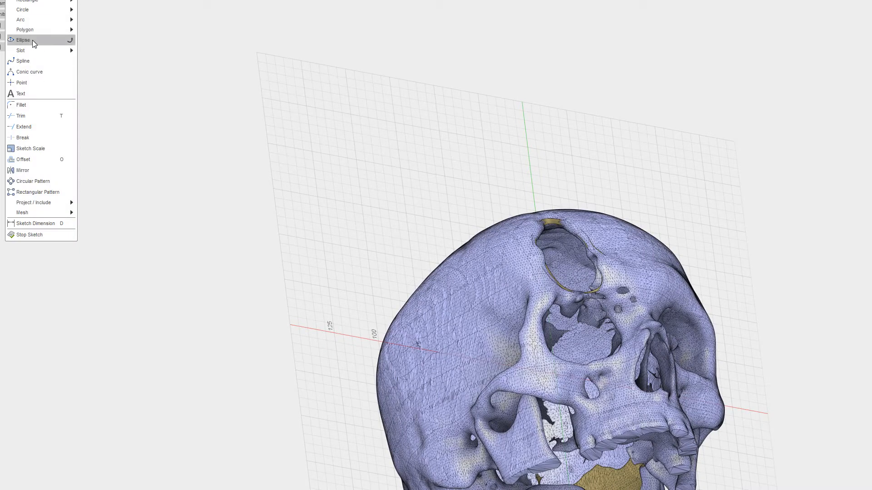
click(35, 62)
click(414, 185)
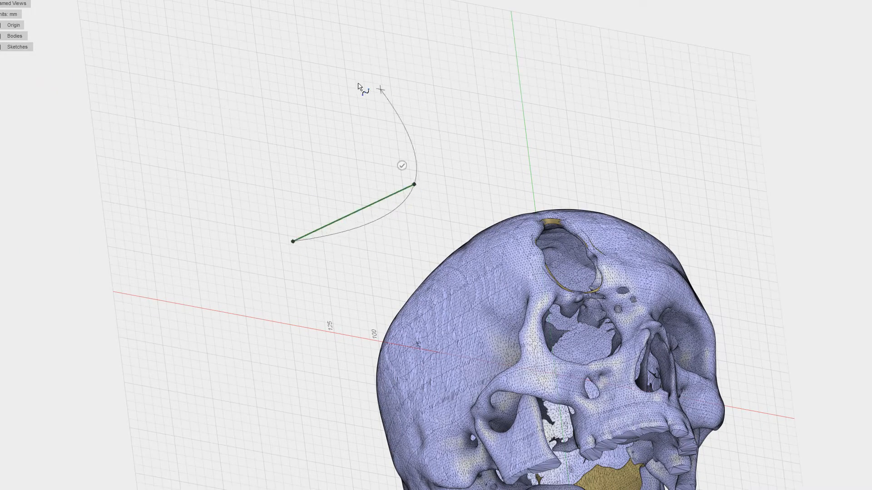
click(351, 81)
click(178, 120)
click(214, 219)
click(222, 205)
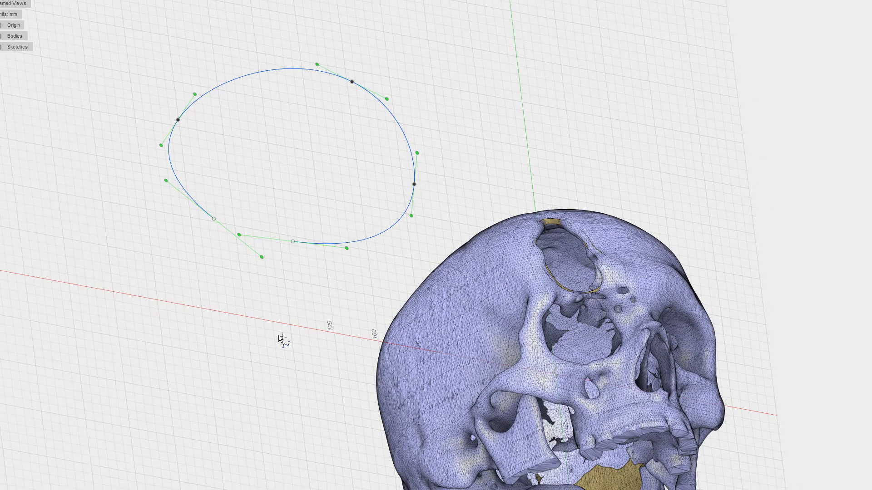
- Try to move the spline's first point about -82 mm in Z off the sketch plane, and undo the spline sketch
right_click(291, 244)
click(268, 268)
shift+middle_drag(269, 270, 271, 362)
right_click(276, 316)
click(262, 326)
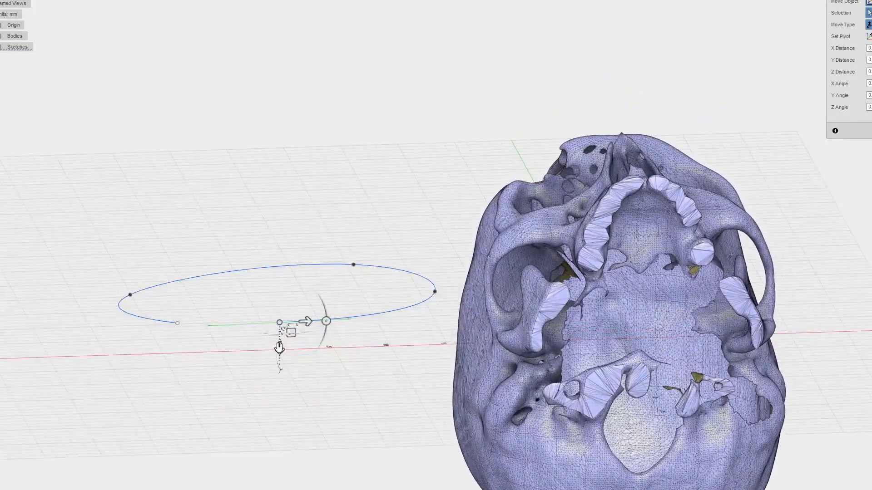
drag(279, 348, 281, 162)
shift+middle_drag(196, 234, 222, 249)
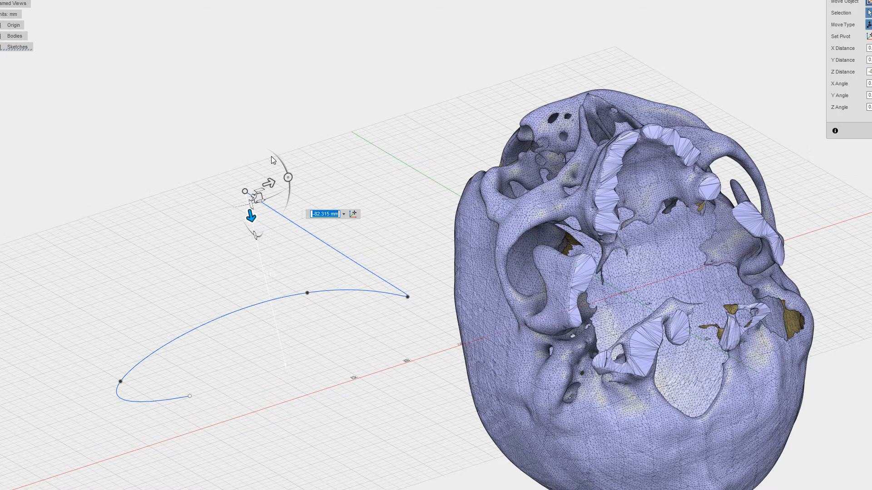
shift+middle_drag(187, 239, 194, 258)
drag(261, 192, 556, 27)
shift+middle_drag(432, 47, 431, 77)
key(Escape)
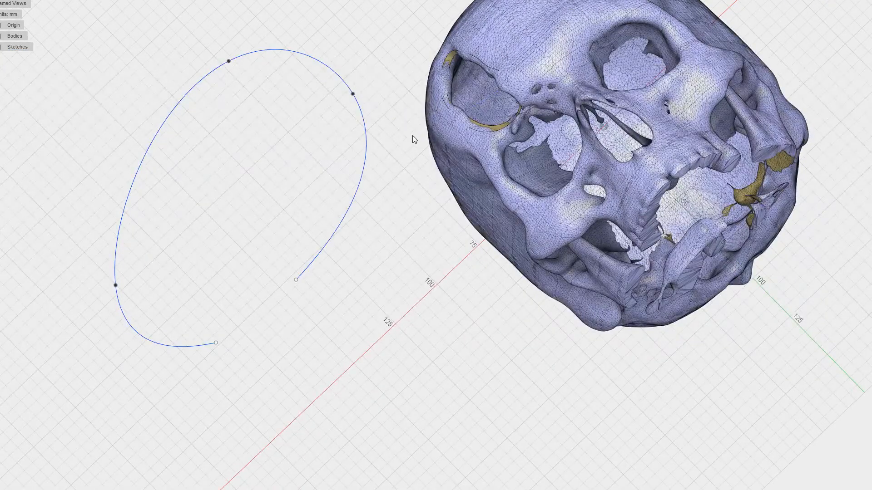
key(ctrl+z)
key(ctrl+z)
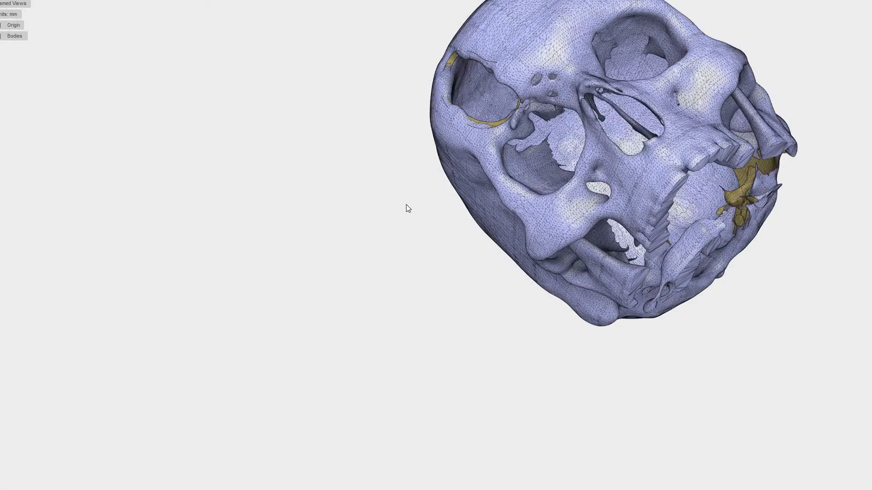
- Create a construction plane along the ring's inner edge loop, at a distance of about 0.13 along the path
shift+middle_drag(379, 227, 480, 71)
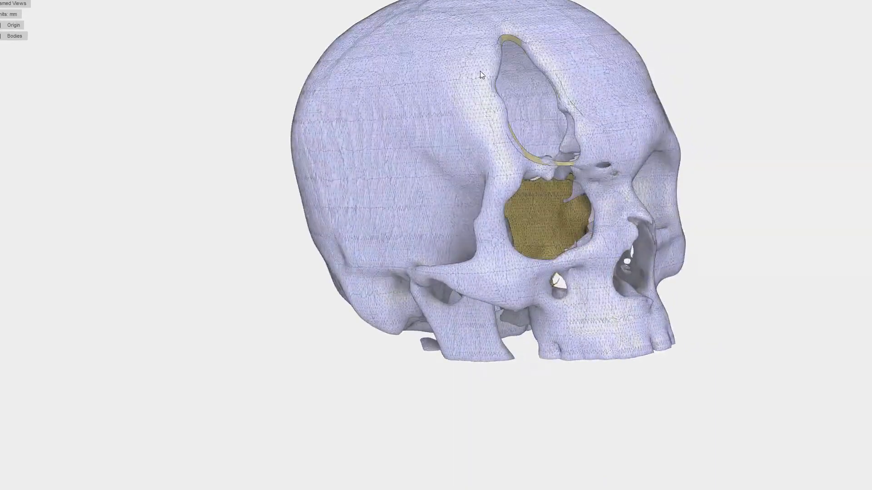
scroll(522, 51, up, 5)
shift+middle_drag(526, 203, 645, 64)
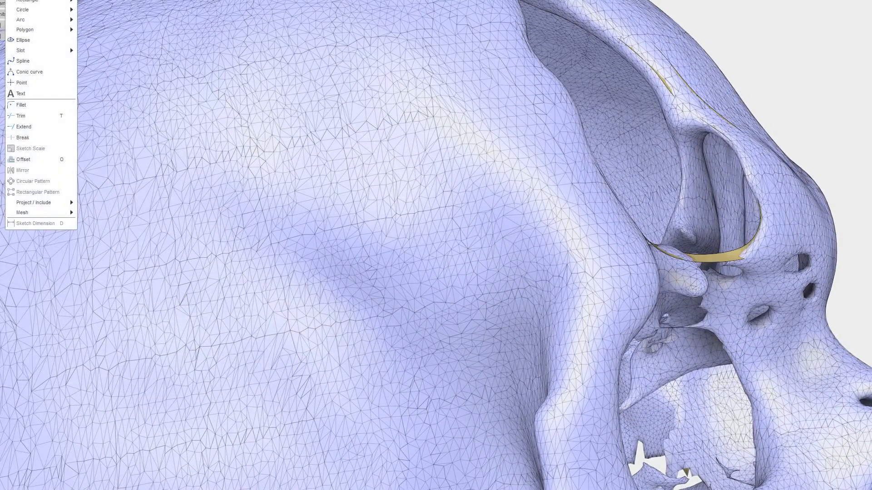
scroll(381, 254, down, 5)
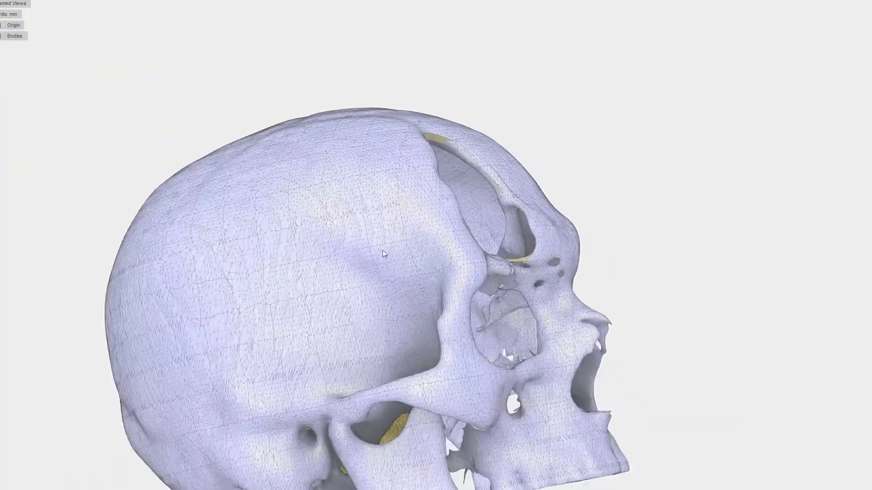
mouse_move(383, 250)
shift+middle_down()
mouse_move(274, 237)
mouse_move(251, 222)
mouse_move(262, 235)
mouse_move(274, 231)
mouse_move(269, 189)
mouse_move(250, 211)
mouse_move(247, 235)
mouse_move(253, 231)
shift+middle_up()
scroll(489, 69, up, 5)
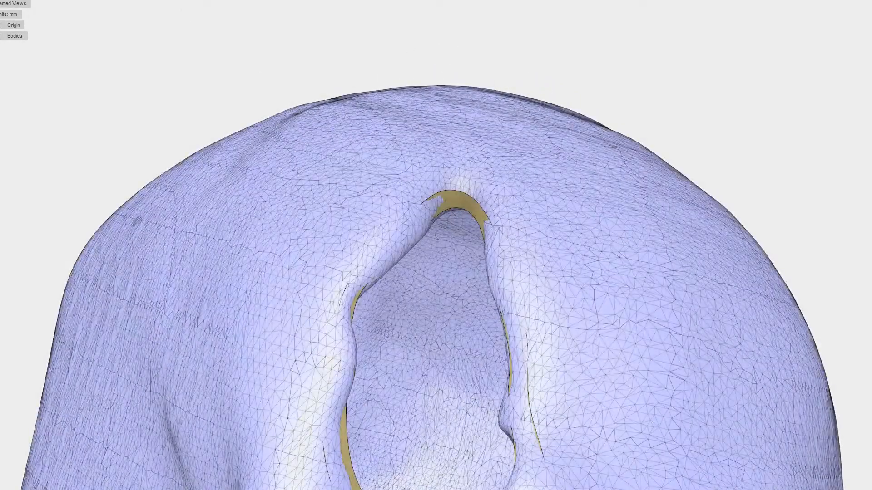
click(189, 0)
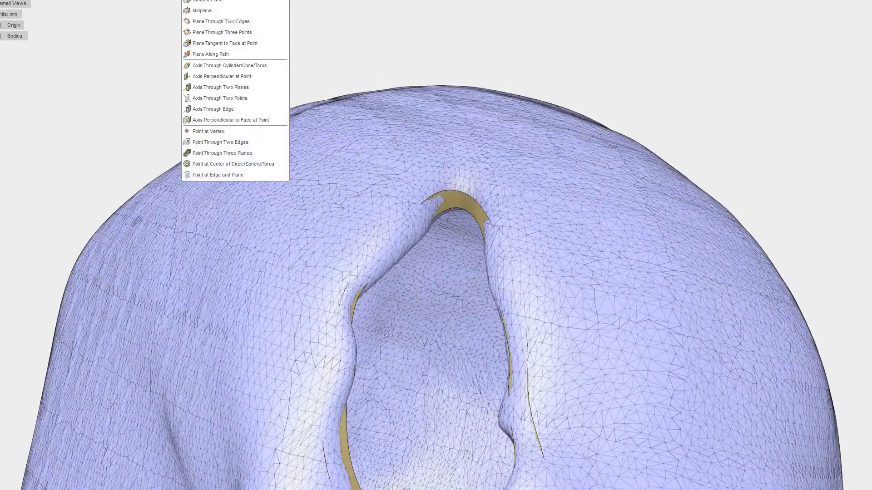
click(210, 55)
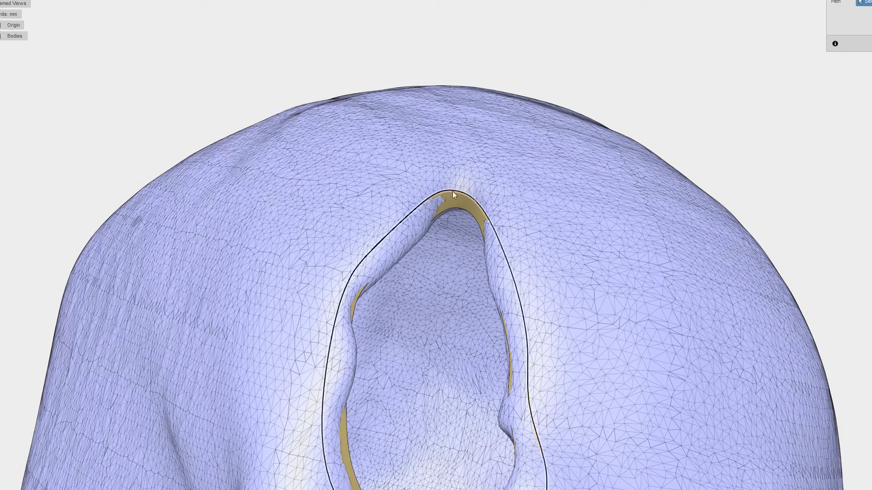
click(459, 208)
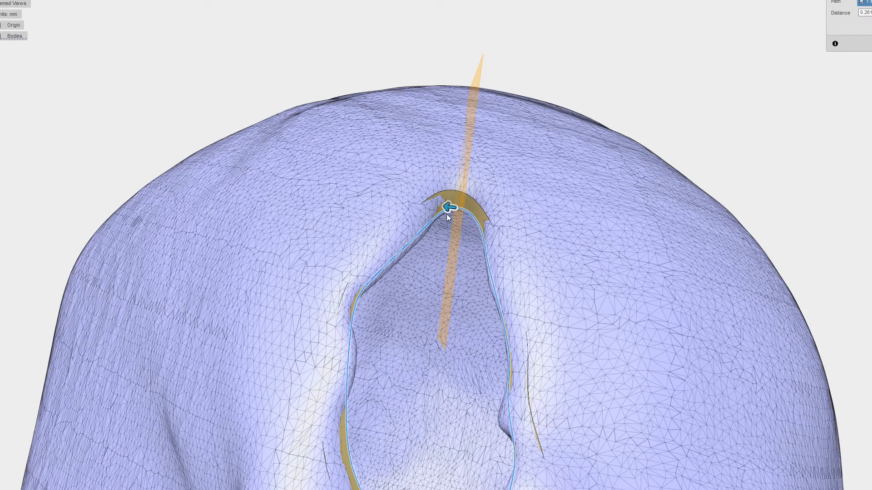
drag(448, 207, 494, 283)
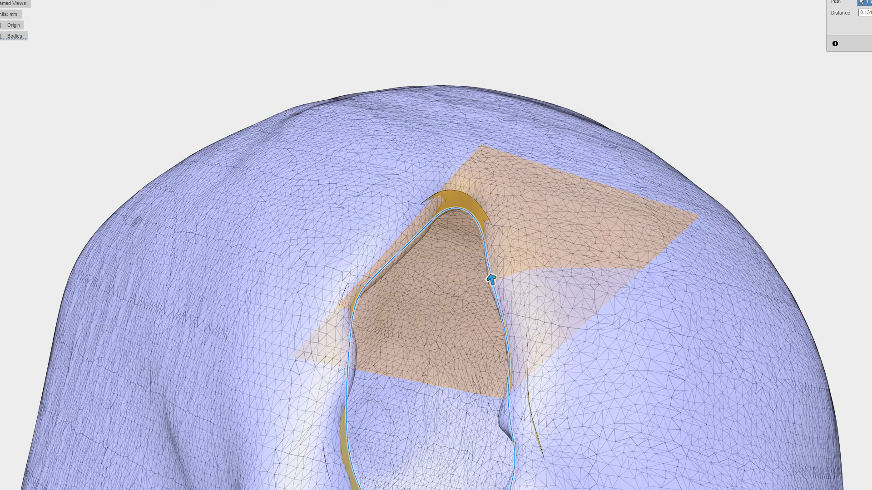
key(Return)
- Begin a sketch on the construction plane crossing the skull opening
shift+middle_drag(759, 168, 833, 147)
click(18, 0)
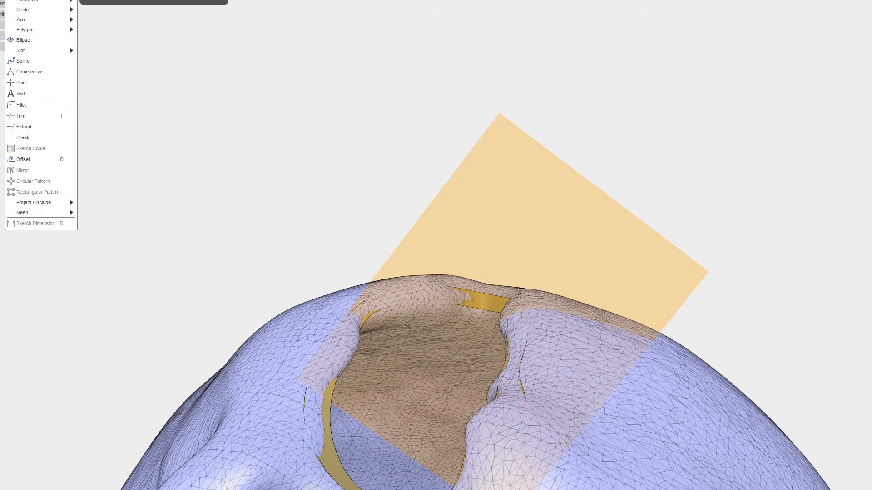
- Start a sketch on the construction plane crossing the rim of the skull opening and slice the view at that plane
click(36, 0)
click(520, 202)
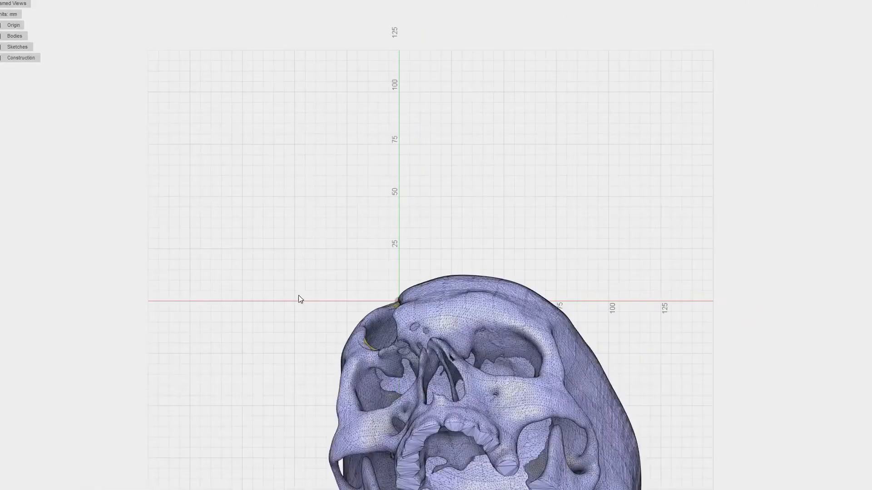
middle_drag(267, 203, 365, 172)
scroll(387, 190, up, 4)
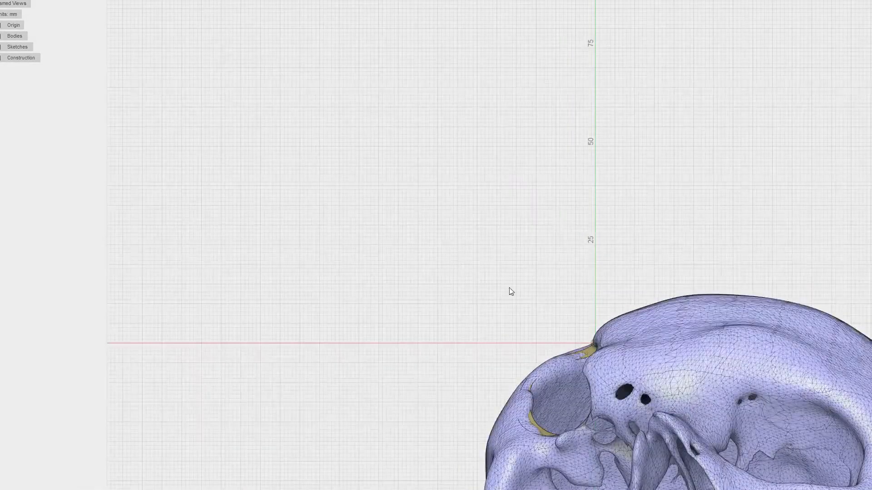
mouse_move(511, 291)
middle_down()
mouse_move(476, 108)
mouse_move(429, 53)
middle_up()
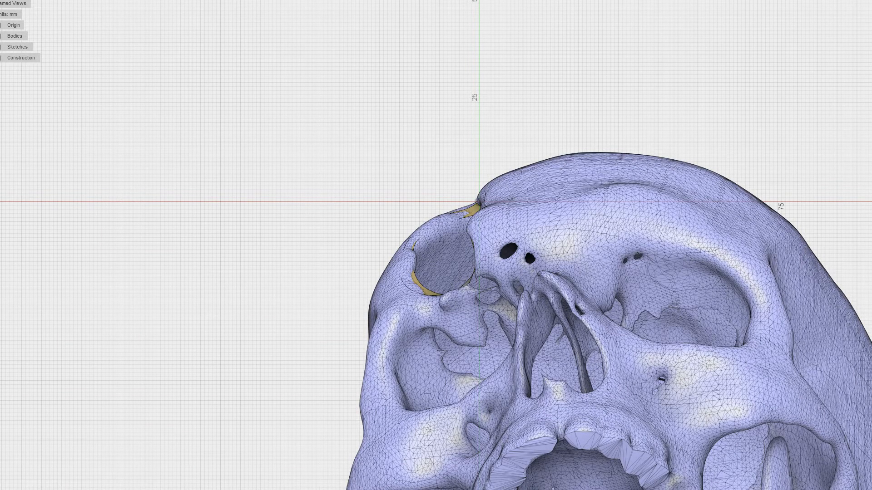
click(774, 112)
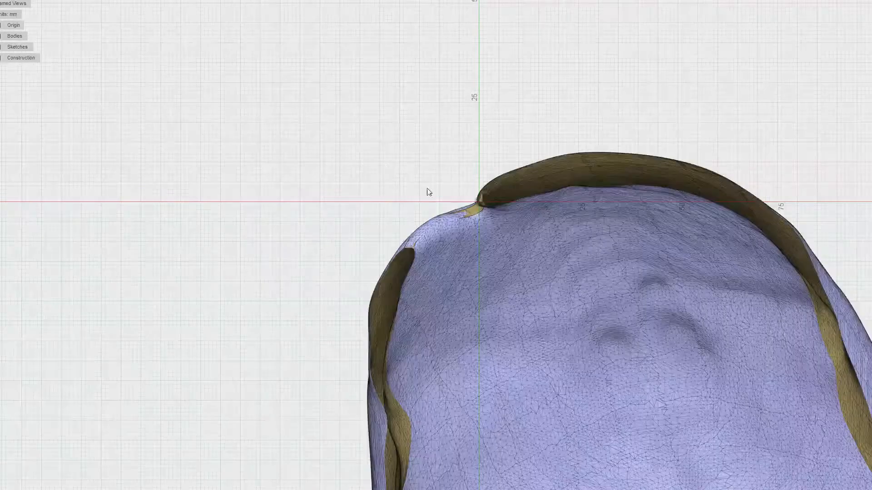
scroll(375, 277, up, 3)
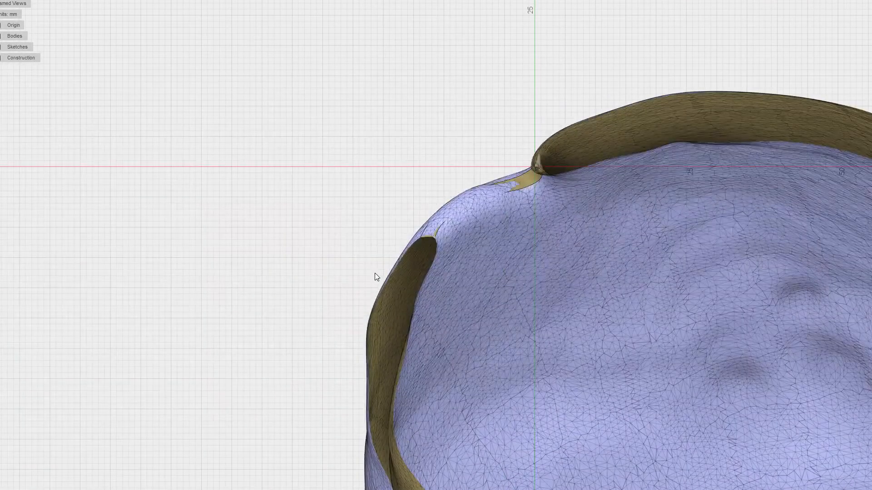
scroll(507, 298, up, 5)
scroll(542, 297, up, 2)
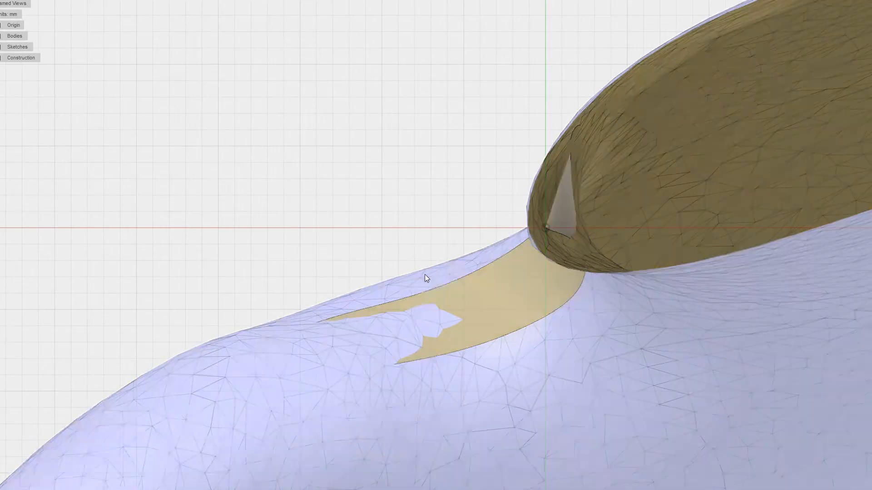
scroll(456, 240, down, 2)
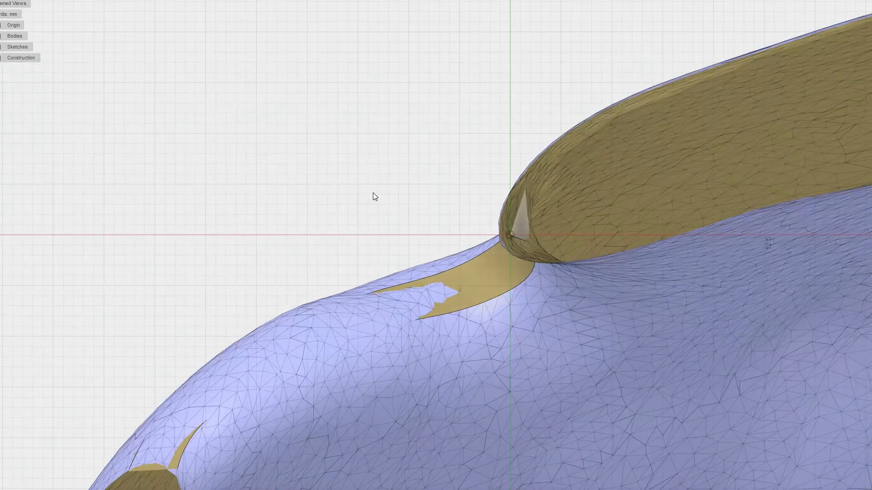
shift+middle_drag(374, 194, 363, 179)
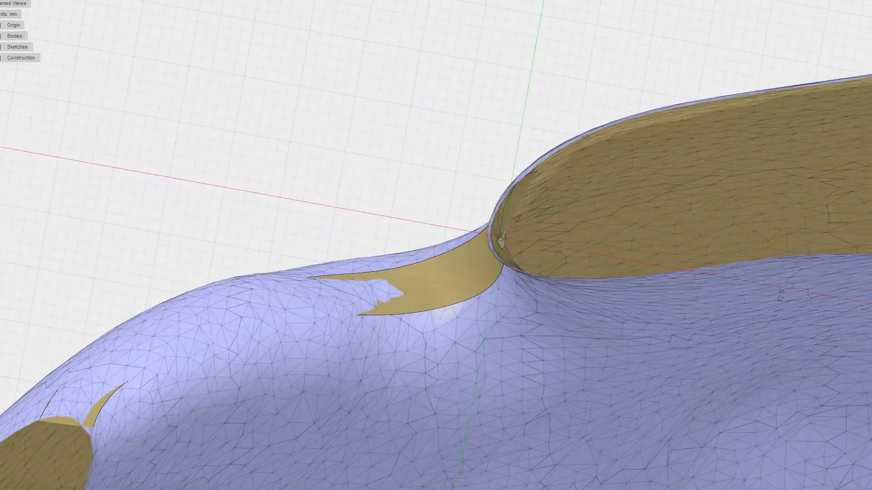
click(17, 1)
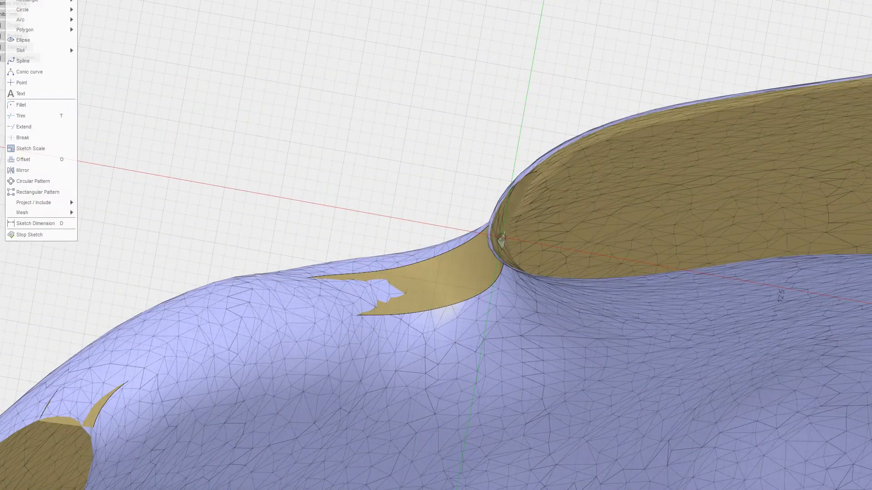
click(33, 62)
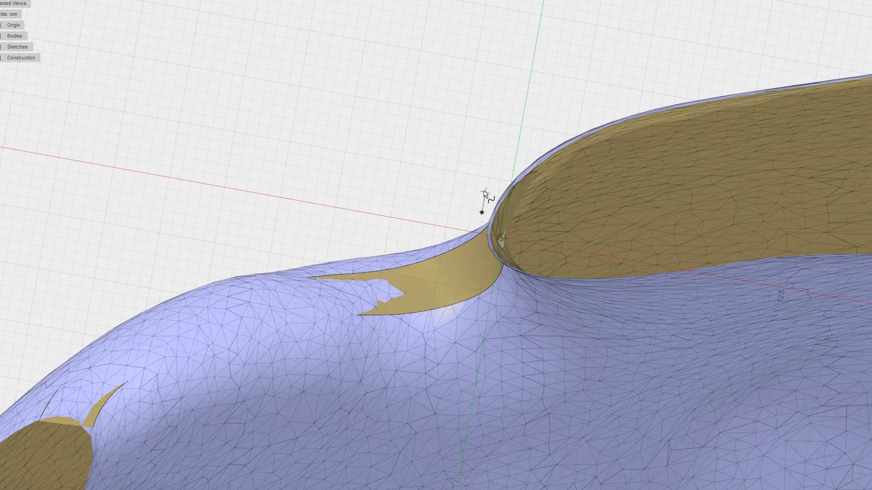
click(518, 160)
click(461, 160)
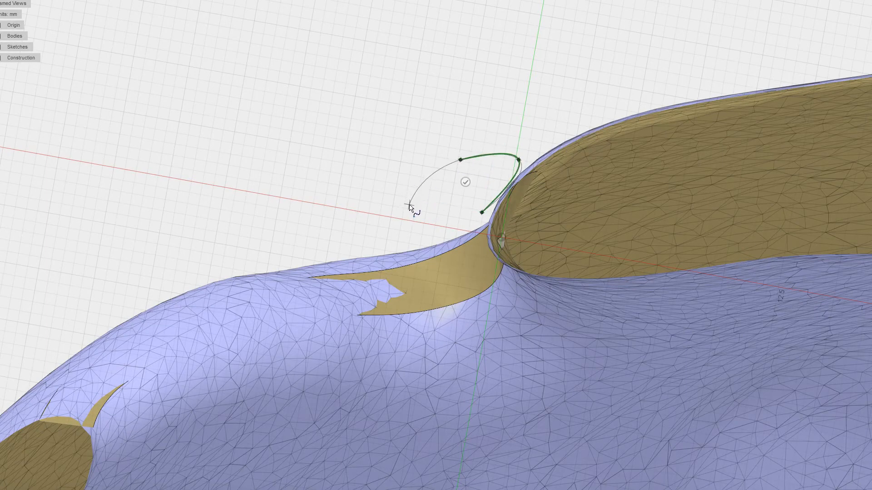
click(370, 185)
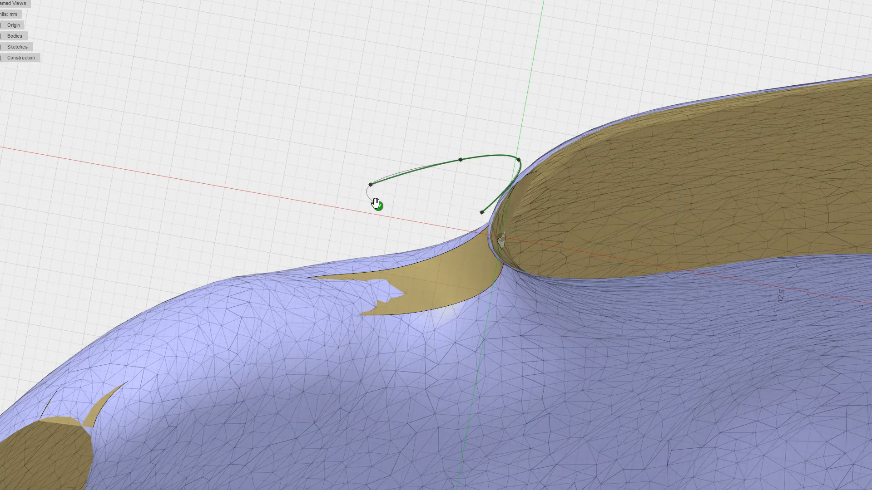
key(Escape)
right_click(454, 66)
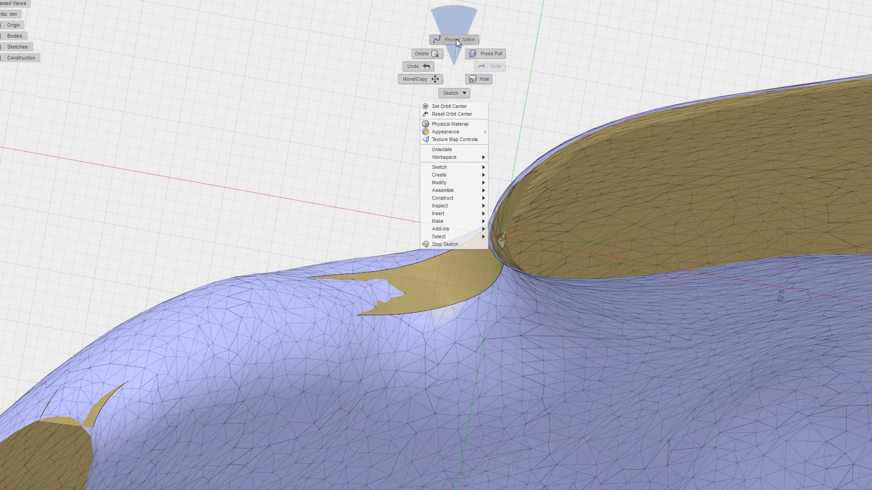
click(456, 39)
click(556, 300)
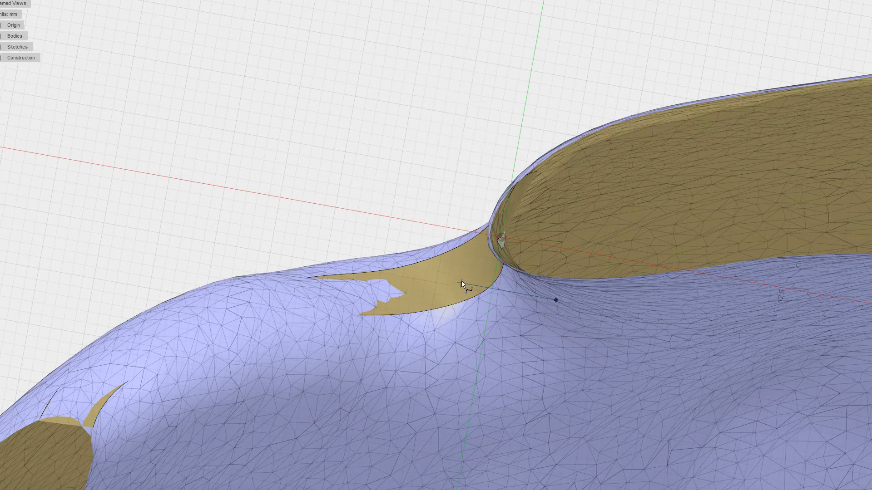
click(475, 251)
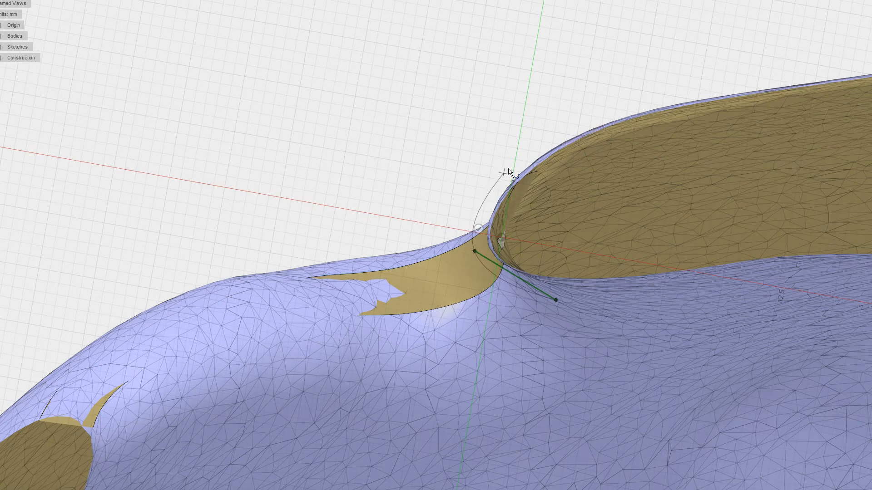
click(527, 159)
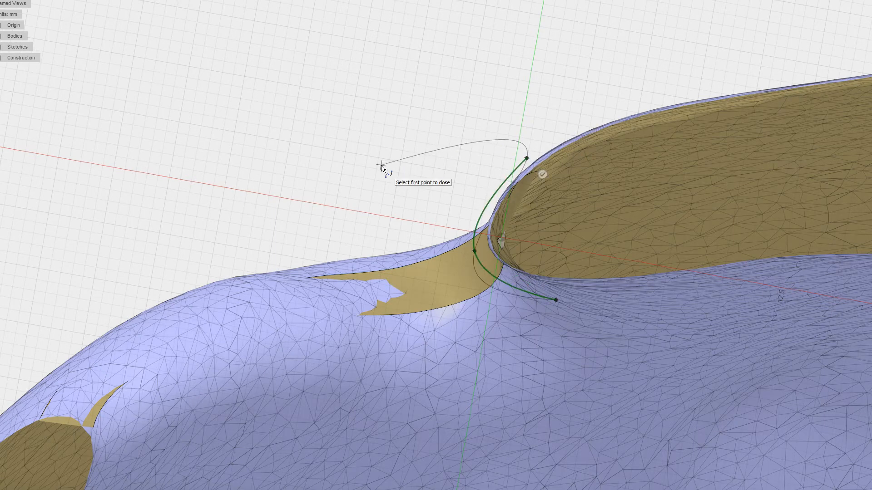
key(Escape)
- Sketch a six-point open spline from inside the skull, around the bone edge of the opening, and out over the outer surface
right_click(378, 147)
click(378, 120)
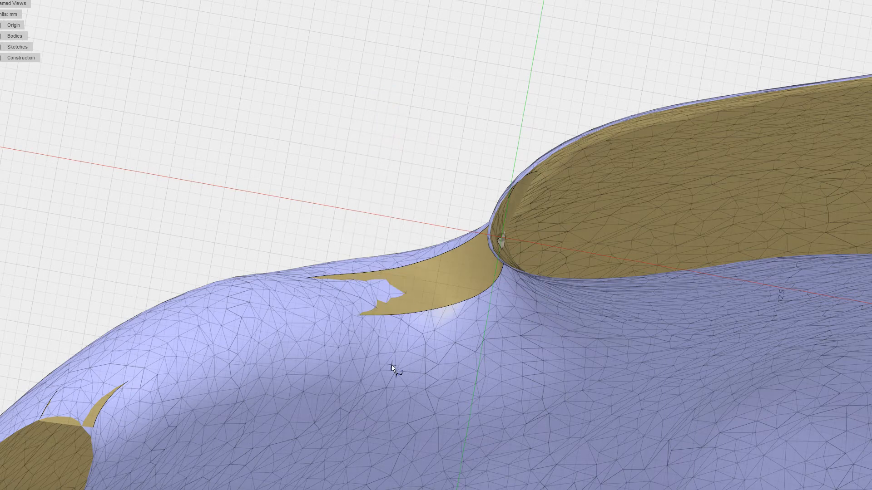
click(394, 353)
click(557, 296)
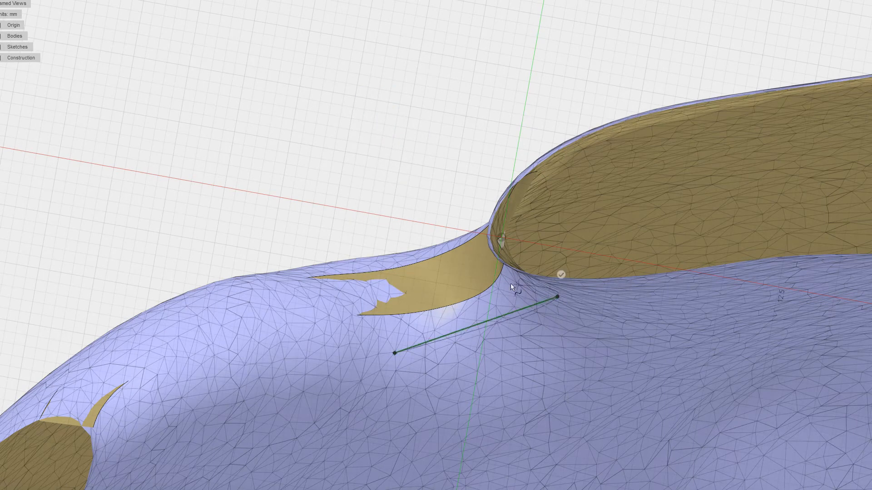
click(501, 280)
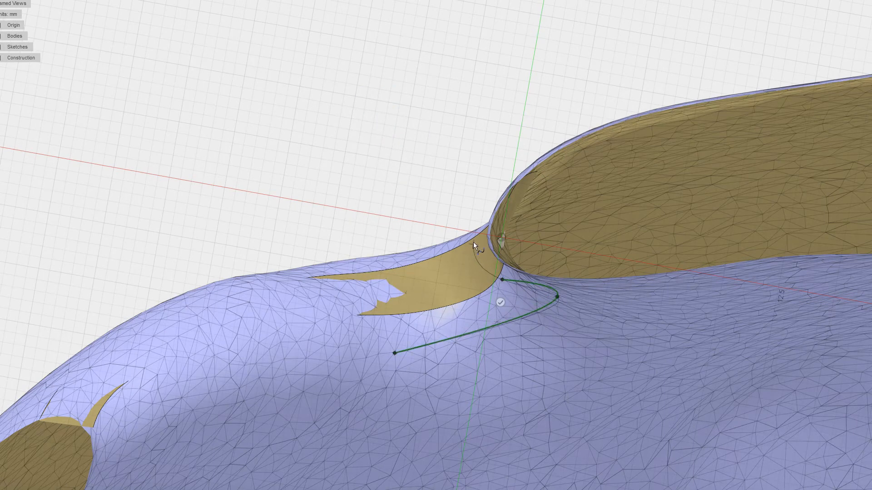
click(494, 190)
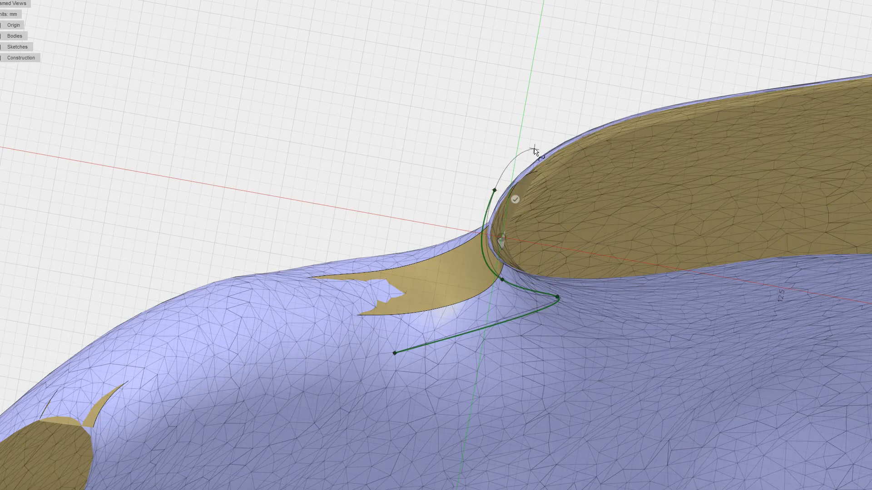
click(512, 167)
click(278, 209)
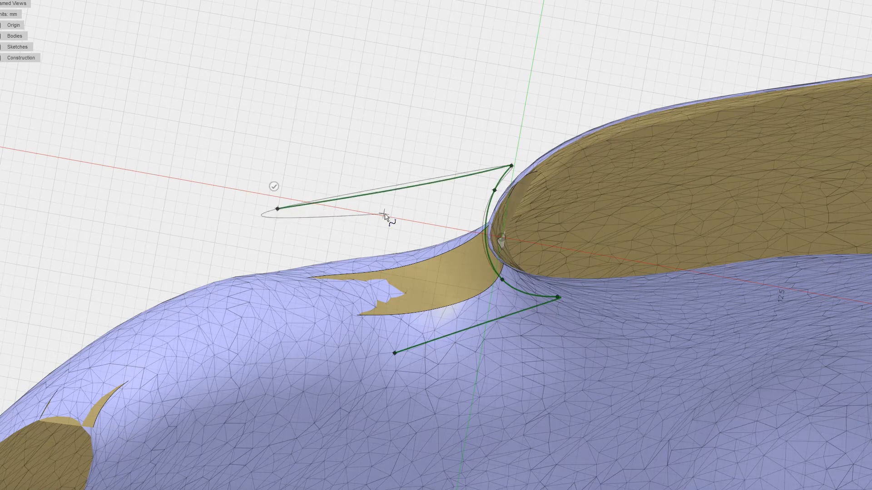
click(274, 186)
- Reshape the spline by adjusting its tangent handle near the rim, shifting the outer bend point outward and moving the inner endpoint away from the bone
scroll(492, 166, up, 3)
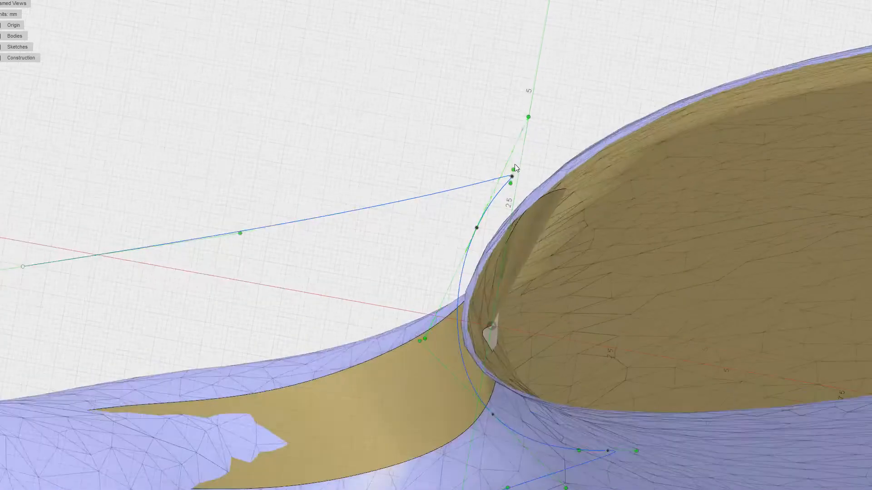
drag(528, 118, 558, 118)
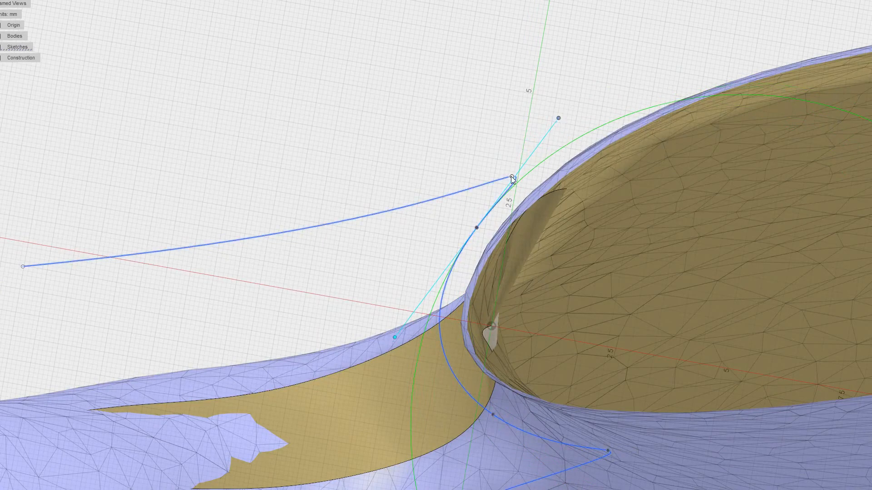
drag(512, 176, 464, 177)
middle_drag(352, 357, 508, 204)
scroll(526, 349, down, 3)
scroll(462, 352, down, 2)
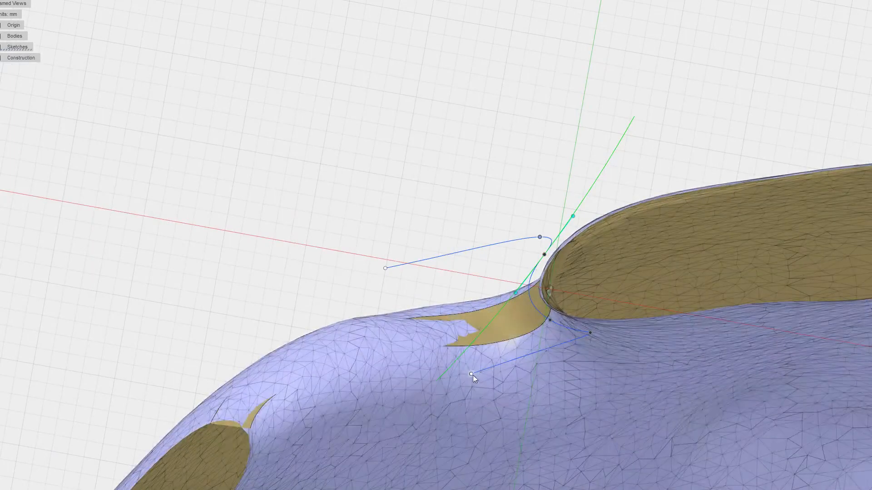
drag(471, 374, 495, 404)
- Shorten the spline's outer leg by moving its free endpoint close to the rim of the opening
shift+middle_drag(345, 149, 381, 193)
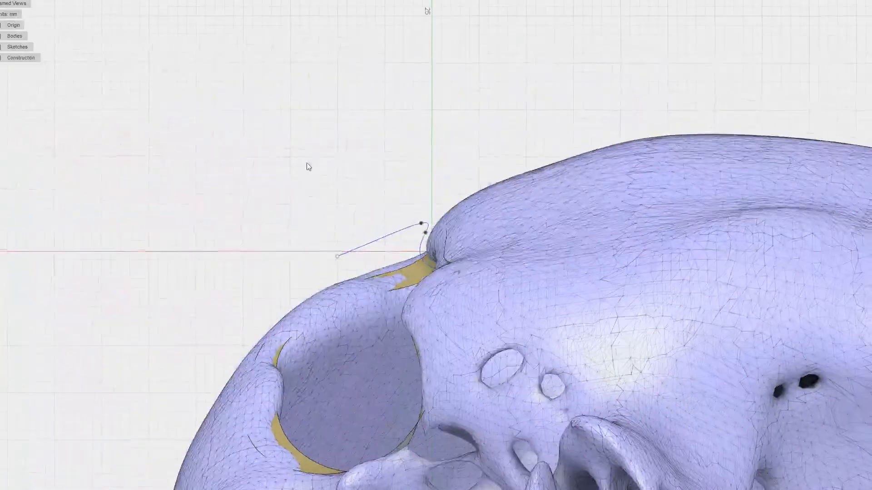
scroll(314, 183, up, 5)
drag(367, 336, 514, 274)
shift+middle_drag(416, 424, 454, 370)
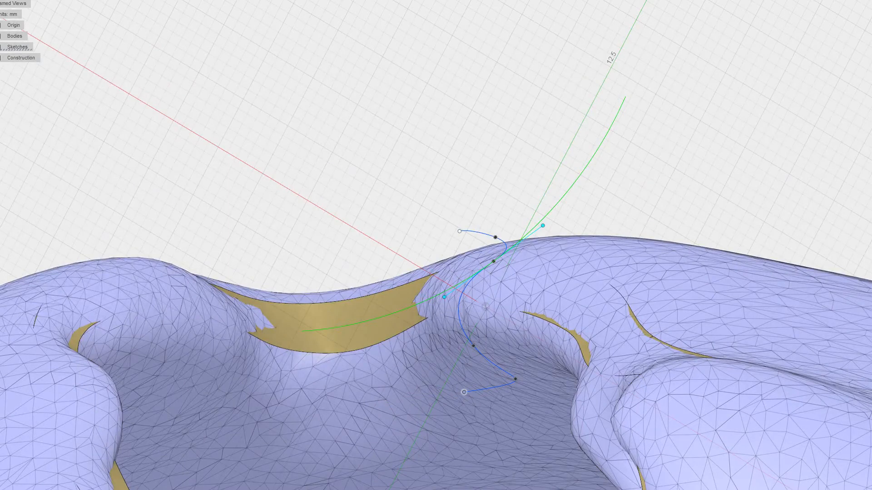
shift+middle_drag(464, 392, 454, 199)
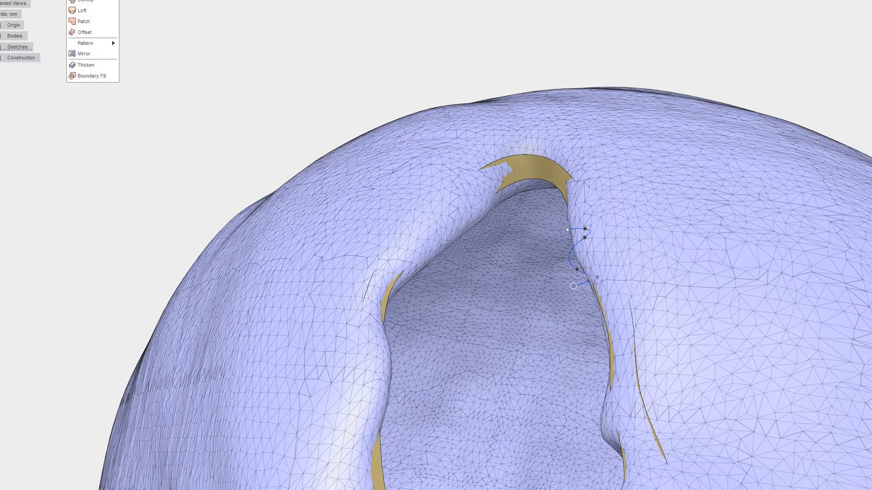
click(88, 2)
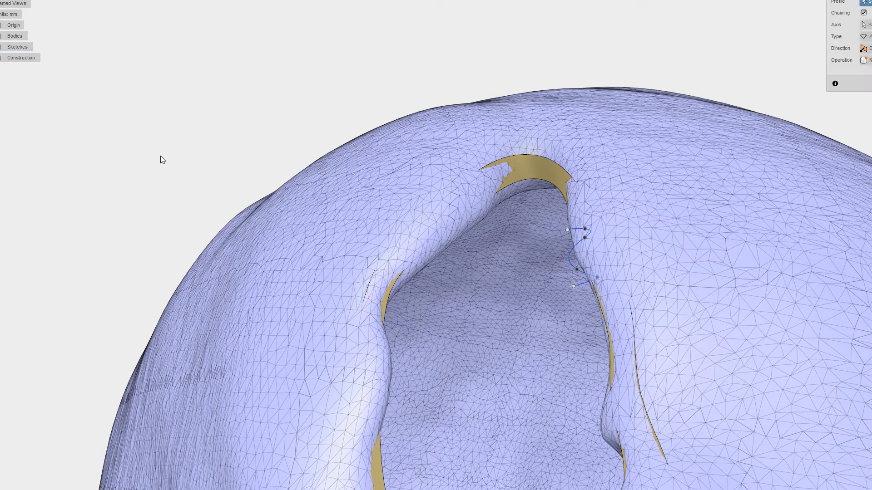
click(568, 258)
mouse_move(577, 29)
shift+middle_down()
mouse_move(589, 9)
mouse_move(601, 29)
mouse_move(574, 15)
mouse_move(573, 26)
mouse_move(586, 18)
mouse_move(559, 26)
mouse_move(586, 14)
mouse_move(572, 30)
shift+middle_up()
scroll(463, 168, up, 3)
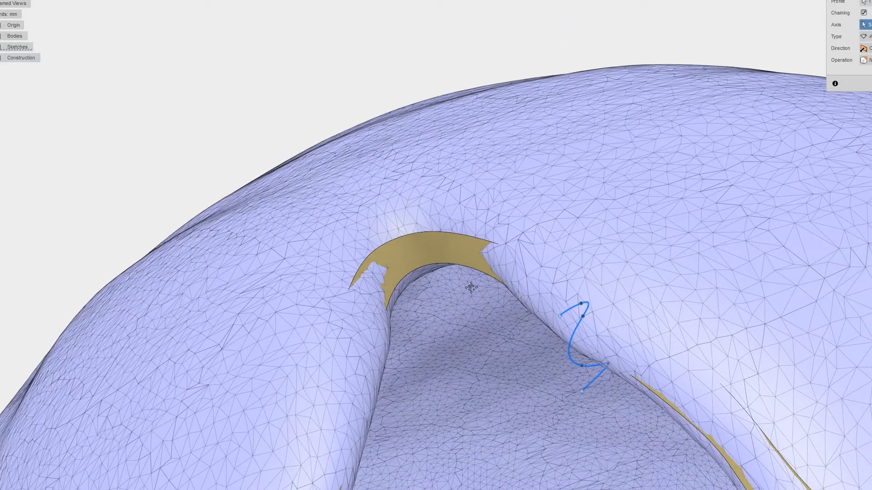
middle_drag(471, 287, 475, 282)
key(Escape)
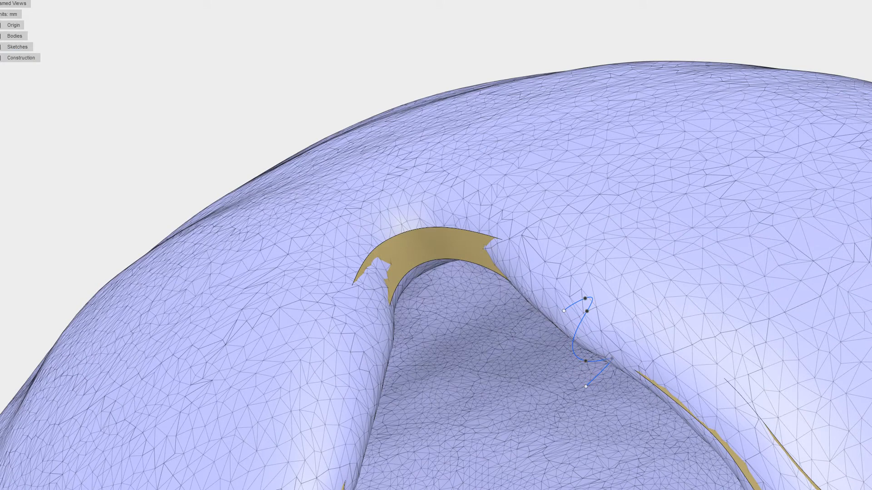
- Sweep the sketched spline profile as a surface along the edge that follows the rim of the skull opening
click(80, 0)
click(83, 3)
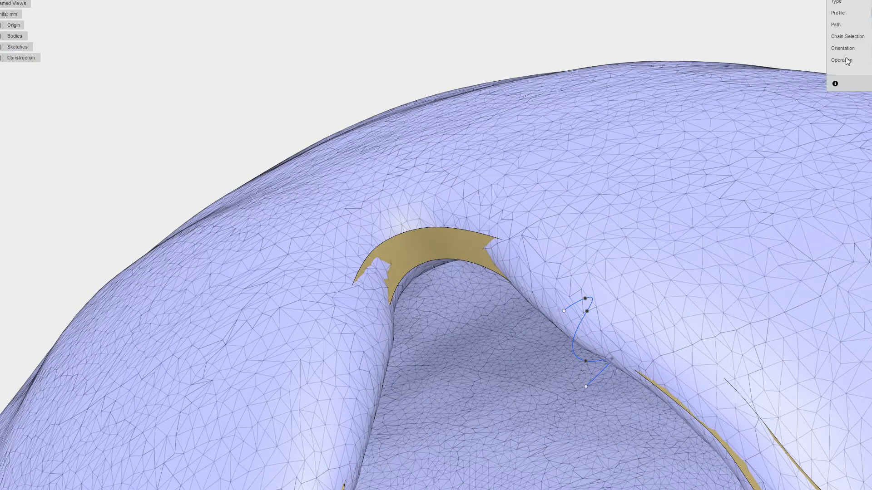
click(572, 337)
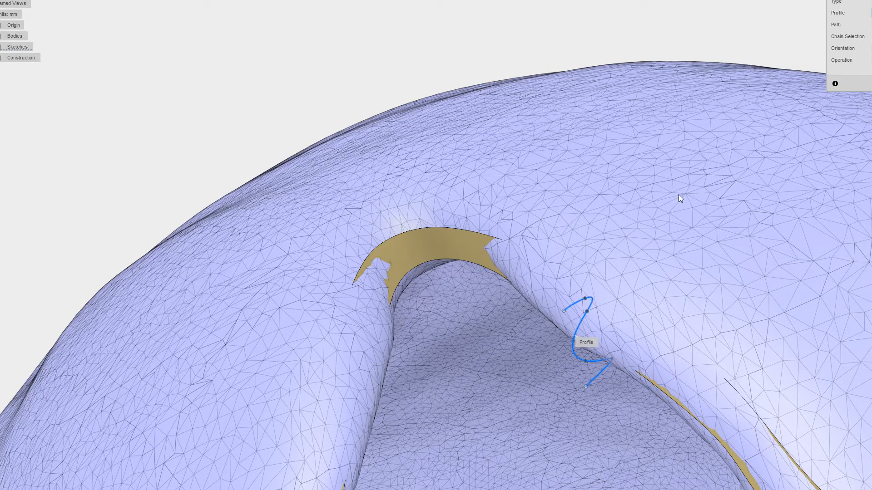
click(645, 377)
scroll(452, 369, down, 4)
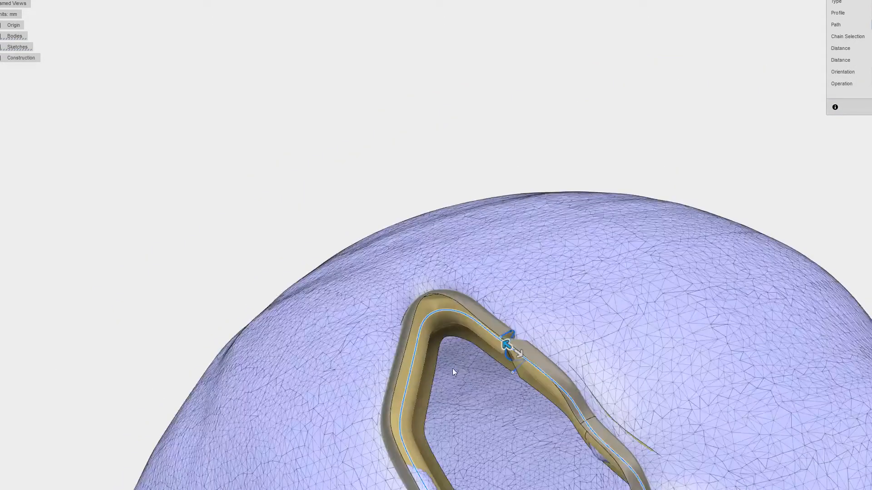
shift+middle_drag(452, 369, 477, 240)
shift+middle_drag(609, 163, 590, 119)
scroll(602, 33, up, 8)
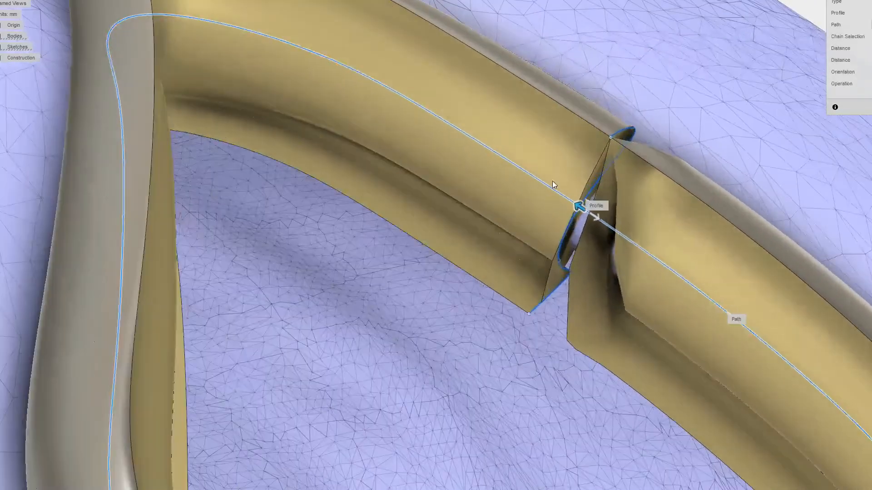
scroll(537, 248, down, 5)
scroll(544, 295, up, 3)
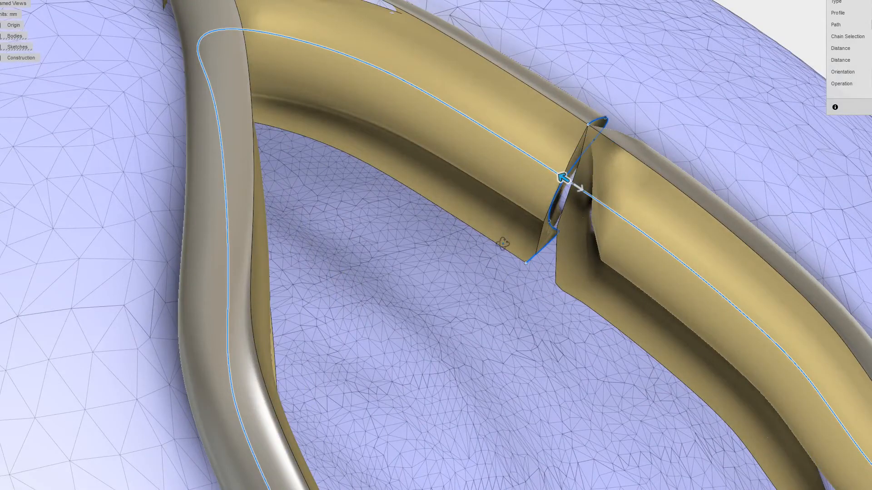
shift+middle_drag(503, 241, 579, 229)
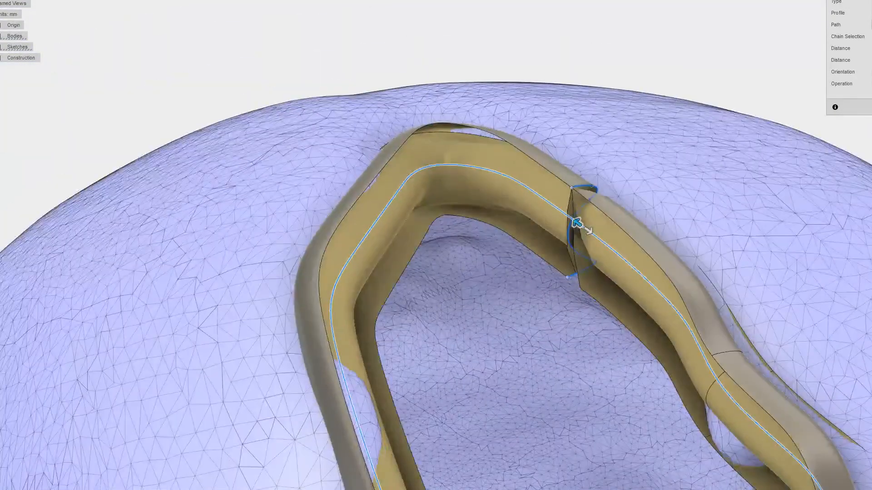
key(Return)
scroll(806, 77, down, 4)
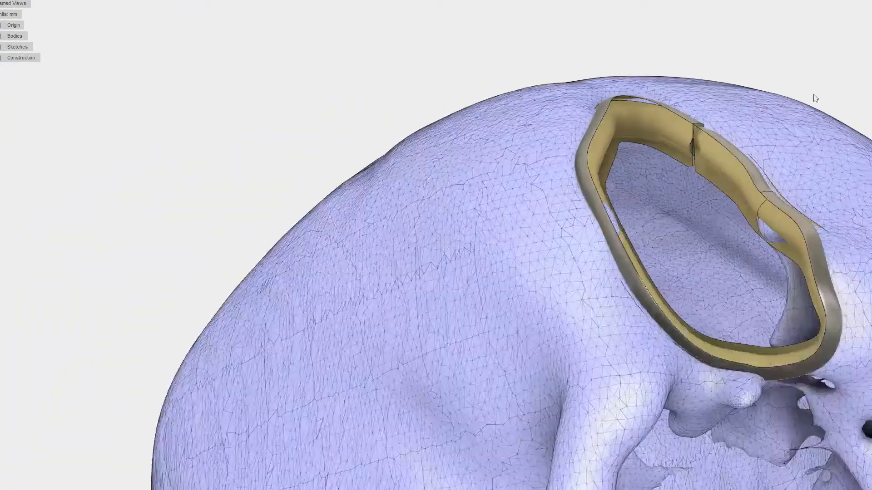
- Reopen the profile sketch, cut the spline out of it and finish the sketch
shift+middle_drag(590, 128, 363, 137)
click(1, 36)
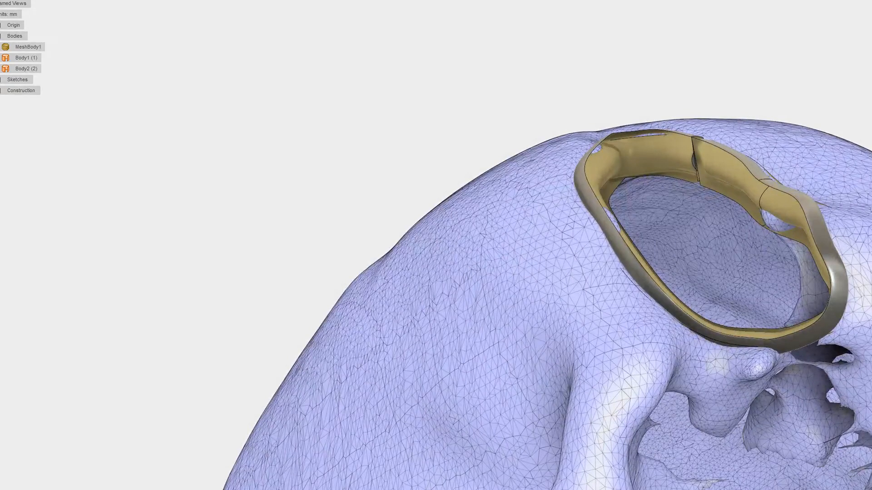
key(v)
shift+middle_drag(413, 155, 508, 236)
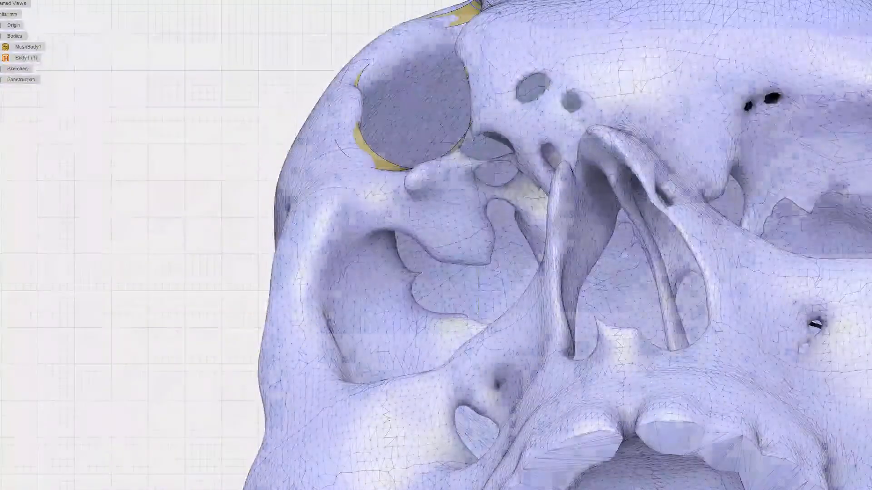
scroll(603, 211, up, 5)
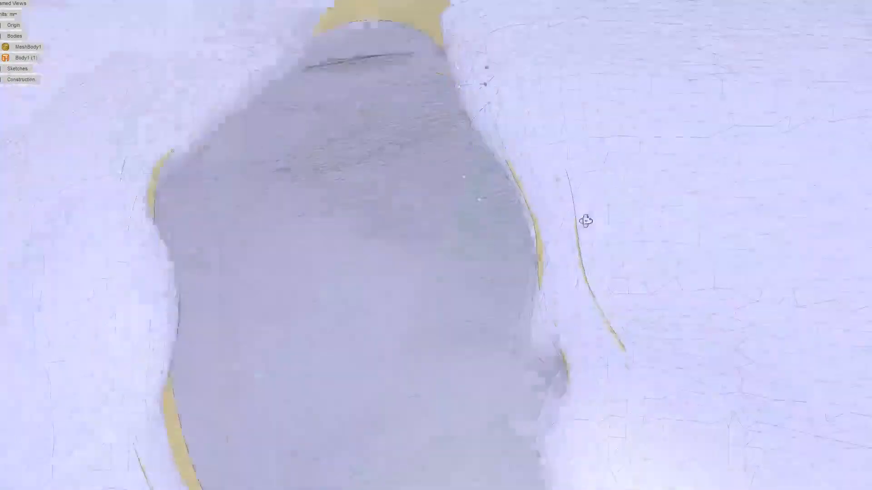
shift+middle_drag(584, 220, 583, 205)
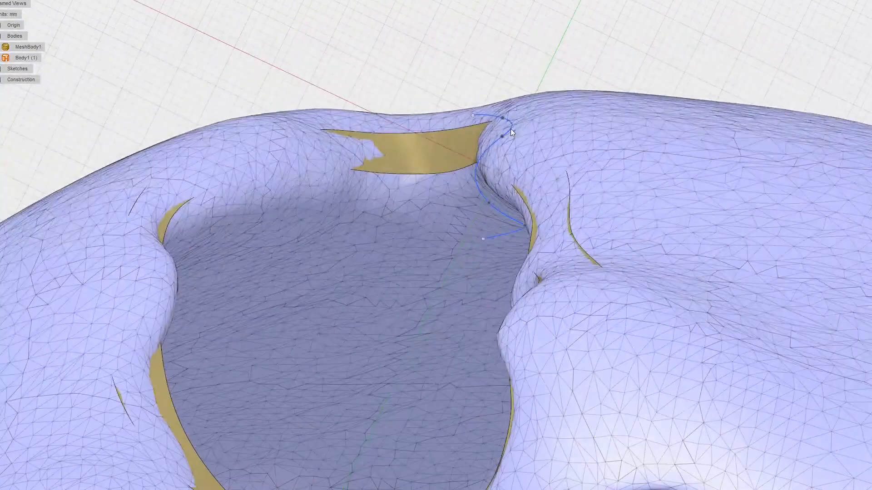
scroll(546, 141, up, 5)
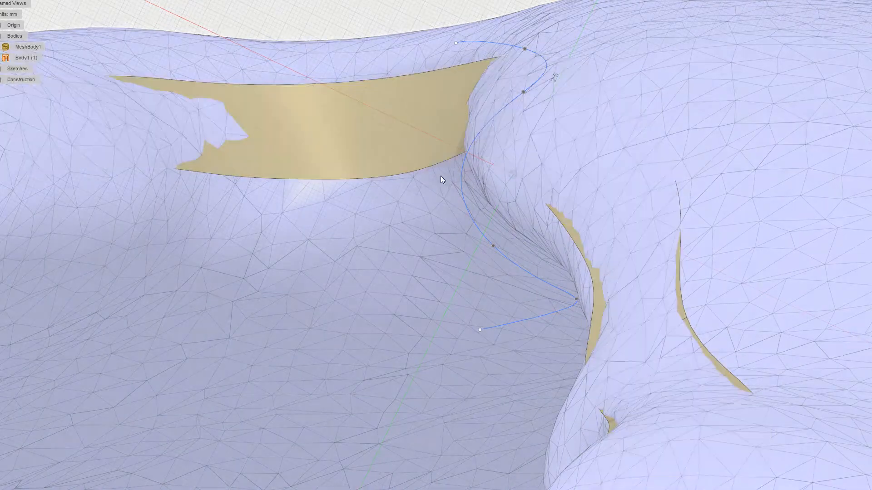
shift+middle_drag(441, 177, 438, 169)
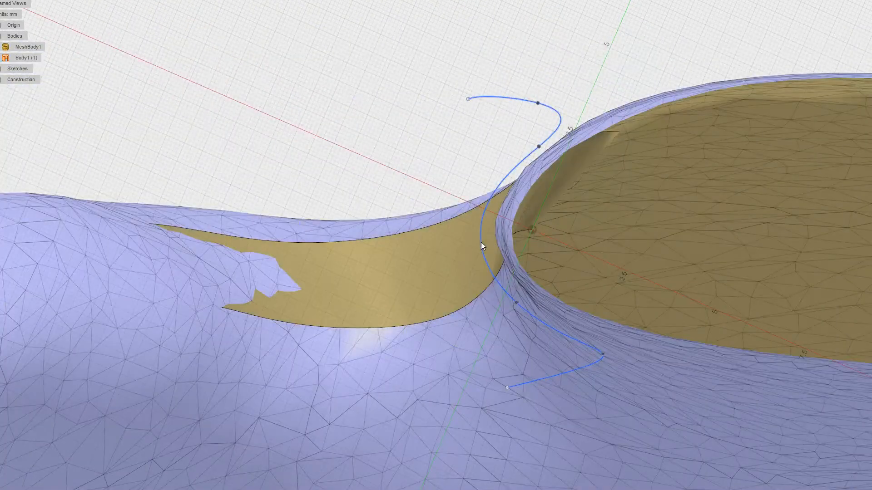
click(482, 245)
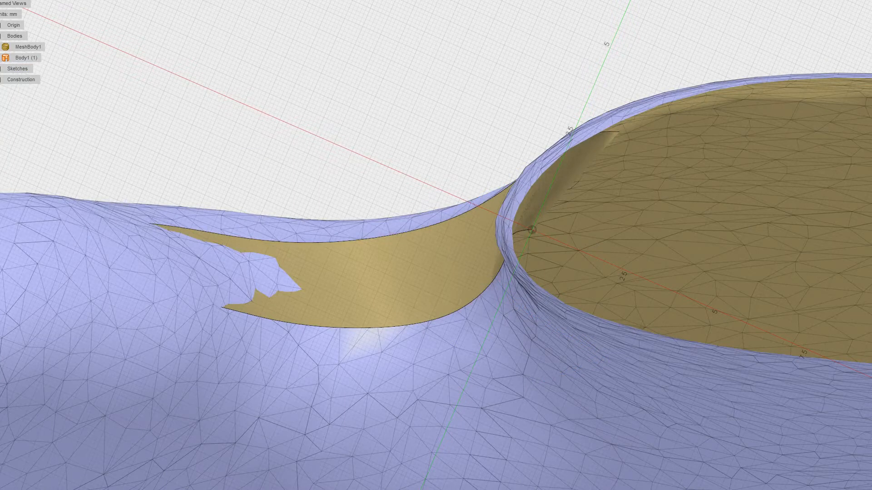
mouse_move(32, 21)
click(93, 20)
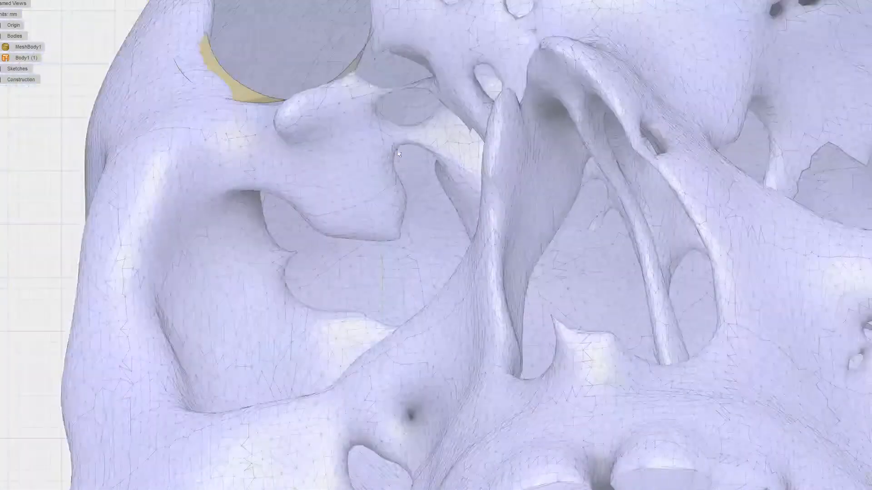
- Delete the swept surface around the skull opening
scroll(397, 153, down, 5)
scroll(301, 184, up, 4)
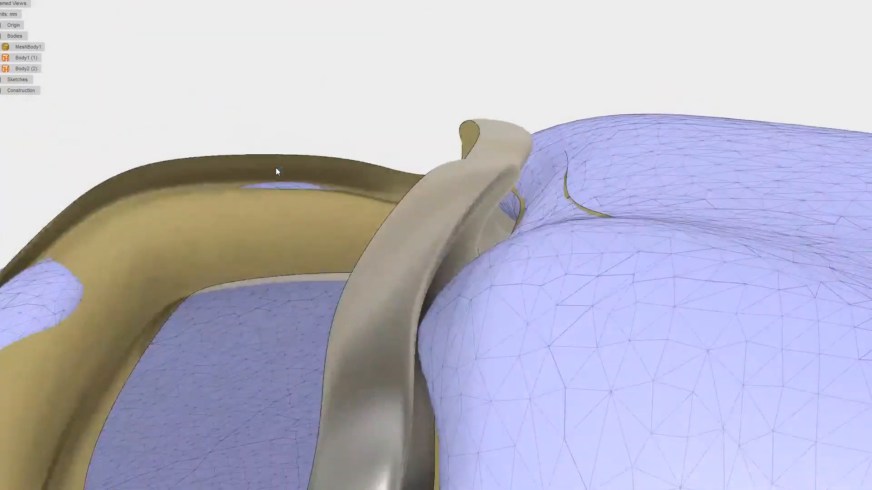
scroll(303, 173, down, 5)
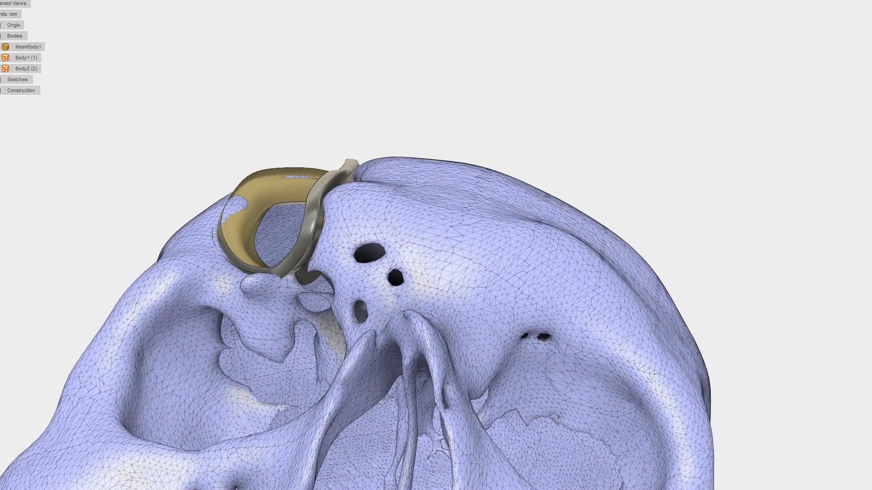
right_click(69, 489)
click(91, 489)
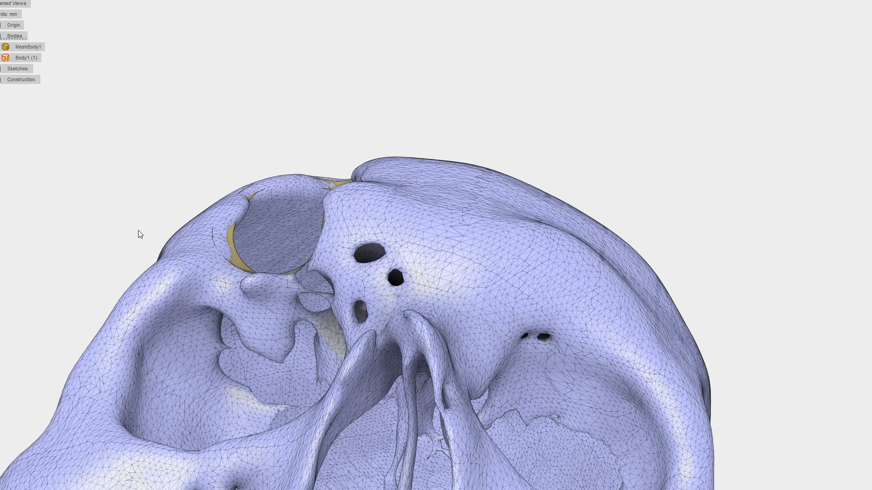
middle_drag(118, 92, 247, 49)
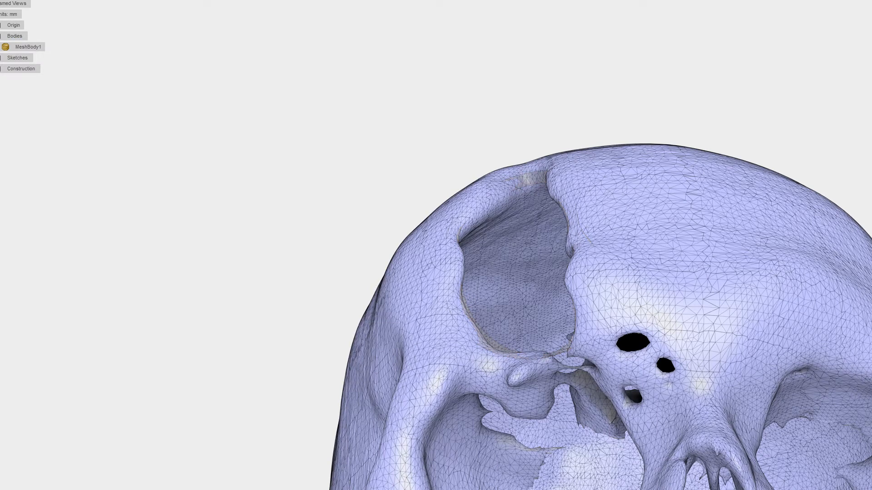
- Create a form sweep using the spline as profile and the edge around the skull opening as path
click(21, 0)
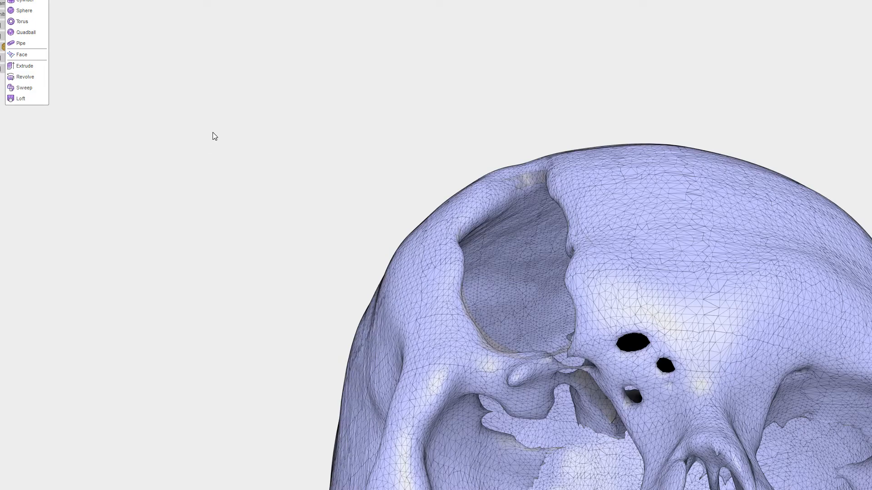
click(23, 88)
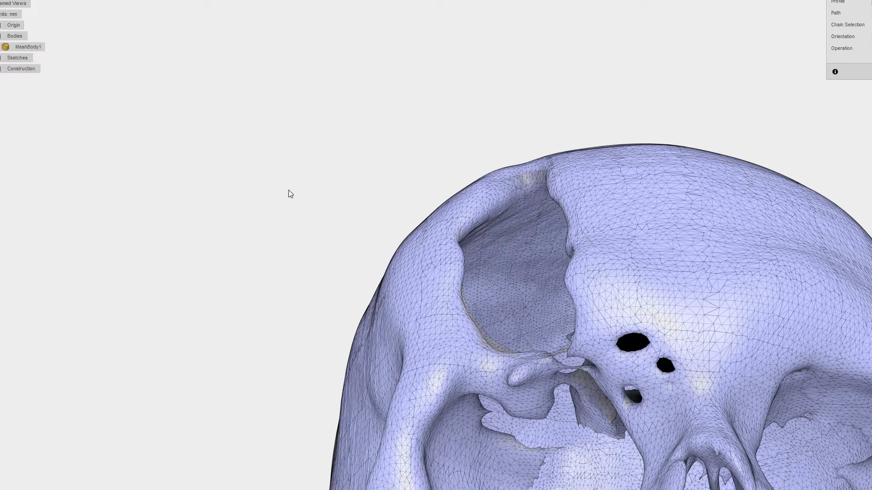
shift+middle_drag(315, 129, 355, 125)
scroll(180, 400, up, 2)
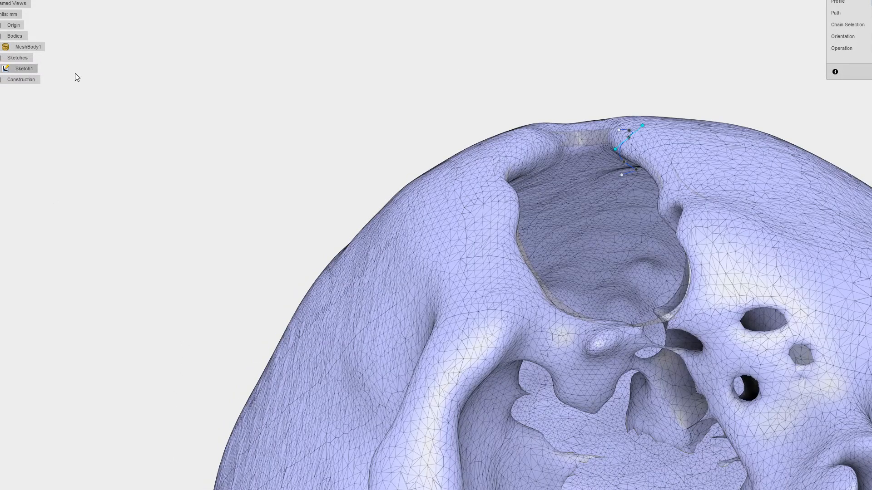
scroll(671, 13, up, 3)
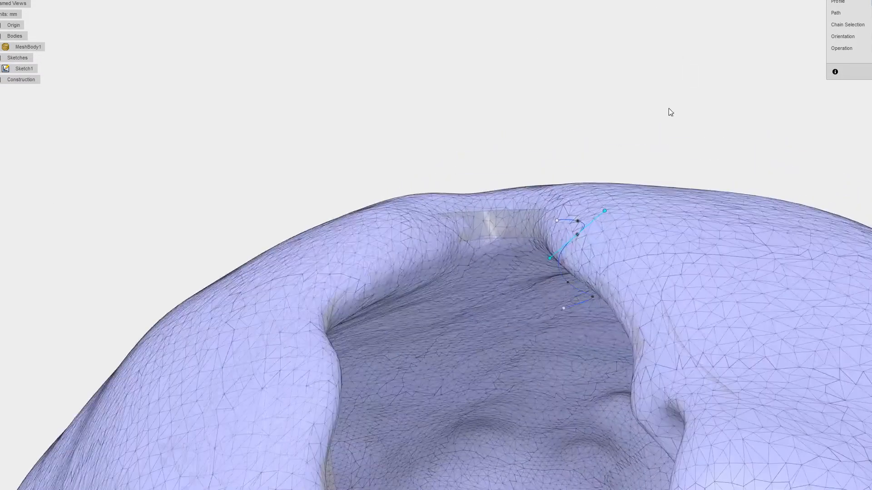
click(562, 277)
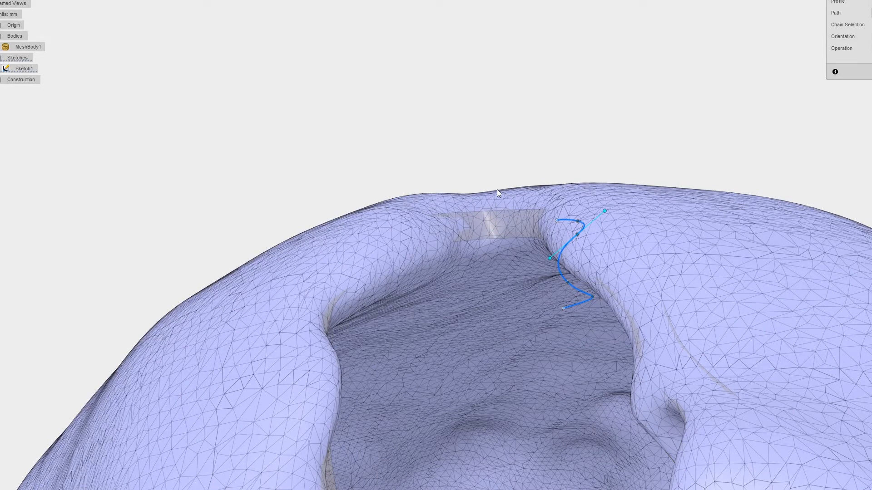
click(519, 238)
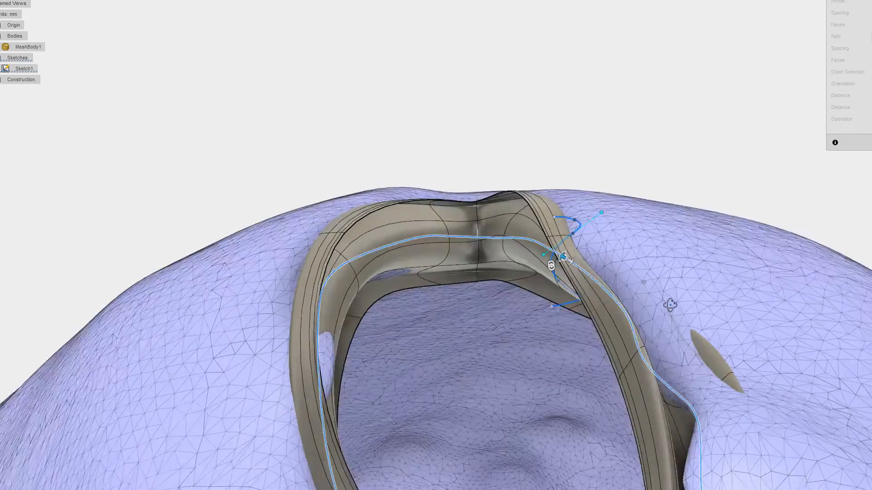
mouse_move(670, 305)
shift+middle_down()
mouse_move(681, 300)
mouse_move(663, 311)
shift+middle_up()
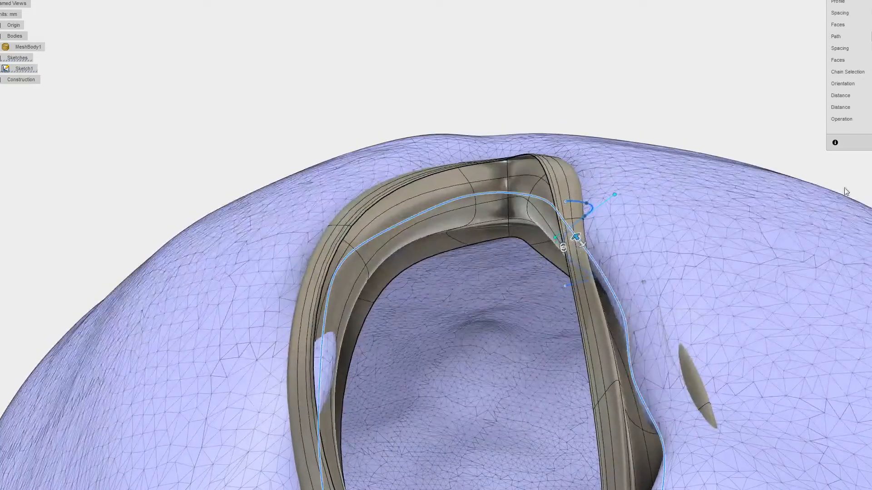
key(Return)
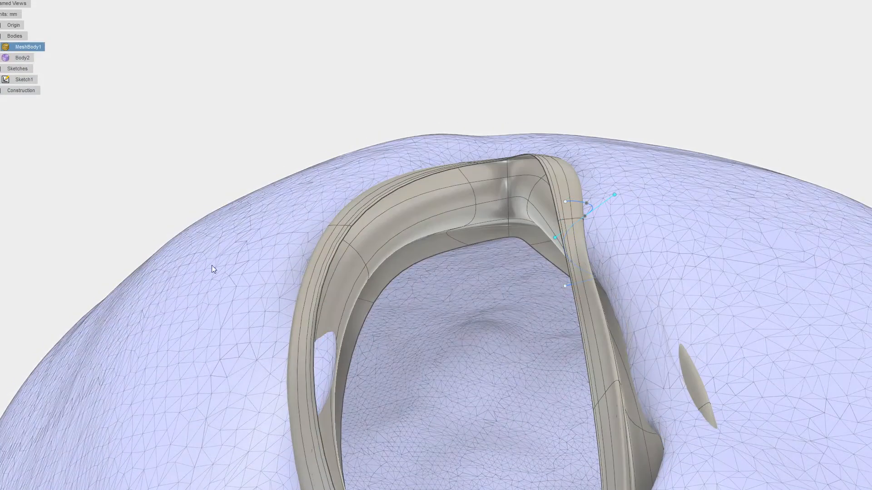
- Extend the swept form's outer open edge loop with new faces toward the opening's centre, scaling the loop to about 0.43
middle_drag(250, 317, 319, 175)
mouse_move(360, 238)
shift+middle_down()
mouse_move(350, 212)
mouse_move(364, 238)
shift+middle_up()
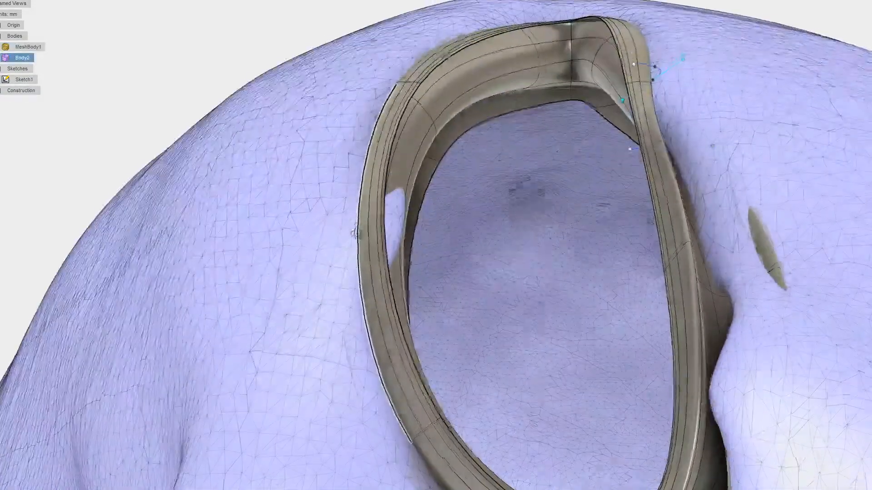
double_click(385, 238)
right_click(385, 238)
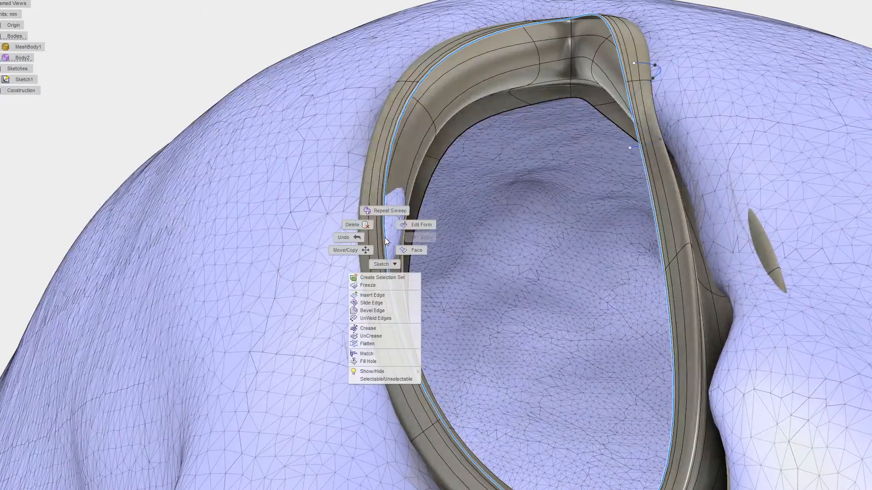
click(426, 227)
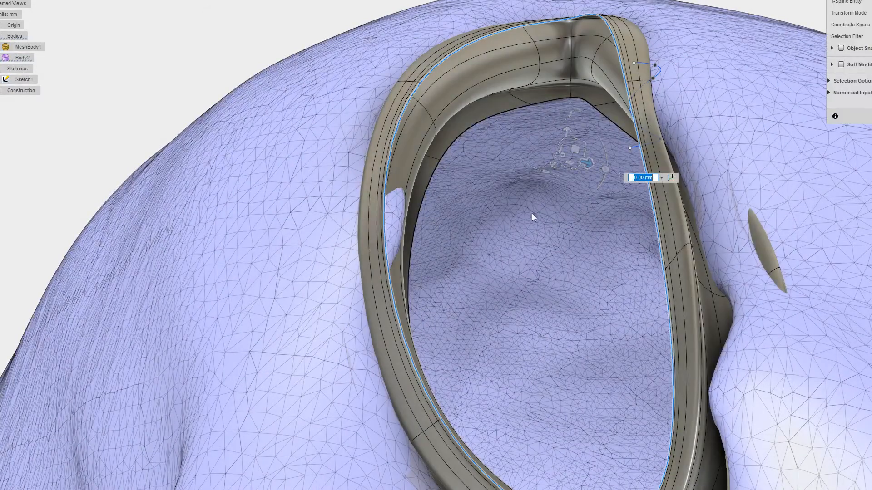
shift+middle_drag(532, 214, 527, 240)
mouse_move(564, 144)
mouse_down()
mouse_move(539, 155)
mouse_move(582, 143)
mouse_up()
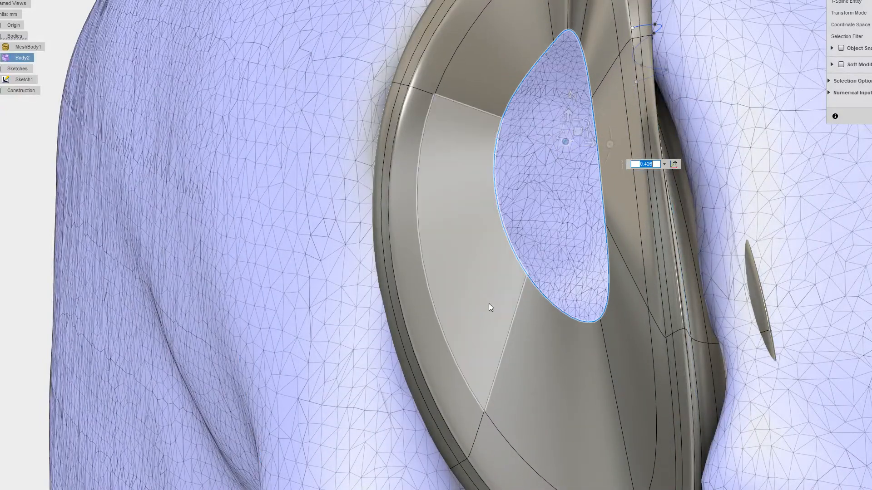
shift+middle_drag(490, 305, 502, 252)
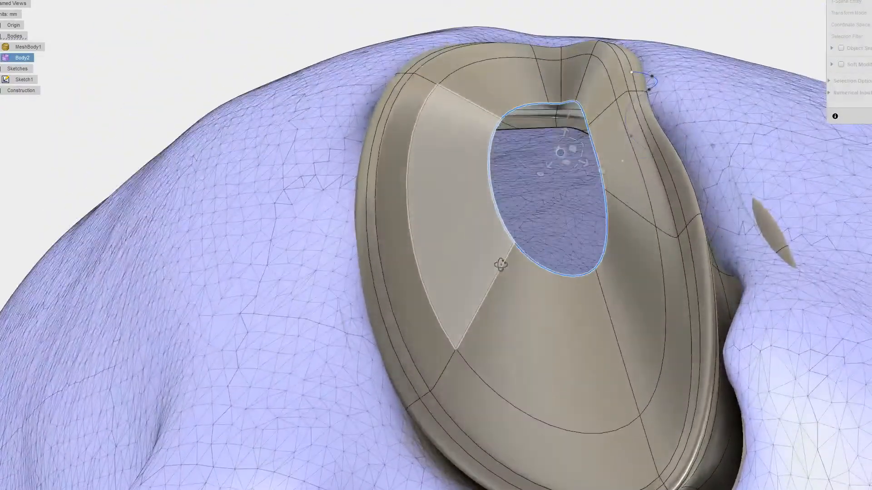
click(869, 116)
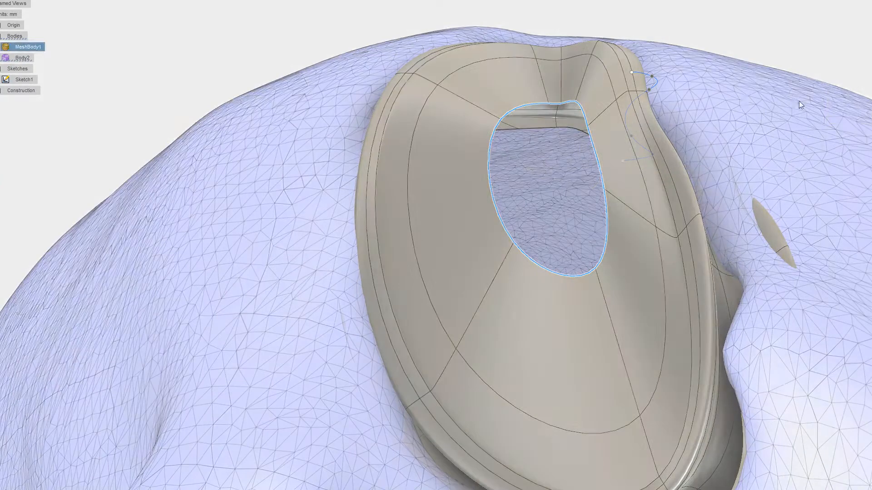
- Hide the skull mesh and extend the swept form's remaining open edge loop with new faces drawn in toward the opening's centre
click(27, 47)
key(v)
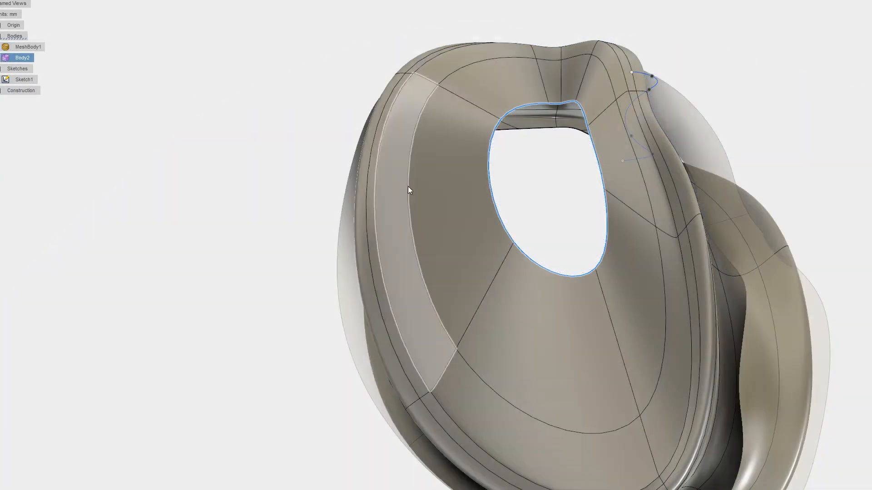
shift+middle_drag(841, 236, 598, 233)
double_click(575, 203)
right_click(574, 202)
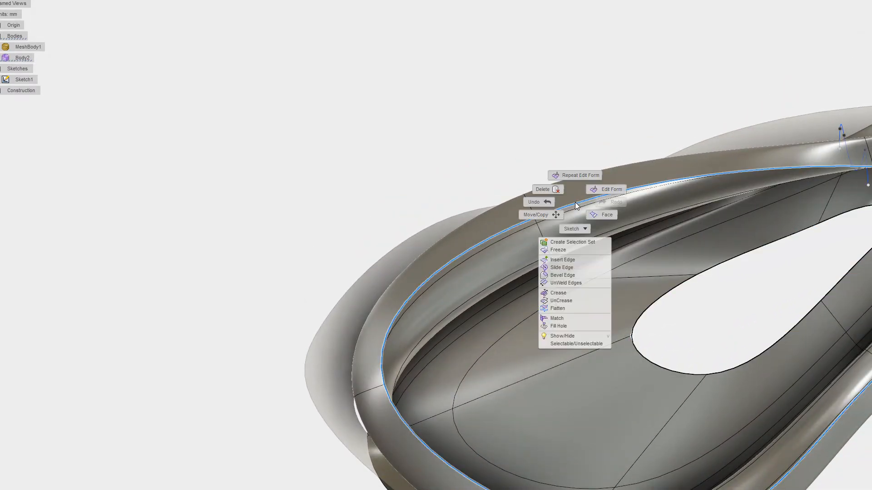
click(607, 190)
shift+middle_drag(664, 302, 686, 266)
drag(838, 248, 839, 278)
click(871, 116)
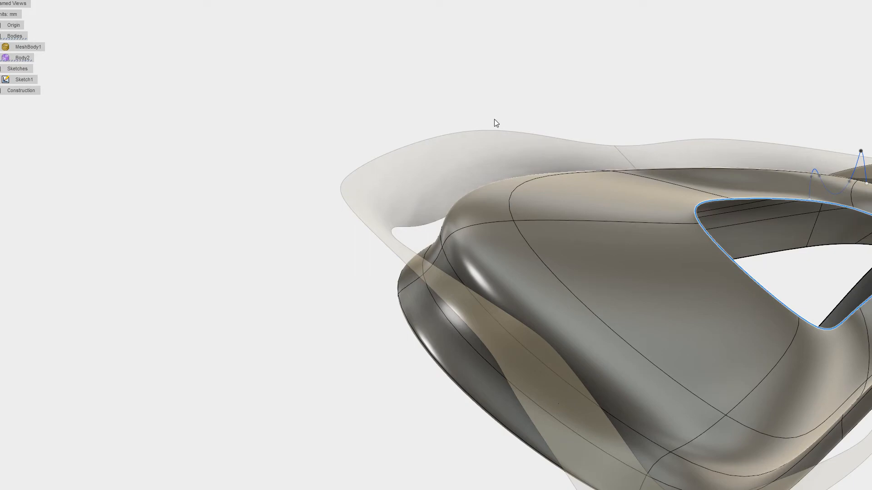
mouse_move(394, 88)
shift+middle_down()
mouse_move(415, 121)
mouse_move(483, 151)
mouse_move(459, 144)
shift+middle_up()
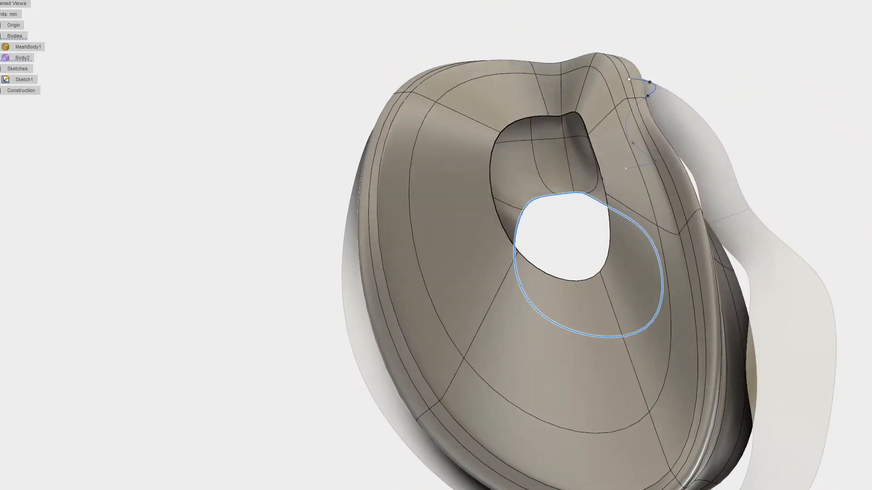
- Close the opening bounded by the newly extended edge loop using Fill Hole
click(86, 1)
click(84, 45)
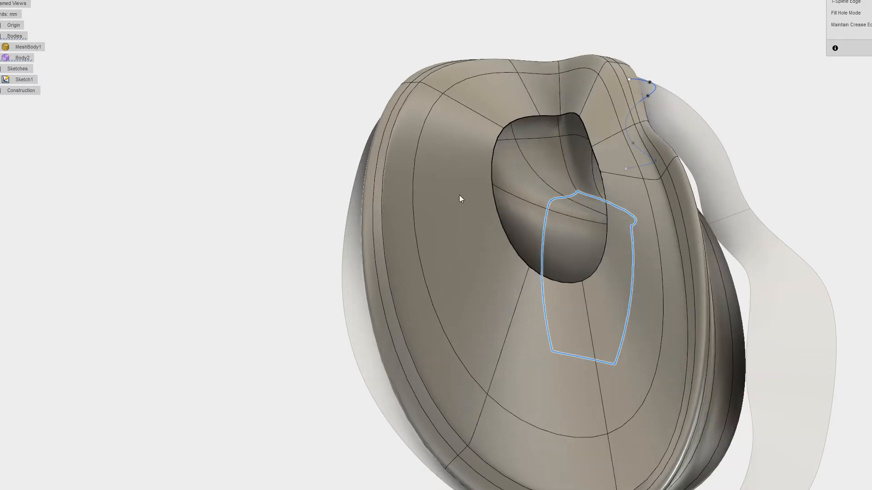
middle_drag(745, 161, 777, 179)
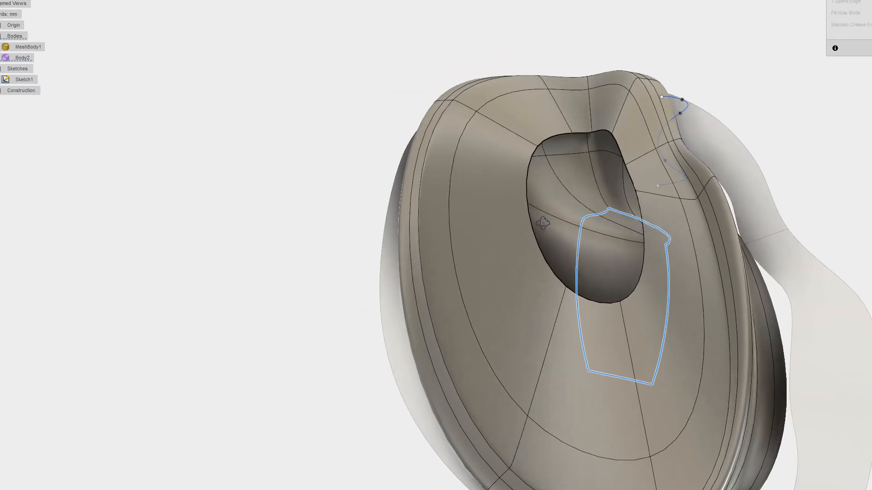
shift+middle_drag(543, 223, 705, 203)
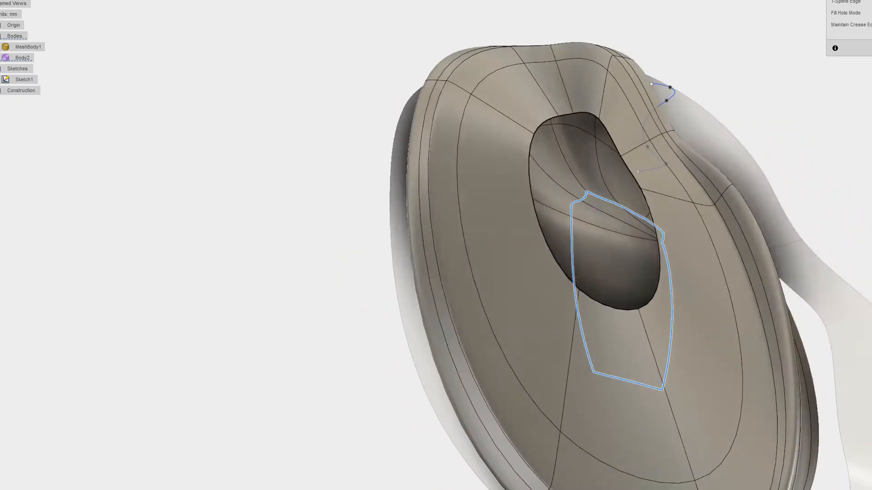
click(871, 48)
- Fill the hole on the form's outer side and finish the form
right_click(837, 61)
click(831, 39)
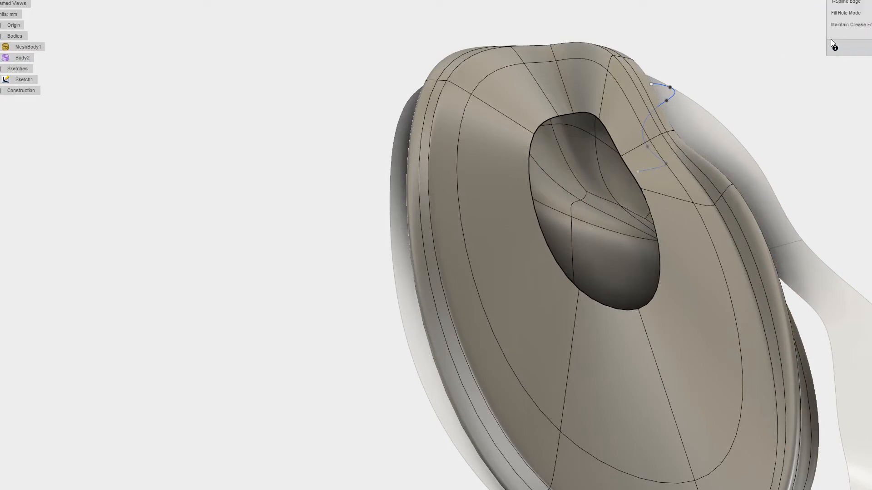
click(529, 169)
click(871, 48)
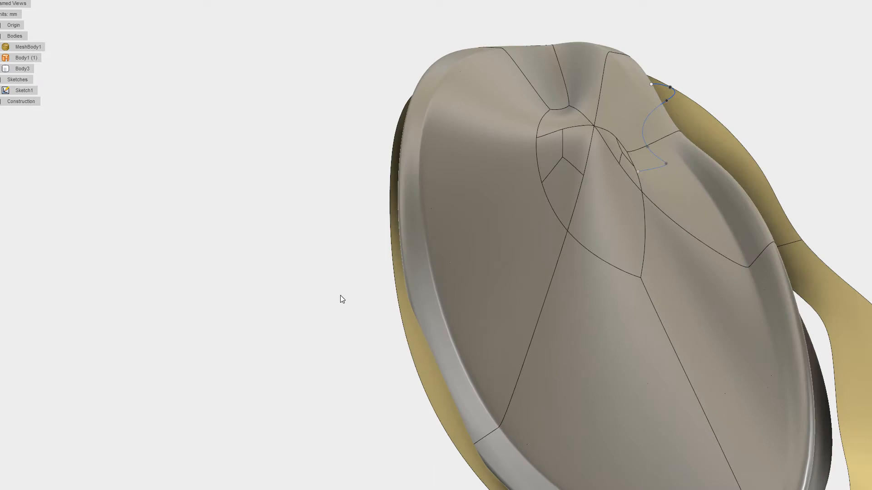
- Show the skull mesh around the implant, inspect the fit and undo finishing the form
shift+middle_drag(341, 298, 293, 325)
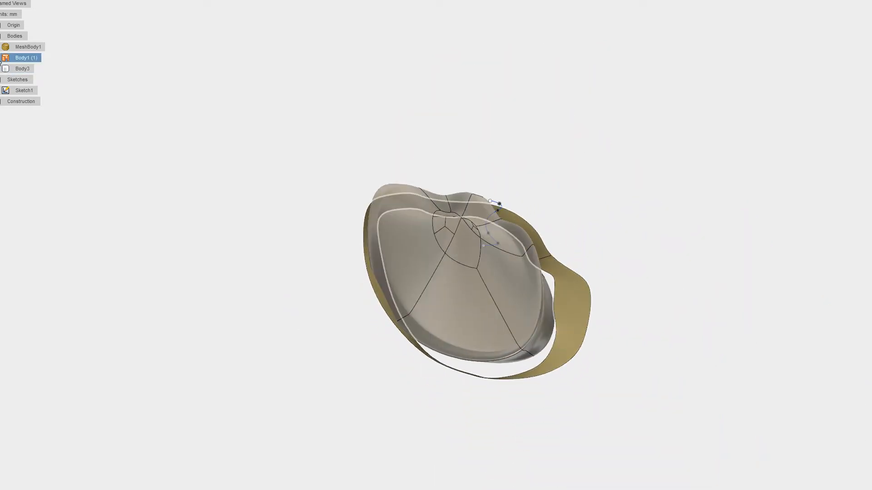
click(0, 47)
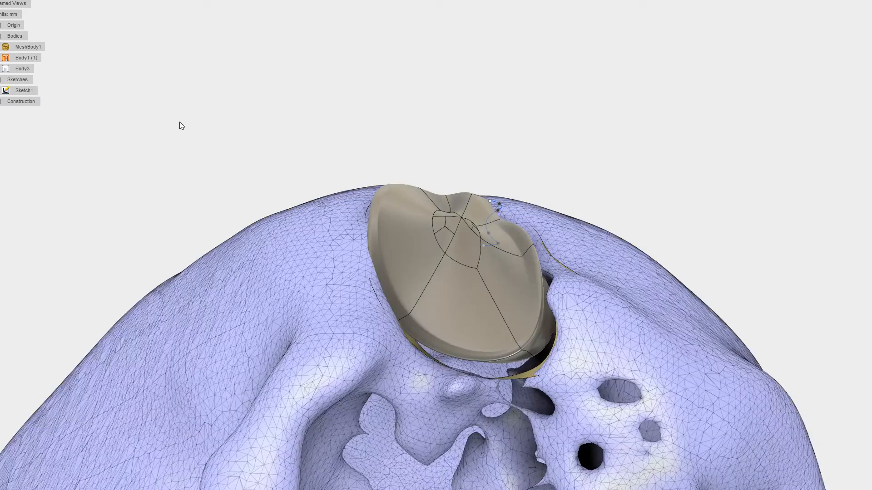
shift+middle_drag(283, 218, 257, 227)
click(429, 341)
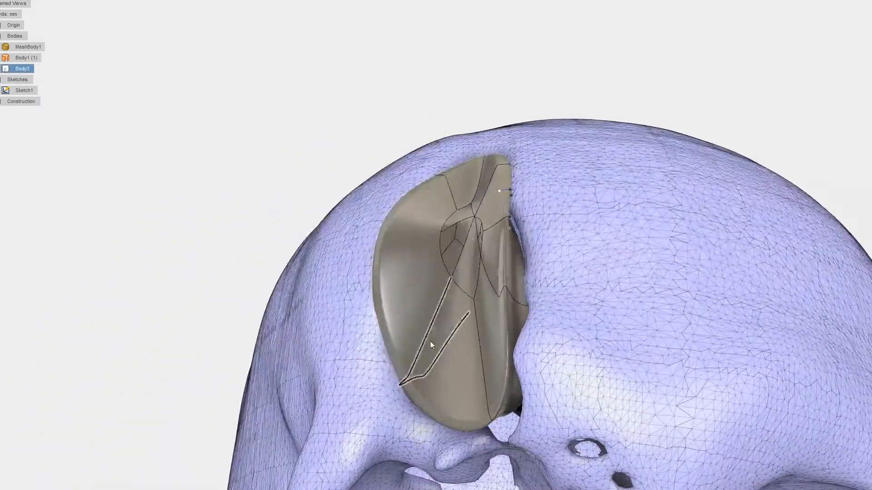
shift+middle_drag(444, 369, 416, 309)
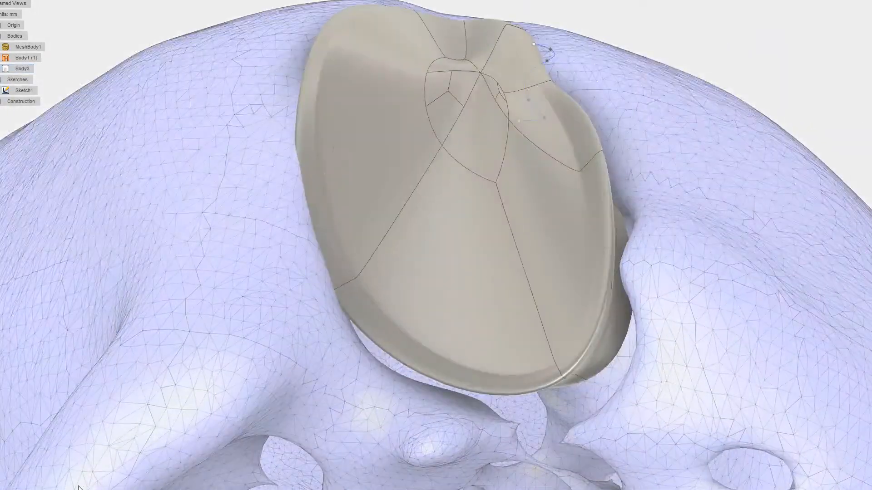
key(ctrl+z)
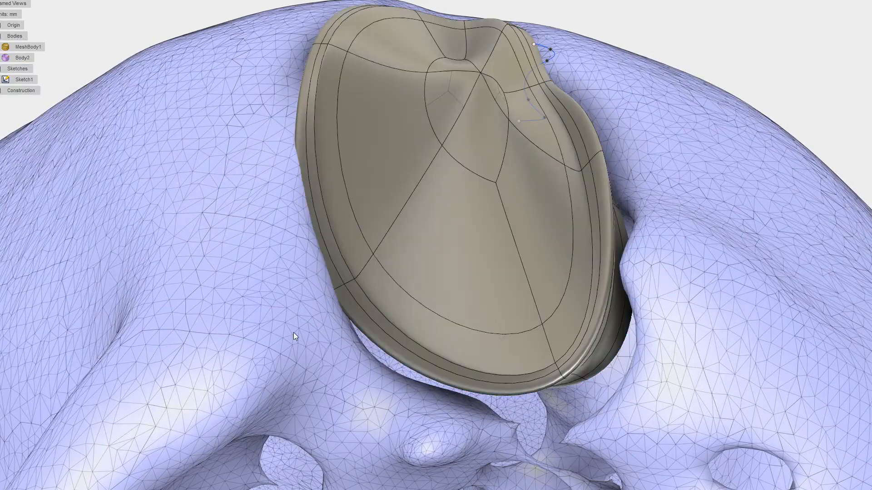
shift+middle_drag(467, 258, 465, 285)
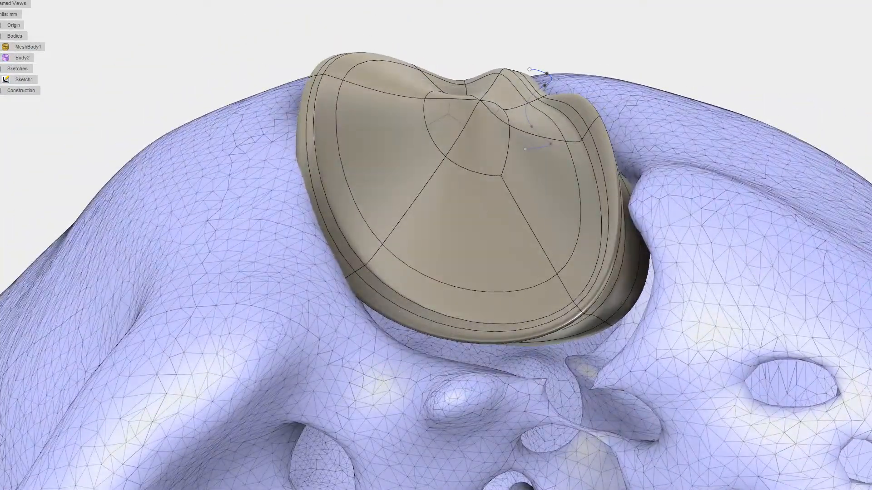
click(59, 1)
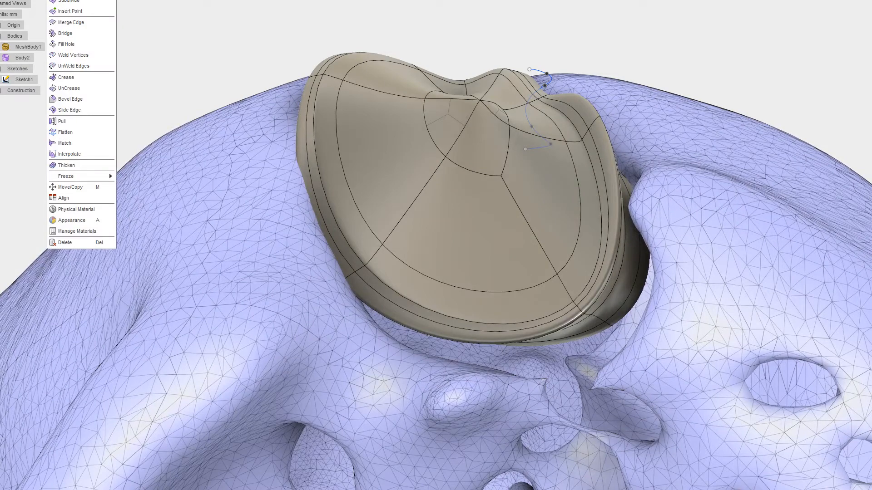
click(61, 122)
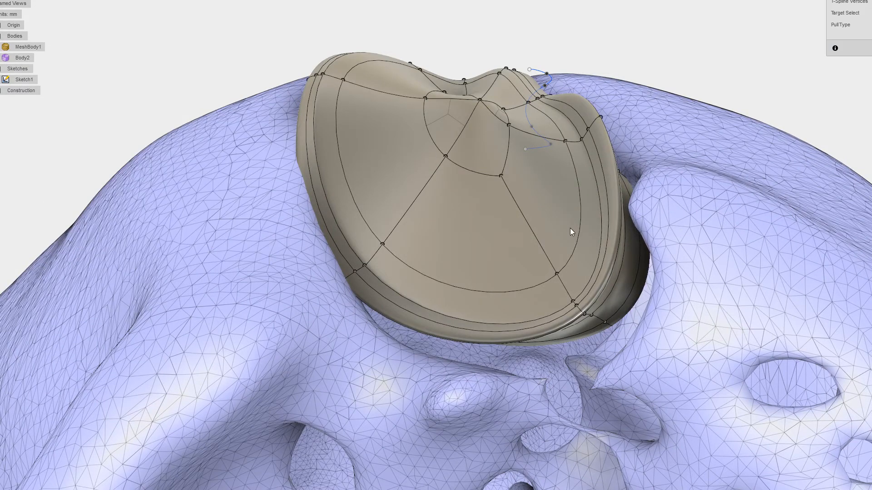
scroll(647, 386, up, 3)
shift+middle_drag(613, 352, 612, 320)
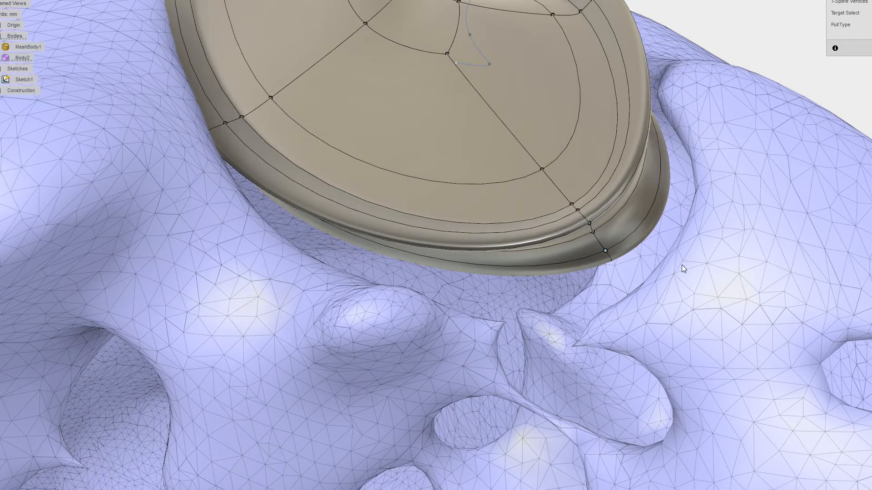
mouse_move(682, 266)
shift+middle_down()
mouse_move(666, 268)
mouse_move(672, 275)
mouse_move(670, 263)
shift+middle_up()
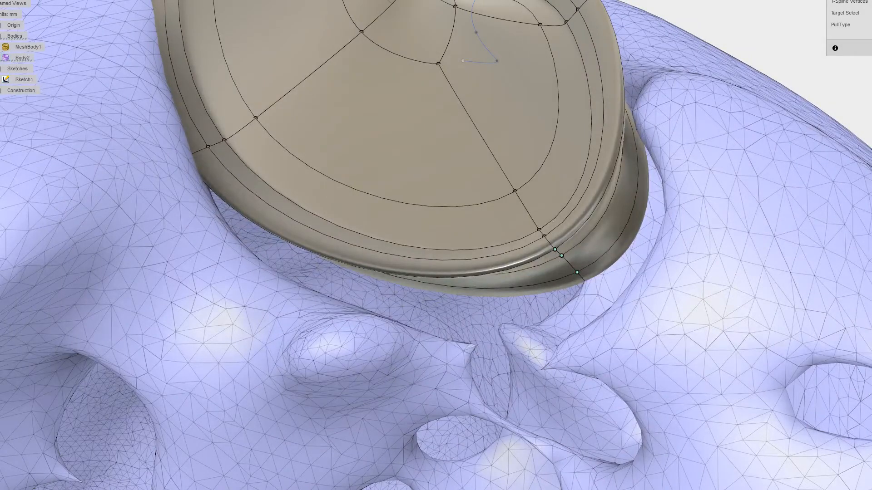
shift+middle_drag(674, 254, 663, 313)
shift+middle_drag(759, 268, 741, 240)
- Edit the form with Object Snap enabled and move the vertex at the implant's lower corner outward by about 4.8 mm
right_click(835, 3)
click(853, 0)
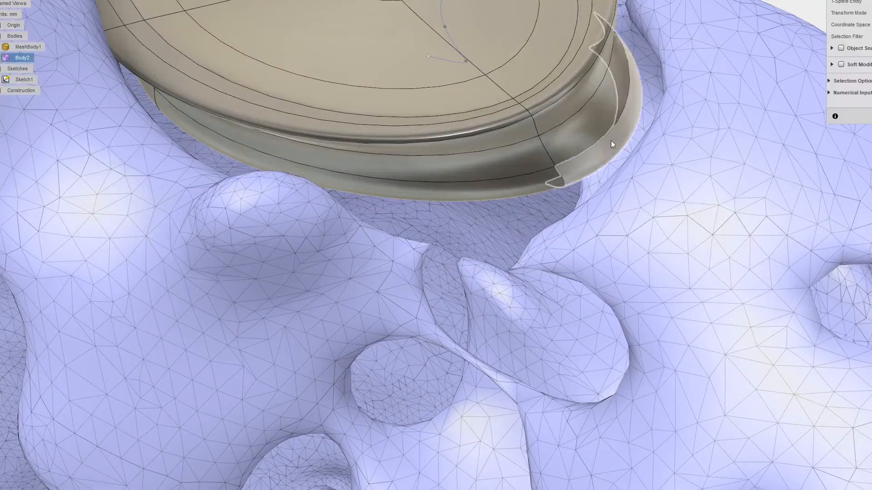
click(840, 48)
click(565, 163)
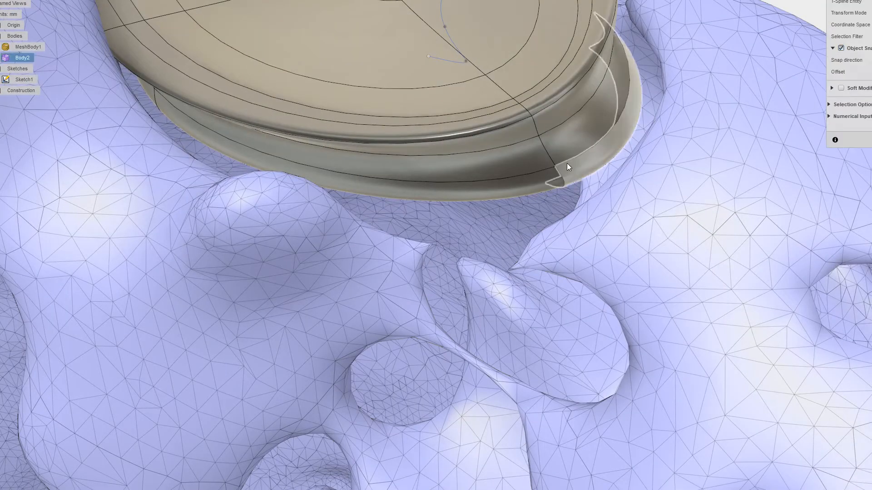
shift+middle_drag(554, 220, 612, 332)
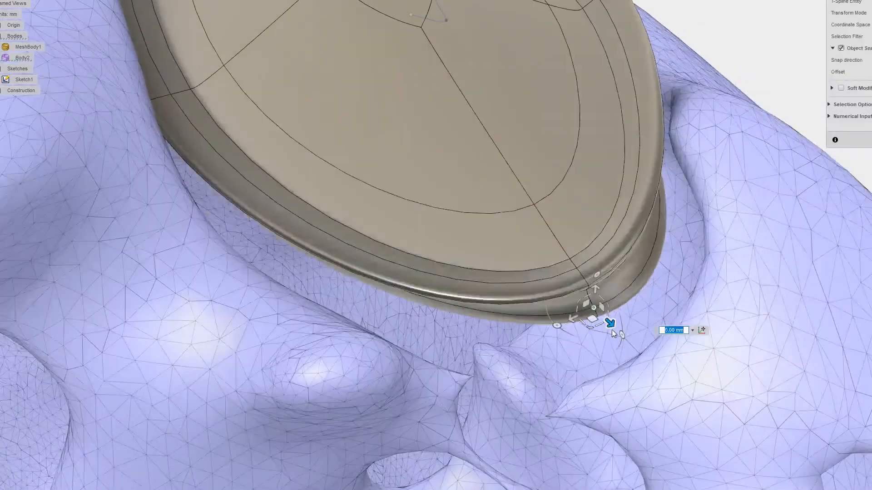
drag(610, 324, 677, 397)
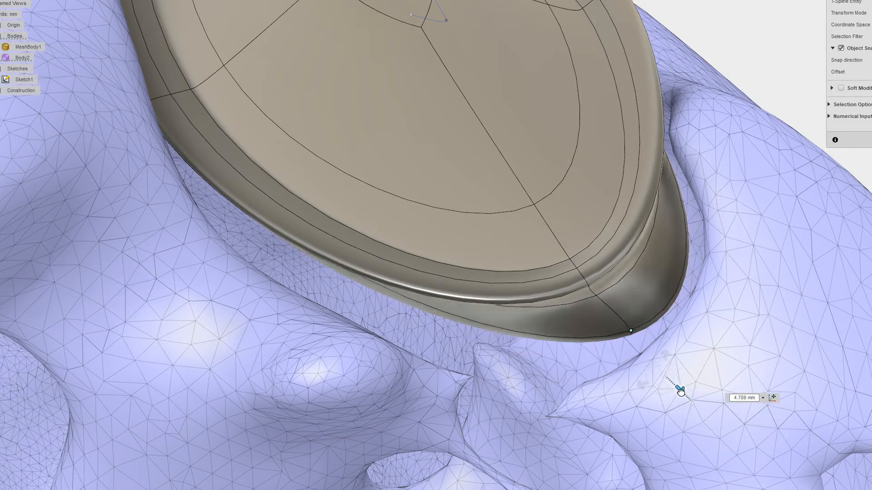
- Move the same lower corner vertex farther outward in the view plane, up to the rim of the skull opening
shift+middle_drag(676, 396, 694, 312)
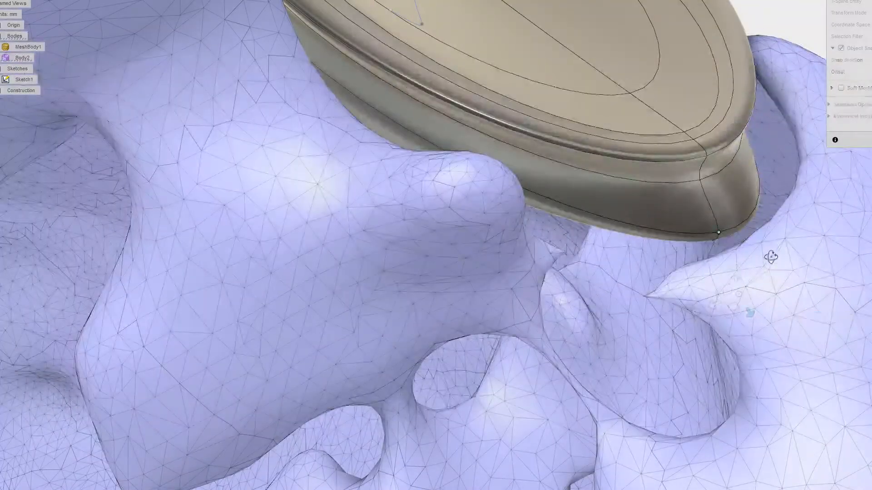
shift+middle_drag(771, 257, 631, 270)
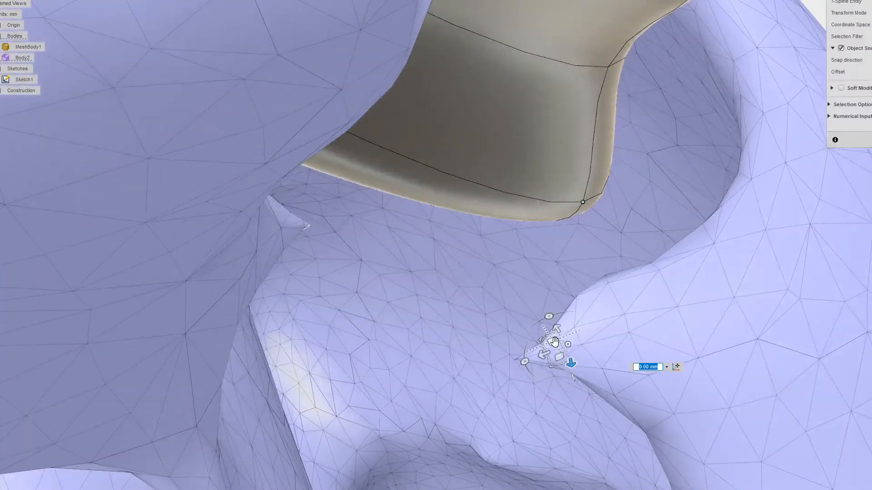
drag(554, 341, 852, 358)
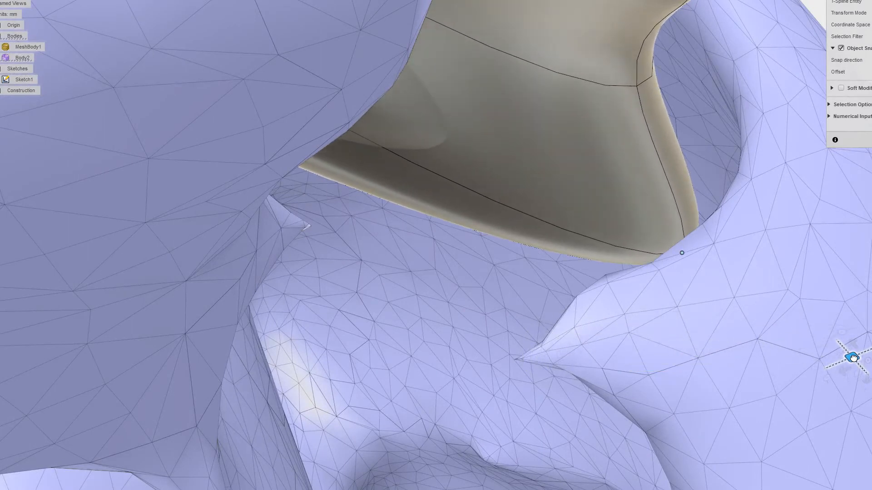
- Move the neighbouring vertex above the lower corner outward so the implant's side wall reaches the skull mesh
click(636, 86)
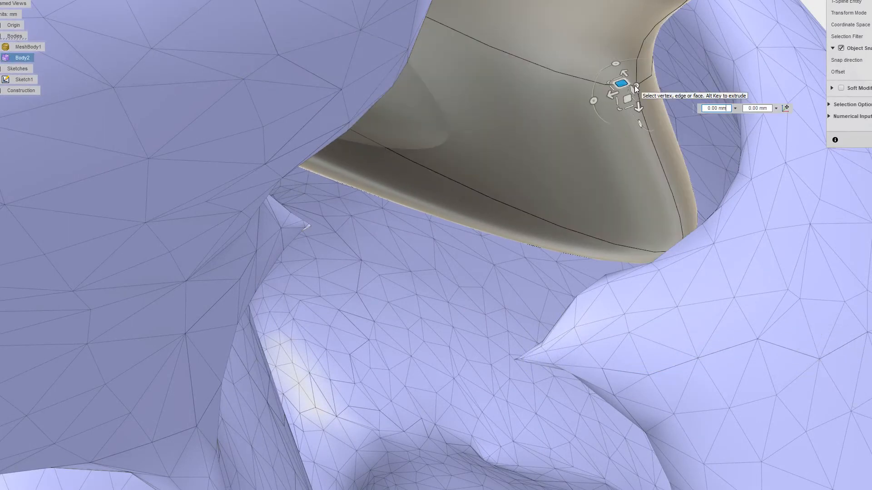
drag(619, 82, 860, 169)
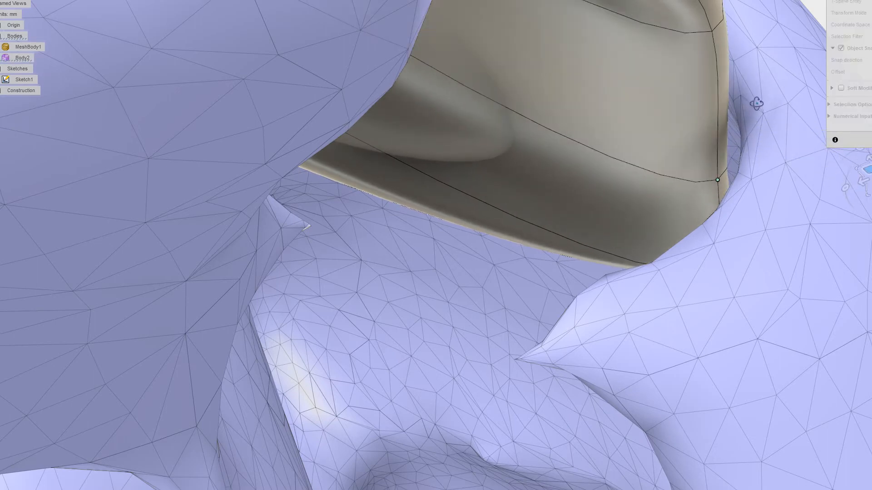
shift+middle_drag(757, 103, 719, 112)
scroll(718, 112, down, 10)
middle_drag(573, 127, 632, 306)
shift+middle_drag(632, 305, 661, 158)
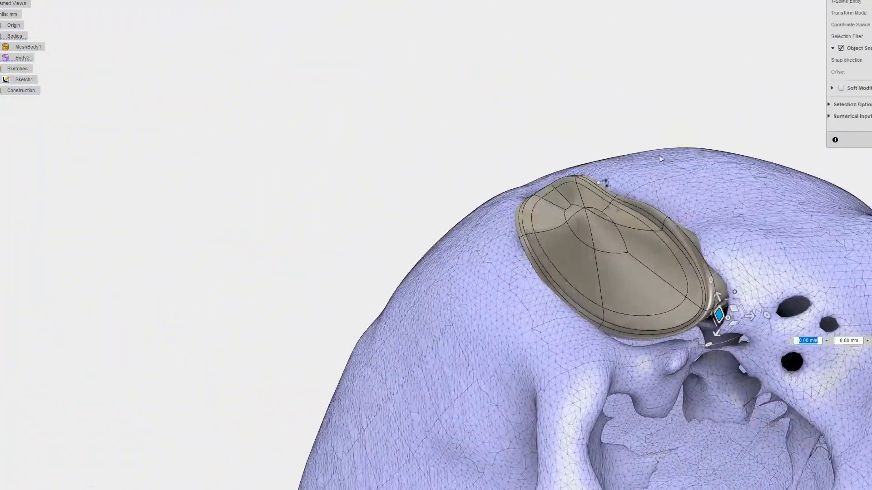
scroll(587, 229, up, 4)
shift+middle_drag(523, 265, 520, 244)
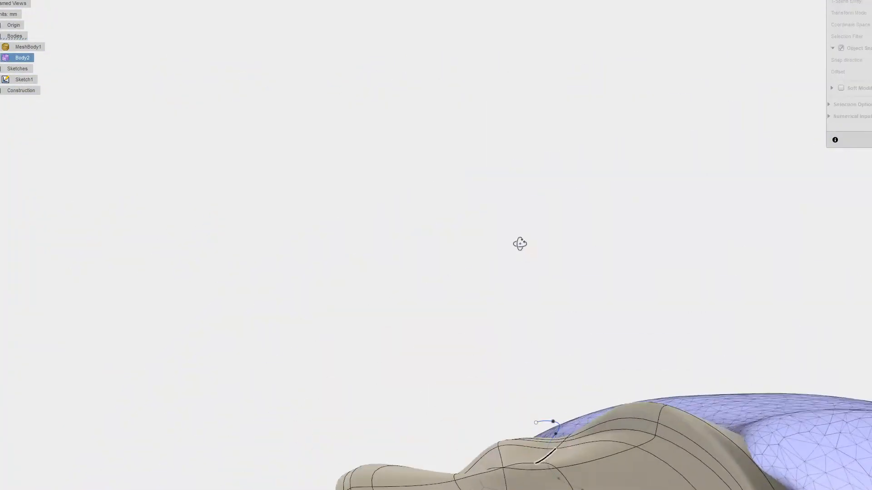
- Disable Object Snap and raise the central patch's vertex in the dip near the implant's upper edge
click(840, 48)
shift+middle_drag(407, 290, 563, 193)
middle_drag(640, 126, 519, 250)
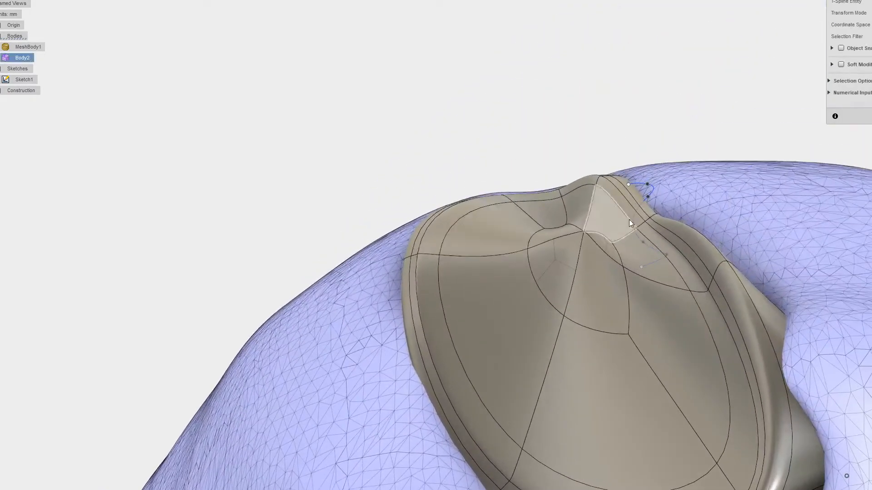
scroll(632, 218, up, 4)
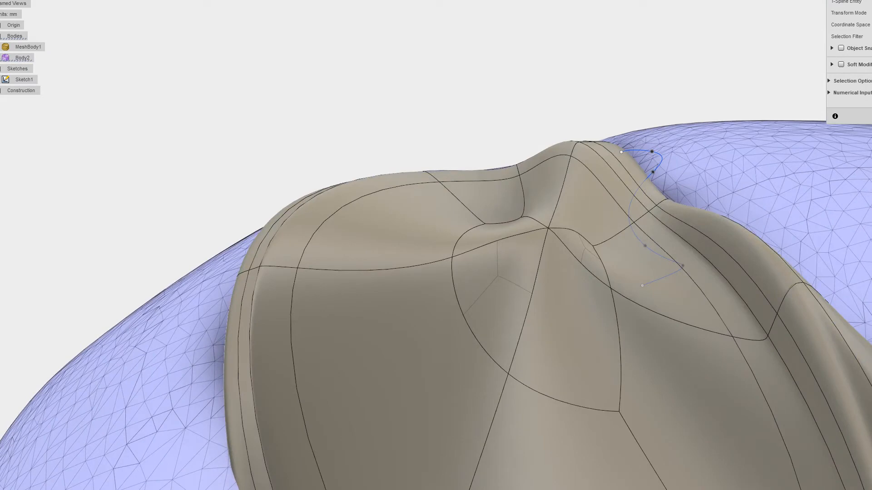
click(521, 218)
right_click(520, 217)
click(533, 208)
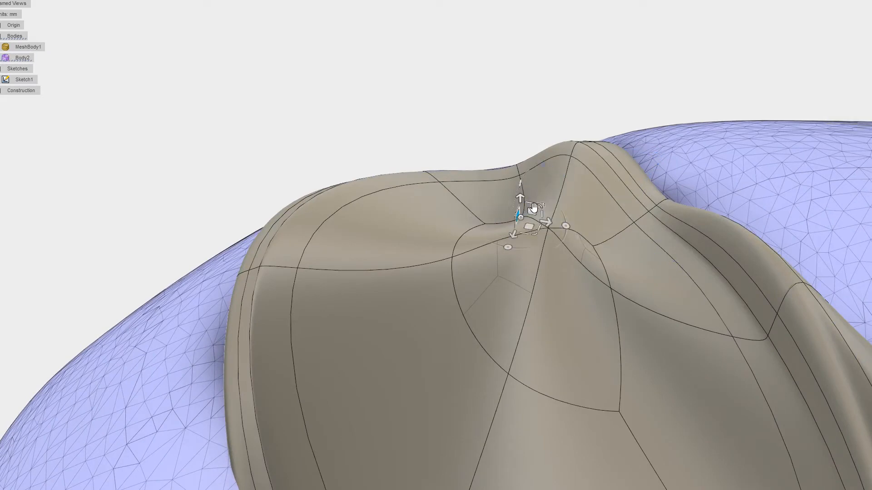
click(522, 216)
drag(520, 199, 507, 115)
- Raise the central patch's vertex on the opposite side of the ridge to smooth the implant's outer surface
click(592, 245)
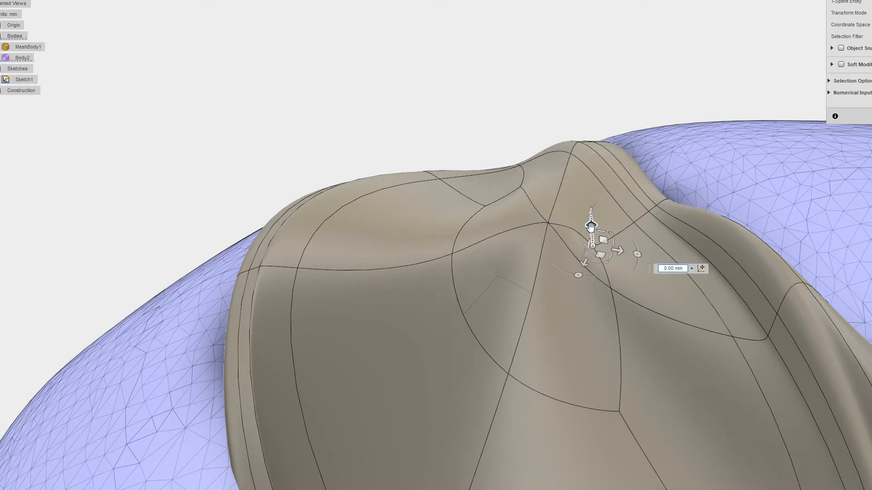
drag(590, 225, 587, 171)
shift+middle_drag(387, 223, 431, 157)
scroll(461, 157, down, 3)
shift+middle_drag(442, 301, 528, 333)
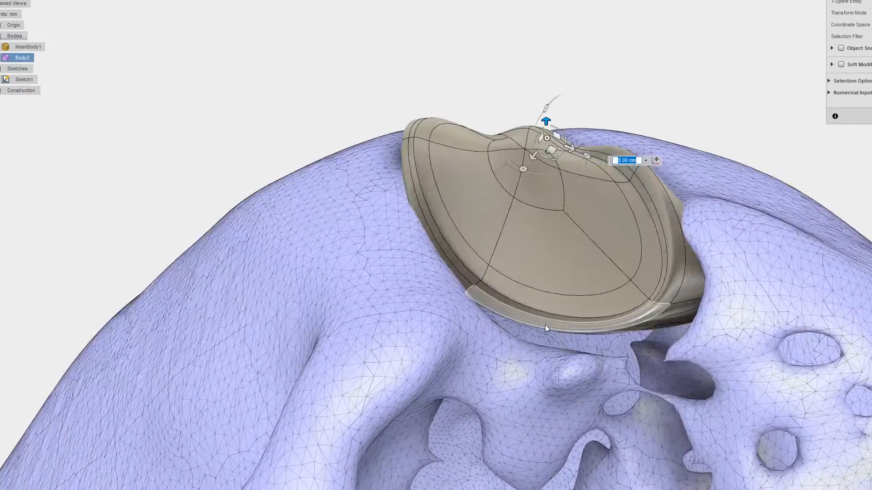
- Move the side-wall face along the implant's lower edge outward in the view plane, toward the rim of the skull opening
click(545, 325)
drag(563, 316, 583, 334)
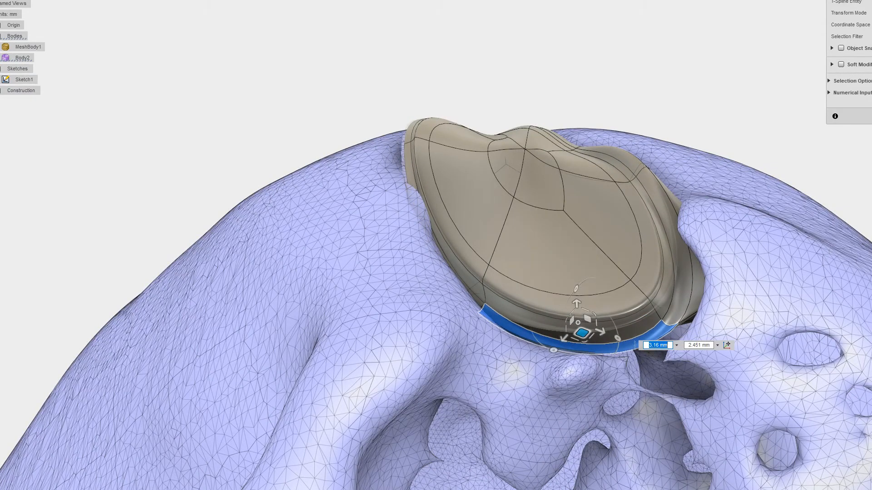
key(Return)
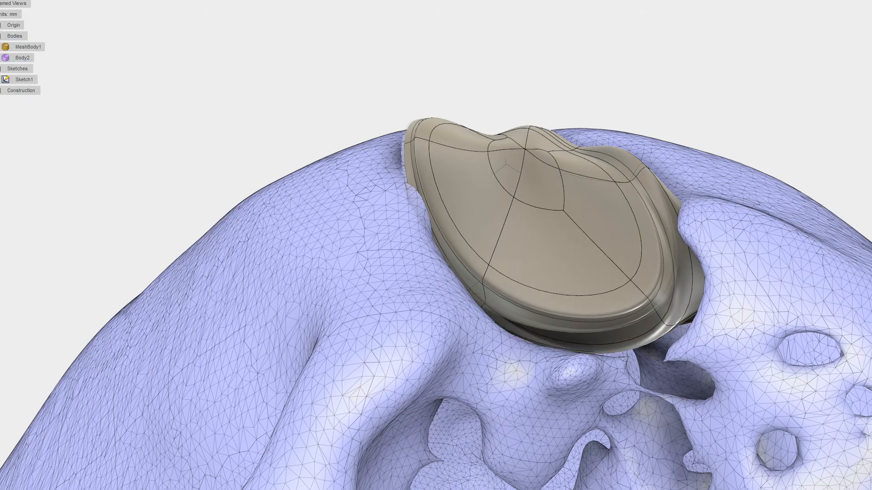
- Try to pull all of the implant's vertices onto the skull mesh MeshBody1
click(68, 1)
drag(296, 48, 808, 380)
mouse_move(727, 135)
shift+middle_down()
mouse_move(706, 117)
mouse_move(736, 142)
shift+middle_up()
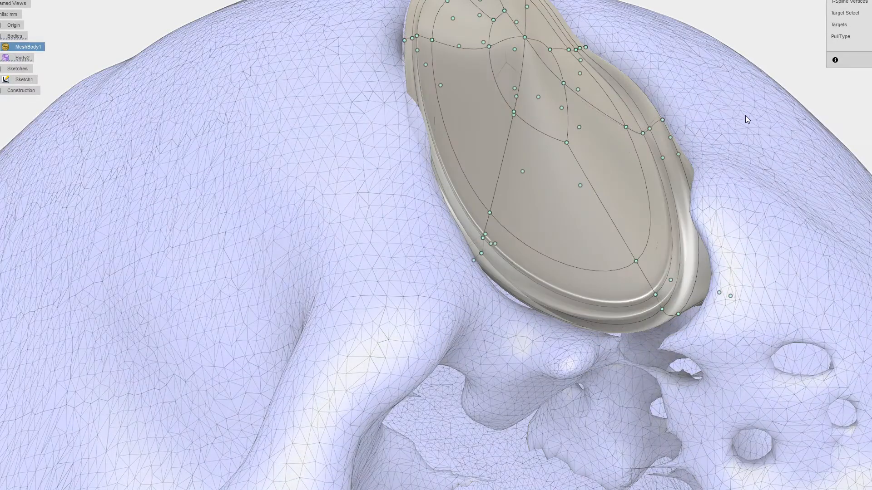
click(745, 116)
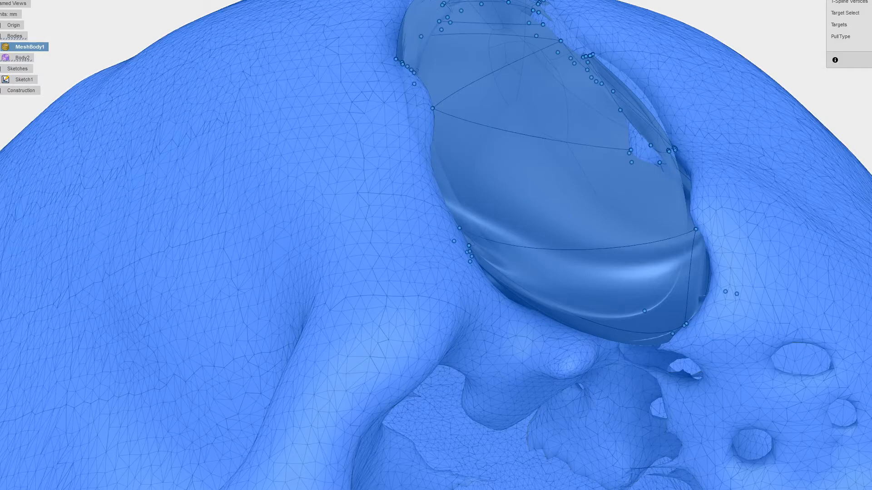
key(Return)
- Switch to the webinar page to read the chat, enlarge the shared screen in the broadcast, and return to the implant model
mouse_move(802, 144)
shift+middle_down()
mouse_move(807, 191)
mouse_move(800, 151)
mouse_move(837, 12)
mouse_move(820, 8)
mouse_move(816, 23)
shift+middle_up()
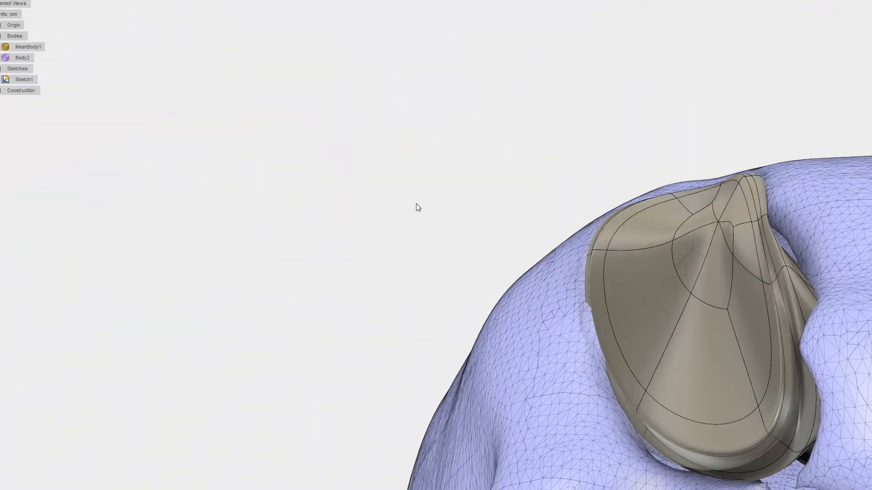
middle_drag(467, 234, 369, 196)
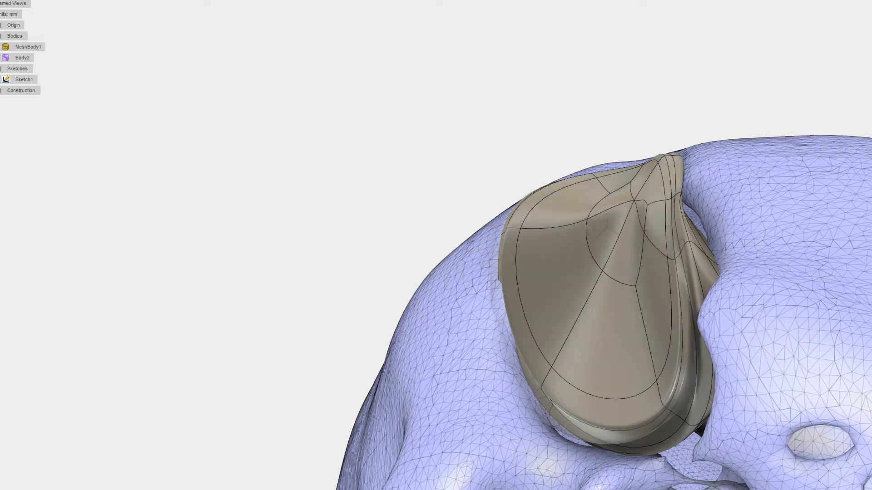
drag(871, 37, 520, 0)
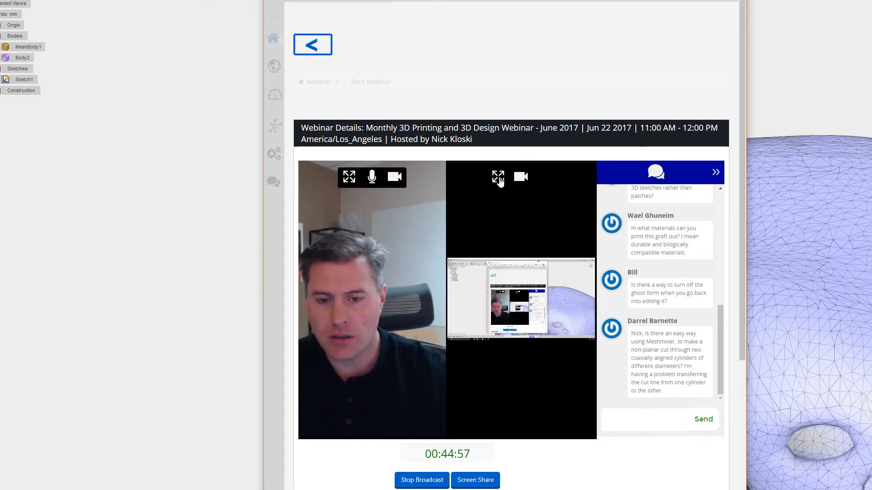
click(499, 181)
click(867, 34)
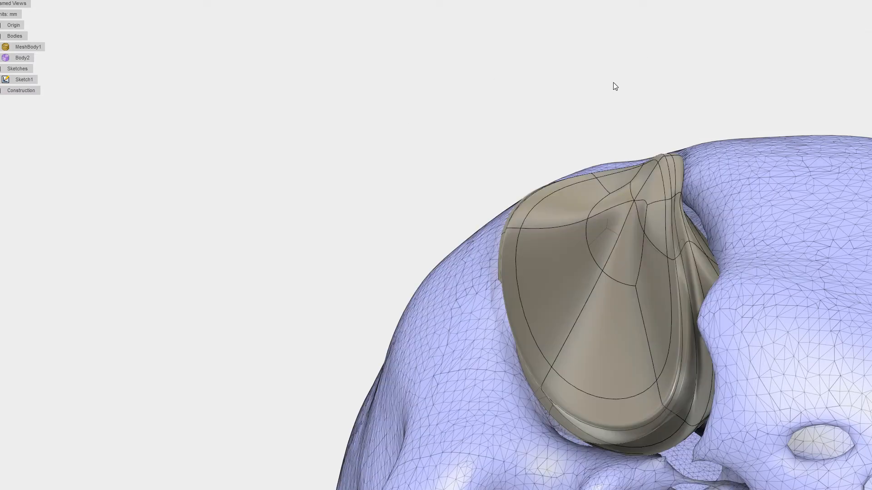
- Check the general Design preferences for the ghosted result body option, and leave the preferences without changing them
middle_drag(615, 86, 481, 74)
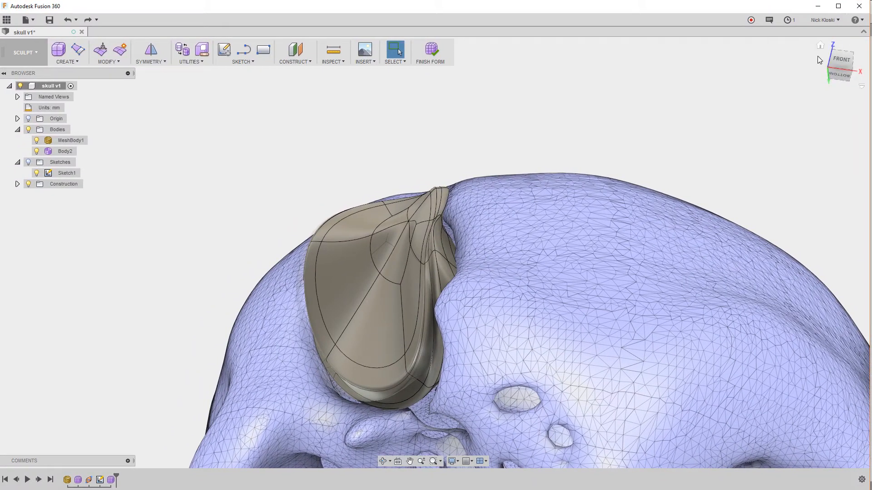
click(823, 20)
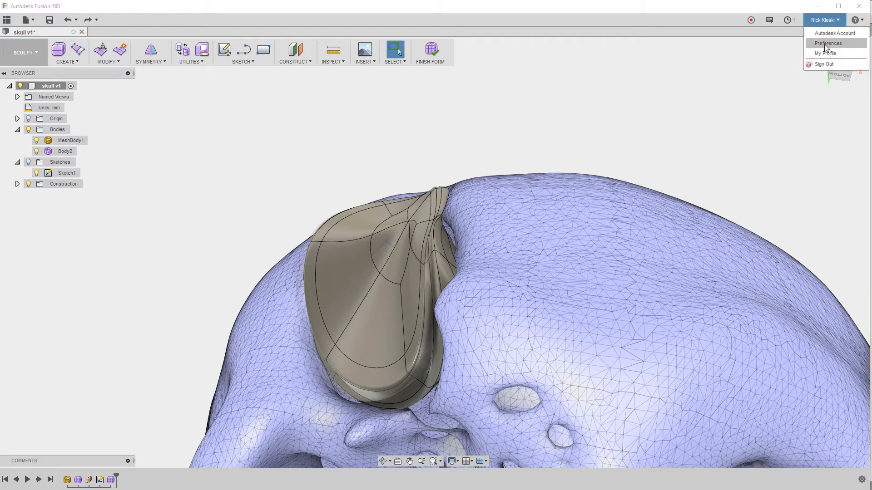
click(825, 44)
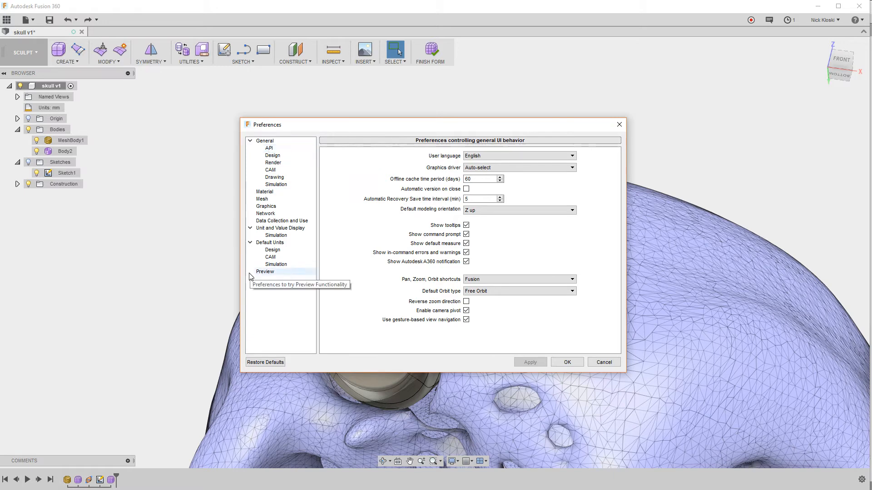
click(267, 200)
click(269, 148)
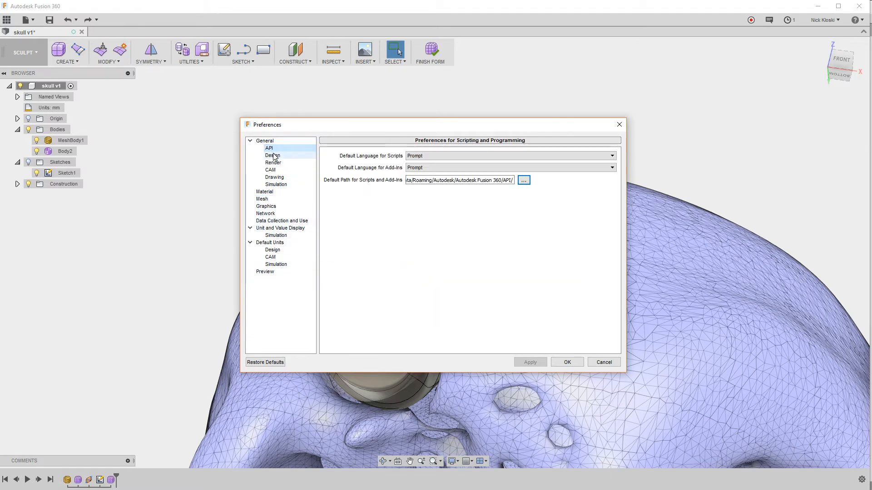
click(273, 156)
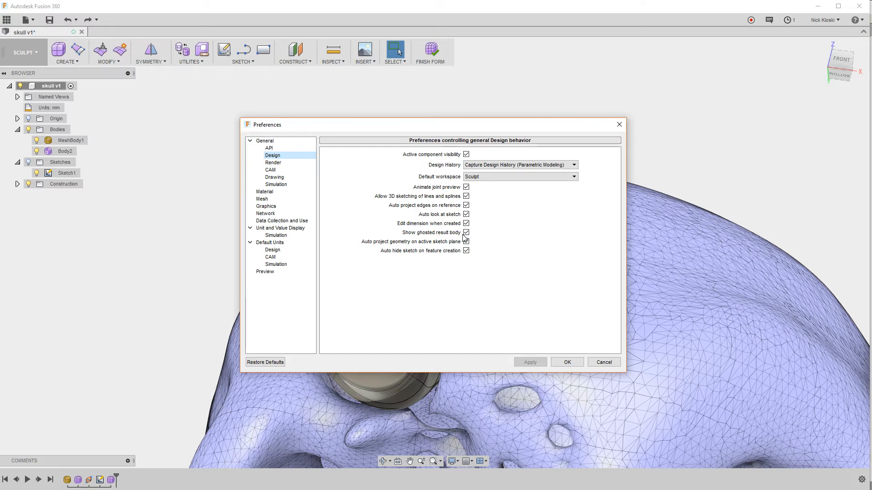
click(603, 362)
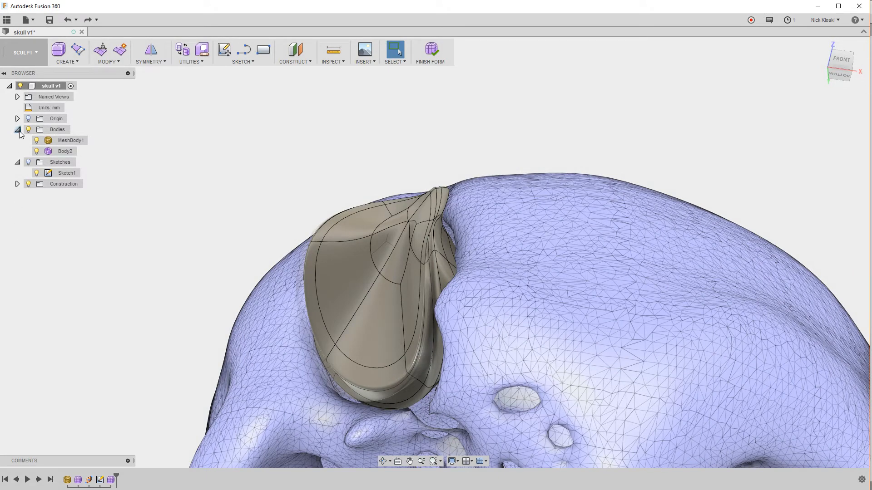
- Try to finish the implant form, return to sculpting and dismiss the conversion error
click(430, 50)
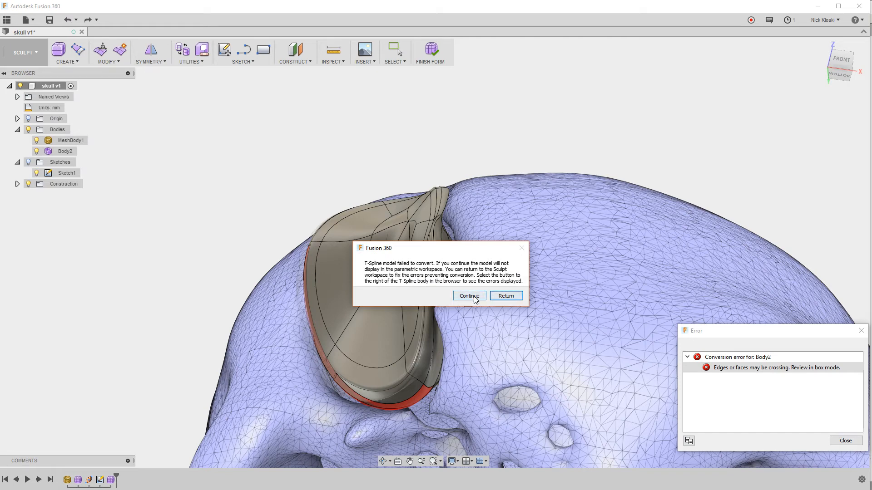
click(505, 296)
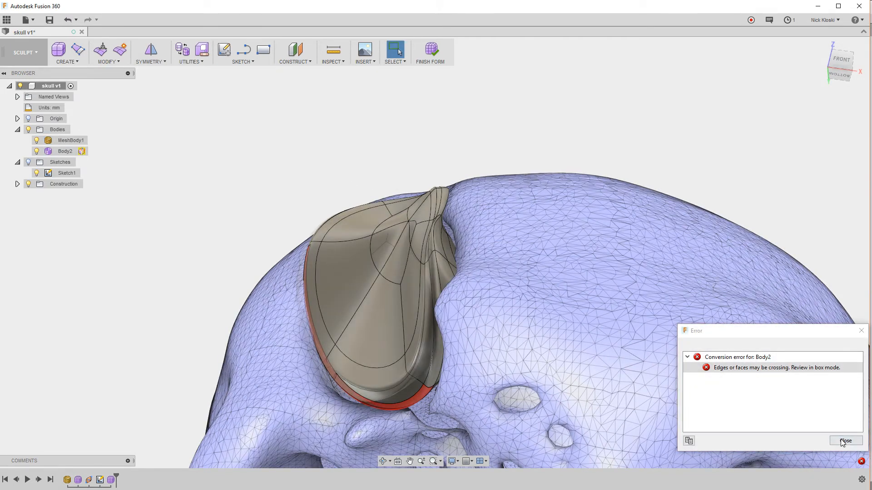
click(842, 440)
- Undo the last move of the implant's lower edge face and finish the form
key(ctrl+z)
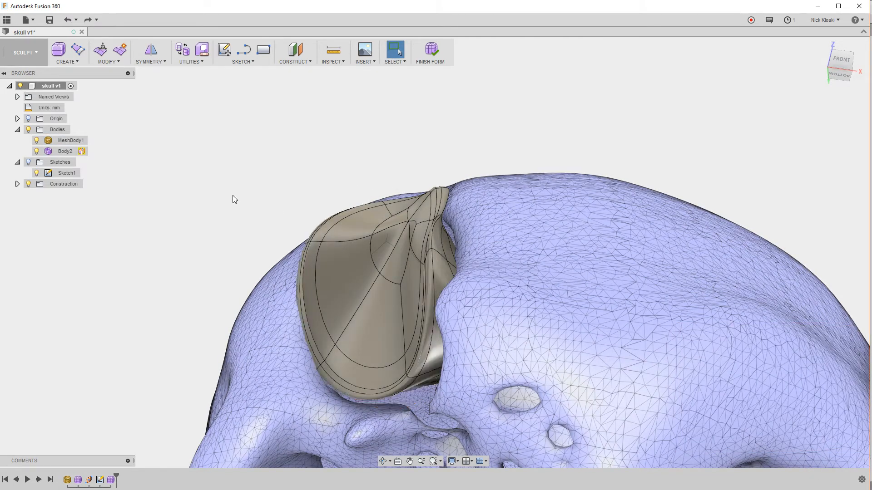
click(431, 51)
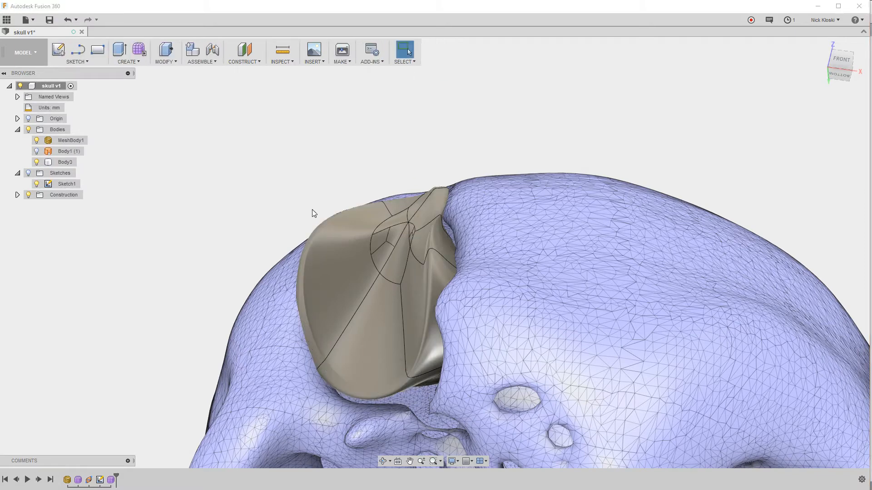
- Show the surface Body1 (1), hide the skull mesh MeshBody1, and select the surface's face to inspect it against the implant solid
click(36, 151)
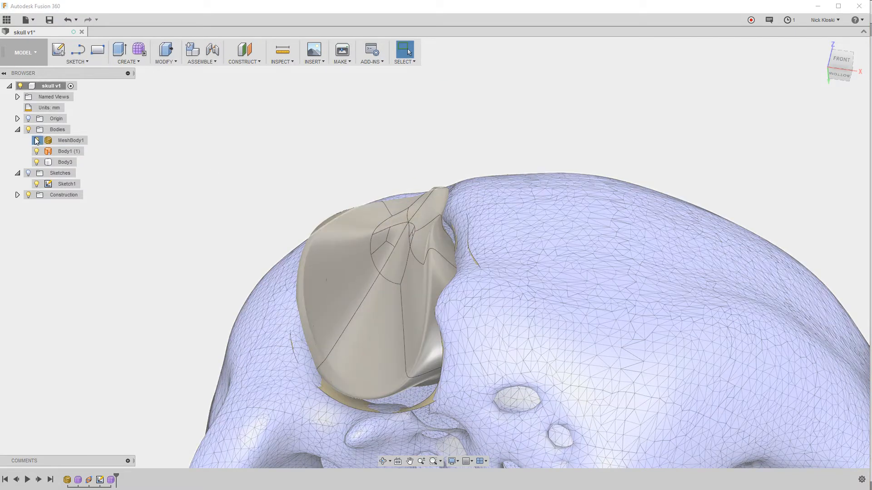
click(37, 141)
click(367, 288)
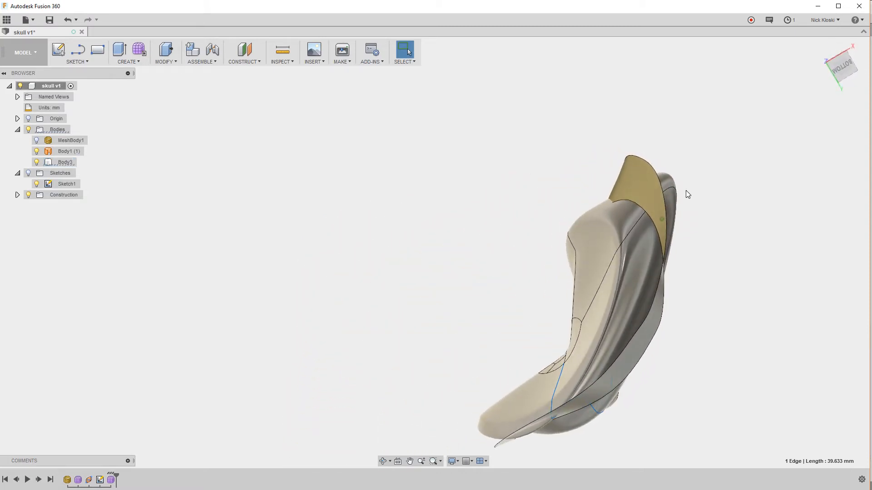
click(638, 184)
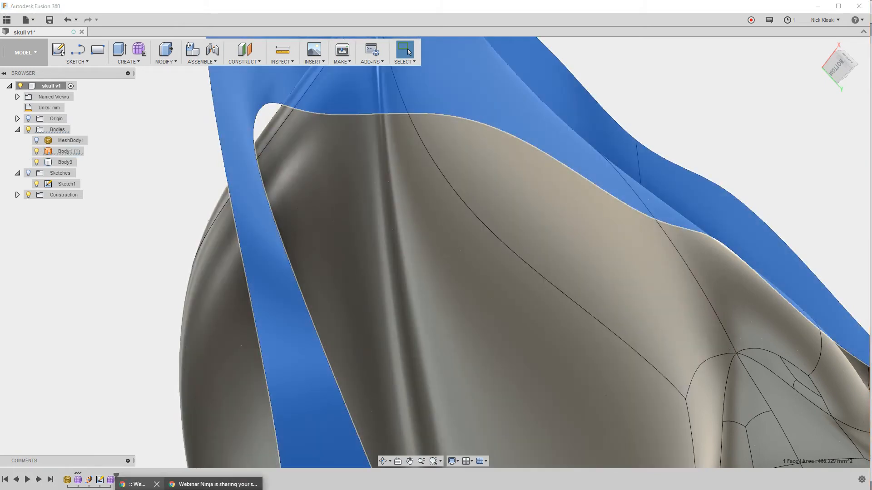
- Bring the webinar page over the model, read the chat, and switch the broadcast from the enlarged webcam to the enlarged shared screen
click(139, 484)
drag(604, 0, 871, 7)
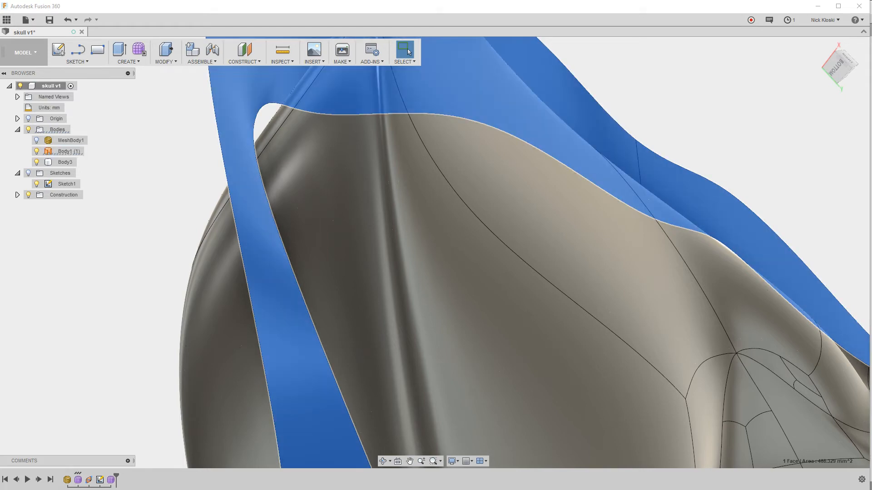
drag(444, 0, 401, 0)
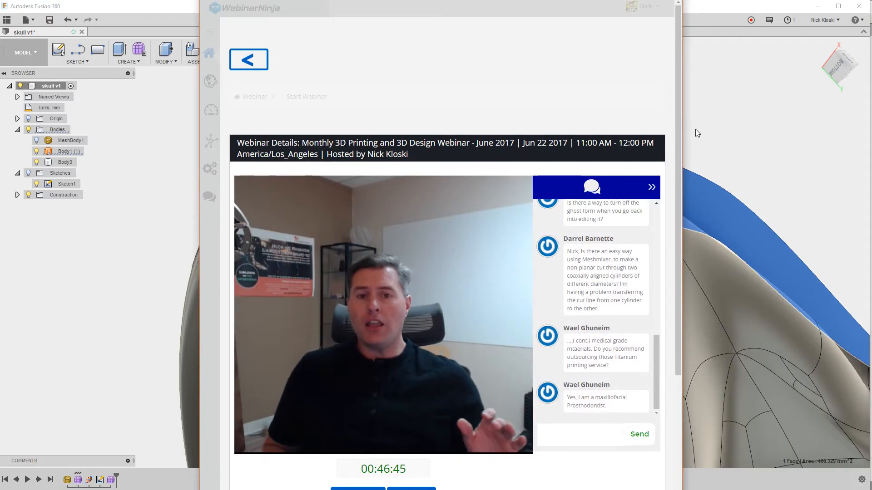
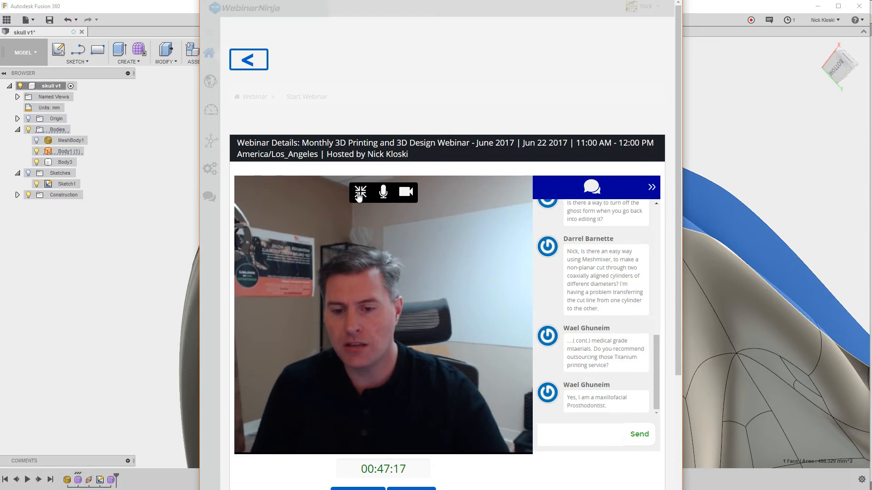
click(358, 195)
click(435, 192)
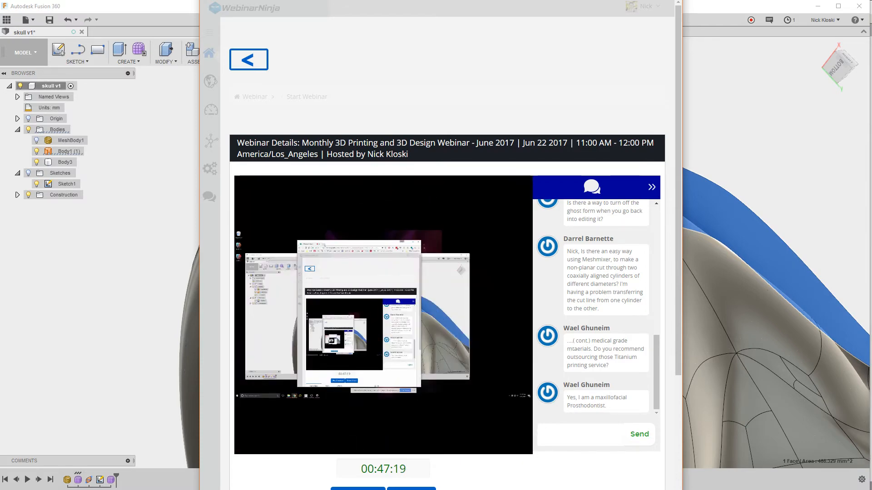
- Open the Forecast 3D website in a new browser tab and examine the metals on its SLM / DMLS materials page
key(ctrl+t)
text(fore)
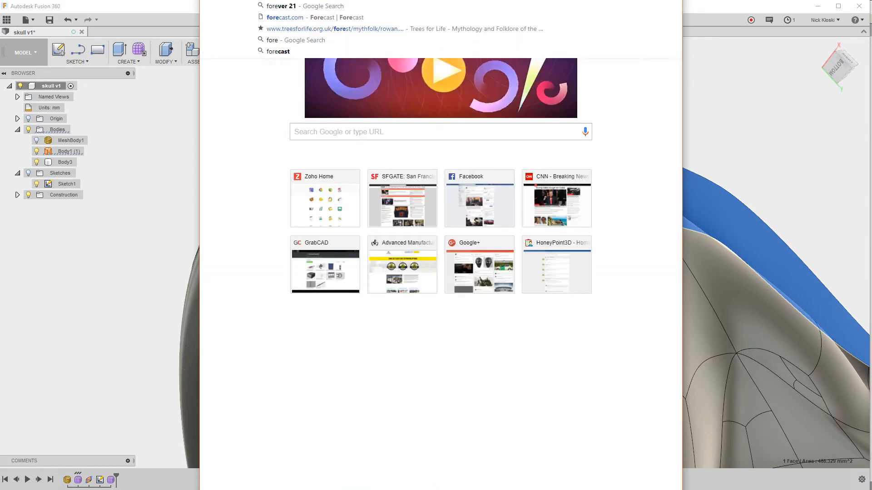
text(ca)
key(Return)
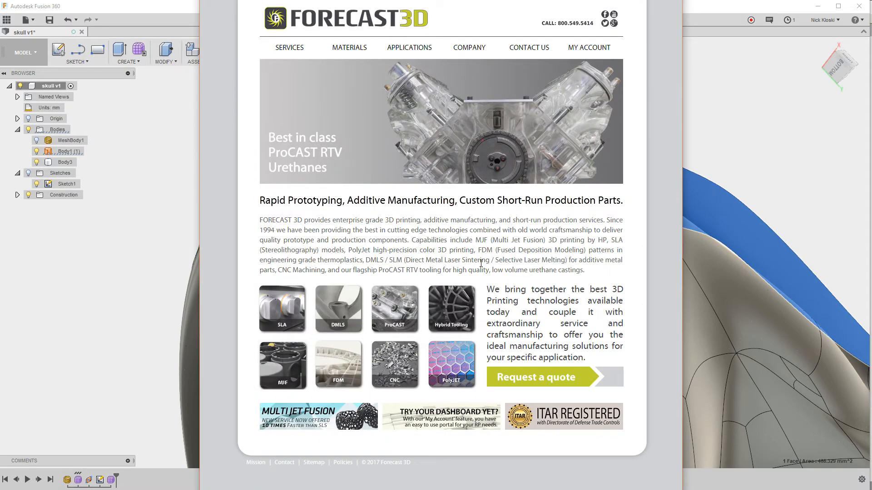
mouse_move(353, 52)
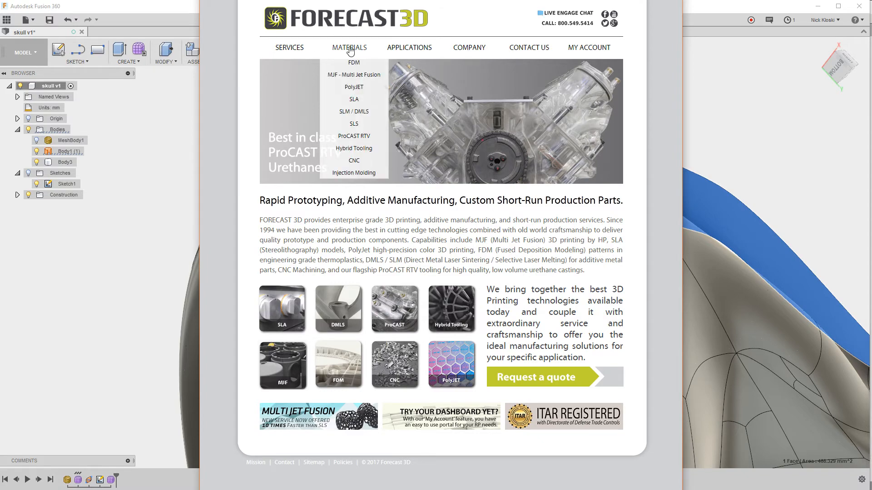
click(356, 112)
scroll(407, 233, down, 15)
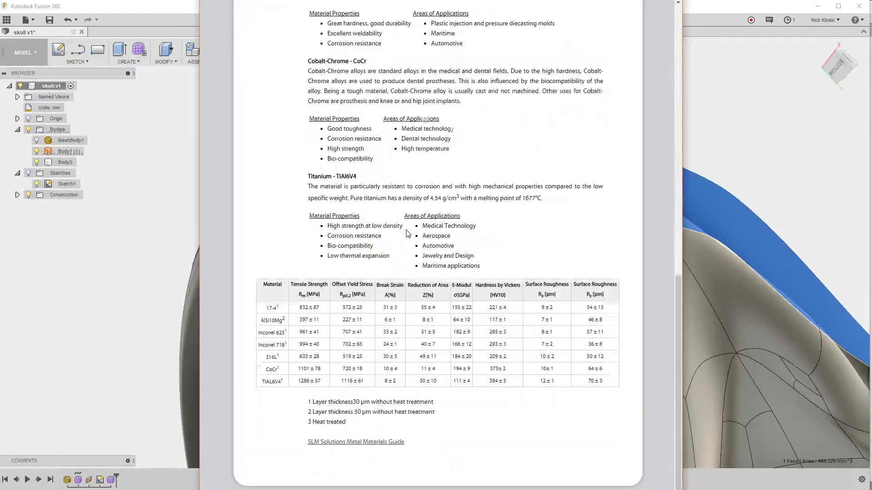
scroll(408, 236, up, 15)
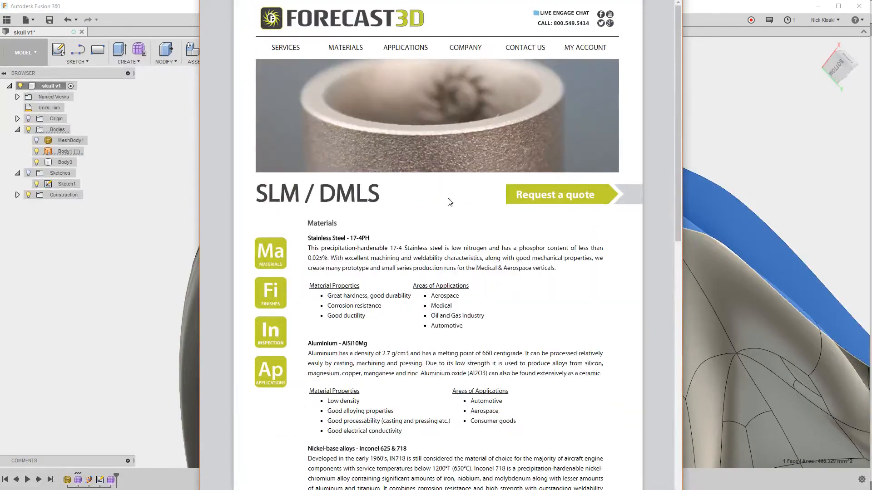
- Return to the webinar page, switch the broadcast from the shared screen to the enlarged webcam, and read the chat
key(ctrl+Tab)
mouse_move(311, 225)
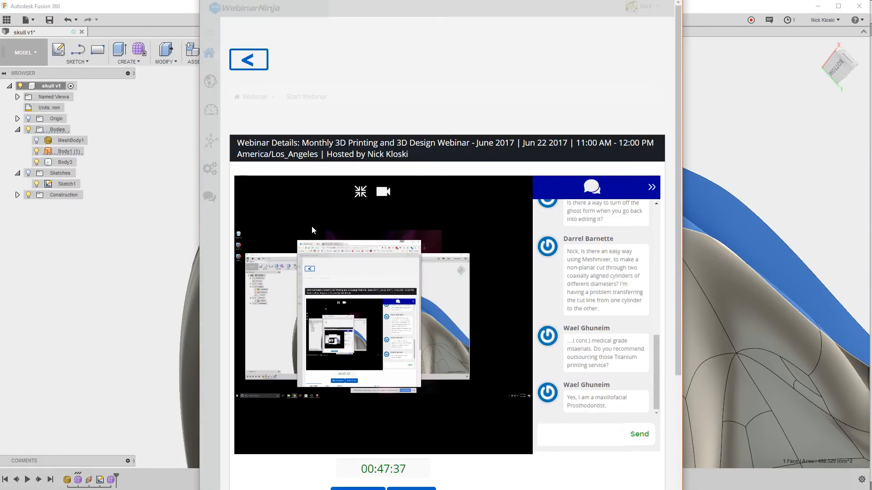
click(360, 195)
click(285, 191)
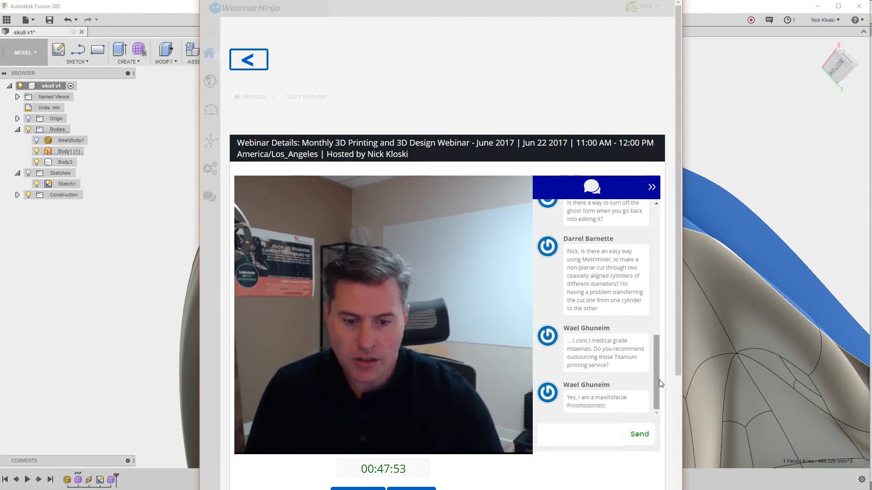
mouse_move(658, 380)
mouse_down()
mouse_move(655, 349)
mouse_move(655, 377)
mouse_up()
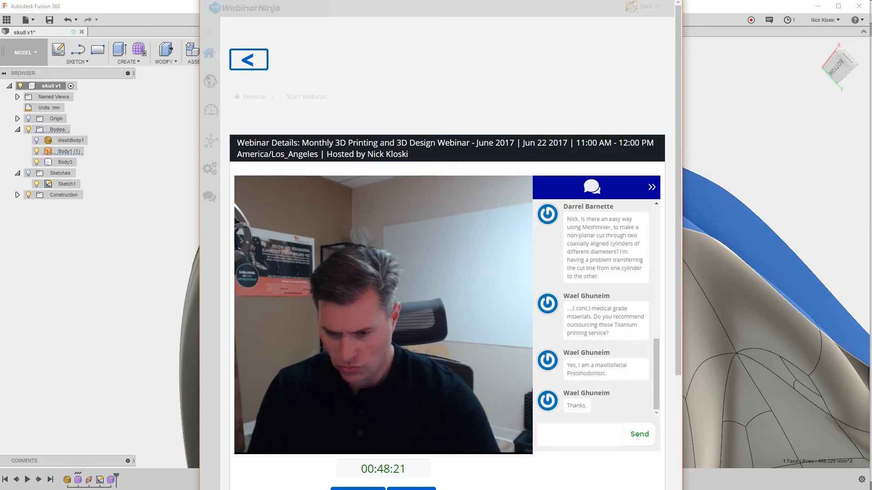
- Switch to Meshmixer and bring its skull.mix scene to the front in place of the webinar page
key(alt+Tab)
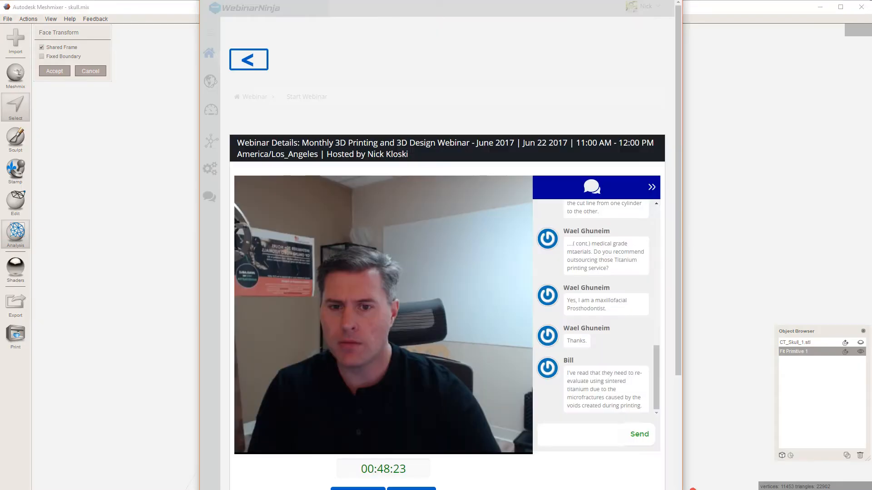
key(alt+Tab)
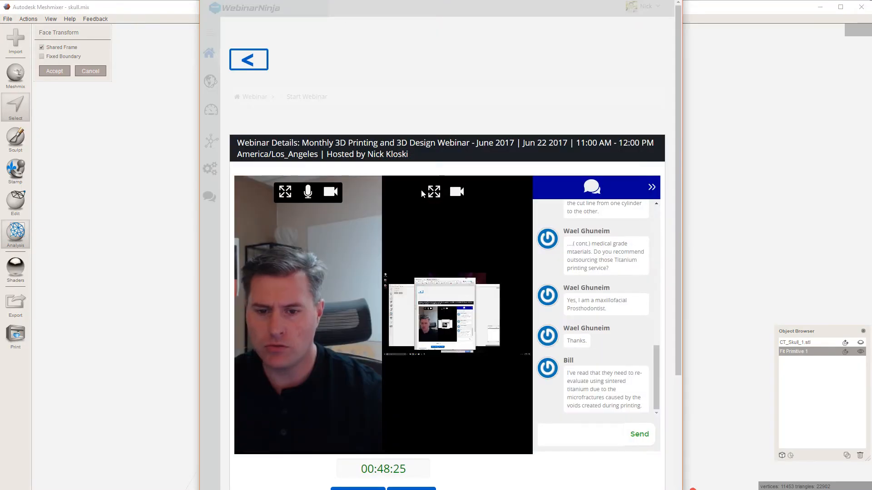
key(alt+Tab)
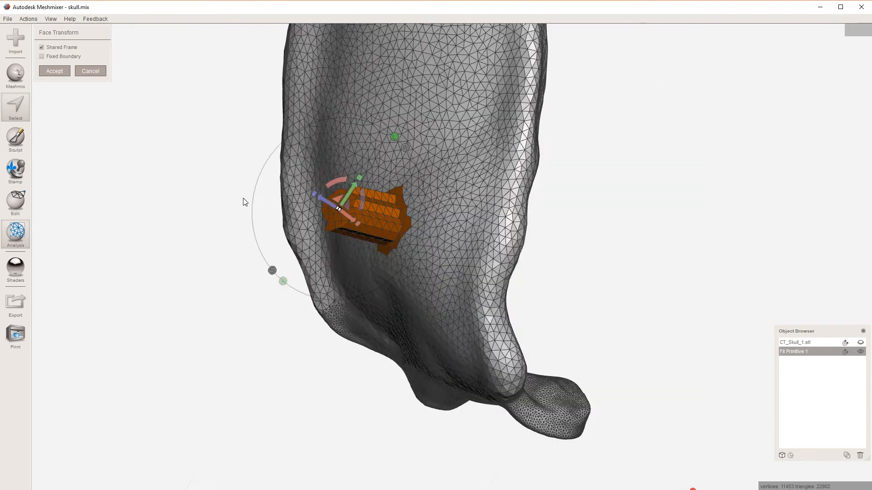
- Cancel the Face Transform and clear the face selection on the implant mesh
click(99, 73)
click(8, 18)
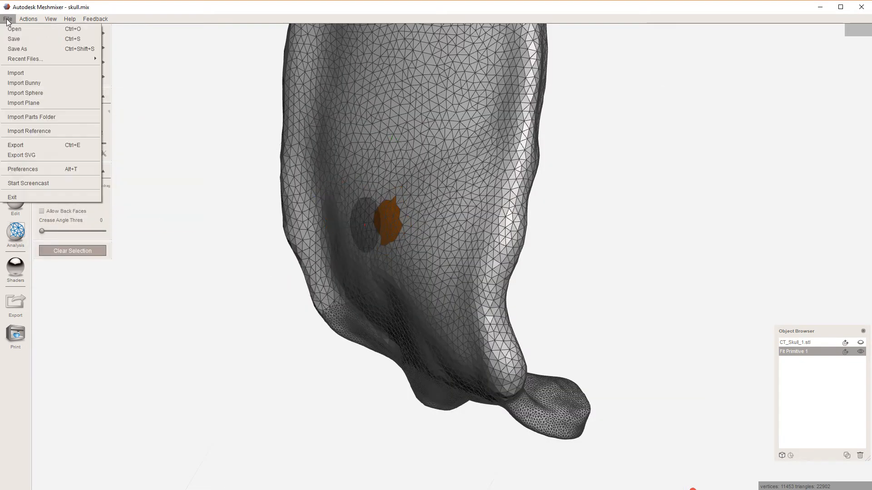
click(206, 125)
right_drag(259, 269, 245, 268)
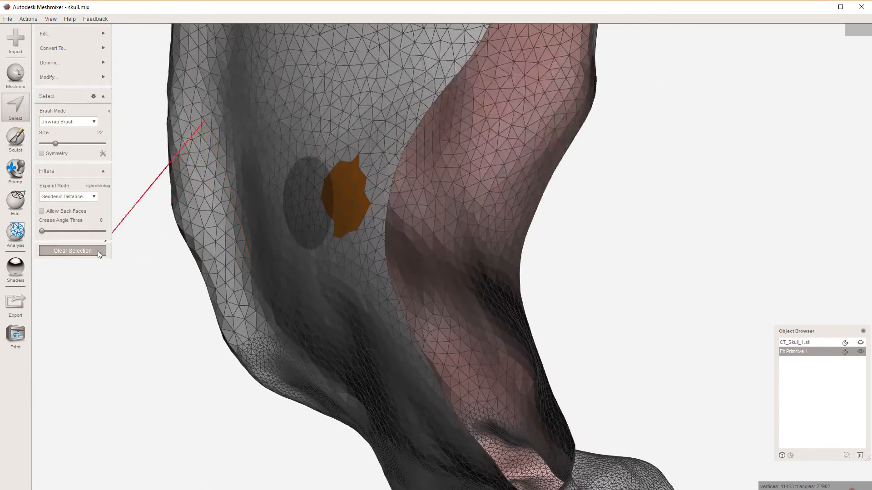
click(98, 251)
right_drag(160, 265, 206, 271)
scroll(205, 270, down, 5)
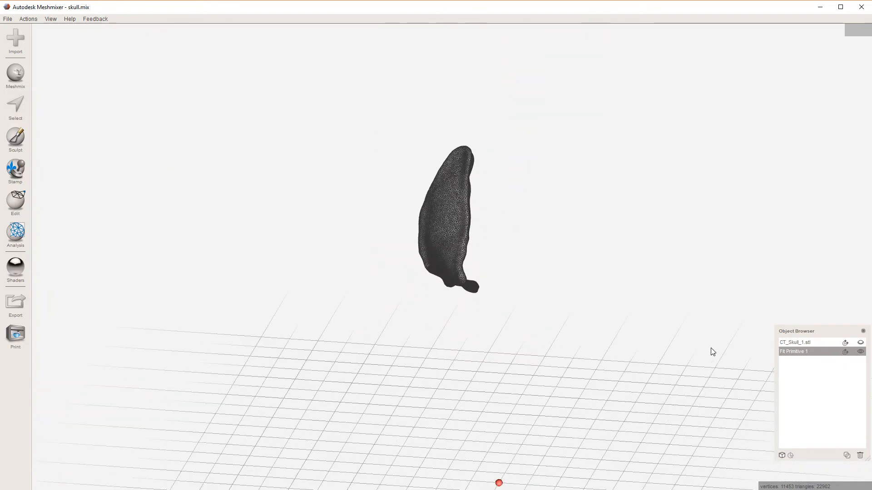
- Show the skull CT_Skull_1.stl and delete both it and the implant mesh to empty the scene
click(861, 342)
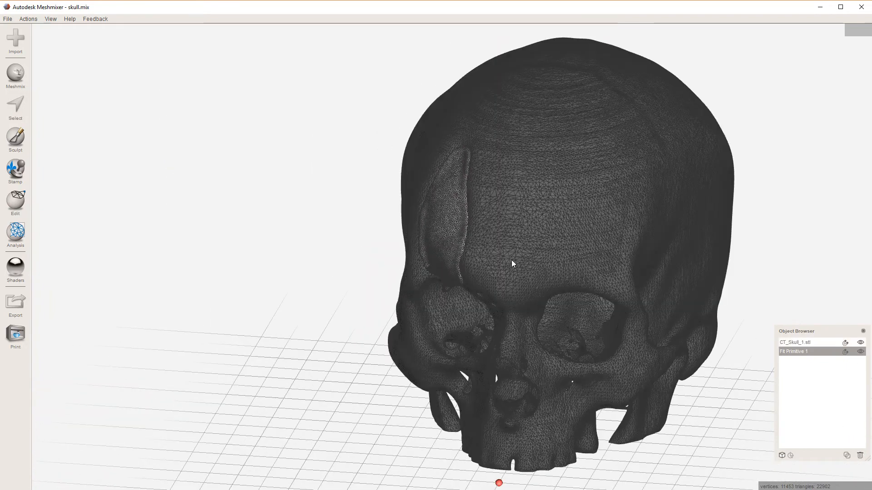
scroll(503, 256, up, 3)
scroll(534, 268, down, 3)
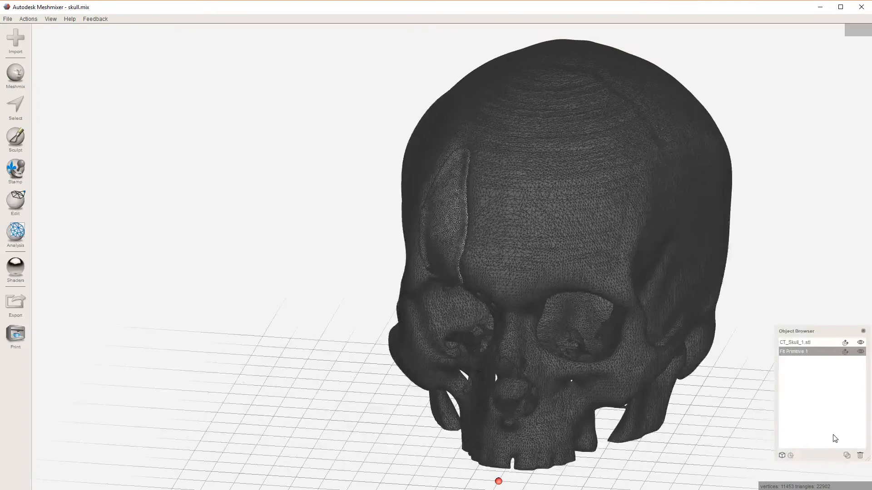
click(860, 457)
click(860, 456)
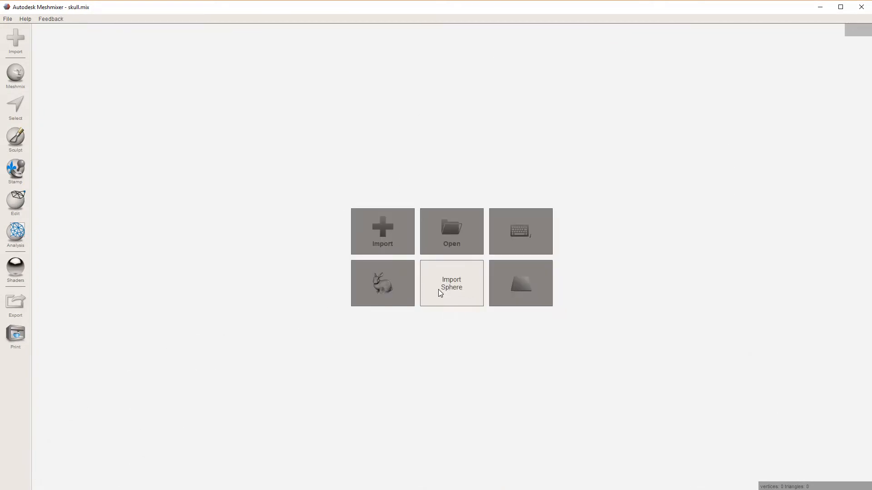
- Import a plane and place a 4.17 mm cylinder primitive at its corner as a new object
click(523, 291)
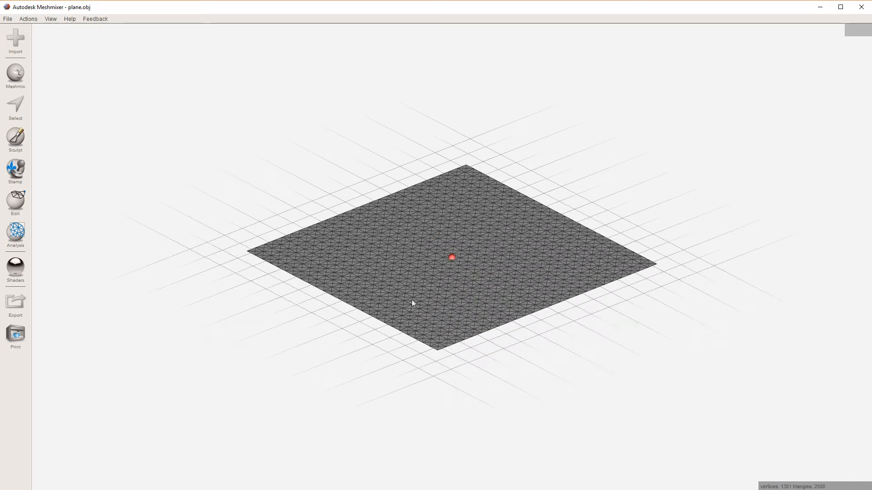
click(16, 75)
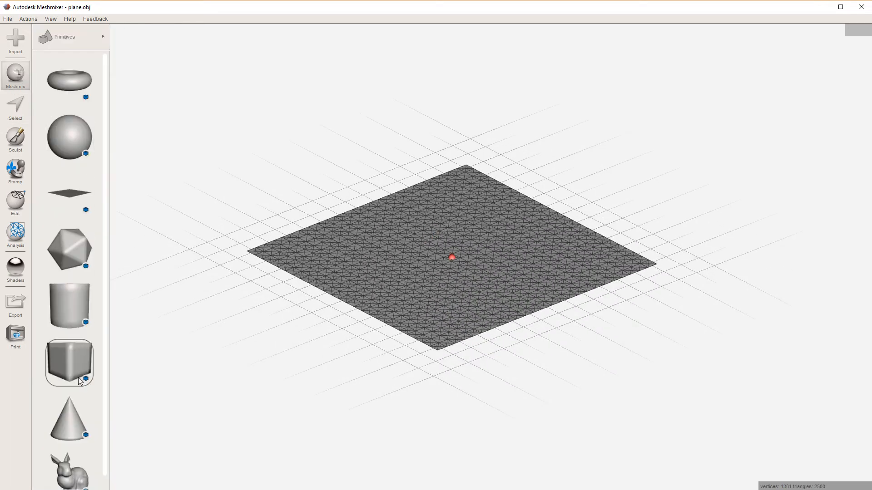
drag(65, 315, 275, 272)
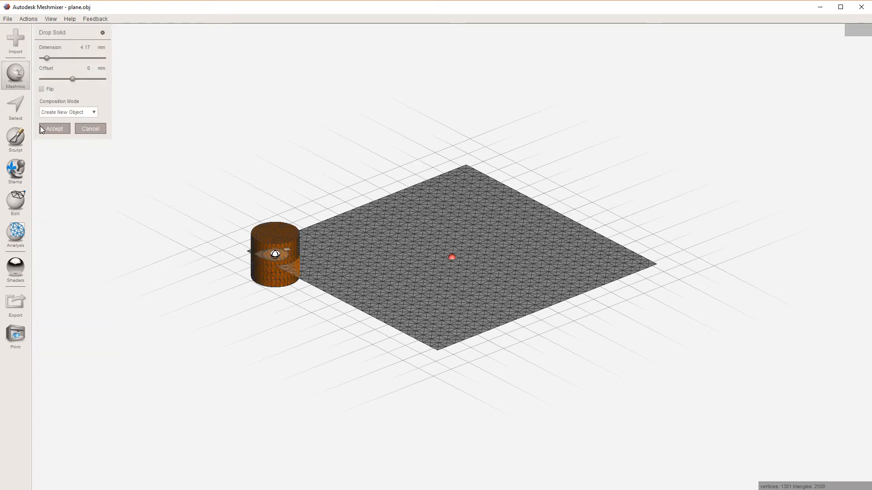
click(59, 129)
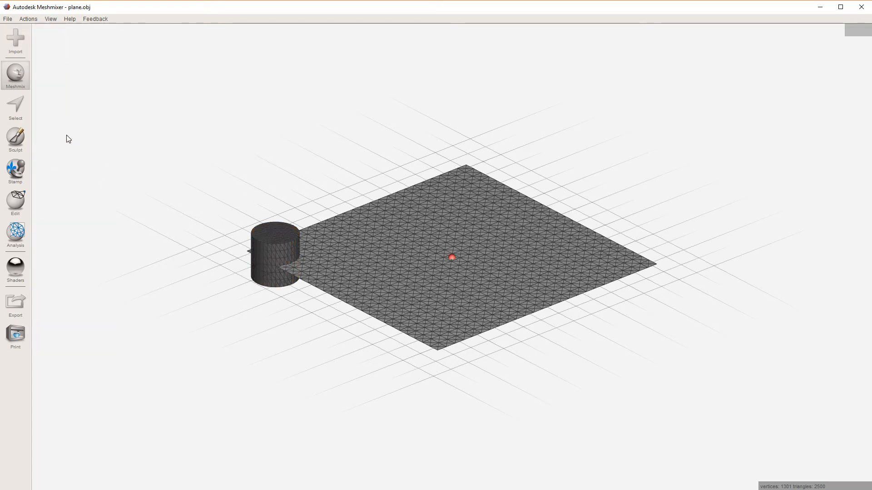
- Duplicate the cylinder with Transform, offsetting it about 5.5 mm in X and -10.5 mm in Z, clear of the plane
click(16, 76)
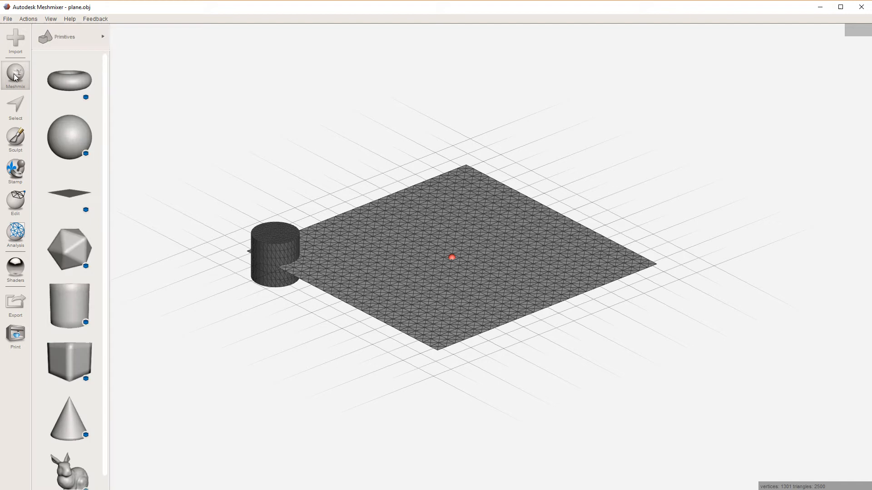
click(272, 250)
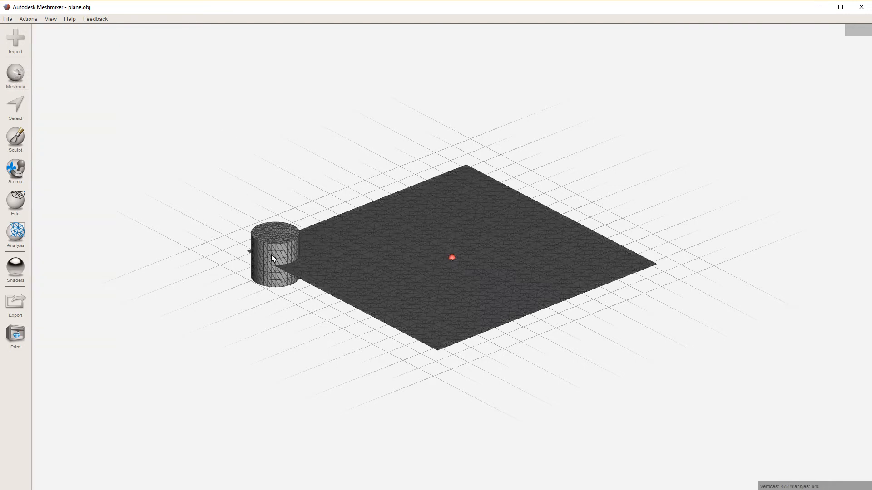
key(t)
right_drag(282, 243, 278, 229)
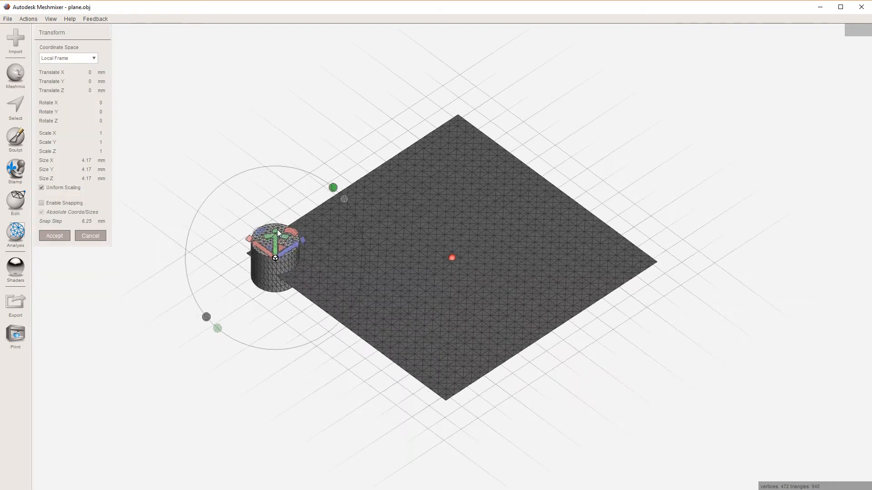
right_drag(360, 260, 296, 384)
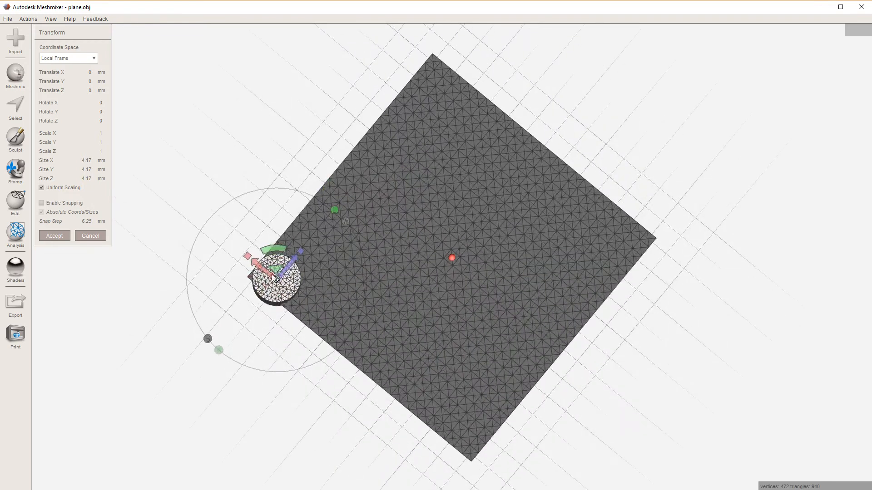
drag(271, 259, 384, 302)
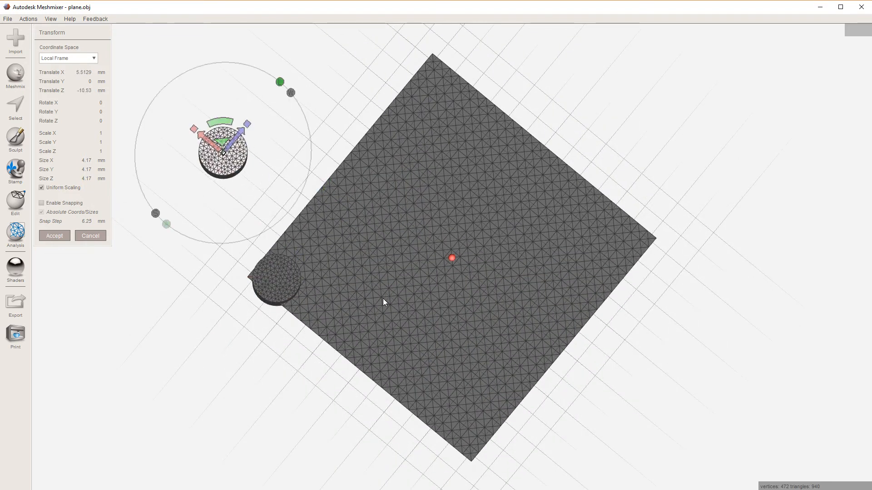
click(56, 236)
- Select all faces of the large plane and delete them, leaving only the two cylinders
click(398, 248)
key(ctrl+a)
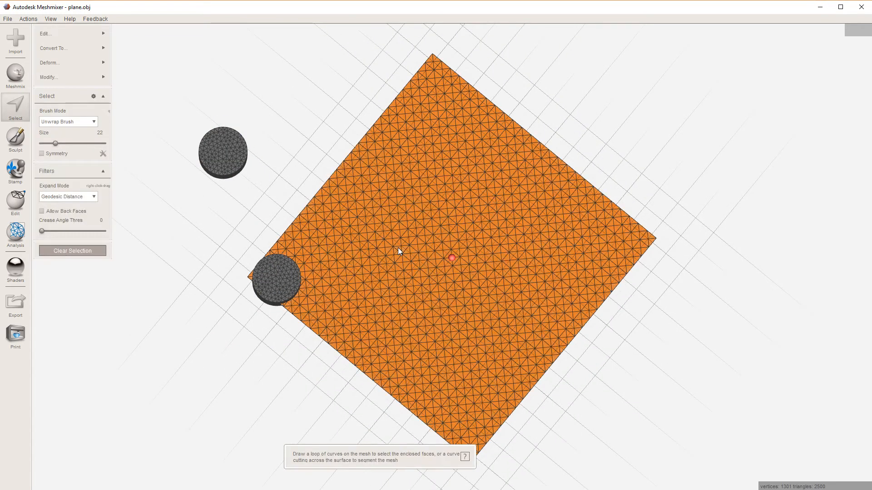
key(Delete)
- Stretch the front cylinder along Y to a height of about 17.1 mm with Transform
middle_drag(399, 302, 451, 250)
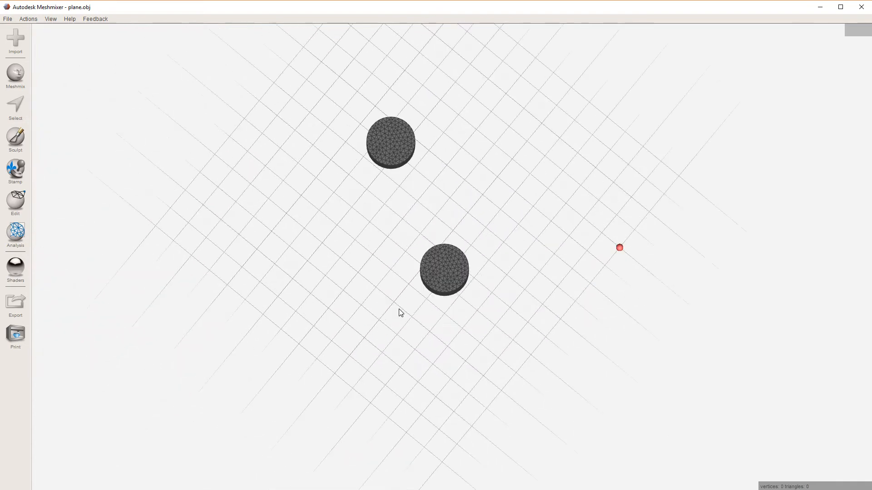
right_drag(406, 301, 425, 228)
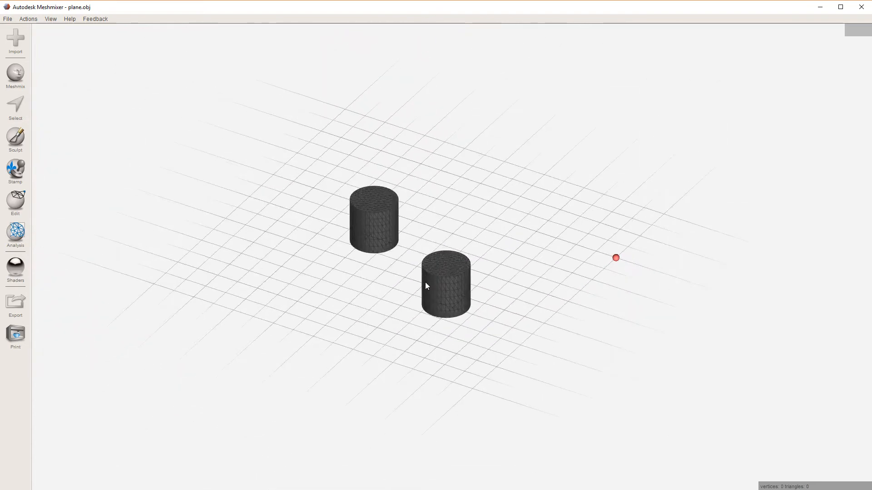
scroll(434, 296, up, 5)
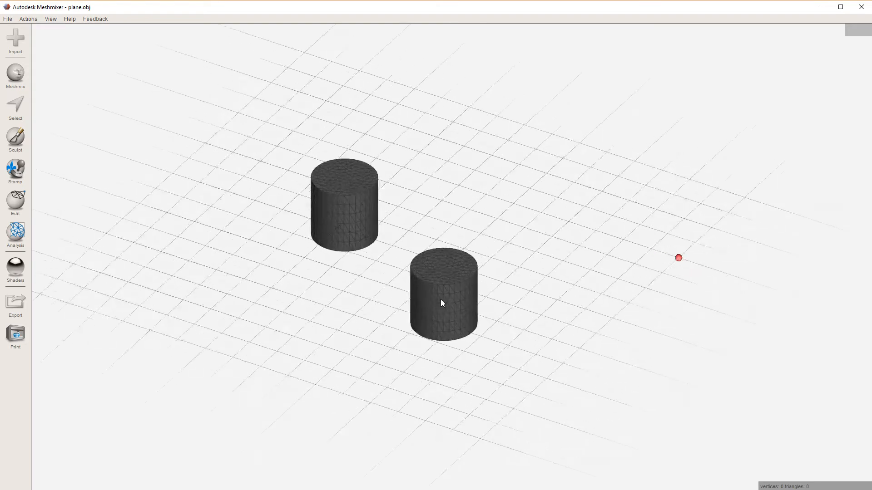
click(445, 303)
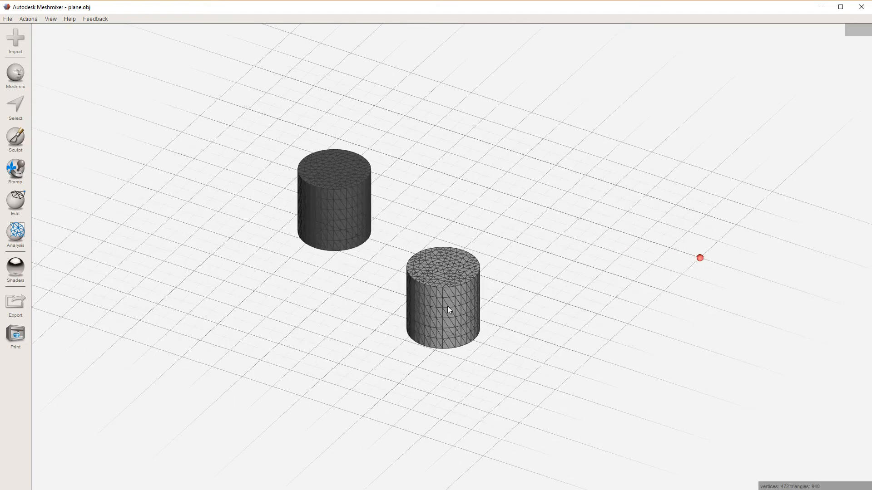
key(t)
drag(445, 267, 443, 69)
drag(444, 266, 455, 12)
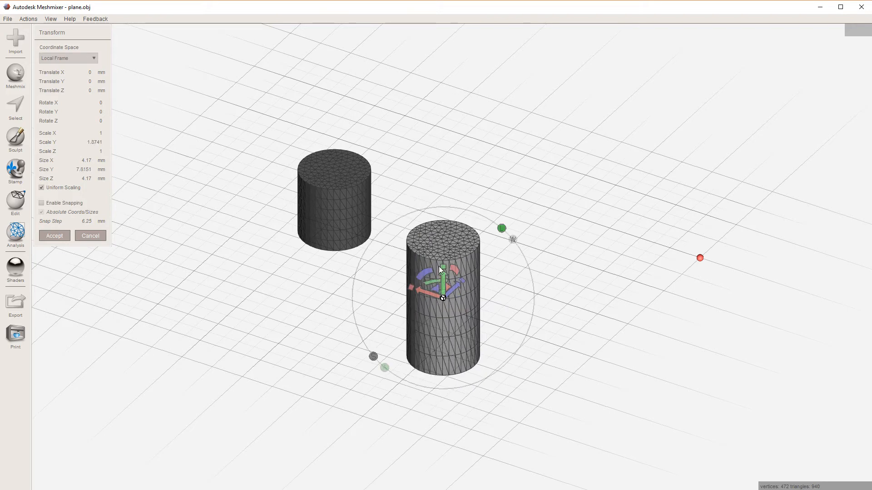
drag(443, 267, 441, 89)
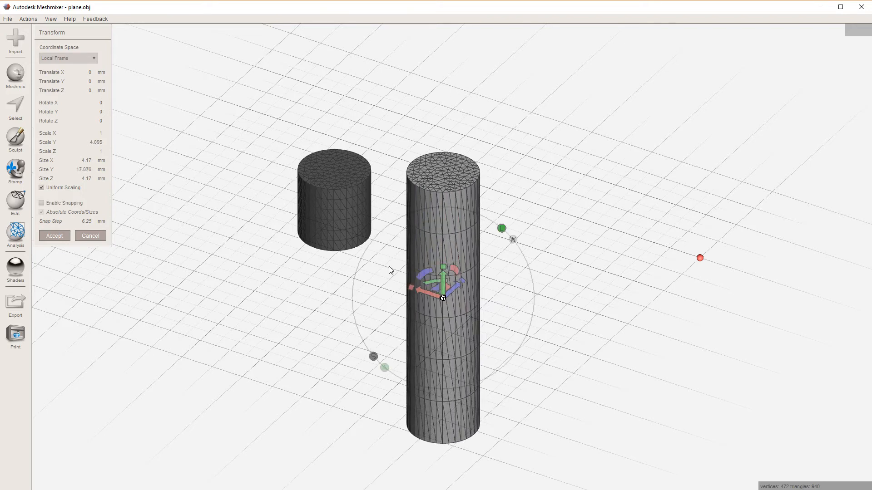
click(55, 236)
- Stretch the other cylinder along Y with Transform, keeping it shorter than the first one
right_drag(266, 244, 369, 235)
click(270, 260)
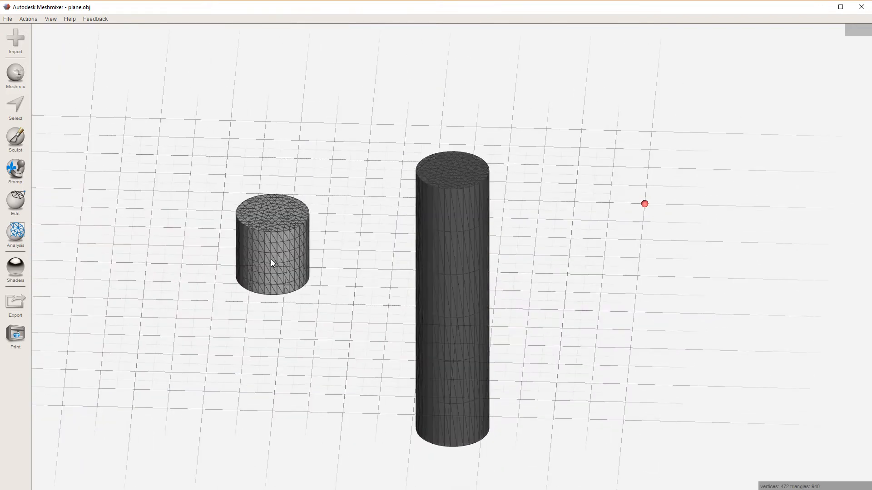
key(t)
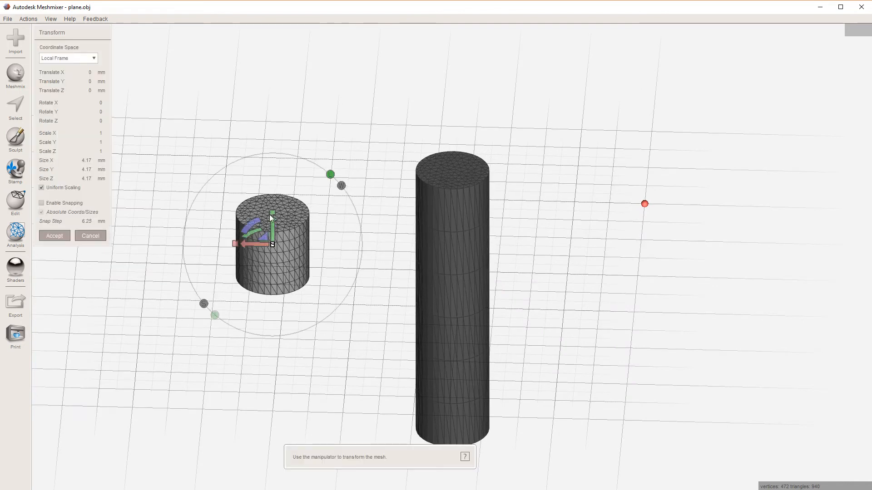
mouse_move(271, 211)
mouse_down()
mouse_move(277, 111)
mouse_move(264, 208)
mouse_move(274, 211)
mouse_up()
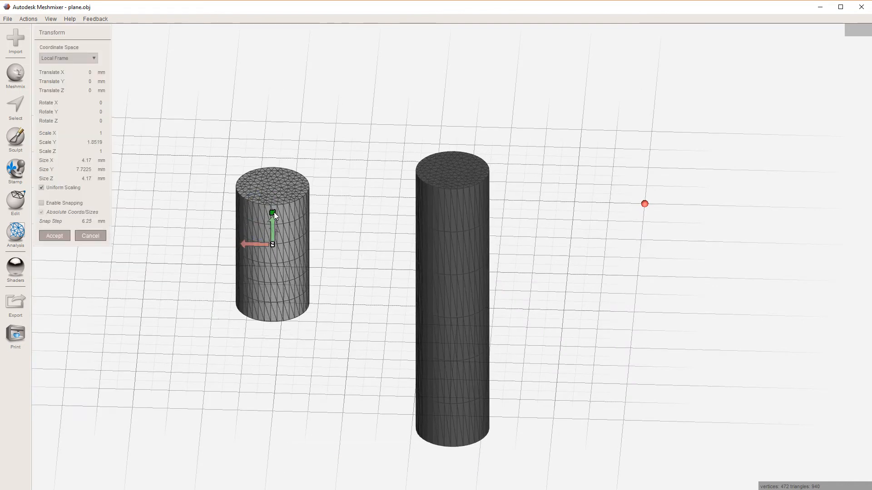
click(55, 235)
- Place a small plane primitive at the top edge of the taller cylinder
right_drag(193, 277, 326, 301)
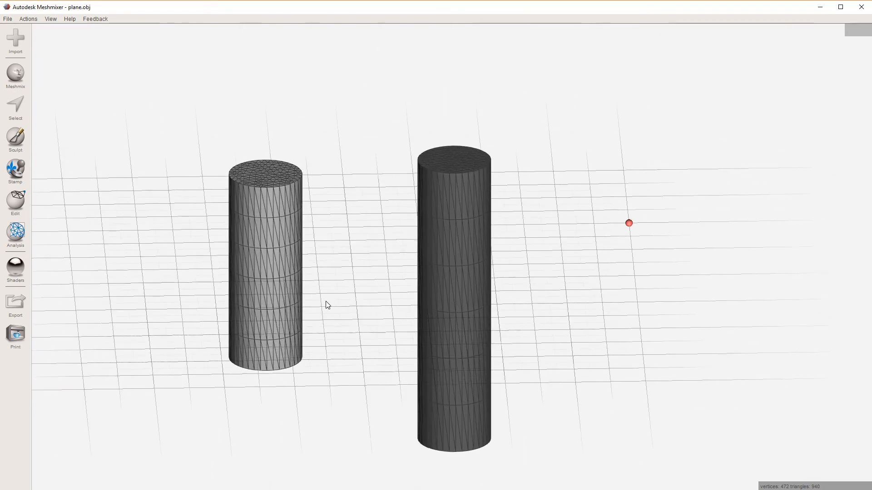
right_drag(418, 305, 145, 221)
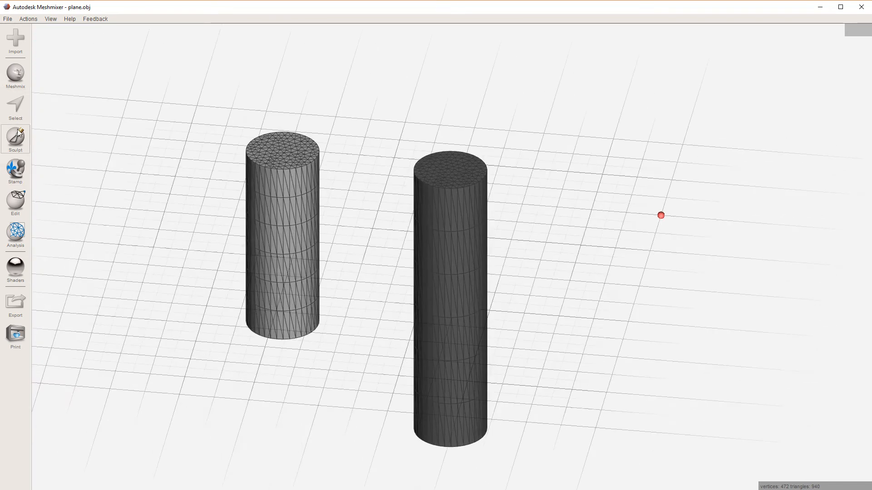
click(22, 78)
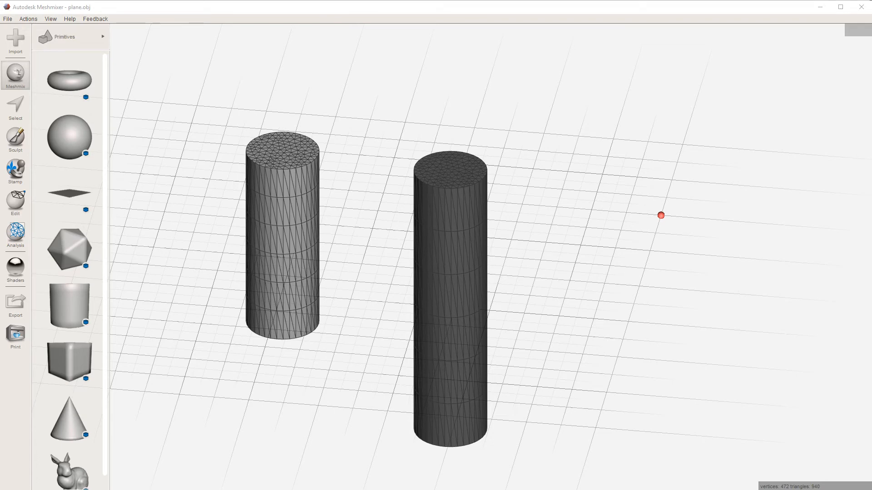
drag(69, 193, 456, 186)
right_drag(454, 207, 422, 211)
click(59, 130)
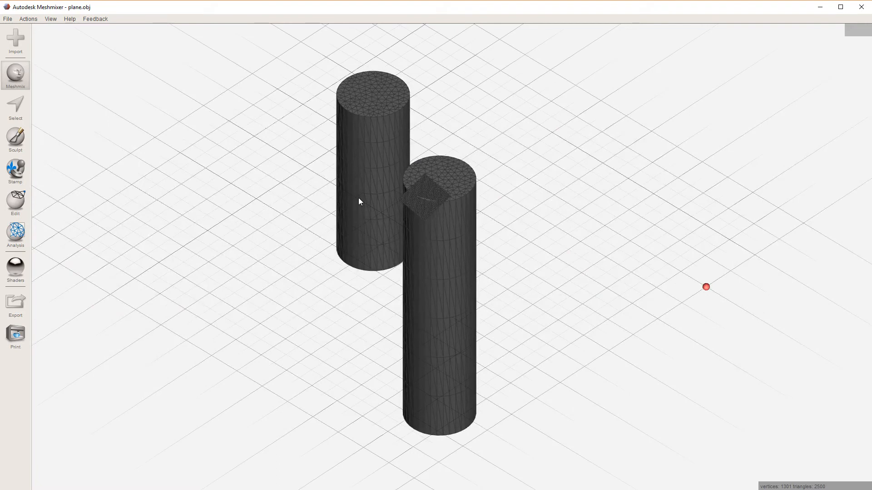
- Show the Object Browser and make the small plane, Dropped Part 2, the active object
click(47, 19)
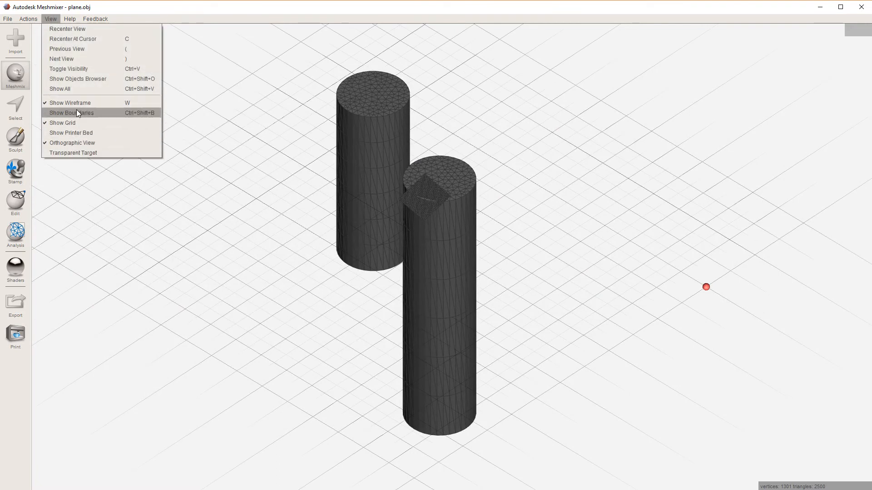
click(78, 80)
click(804, 351)
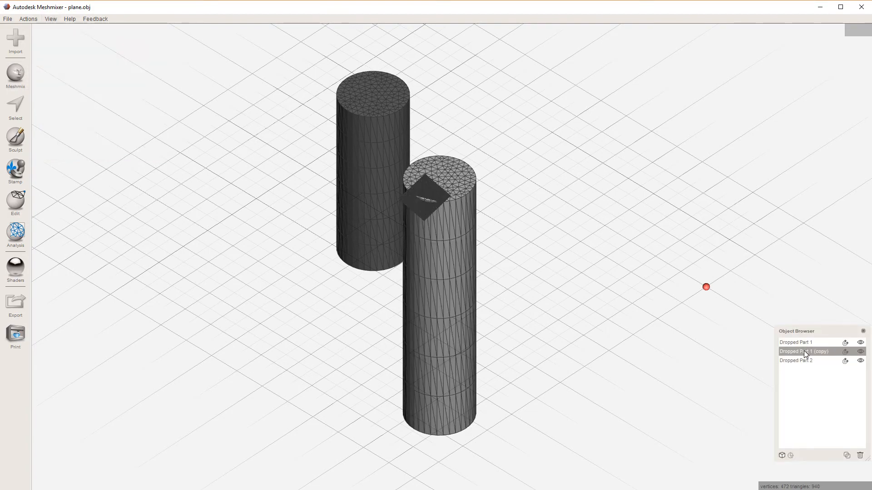
click(806, 361)
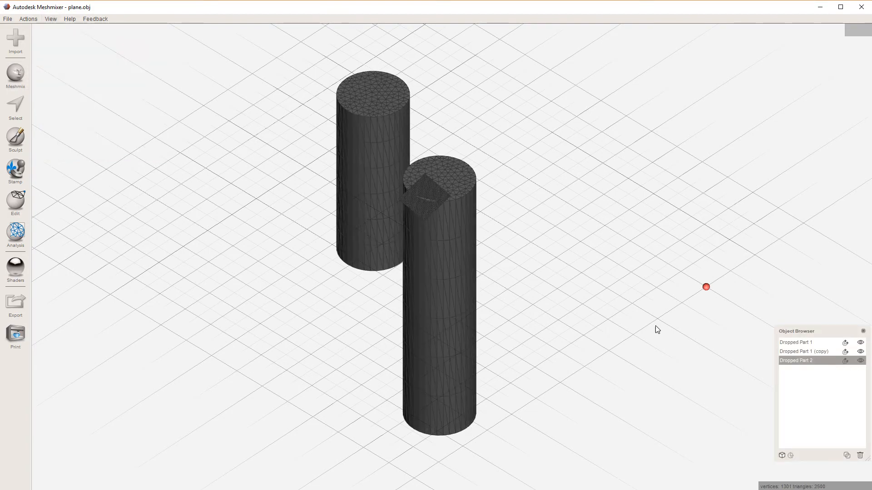
- Stretch the small plane with Transform to about 6.4 mm in X and 7.5 mm in Z, tilted slightly across the taller cylinder's top
right_drag(655, 325, 578, 288)
key(t)
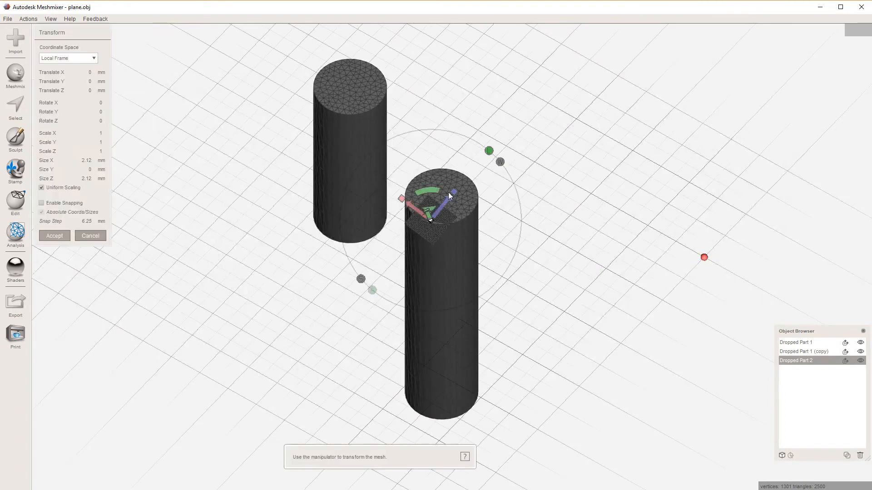
drag(450, 196, 622, 149)
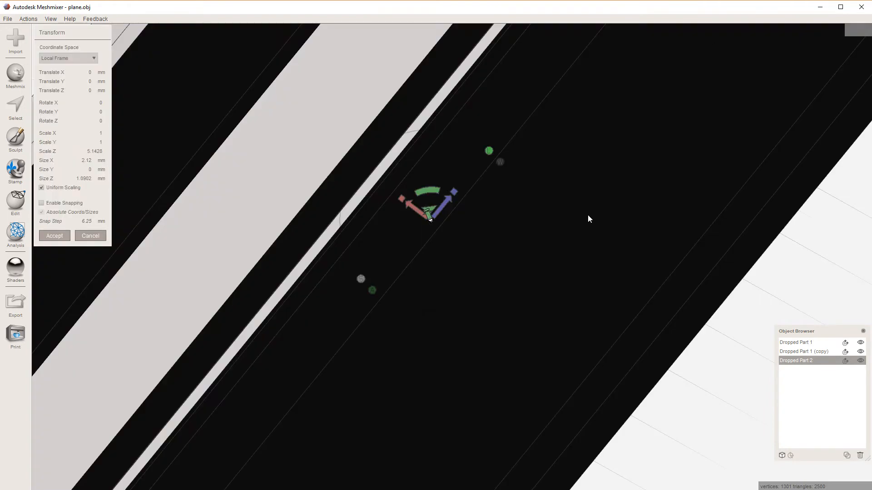
key(ctrl+z)
drag(453, 193, 480, 167)
right_drag(554, 217, 427, 178)
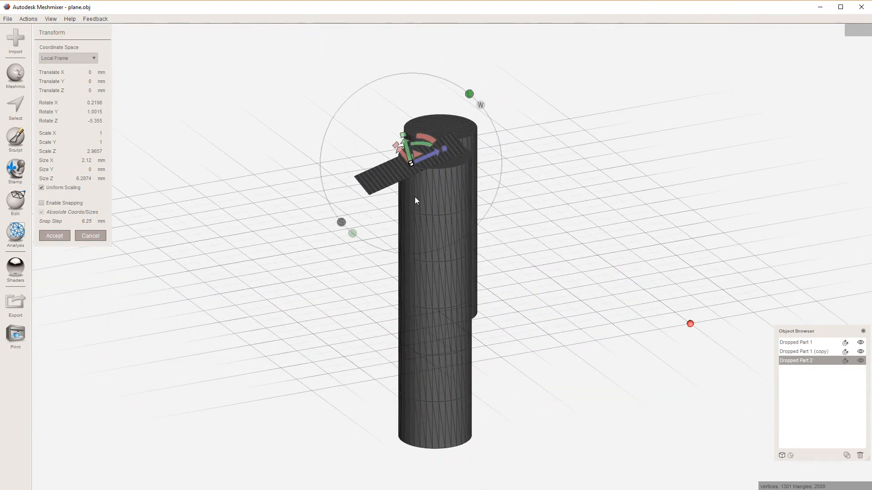
right_drag(415, 197, 410, 234)
drag(399, 221, 332, 168)
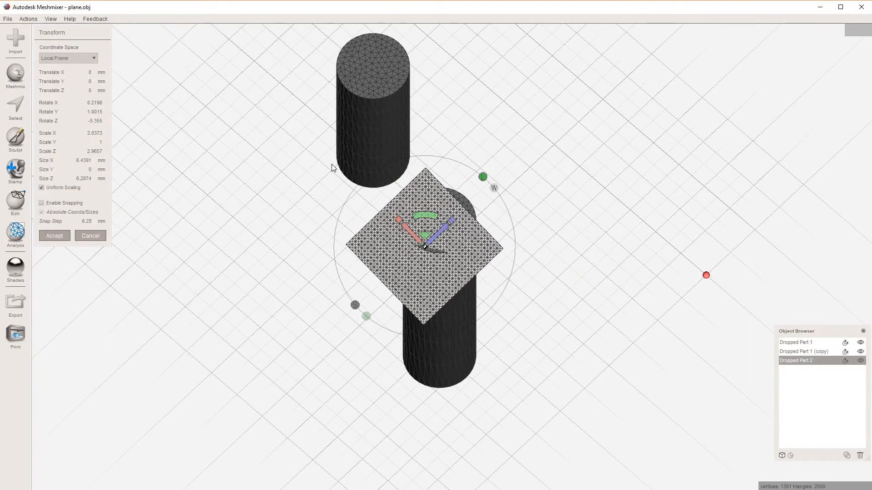
drag(453, 222, 303, 218)
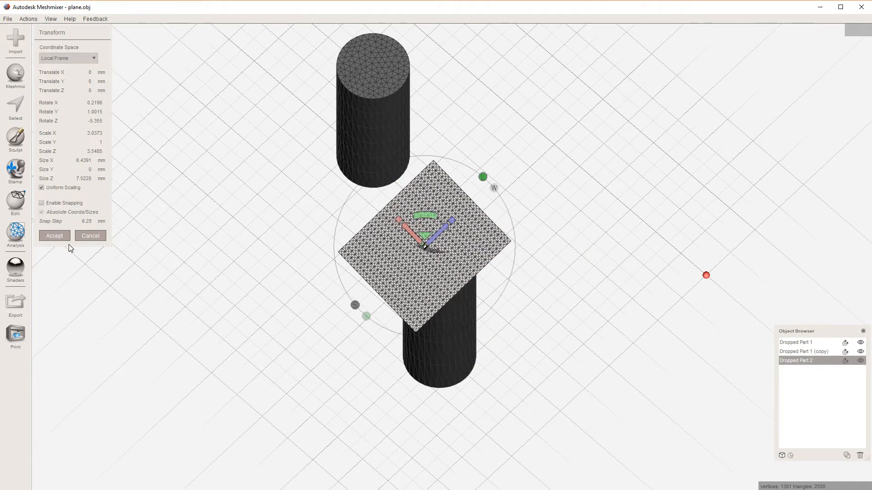
click(54, 236)
- Sculpt a small bump on the plane and extrude the whole plane into a slab with an offset of about 0.56 mm
click(16, 137)
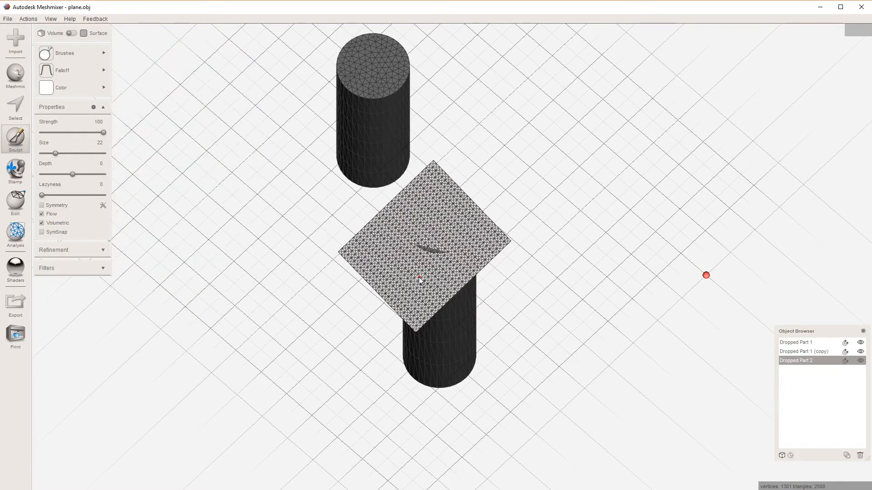
mouse_move(419, 277)
right_down()
mouse_move(420, 219)
mouse_move(390, 195)
right_up()
drag(390, 182, 388, 168)
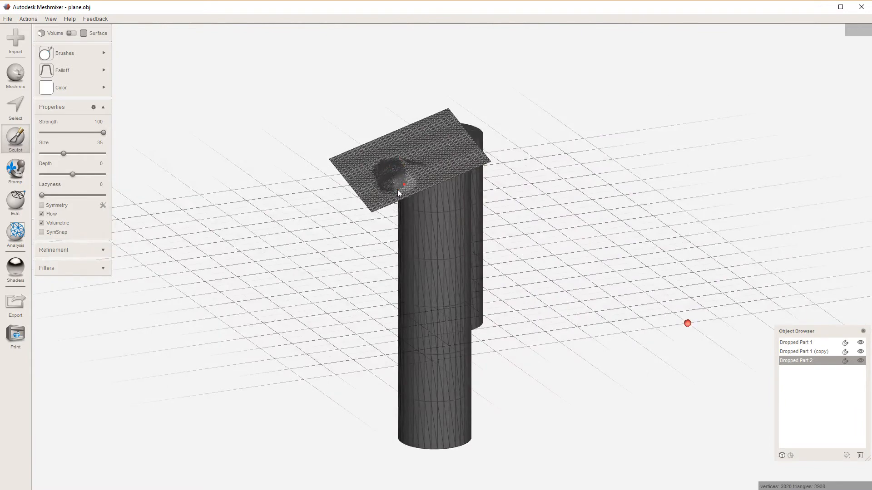
key(ctrl+a)
key(d)
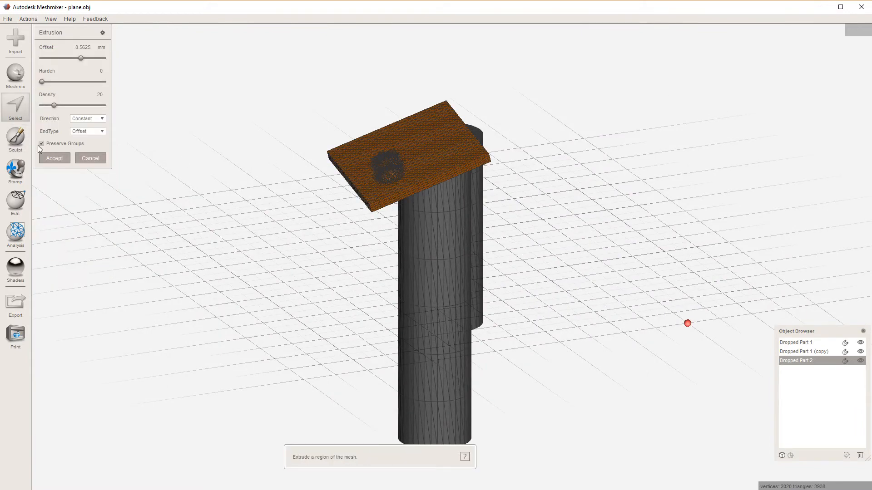
click(54, 158)
- Sculpt several irregular bumps across the slab's upper face with the Draw brush and hide the wireframe
click(16, 137)
mouse_move(80, 53)
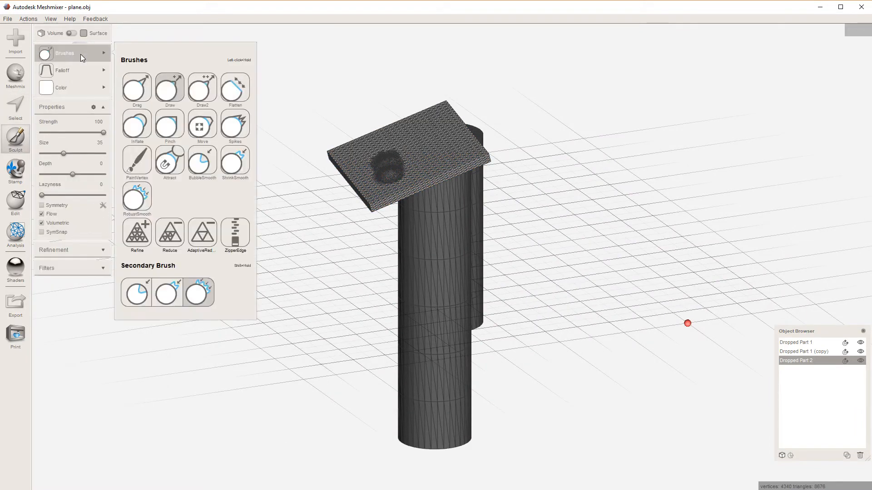
click(169, 89)
right_drag(171, 91, 359, 138)
mouse_move(435, 155)
mouse_down()
mouse_move(461, 171)
mouse_move(446, 157)
mouse_move(378, 202)
mouse_up()
right_drag(377, 202, 318, 213)
key(w)
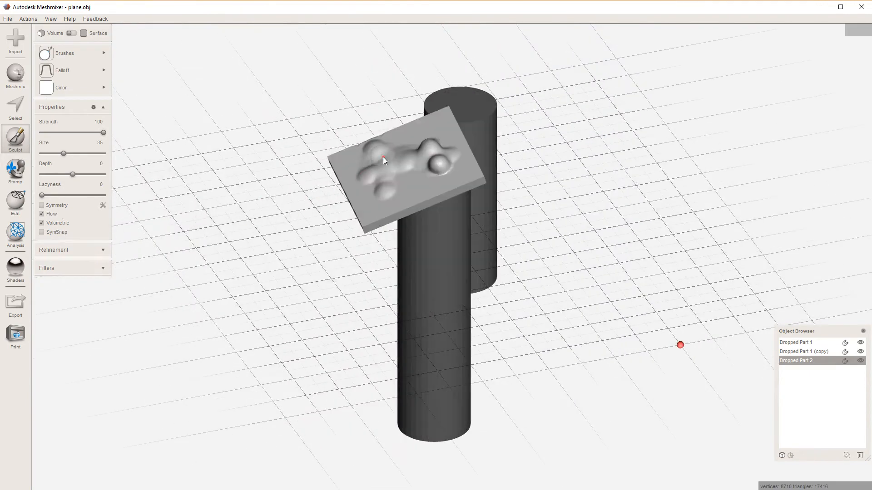
scroll(381, 153, up, 4)
middle_drag(375, 147, 378, 176)
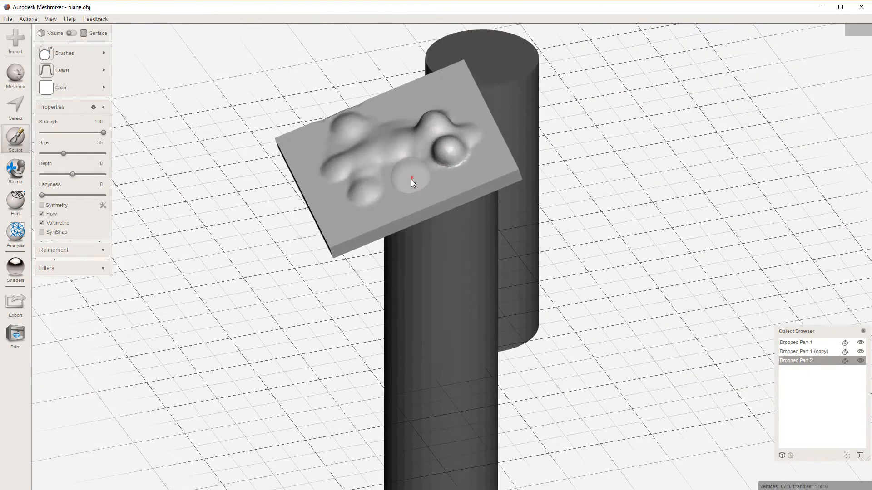
key(Escape)
- Move the slab about 3.2 mm down into the front cylinder and flip it upside down at a slight tilt with Transform
key(ctrl+t)
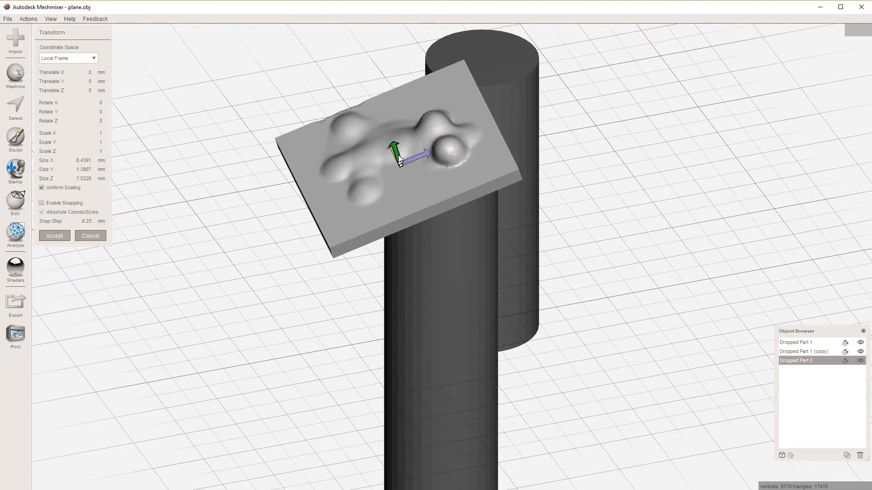
drag(400, 162, 420, 219)
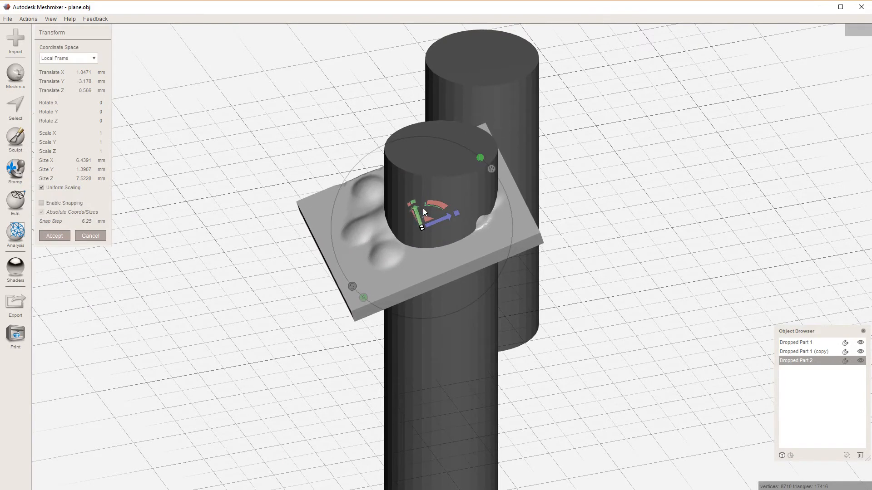
right_drag(423, 208, 415, 160)
drag(427, 173, 398, 247)
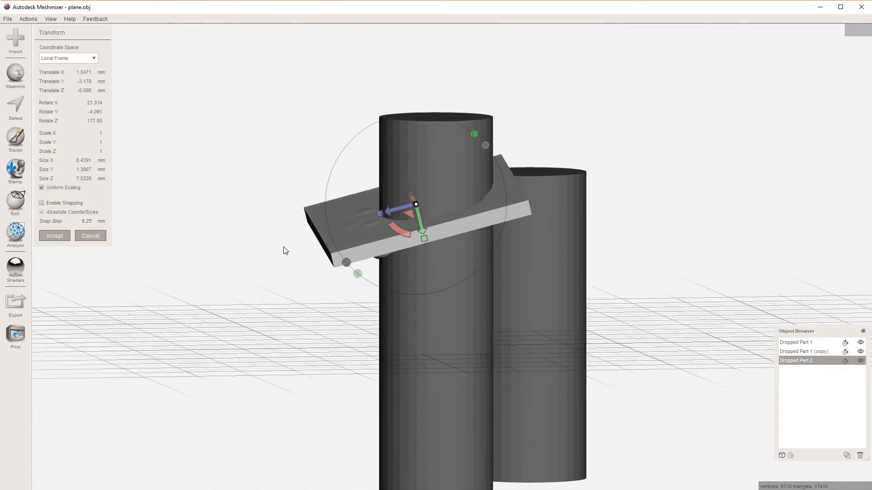
right_drag(285, 251, 122, 268)
click(55, 236)
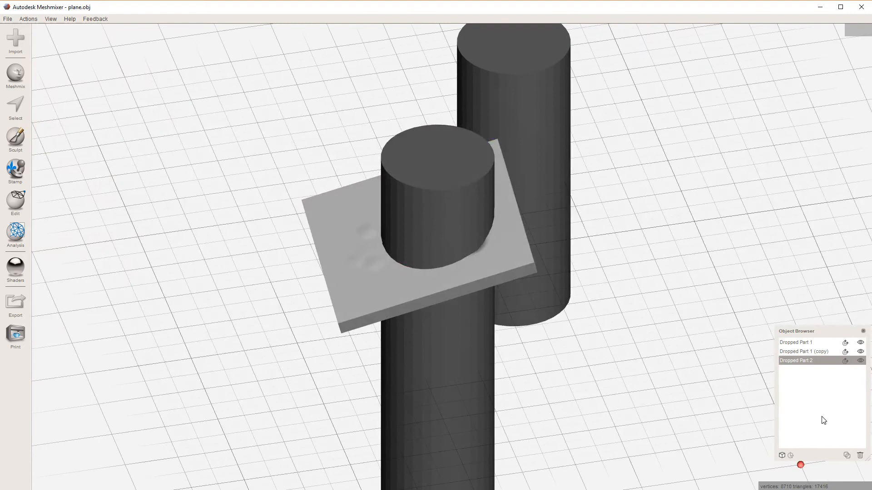
- Try subtracting the sculpted slab from the front cylinder with a Boolean Difference using Auto-Reduce Result, and undo it
click(800, 351)
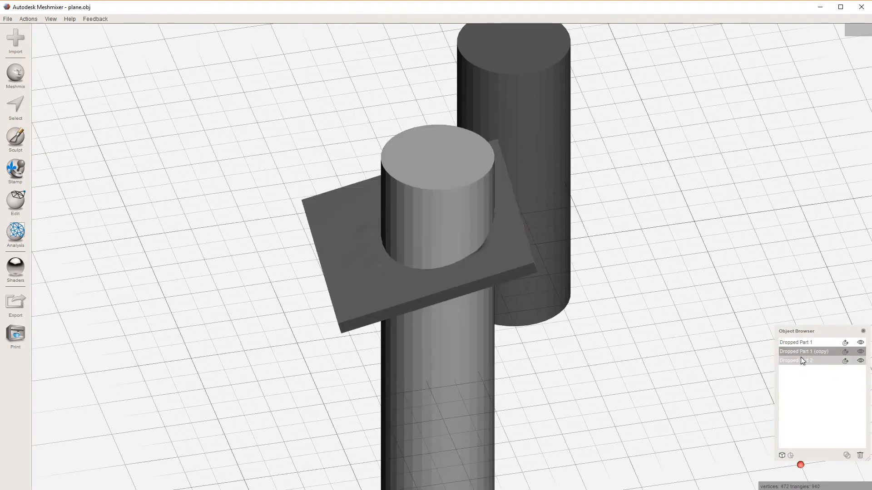
shift+click(803, 362)
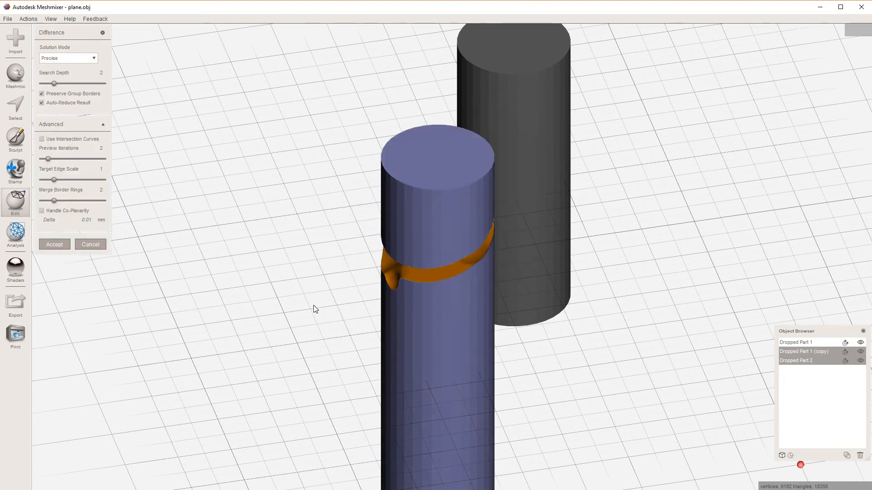
right_drag(313, 305, 328, 286)
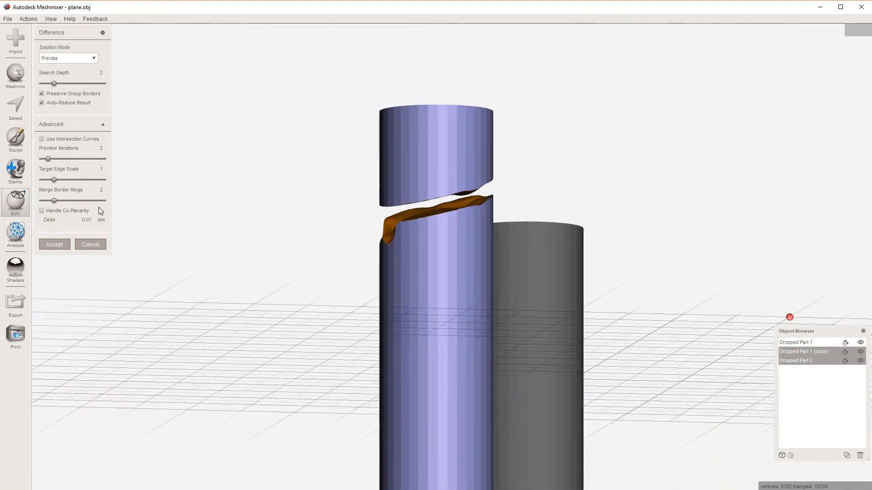
click(57, 244)
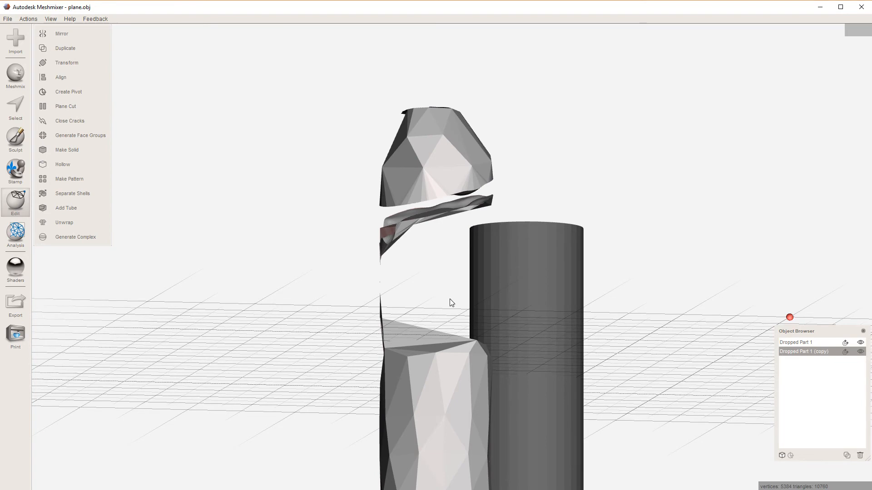
right_drag(641, 231, 624, 254)
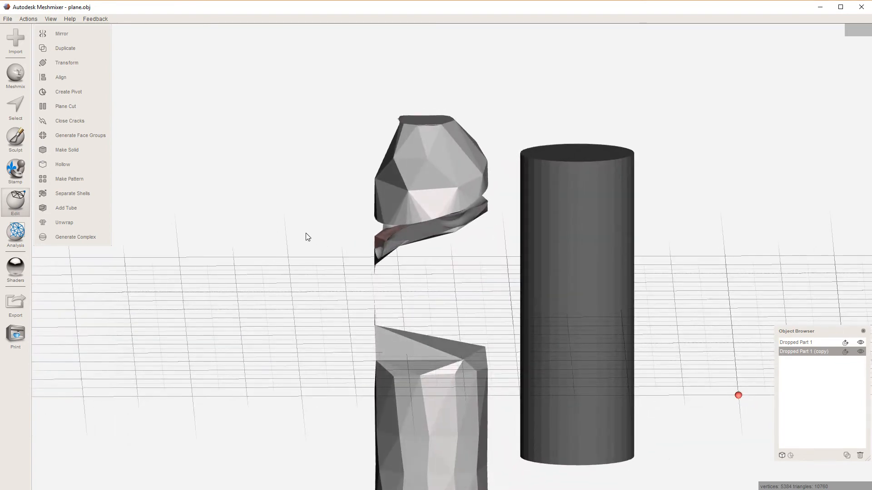
key(ctrl+z)
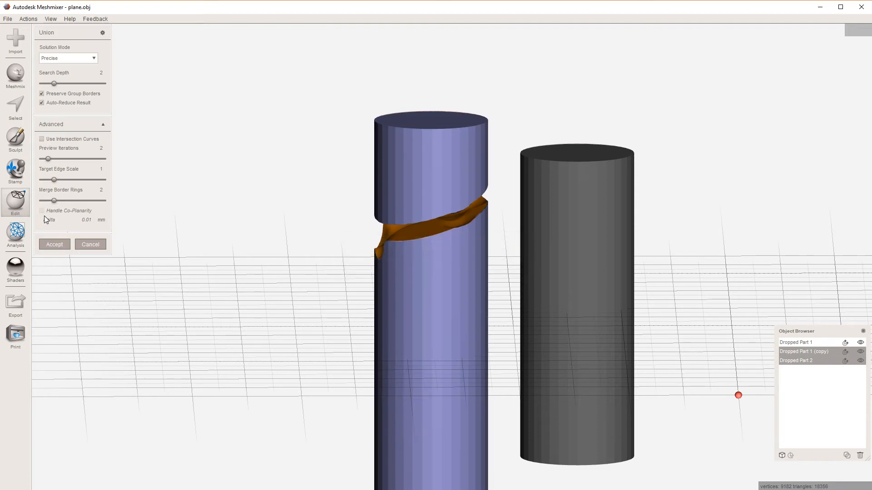
- Apply a Boolean Union to the front cylinder and slab with Auto-Reduce Result off, and delete the piece above the cut
click(56, 245)
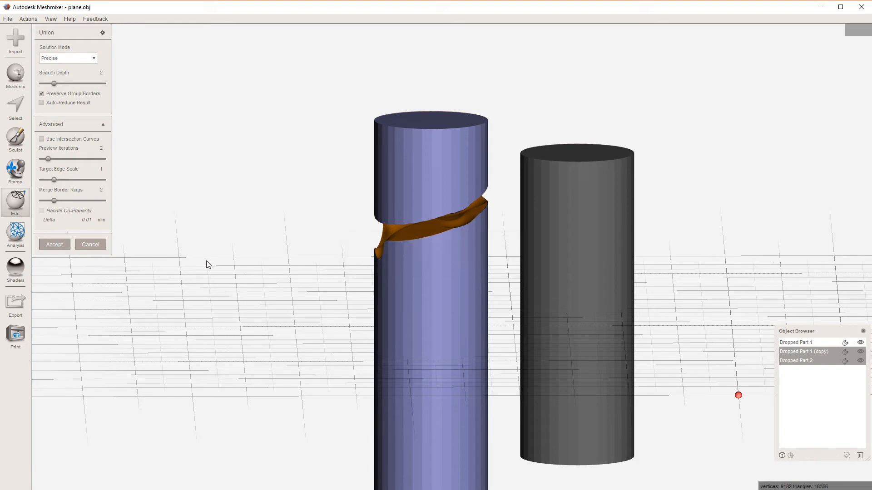
right_drag(218, 214, 422, 184)
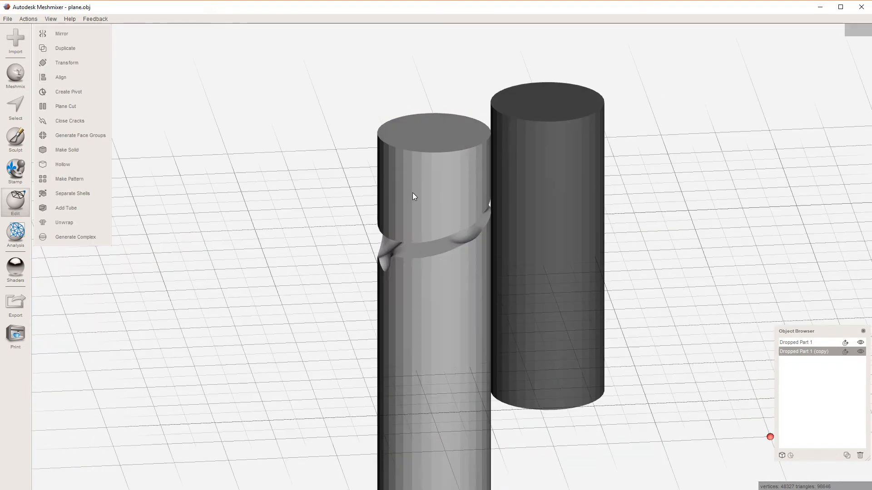
key(s)
double_click(425, 198)
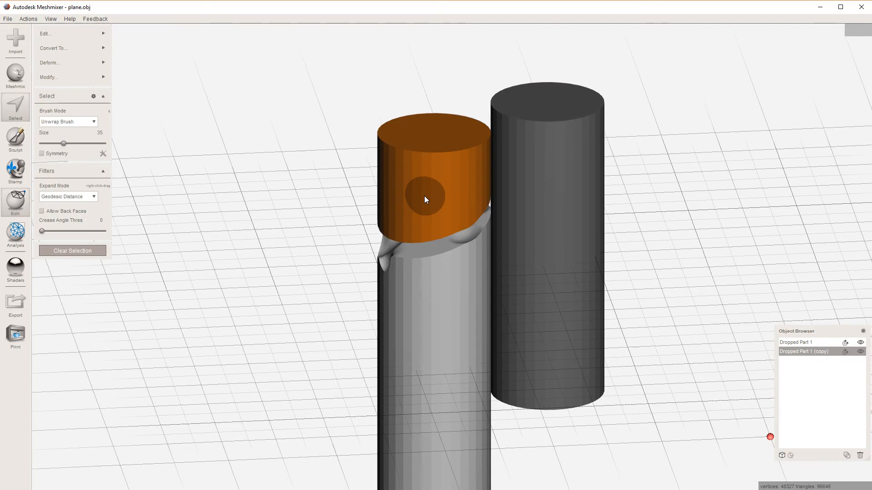
key(Delete)
mouse_move(331, 212)
right_down()
mouse_move(461, 197)
mouse_move(438, 171)
mouse_move(444, 208)
mouse_move(347, 237)
mouse_move(304, 191)
mouse_move(348, 236)
mouse_move(337, 221)
right_up()
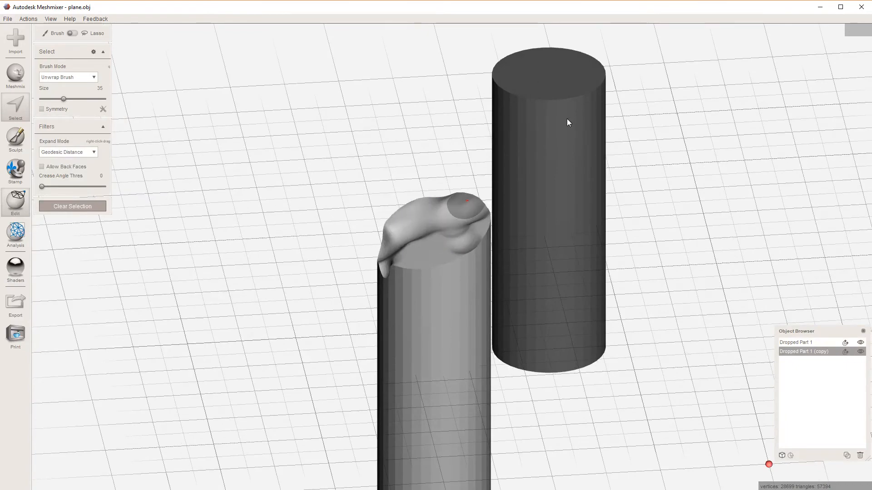
- Place a cube primitive about 6.4 mm in size over the front cylinder's cut end as a new object
right_drag(568, 123, 551, 128)
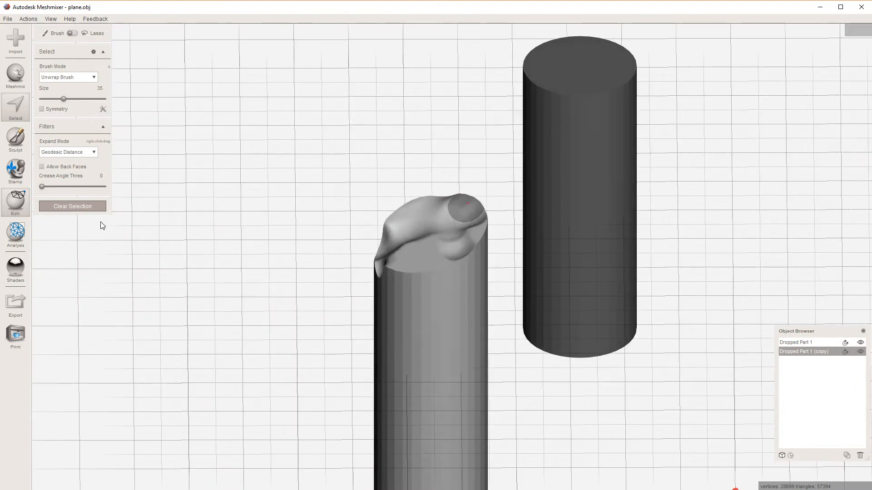
click(15, 74)
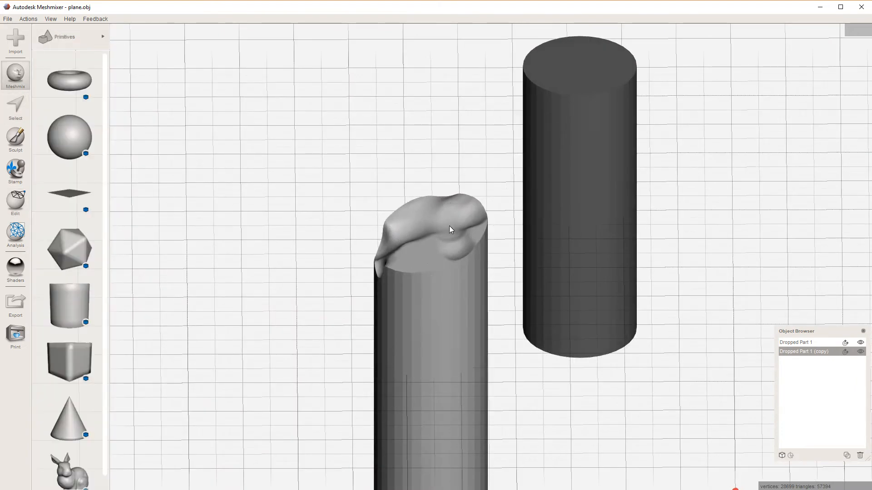
right_drag(395, 235, 331, 244)
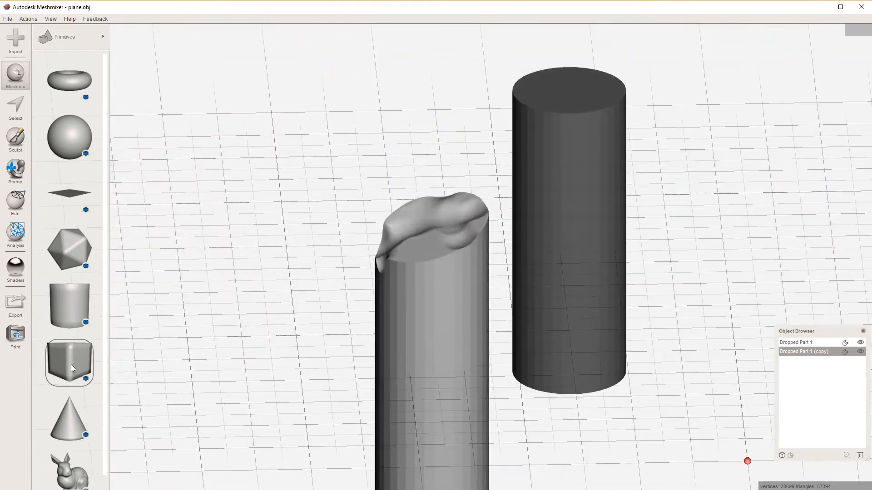
drag(71, 369, 427, 250)
right_drag(431, 258, 451, 300)
drag(434, 265, 313, 252)
right_drag(313, 252, 305, 230)
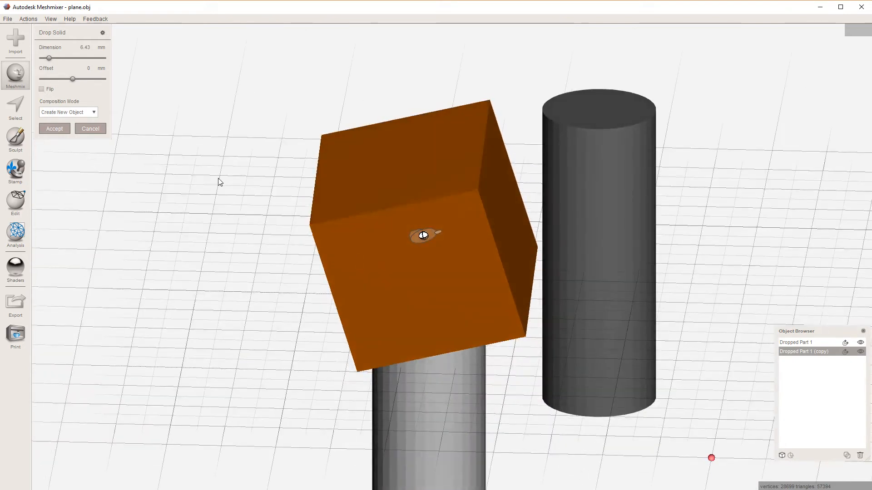
click(41, 130)
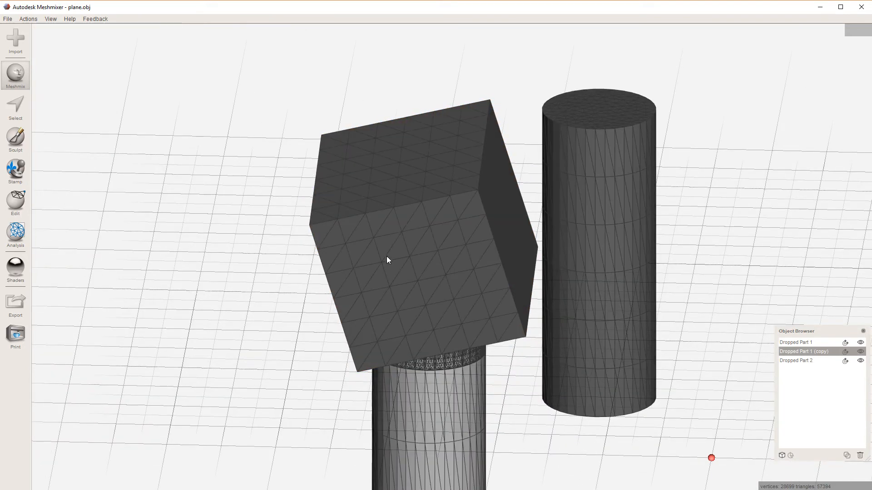
- Remesh the entire cube with the Adaptive Density mode at an increased density
right_drag(417, 265, 413, 244)
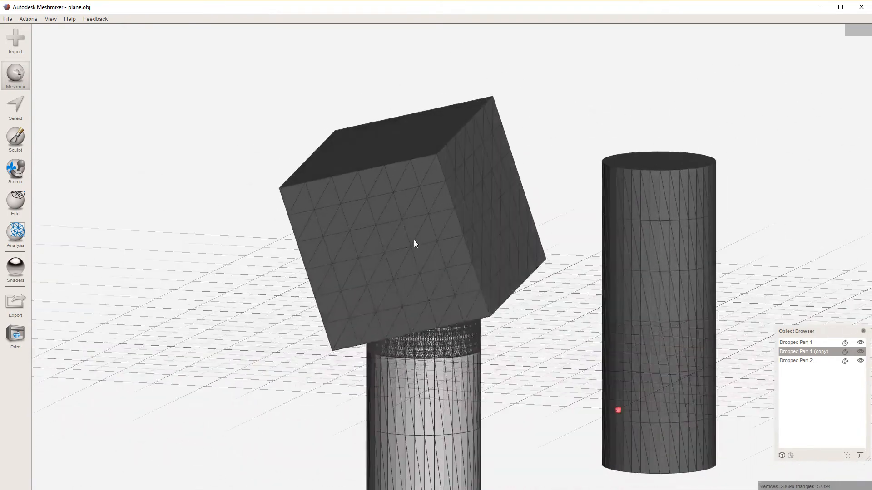
click(414, 242)
key(ctrl+a)
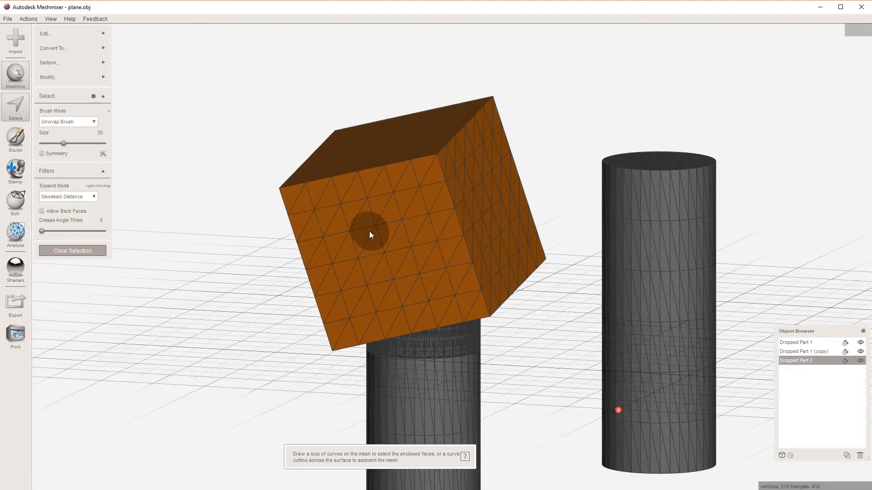
mouse_move(69, 33)
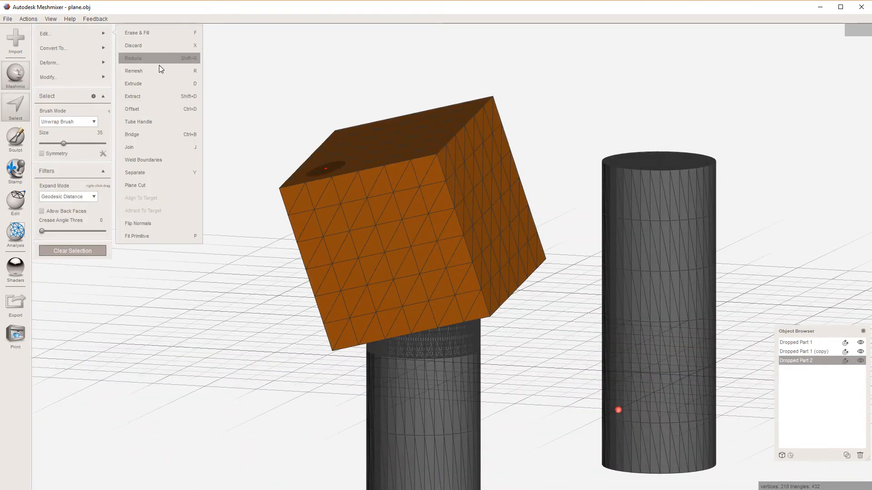
click(142, 72)
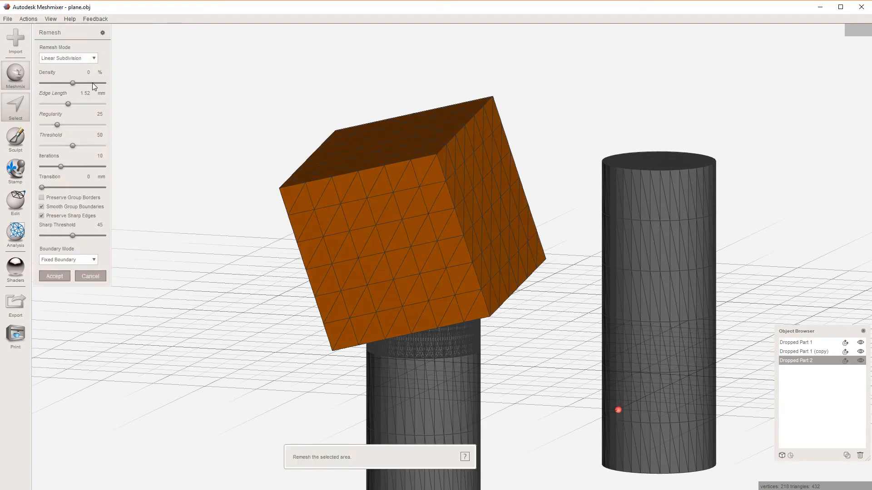
click(69, 59)
click(67, 77)
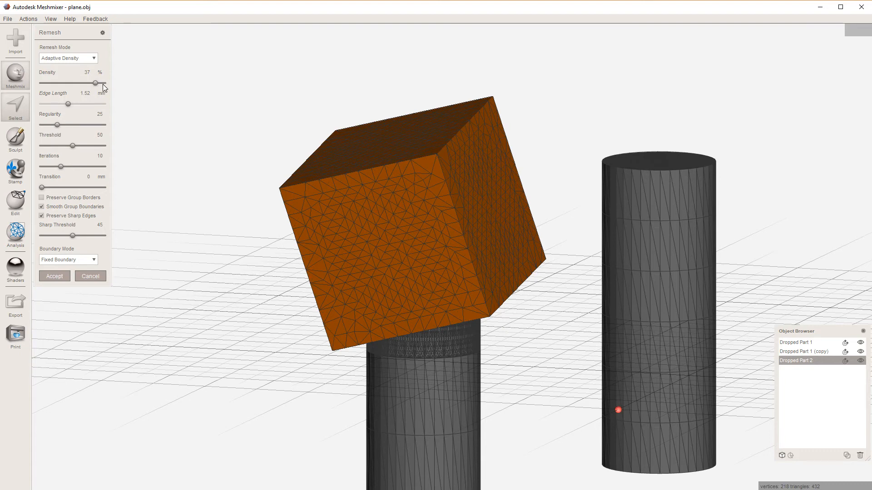
click(54, 276)
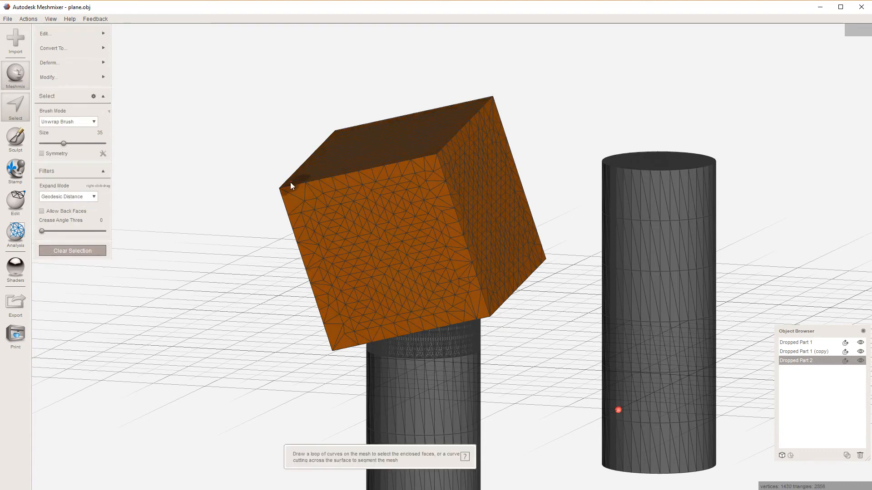
- Remesh the cube a second time in Adaptive Density mode to a much finer mesh, and clear the selection
click(80, 32)
click(159, 73)
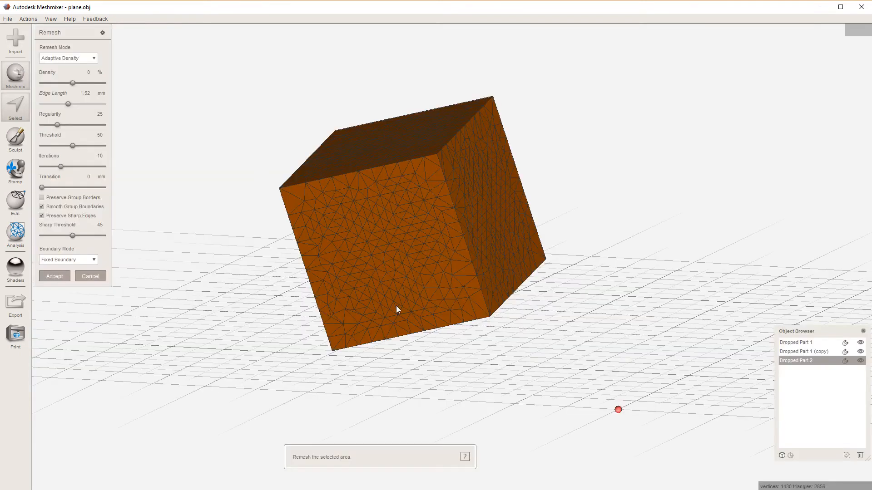
right_drag(176, 184, 89, 98)
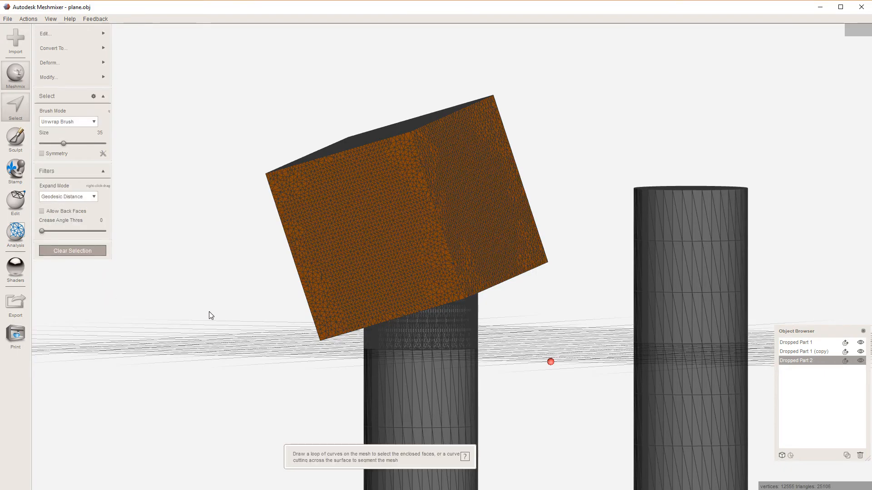
mouse_move(209, 311)
right_down()
mouse_move(213, 231)
mouse_move(222, 311)
mouse_move(103, 307)
mouse_move(214, 312)
right_up()
click(88, 252)
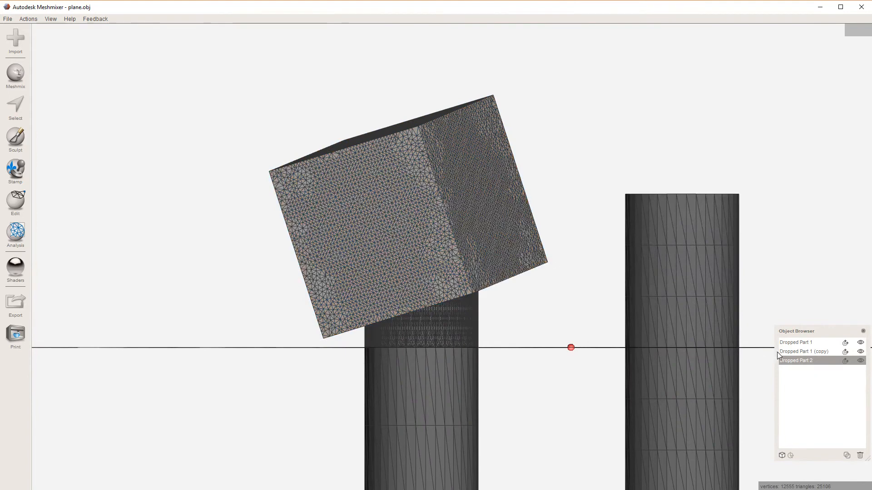
- Subtract the cut front cylinder from the cube with a Precise Boolean Difference using Auto-Reduce Result, and hide the wireframe
shift+click(792, 350)
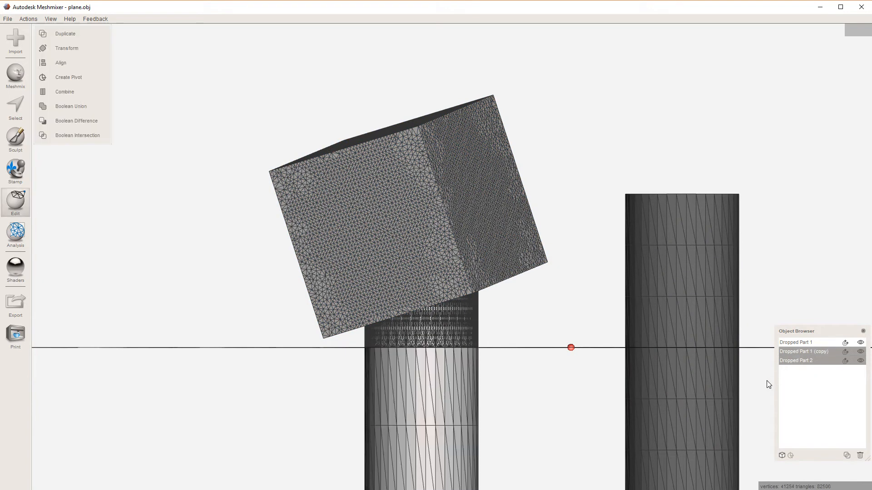
click(77, 122)
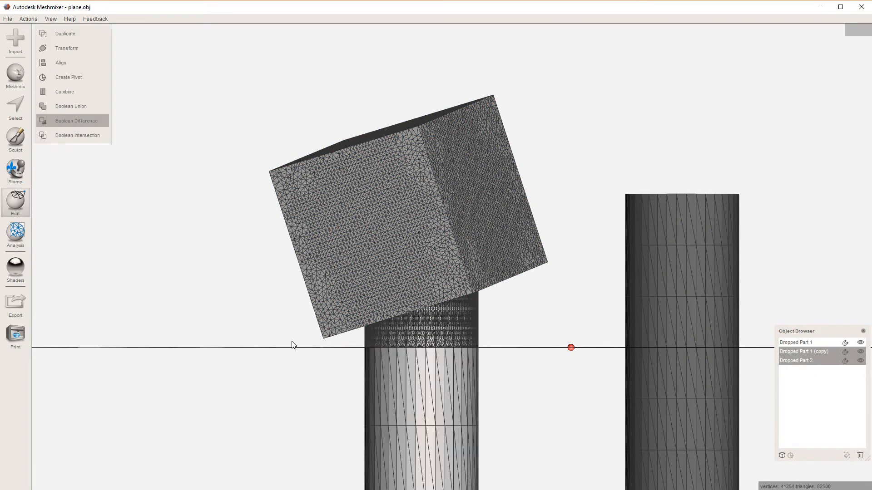
right_drag(254, 283, 218, 217)
click(54, 244)
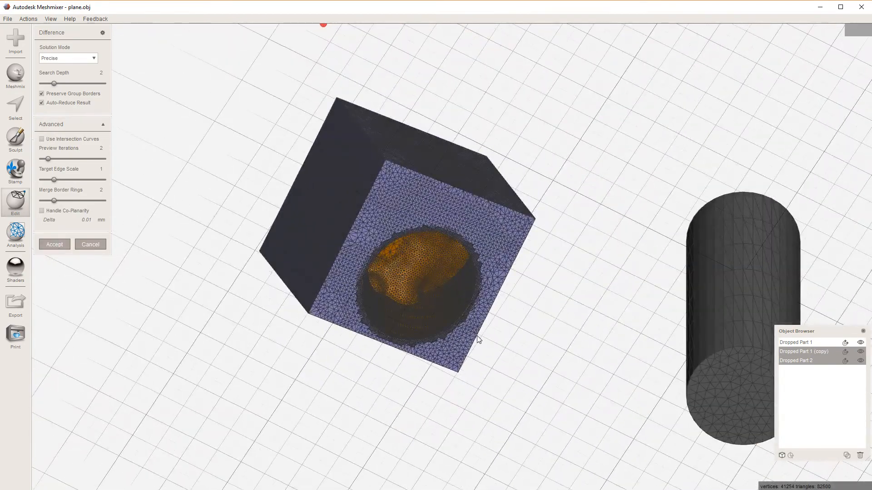
right_drag(519, 353, 479, 385)
key(w)
- Select part of the cube socket's side wall using Crease Angle expansion with a threshold of 57.36
key(s)
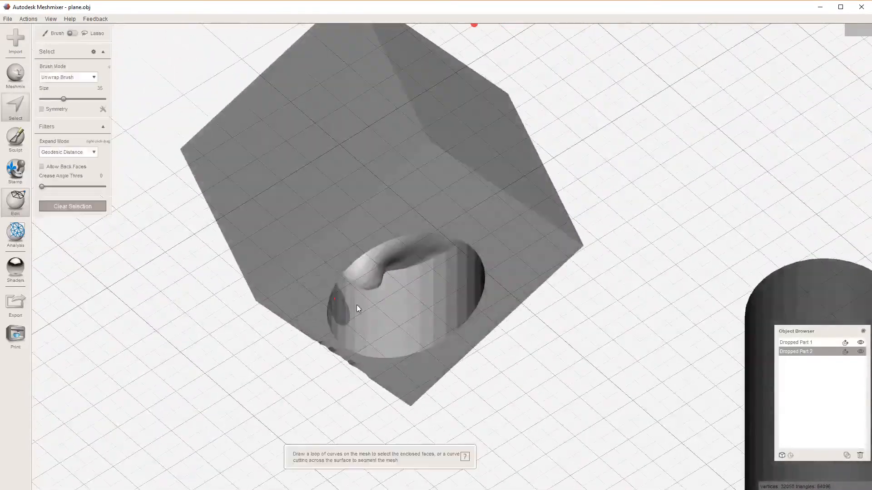
click(444, 303)
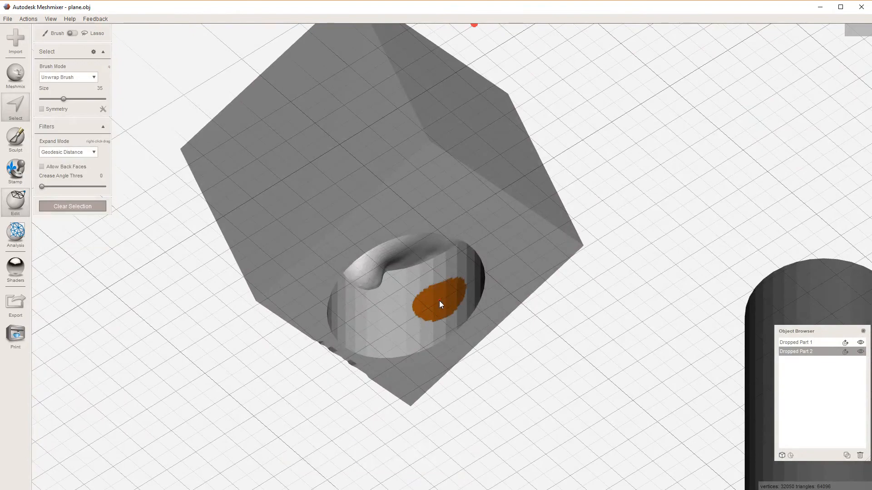
click(73, 197)
click(74, 207)
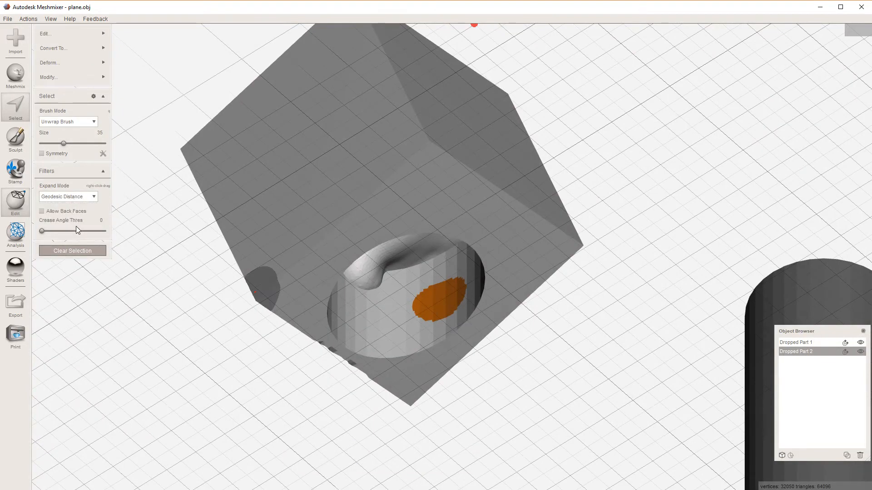
mouse_move(421, 304)
right_down()
mouse_move(382, 309)
mouse_move(422, 297)
right_up()
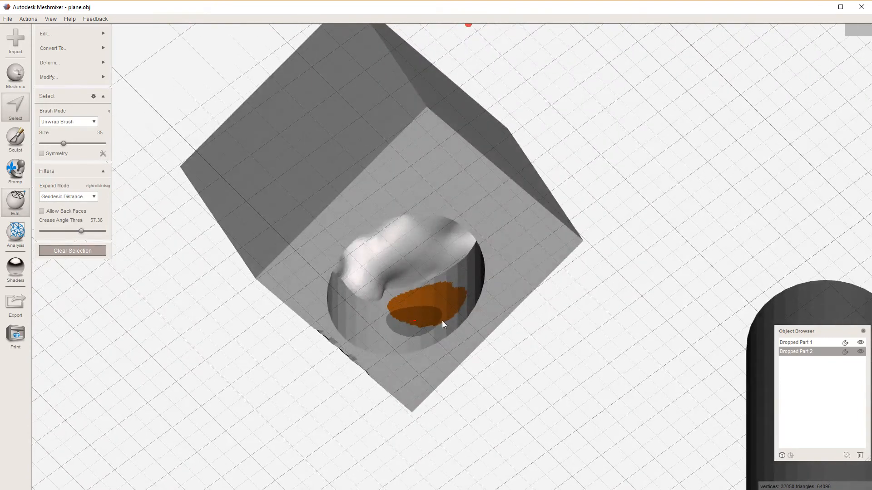
click(47, 200)
click(64, 214)
right_drag(403, 315, 436, 318)
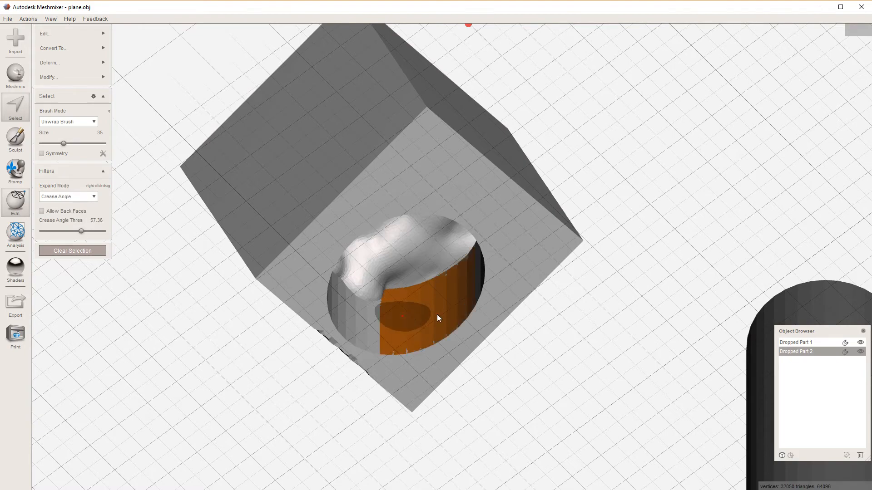
- Extend the selection around the socket's whole cylindrical side wall, try deleting it, and clear the selection
right_drag(359, 318, 476, 367)
right_drag(426, 356, 474, 364)
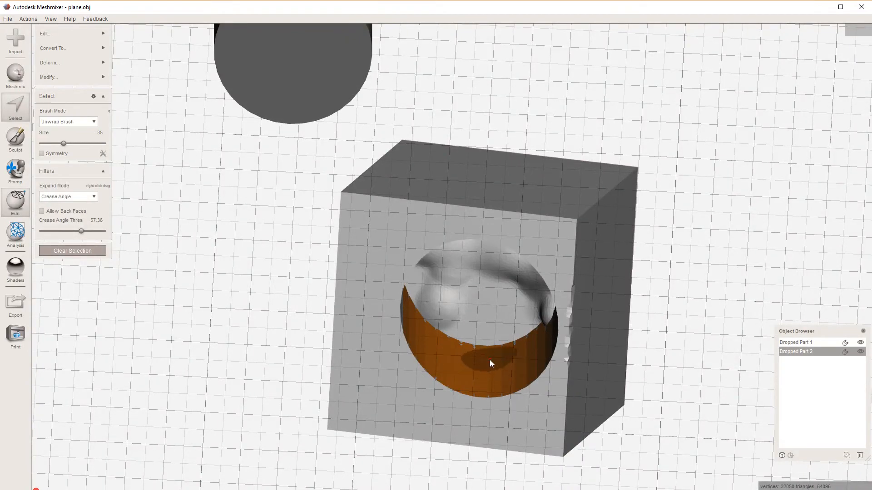
right_drag(434, 375, 415, 275)
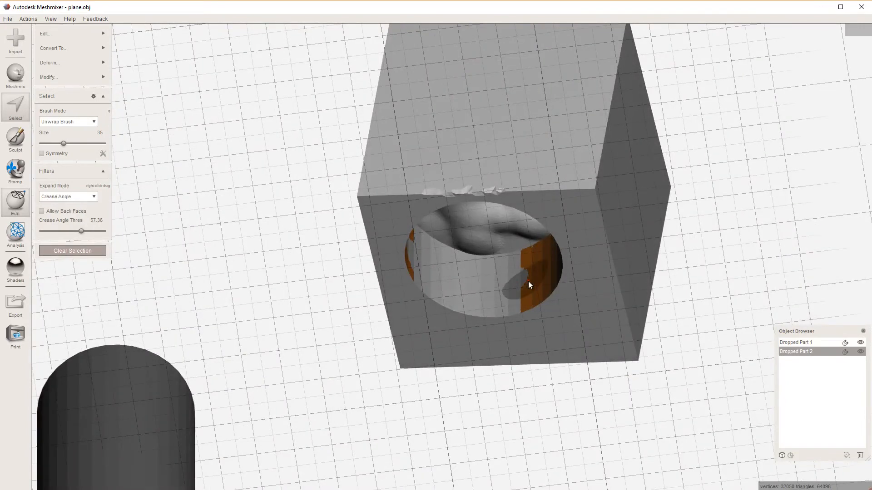
drag(528, 281, 428, 270)
right_drag(450, 282, 490, 291)
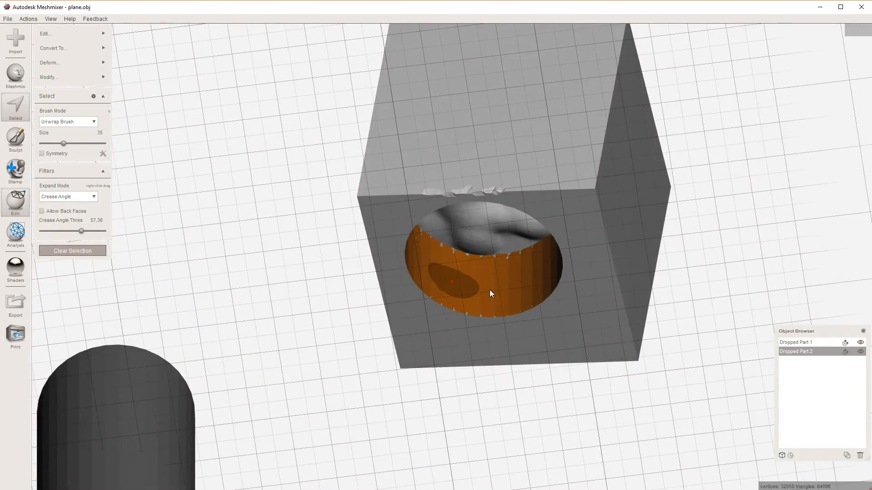
key(Delete)
right_drag(429, 312, 532, 349)
click(531, 348)
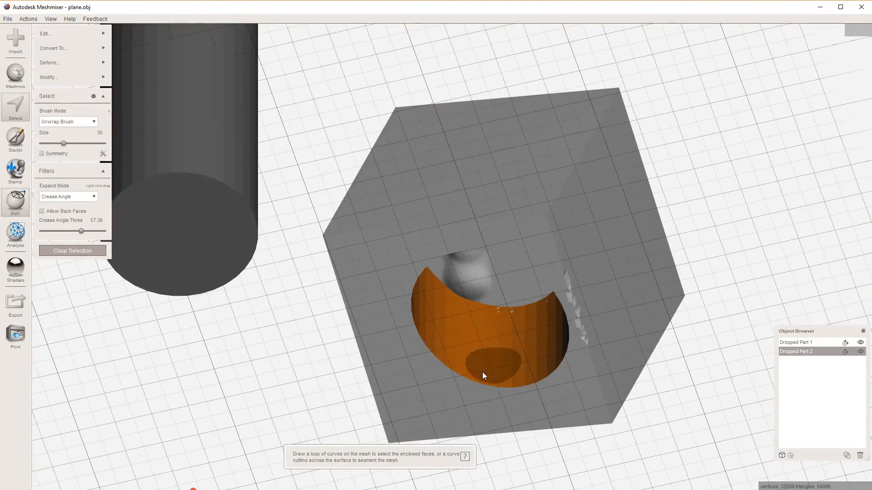
key(Escape)
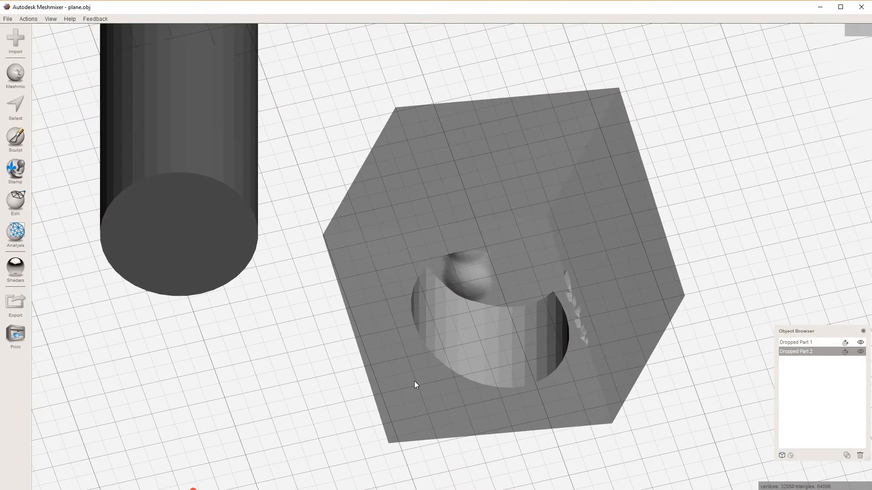
right_drag(414, 385, 515, 259)
scroll(591, 358, up, 4)
scroll(591, 358, down, 2)
scroll(578, 355, down, 3)
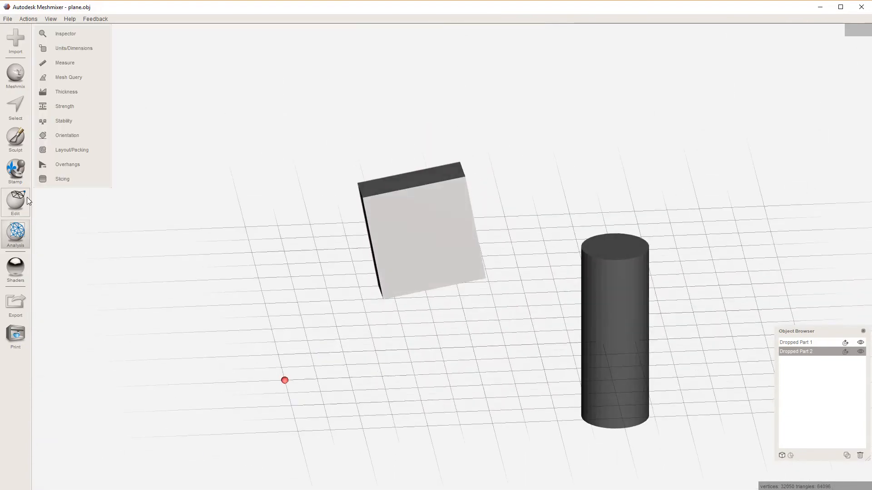
mouse_move(18, 202)
right_drag(298, 151, 509, 320)
right_drag(622, 279, 444, 241)
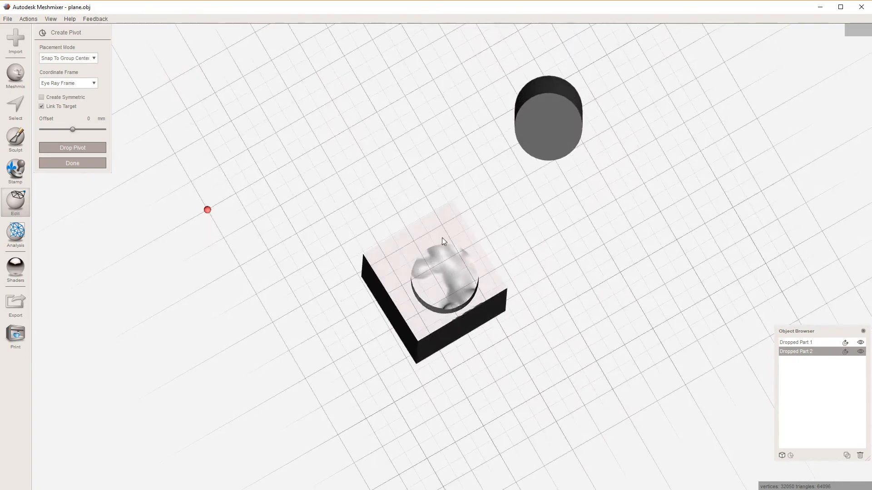
click(442, 277)
right_drag(443, 284, 467, 335)
click(73, 163)
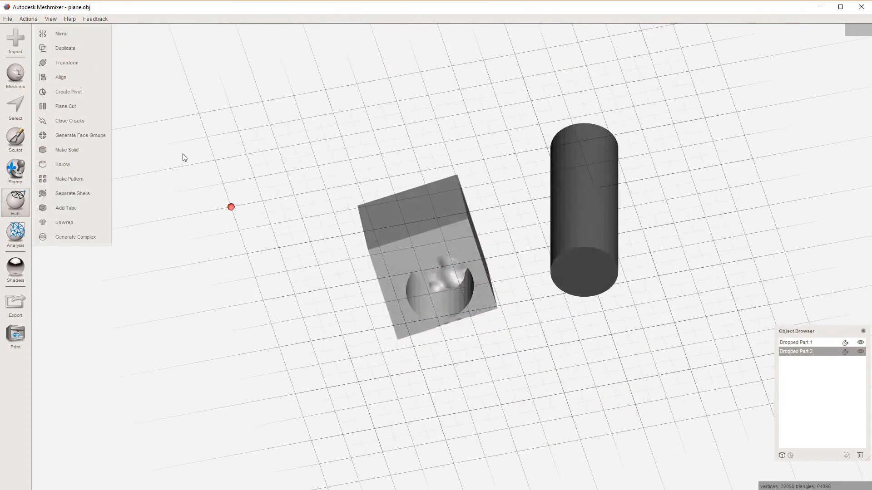
- Drop a linked pivot at the centre of the socket's sculpted surface, using Snap To Group Center and Eye Ray Frame
right_drag(469, 126, 446, 246)
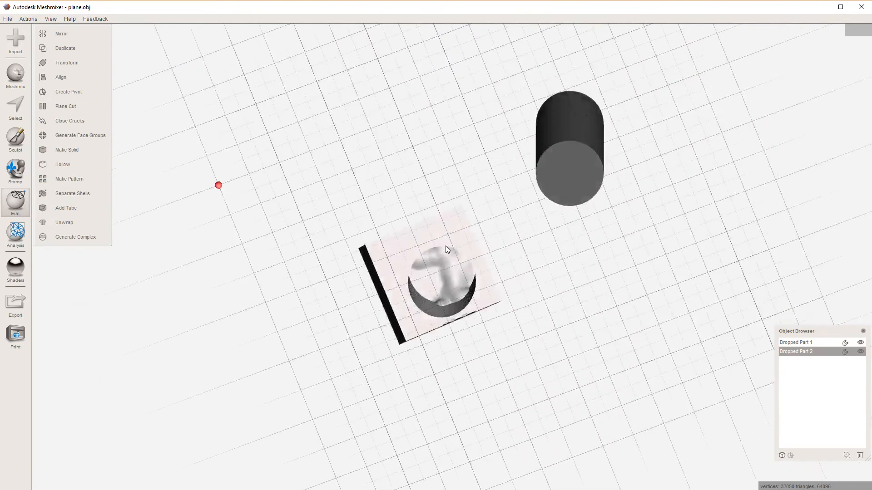
click(68, 93)
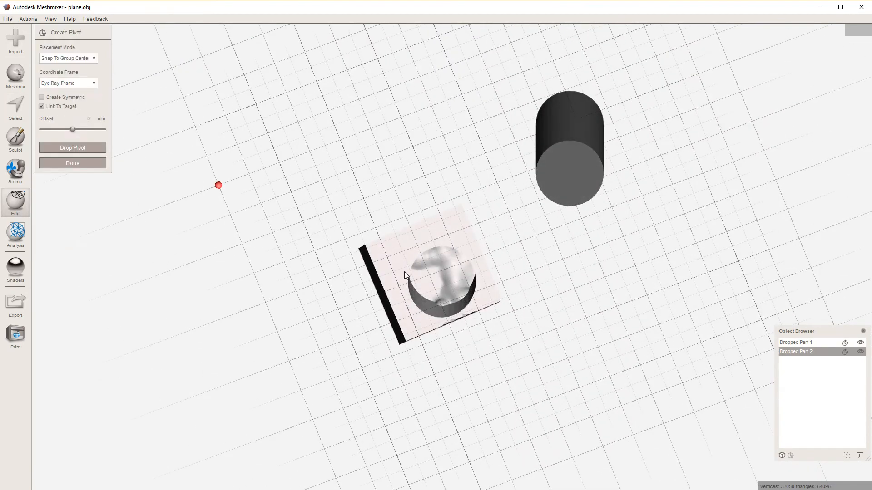
click(72, 148)
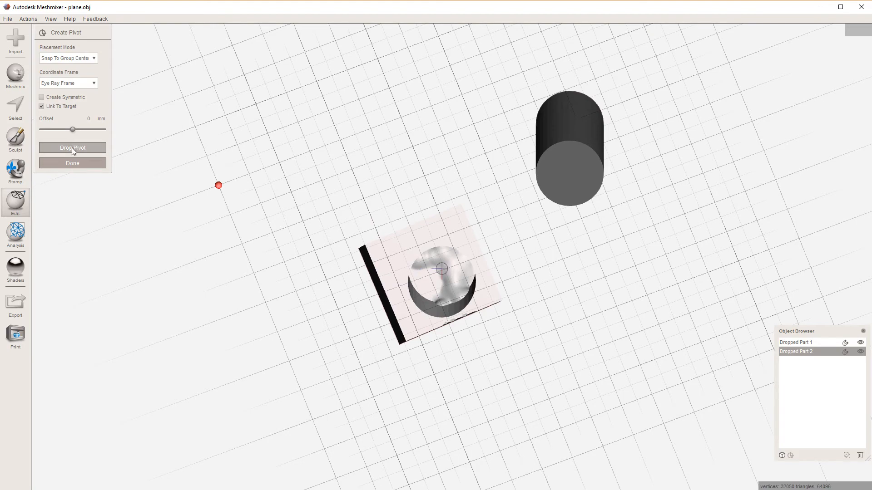
click(77, 164)
- Drop a linked pivot at the centre of the other cylinder's top face, using Surface Point placement and Eye Ray Frame
right_drag(456, 169, 477, 286)
click(634, 313)
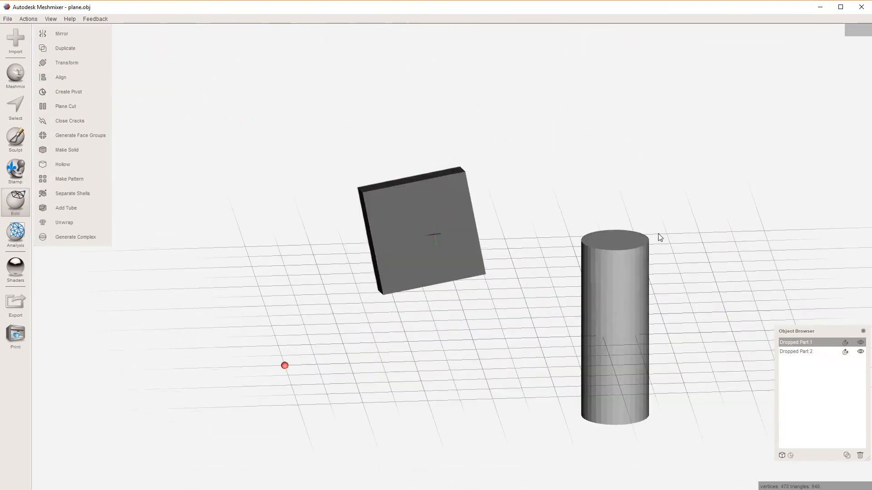
right_drag(658, 236, 655, 298)
click(84, 106)
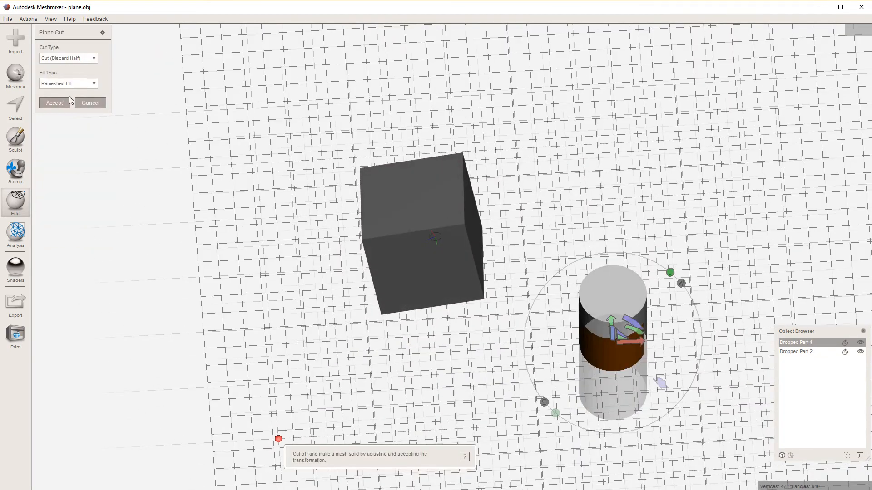
click(90, 102)
click(69, 92)
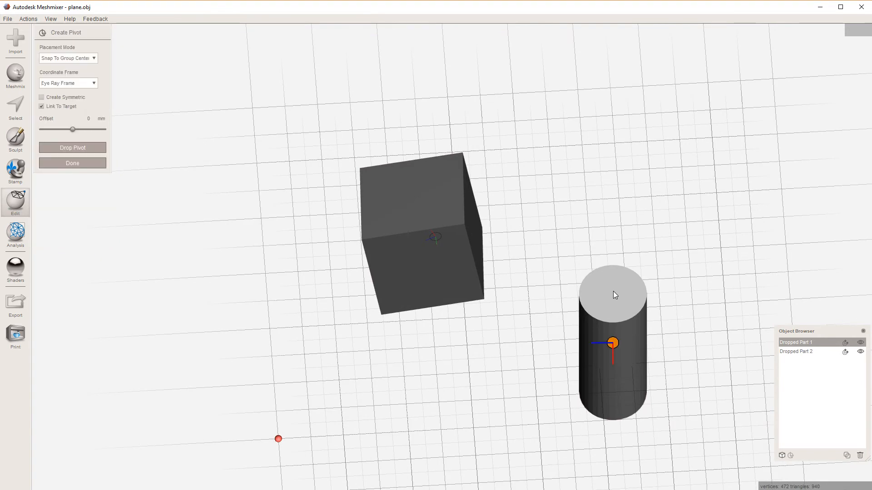
click(73, 58)
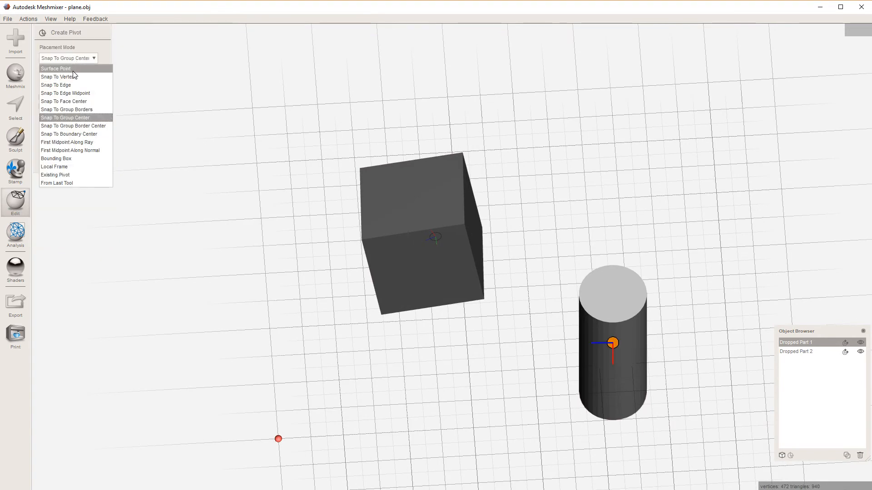
click(73, 69)
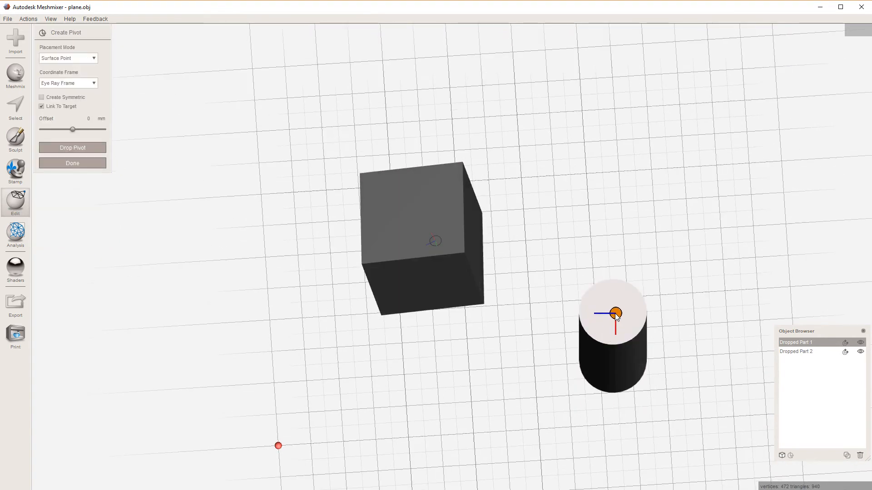
right_drag(612, 313, 612, 333)
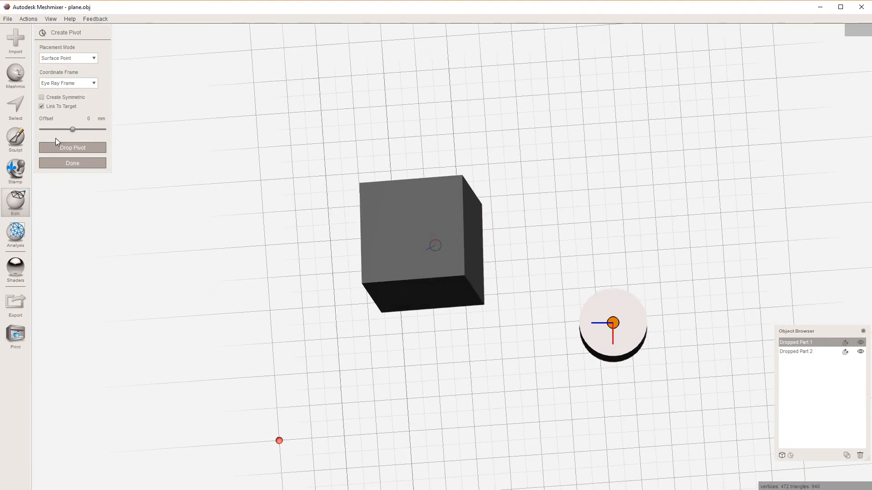
click(78, 146)
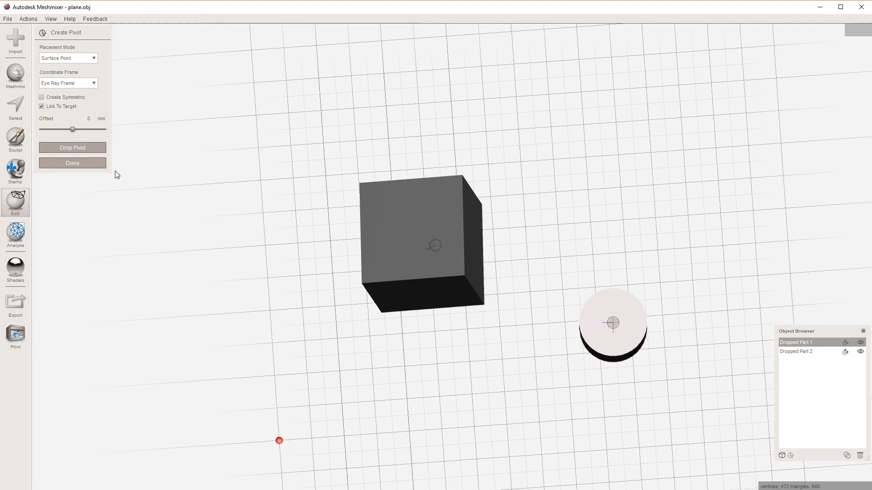
- Finish the pivot on the cylinder's top face and delete the existing pivot from the cube's socket
click(82, 163)
right_drag(293, 335, 405, 271)
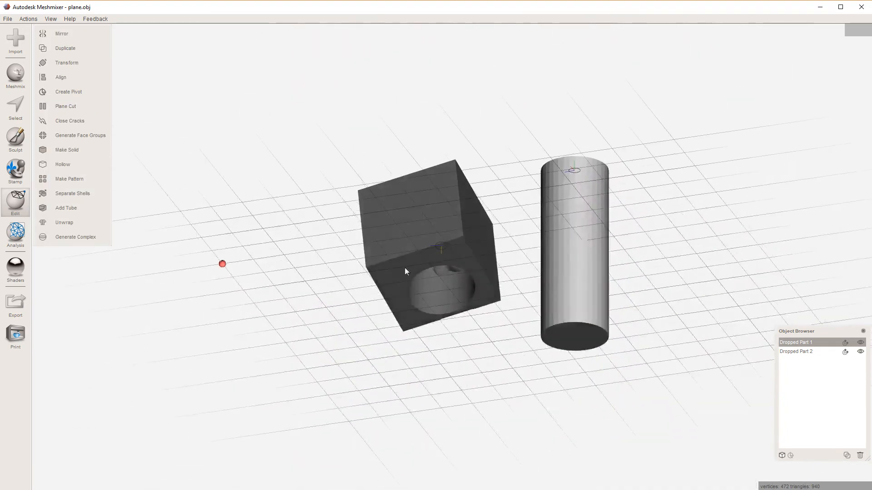
click(445, 246)
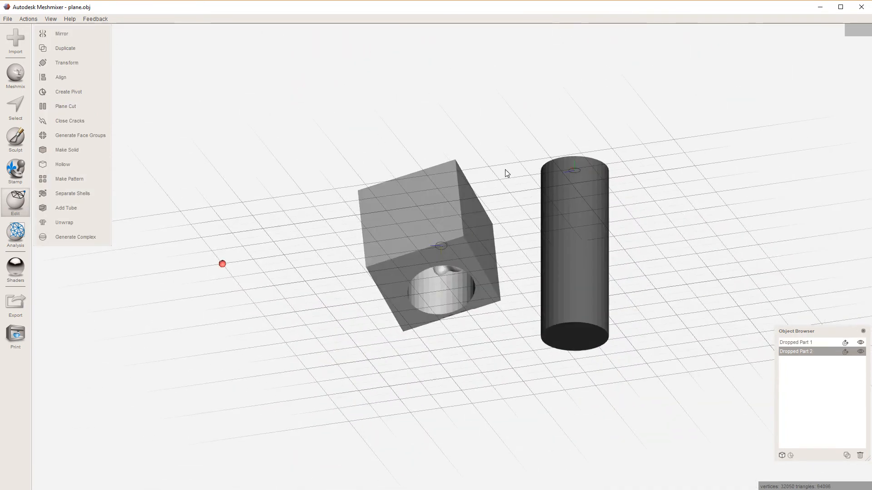
right_drag(505, 171, 546, 219)
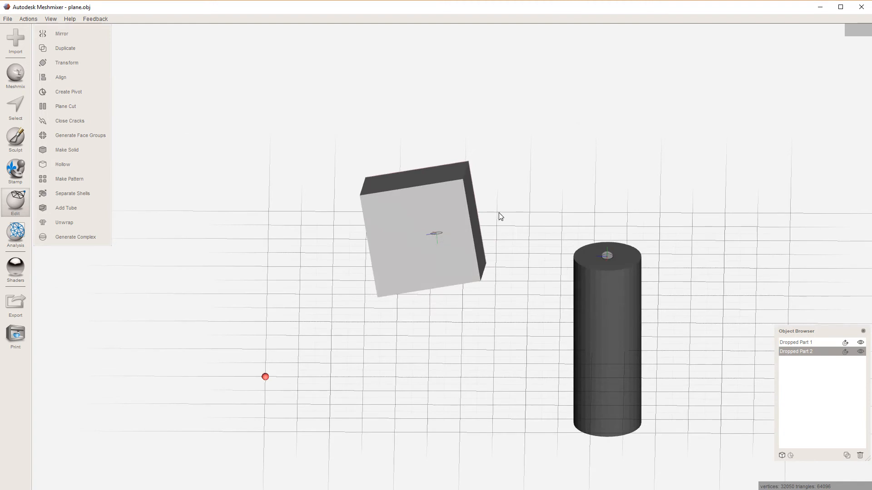
click(609, 257)
click(437, 240)
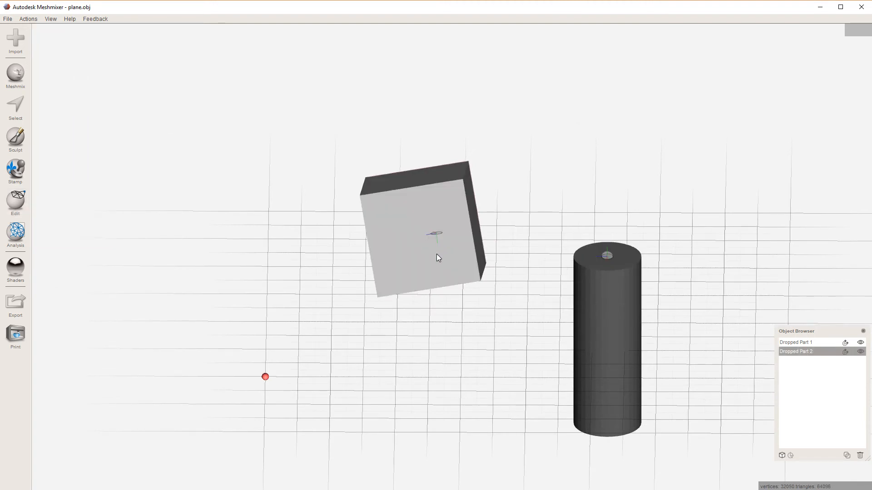
right_drag(463, 323, 459, 214)
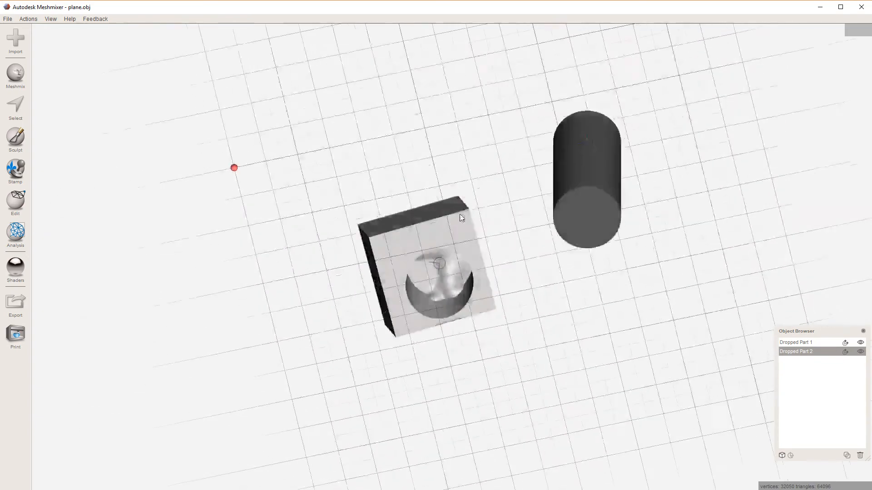
click(439, 263)
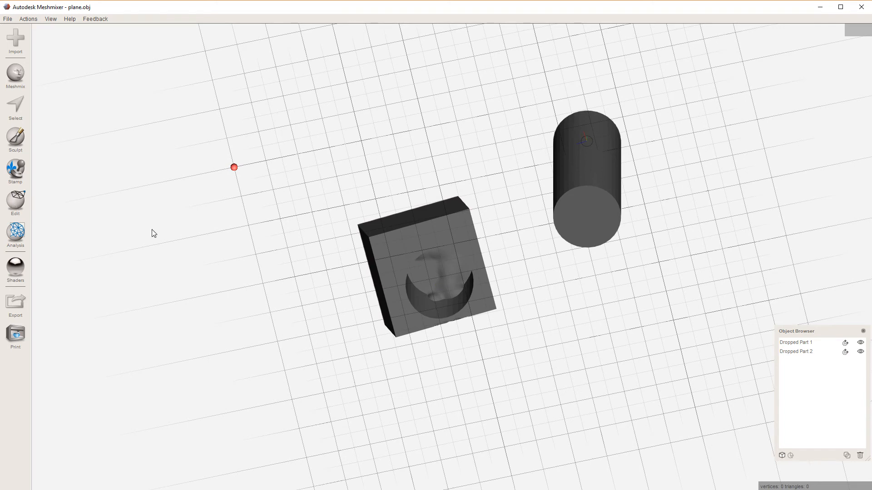
- Drop a new linked pivot on the cube socket's sculpted surface, using Surface Point placement and Eye Ray Frame
click(405, 250)
click(18, 204)
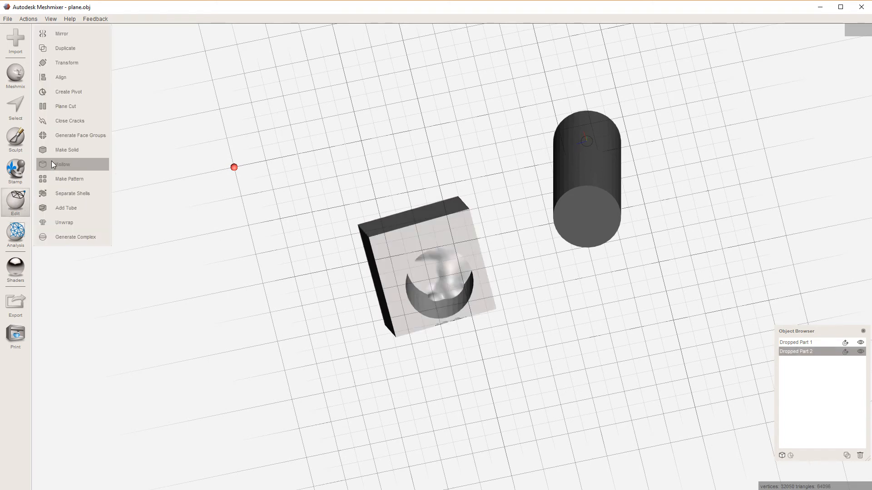
click(75, 94)
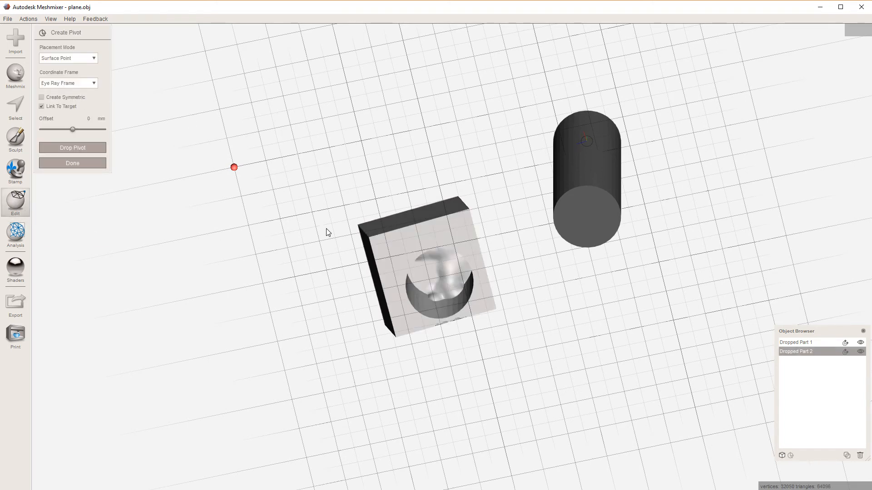
mouse_move(326, 228)
right_down()
mouse_move(320, 207)
mouse_move(319, 215)
right_up()
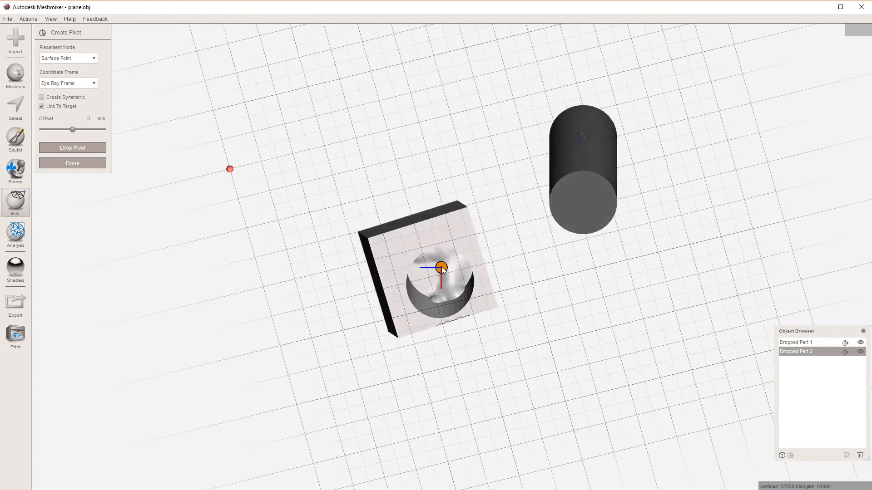
click(64, 164)
- Align the cylinder's top pivot to the cube socket's pivot, using the Translate Only transformation
right_drag(345, 200, 412, 230)
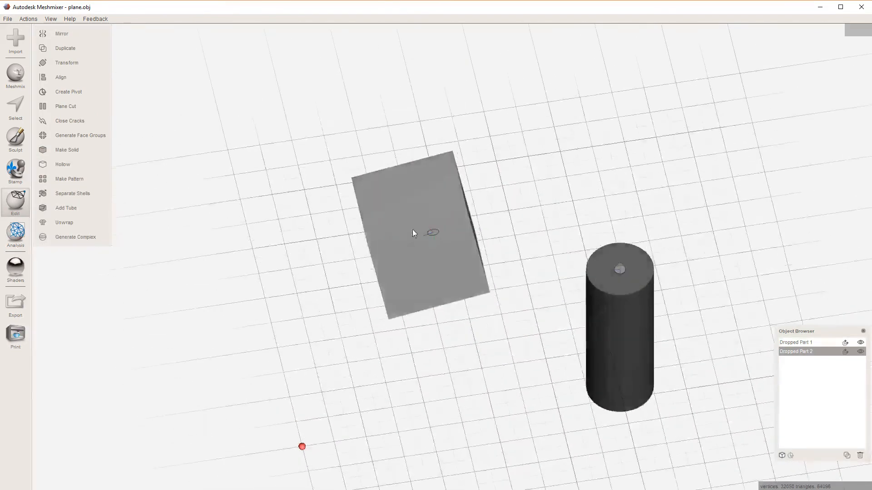
drag(621, 269, 434, 233)
right_drag(522, 363, 545, 328)
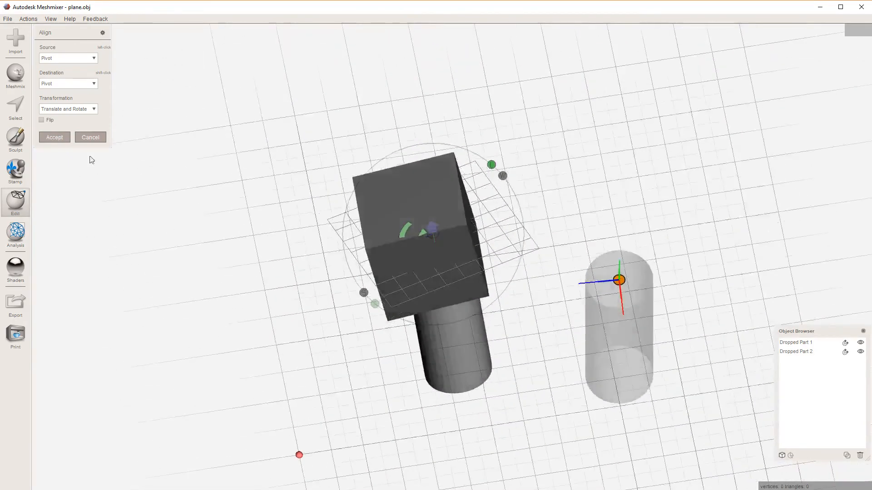
click(68, 109)
click(67, 119)
right_drag(205, 191, 369, 231)
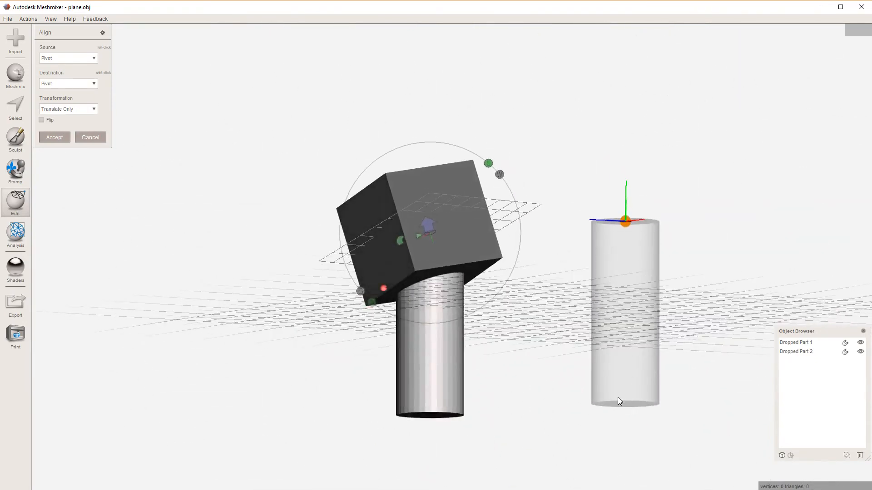
click(54, 137)
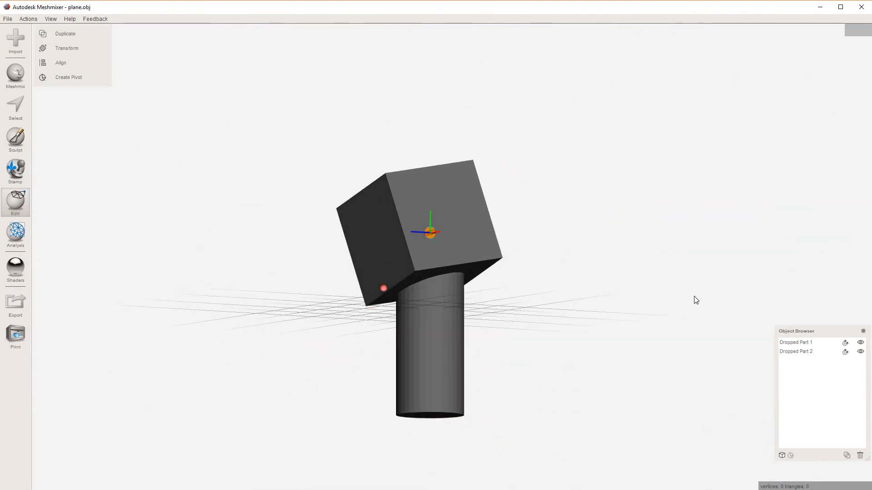
- Try a Precise Boolean Difference between the cylinder and the cube, and examine the cut on the cylinder's top
click(804, 343)
shift+click(806, 352)
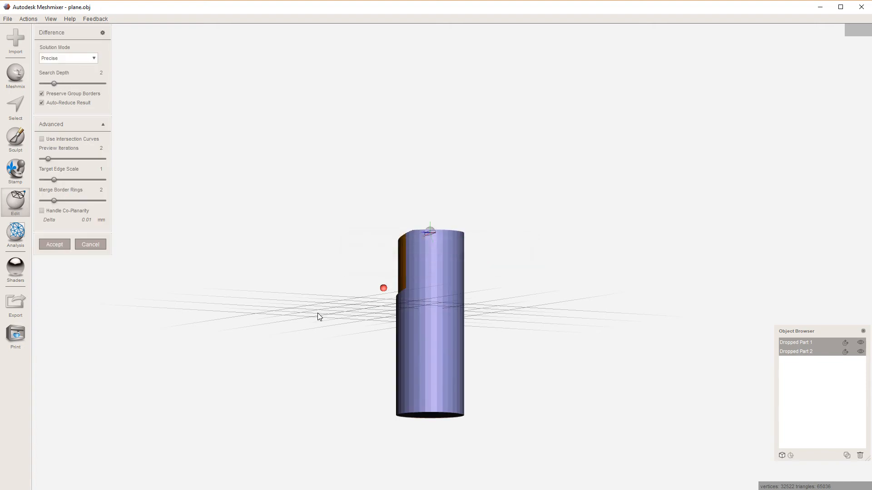
mouse_move(318, 313)
right_down()
mouse_move(333, 328)
mouse_move(559, 298)
mouse_move(491, 352)
mouse_move(397, 350)
mouse_move(401, 301)
mouse_move(434, 327)
mouse_move(420, 236)
mouse_move(451, 239)
mouse_move(488, 280)
mouse_move(470, 288)
mouse_move(475, 294)
mouse_move(383, 267)
mouse_move(449, 277)
right_up()
scroll(420, 236, up, 3)
scroll(397, 243, up, 3)
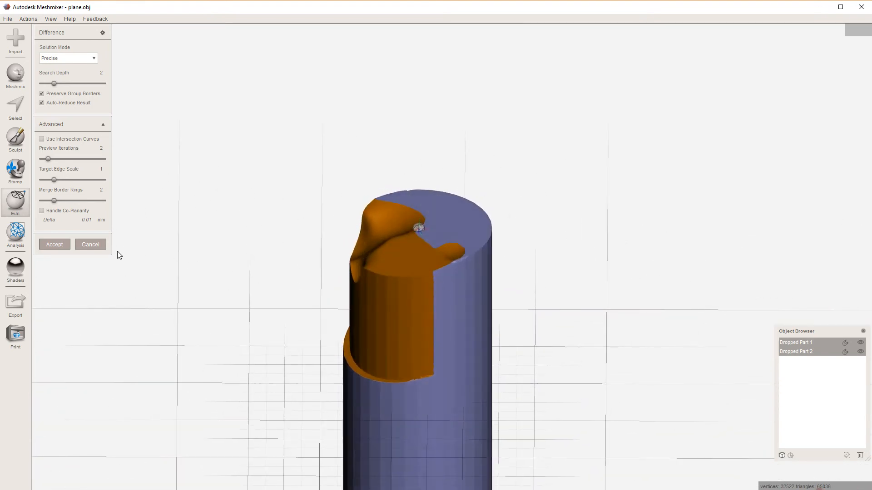
key(Escape)
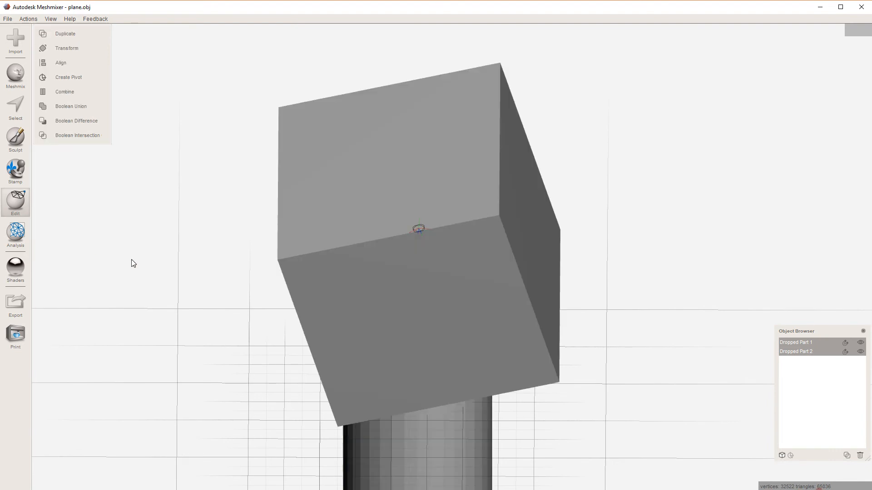
- Hide the cube and move the cylinder clear of the cube's pivot, using Align from pivot to pivot with Translate Only
click(860, 352)
click(812, 343)
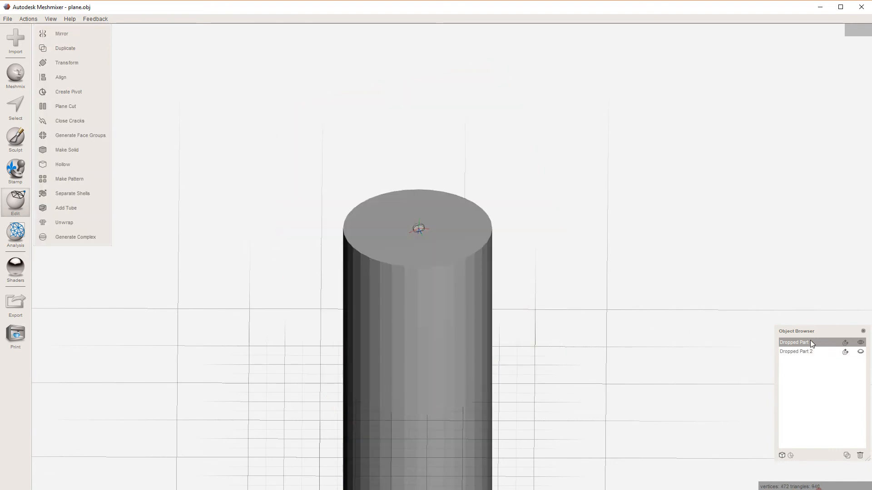
shift+click(864, 351)
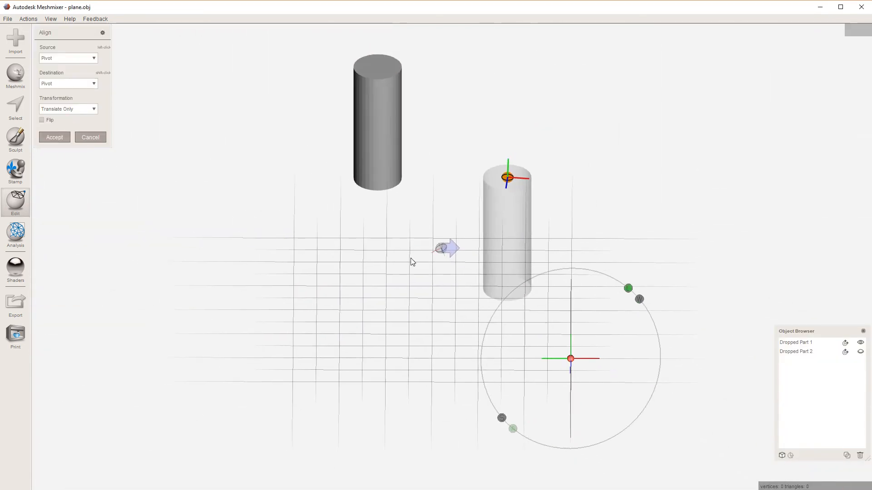
click(54, 137)
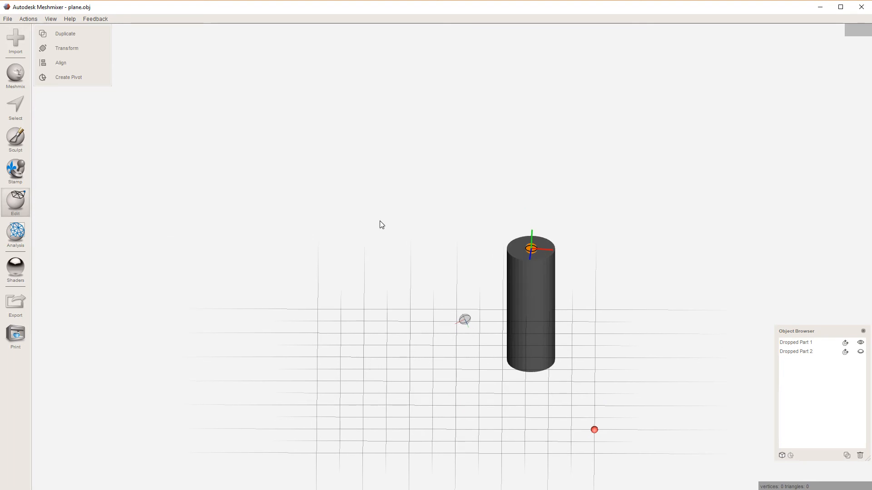
- Sculpt uneven raised lumps around the cylinder's top face with a volume brush at strength 100 and size 35
scroll(585, 289, up, 4)
click(588, 289)
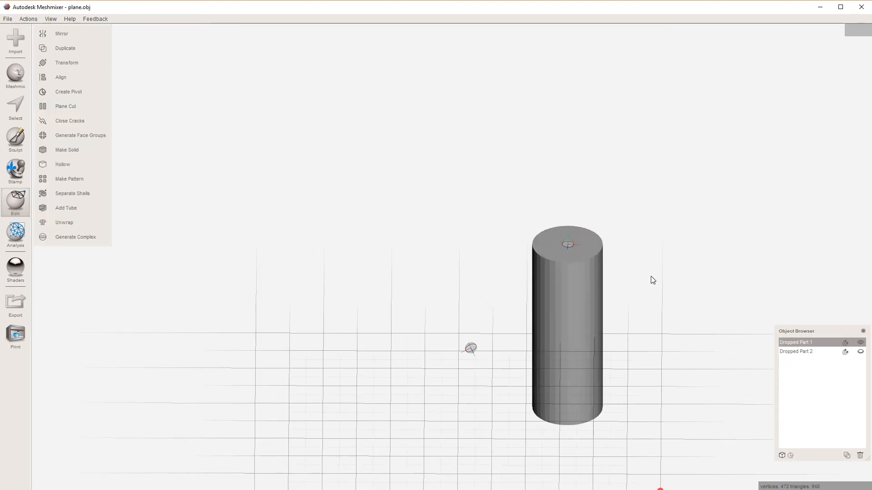
middle_drag(649, 278, 515, 290)
scroll(500, 293, up, 3)
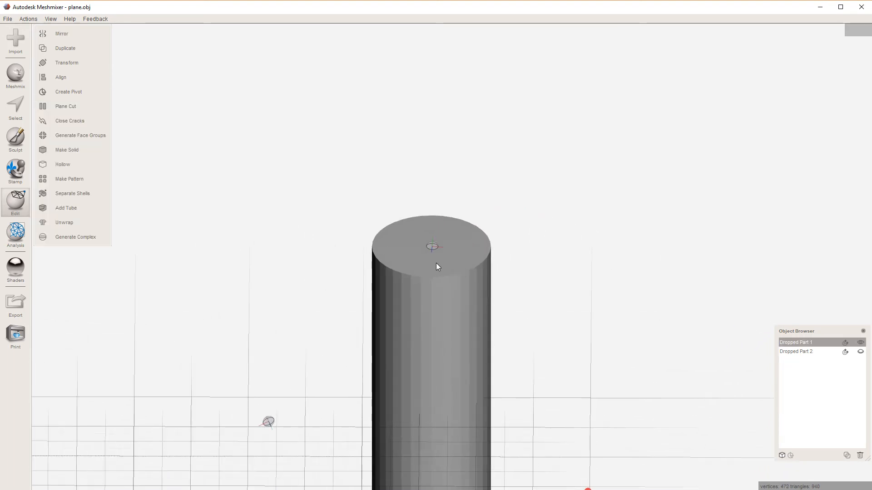
click(16, 160)
click(27, 131)
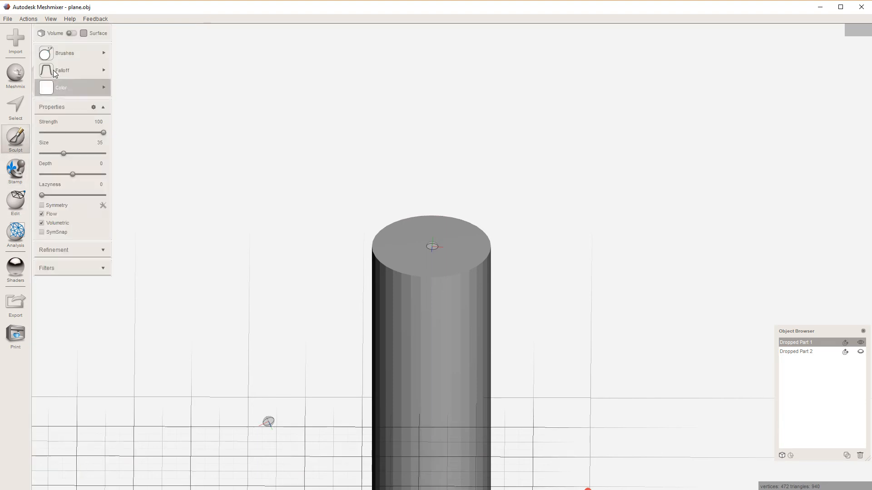
mouse_move(79, 53)
click(136, 88)
mouse_move(437, 262)
mouse_down()
mouse_move(427, 245)
mouse_move(438, 236)
mouse_move(393, 272)
mouse_move(418, 270)
mouse_up()
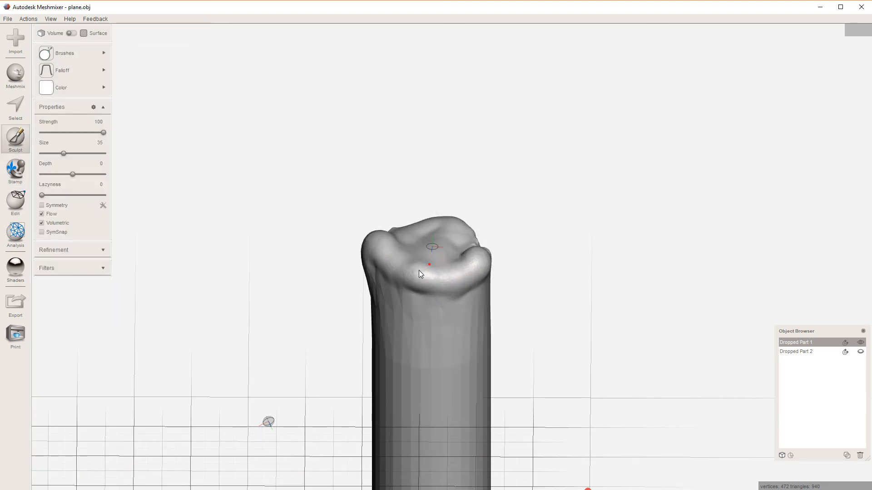
- Select the cylinder's sculpted top surface with the size 35 Unwrap Brush and separate it into its own object
right_drag(326, 335, 391, 329)
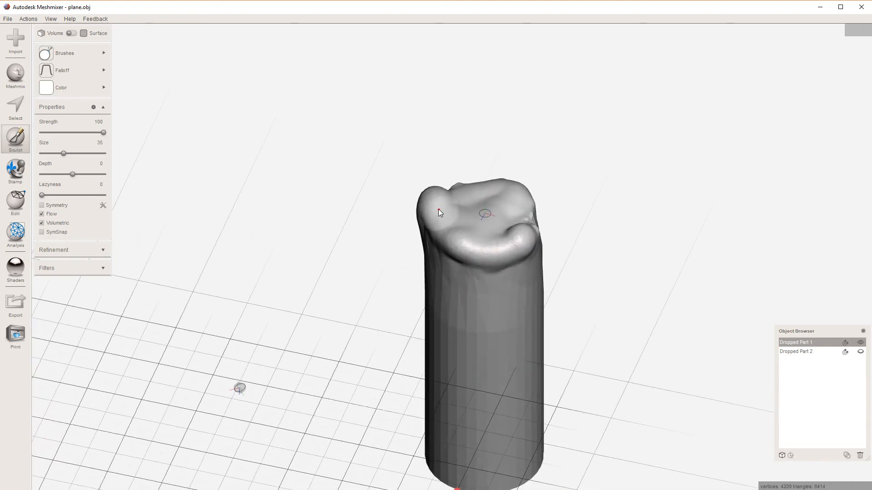
key(s)
drag(438, 204, 456, 198)
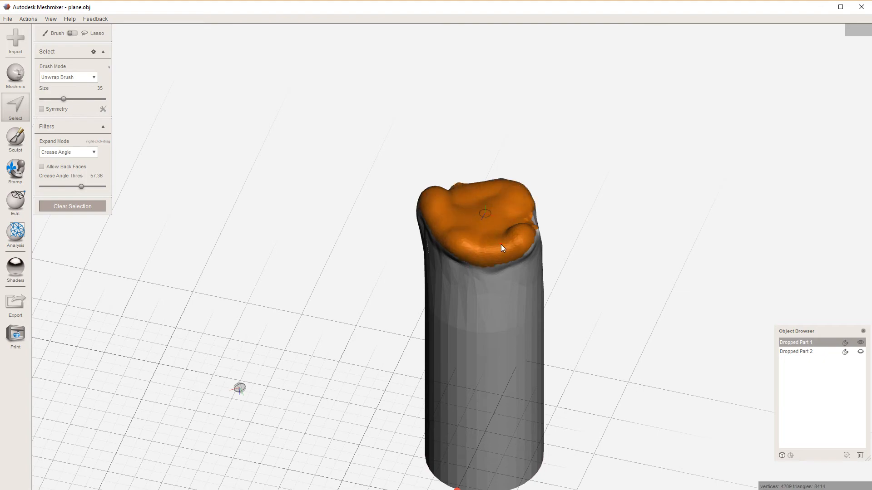
drag(525, 209, 525, 210)
mouse_move(410, 250)
right_down()
mouse_move(343, 215)
mouse_move(412, 249)
mouse_move(475, 251)
right_up()
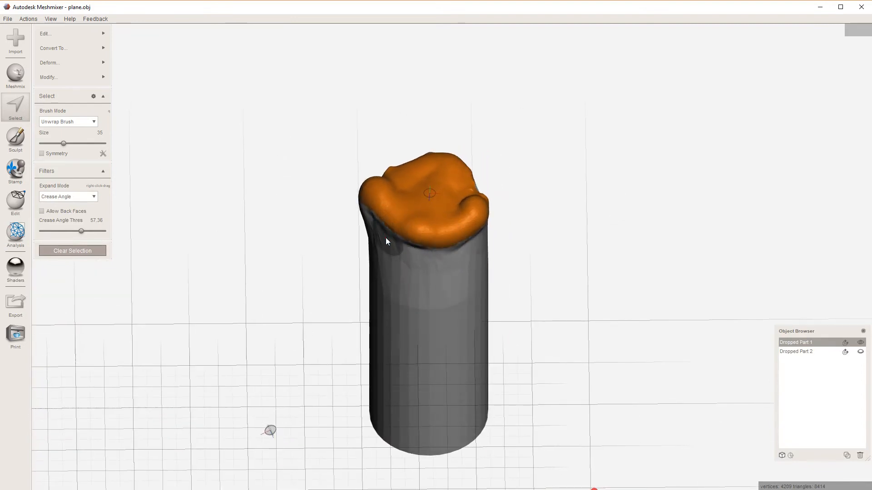
key(y)
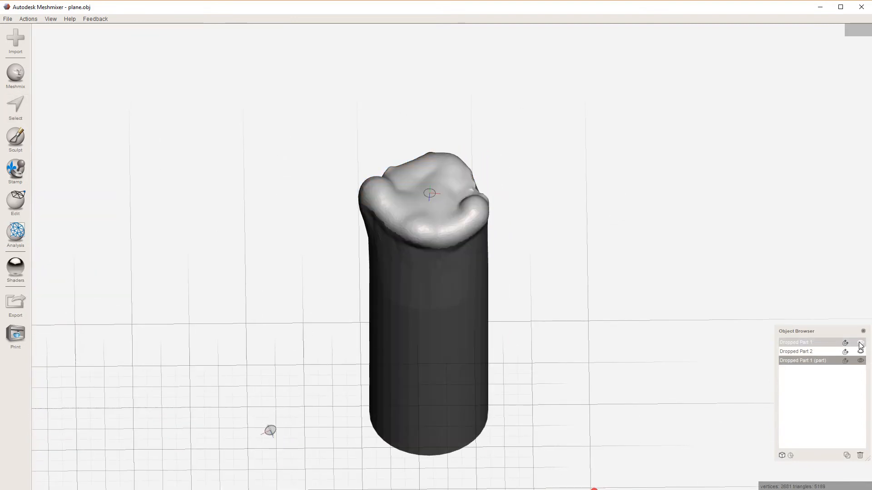
- Check the open cylinder without its cap, isolate the separated sculpted surface, and select all of its faces
click(860, 360)
click(814, 343)
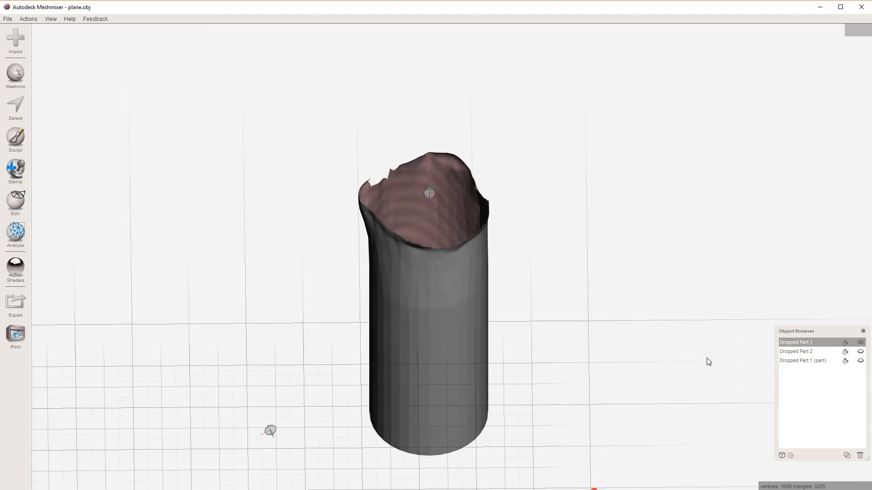
right_drag(561, 271, 407, 186)
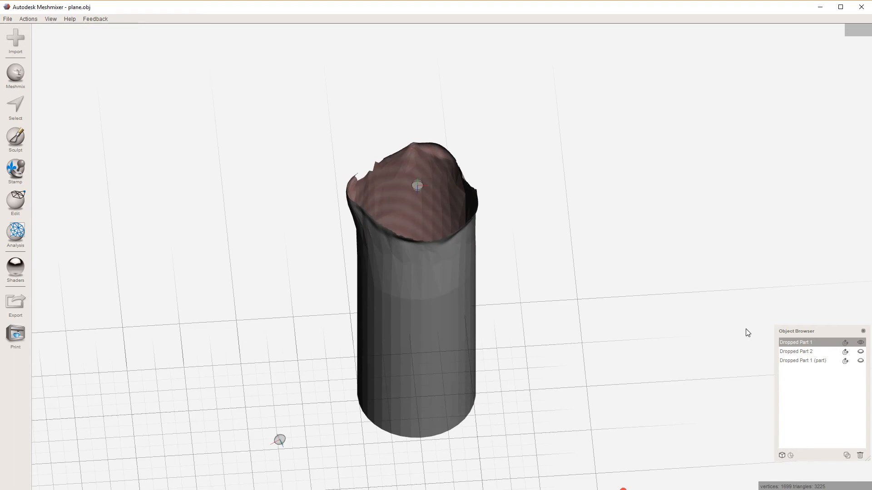
click(860, 361)
click(860, 343)
click(811, 359)
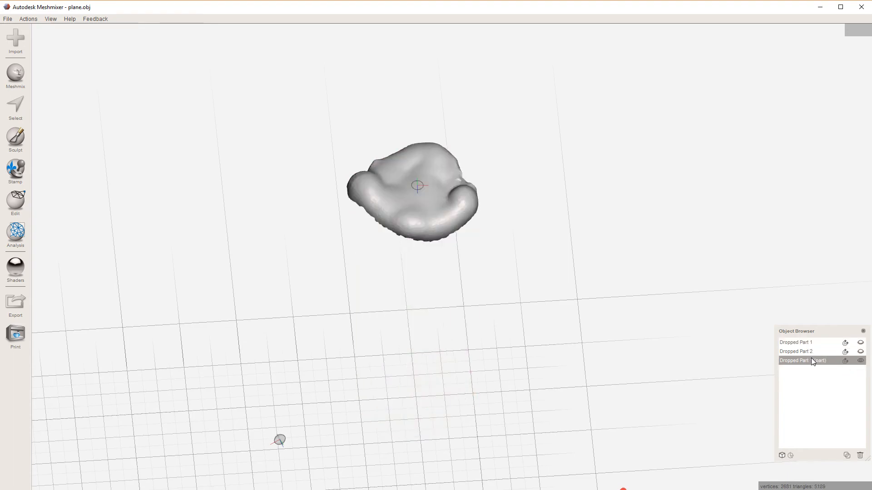
right_drag(547, 271, 468, 258)
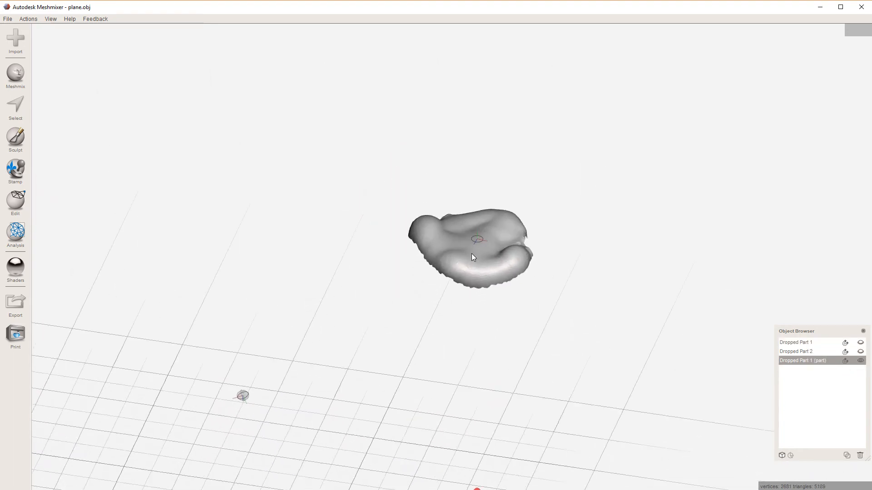
key(ctrl+a)
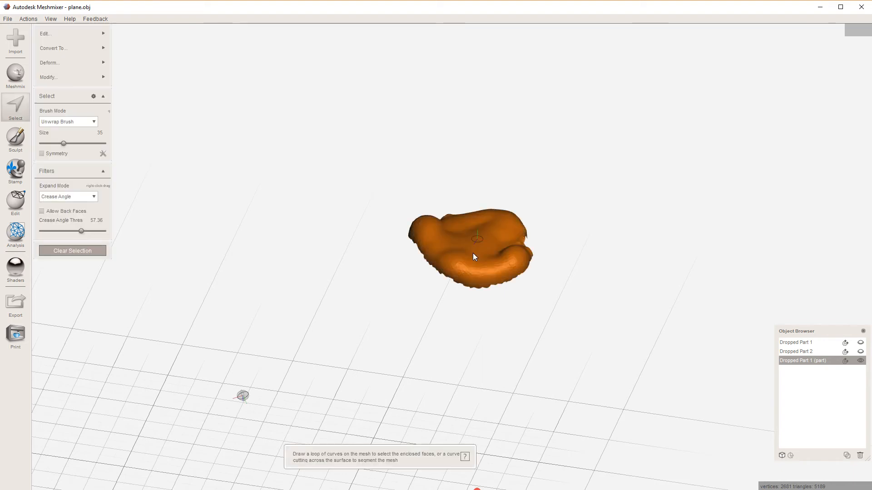
- Try extruding the selected sculpted surface with a -0.198 mm offset in the Constant direction
key(d)
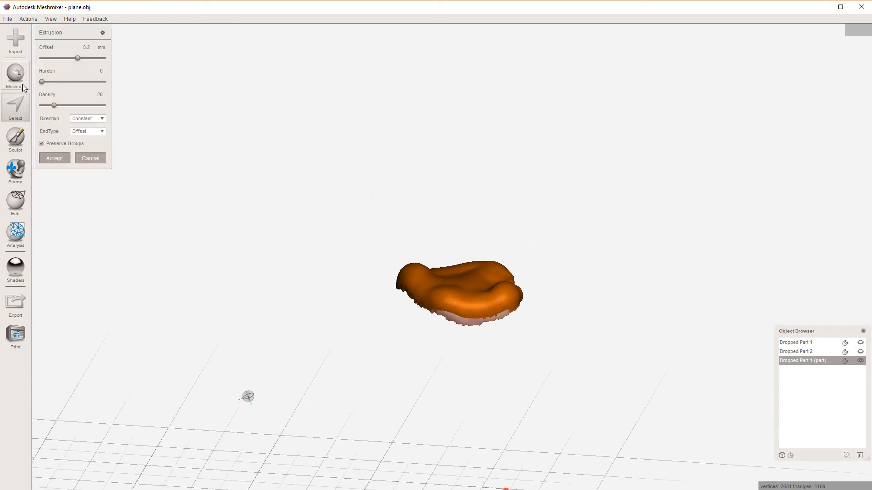
drag(77, 58, 68, 57)
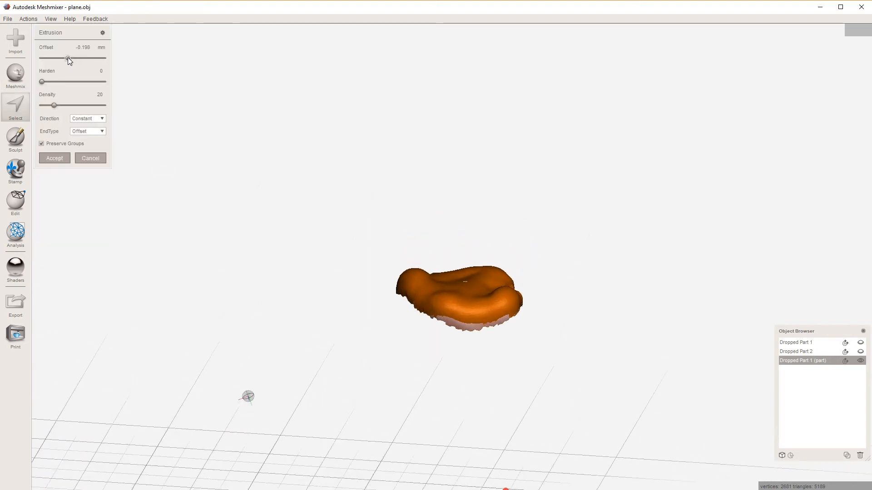
click(93, 156)
- Try offsetting the selected sculpted surface by -1 mm as a connected shell
click(65, 36)
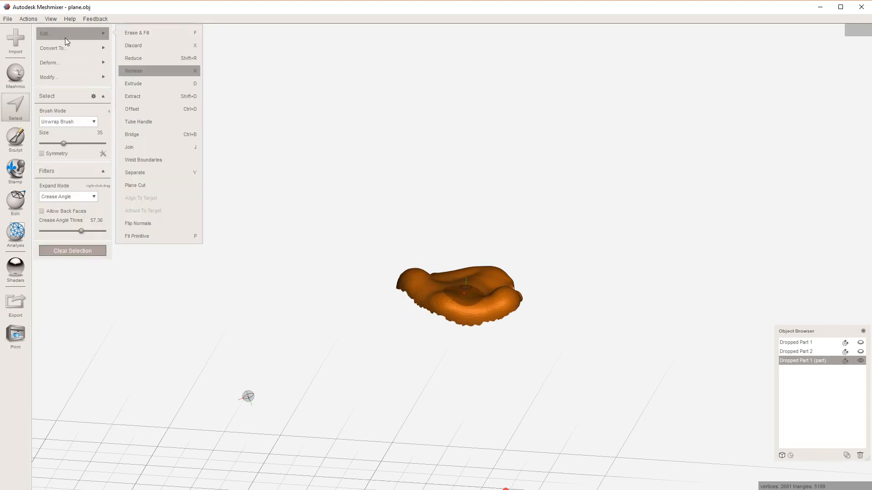
click(144, 112)
right_drag(485, 349, 434, 301)
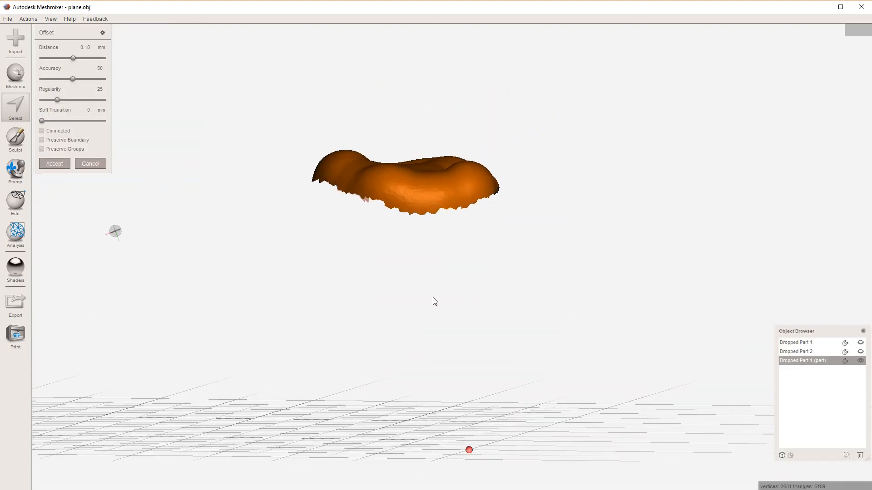
click(42, 131)
drag(75, 56, 66, 57)
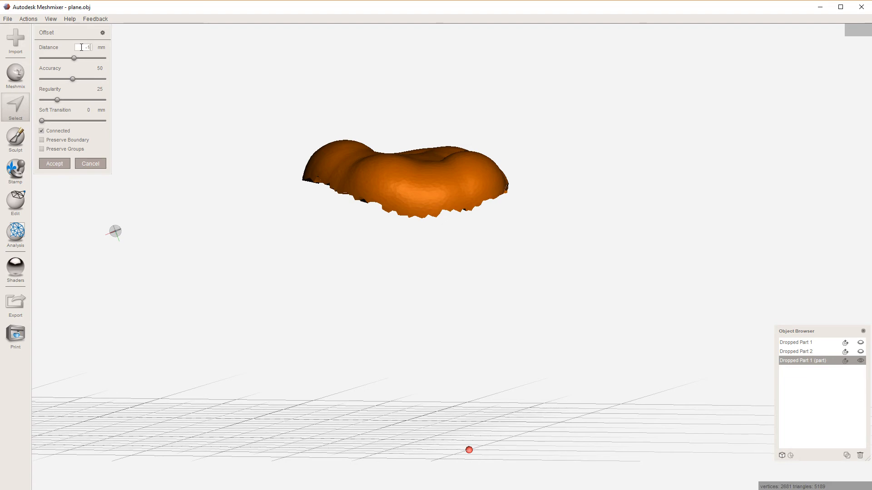
key(Return)
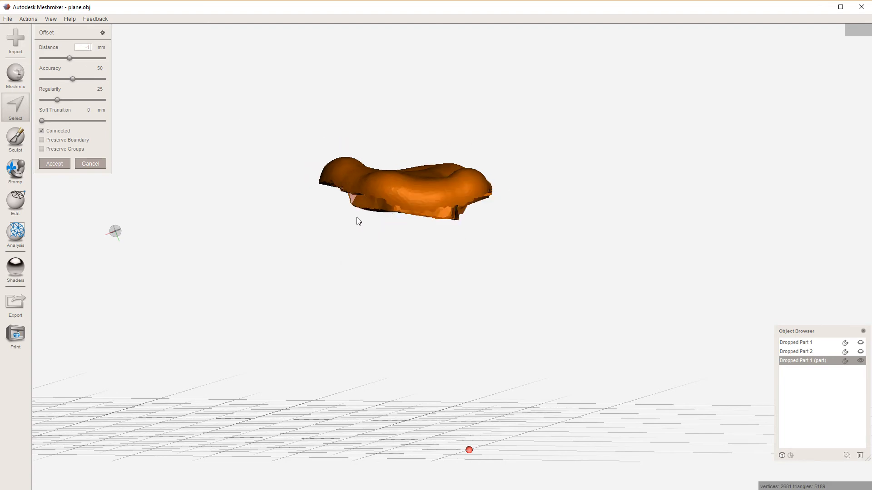
right_drag(356, 220, 279, 244)
click(97, 165)
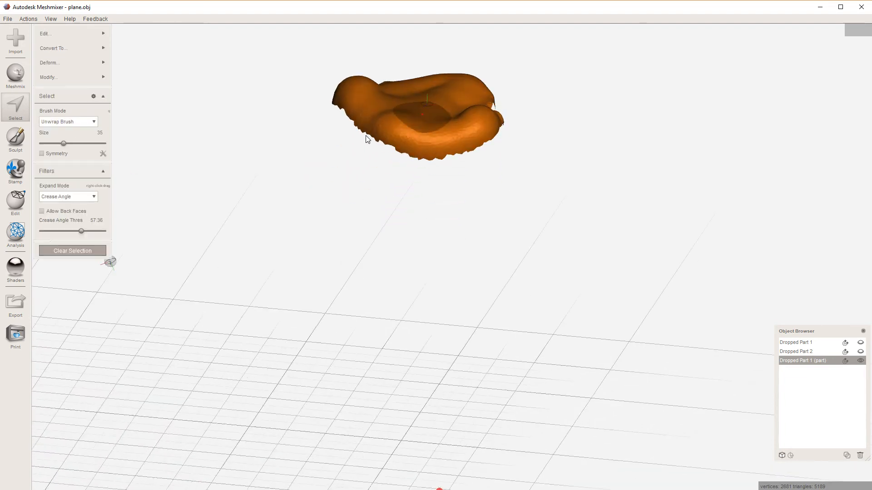
- Extrude the selected sculpted surface with a -1 mm offset in the Normal direction and clear the selection
right_drag(366, 139, 271, 162)
mouse_move(62, 29)
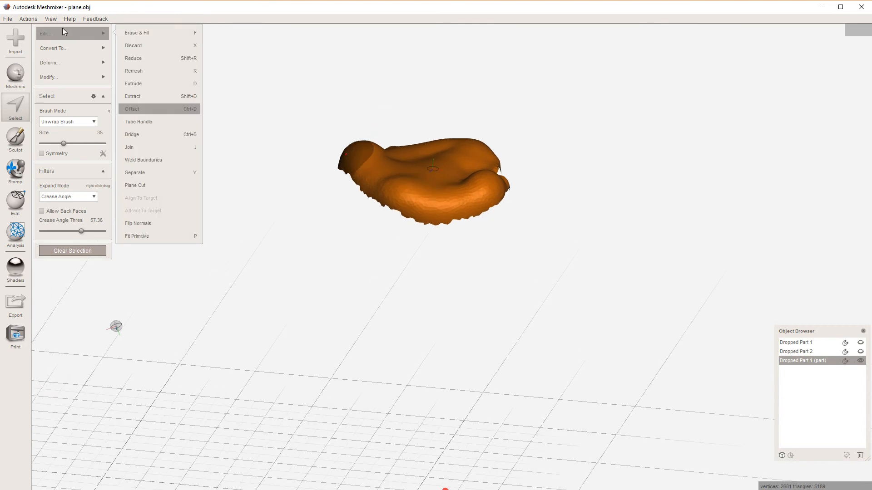
click(146, 84)
click(88, 120)
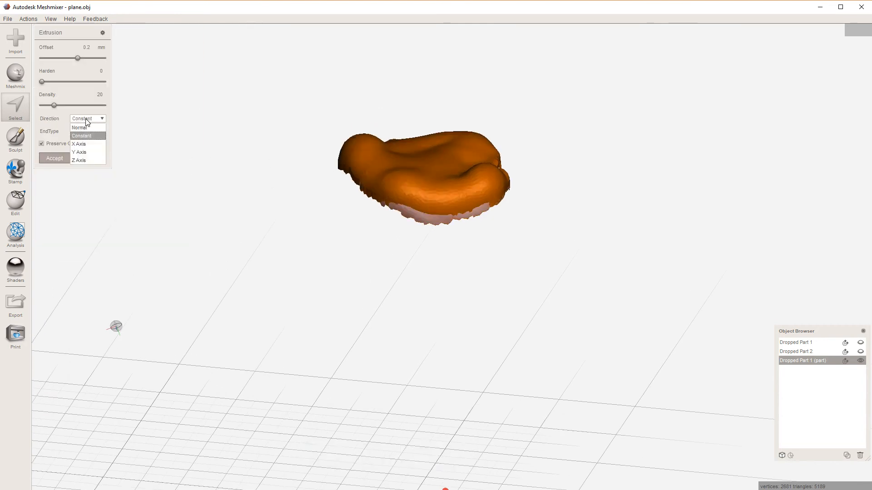
click(86, 128)
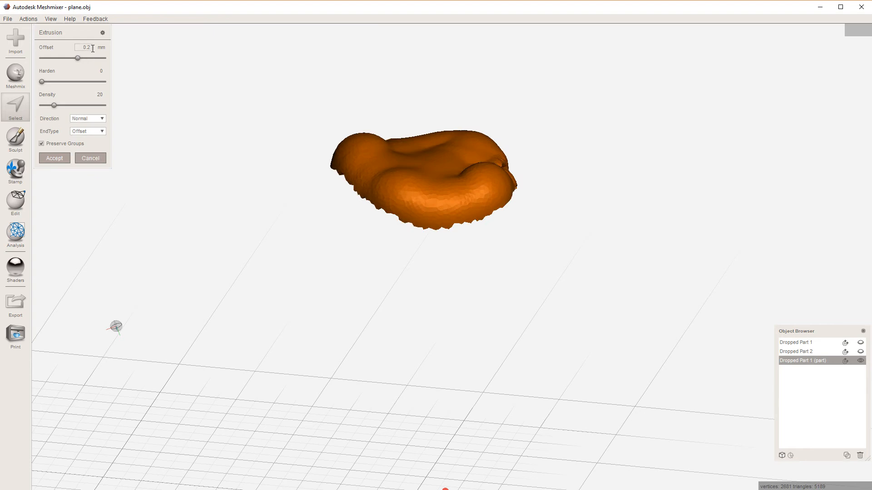
text(-1)
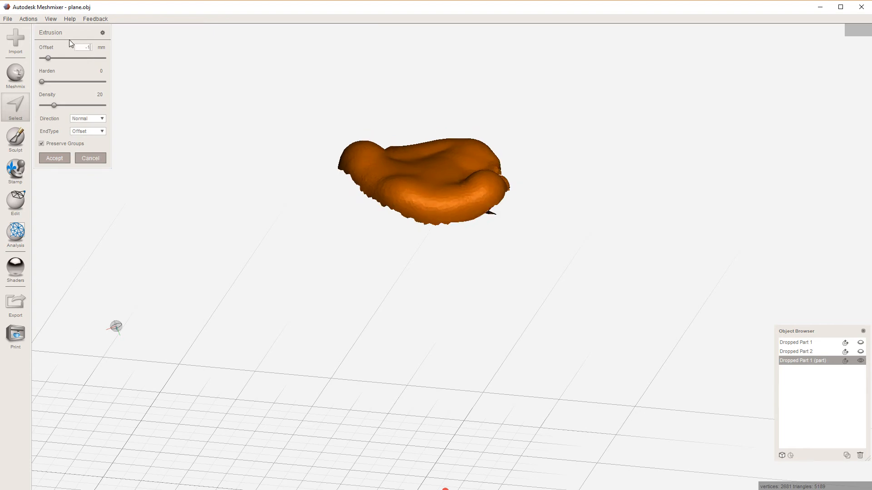
right_drag(318, 138, 318, 50)
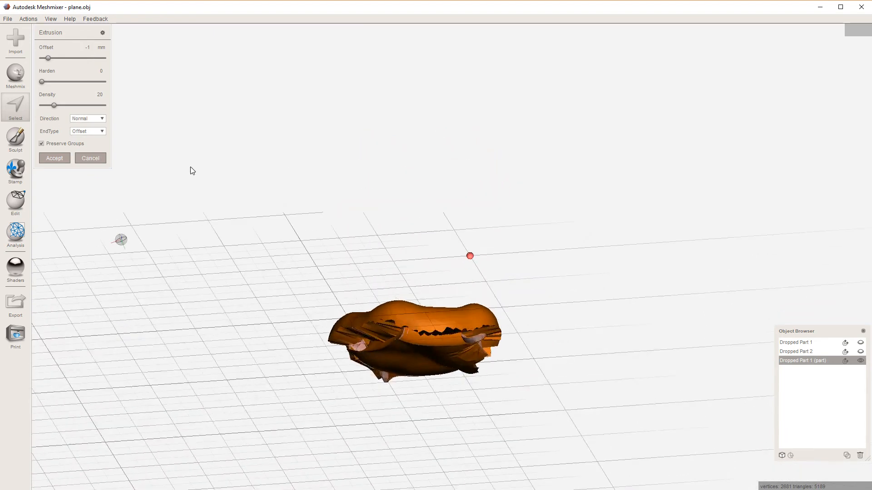
click(57, 158)
right_drag(202, 225, 454, 271)
click(62, 252)
- Convert the extruded surface with Make Solid using the Fast type, solid accuracy 128 and mesh density 128
mouse_move(26, 235)
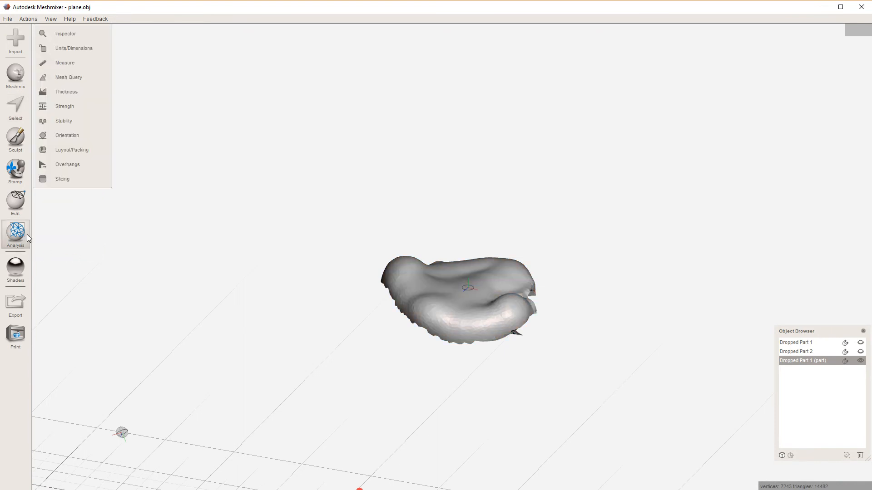
mouse_move(18, 202)
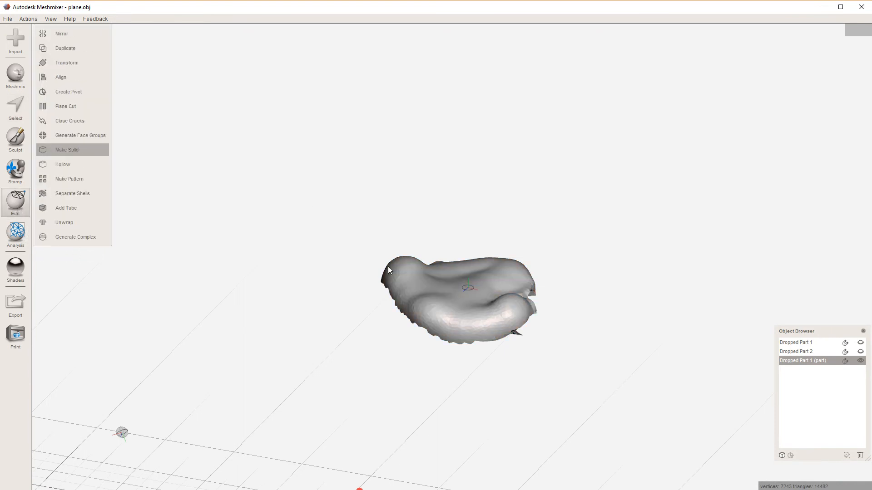
right_drag(426, 321, 447, 352)
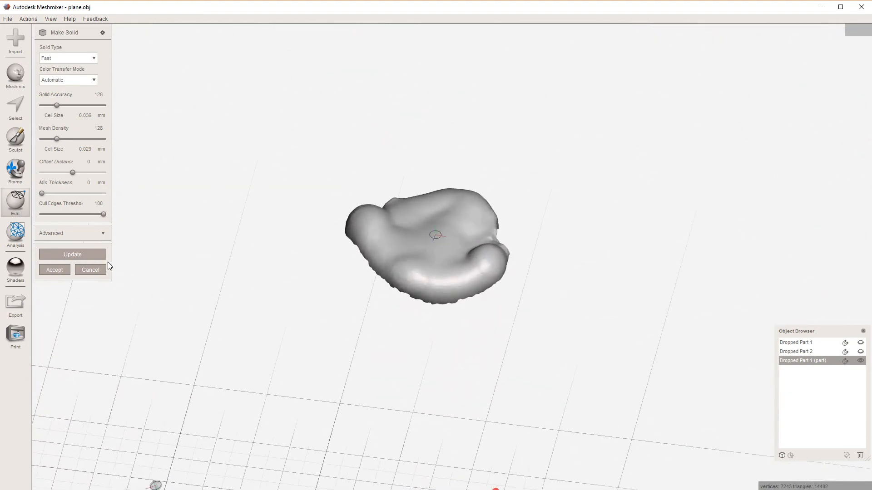
click(56, 270)
right_drag(487, 302, 500, 313)
mouse_move(500, 313)
right_down()
mouse_move(524, 291)
mouse_move(452, 285)
mouse_move(492, 300)
right_up()
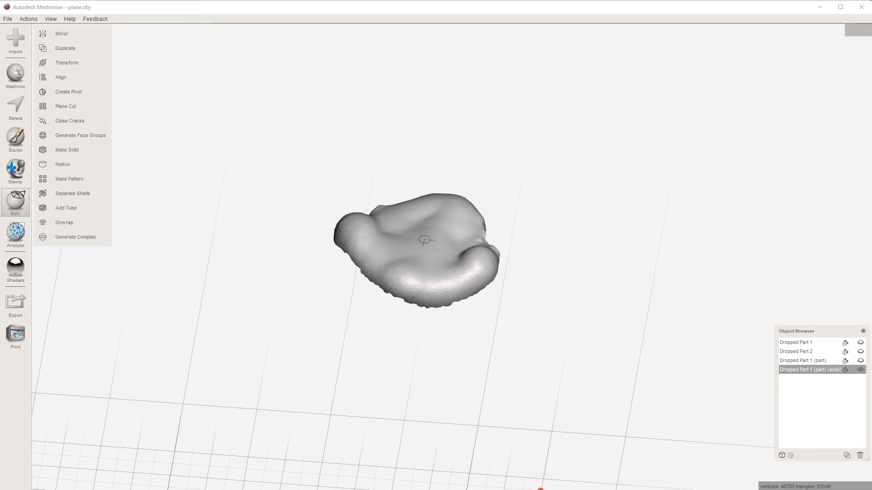
- Switch to the webinar broadcast page, check the chat and shared screen, and return to the model
drag(540, 489, 363, 0)
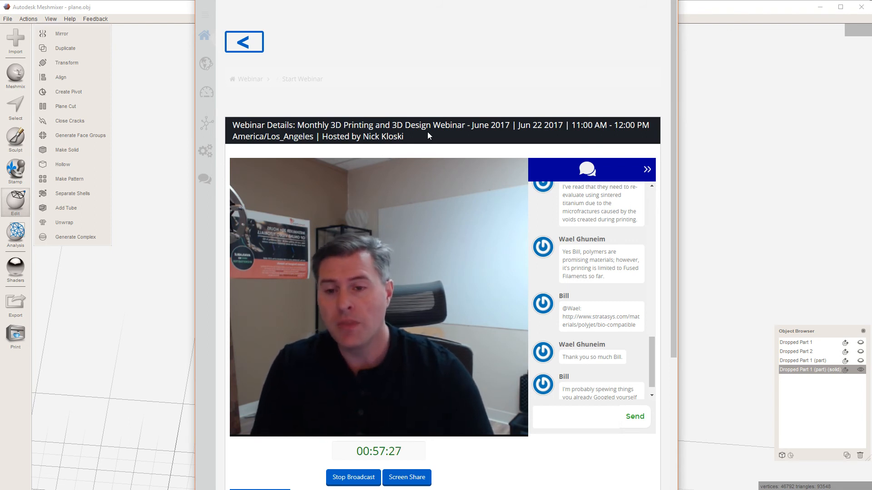
mouse_move(354, 196)
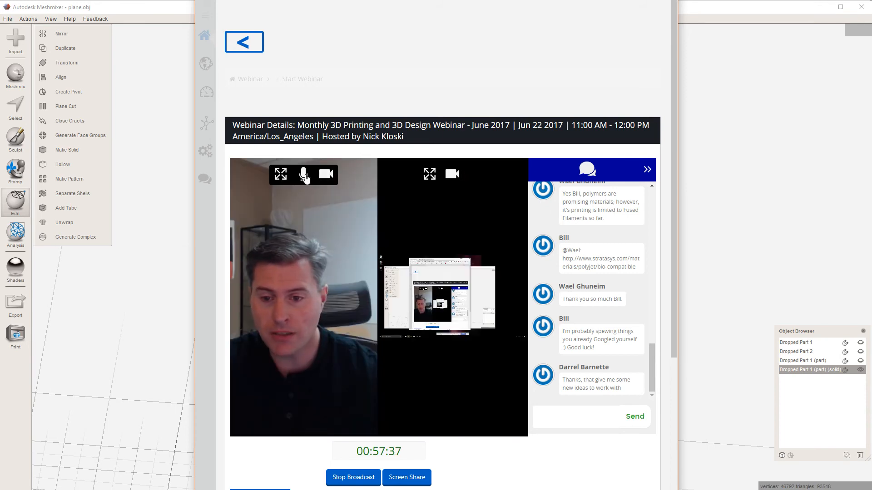
click(433, 176)
click(184, 169)
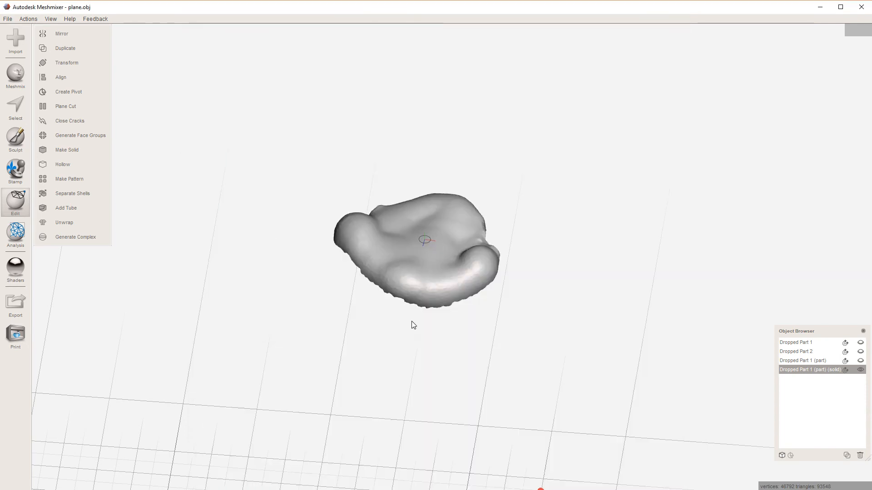
- Close the plane.obj project and switch to the skull.mix project
scroll(413, 325, up, 1)
scroll(419, 313, down, 5)
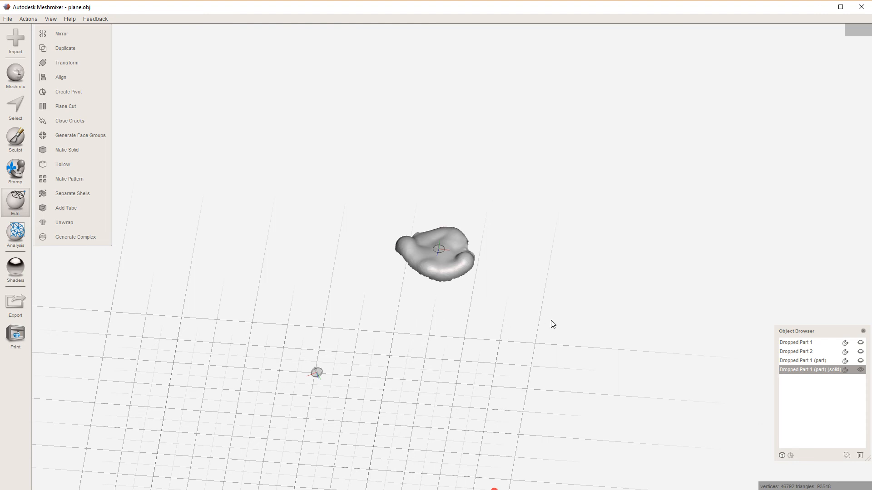
double_click(7, 7)
click(483, 278)
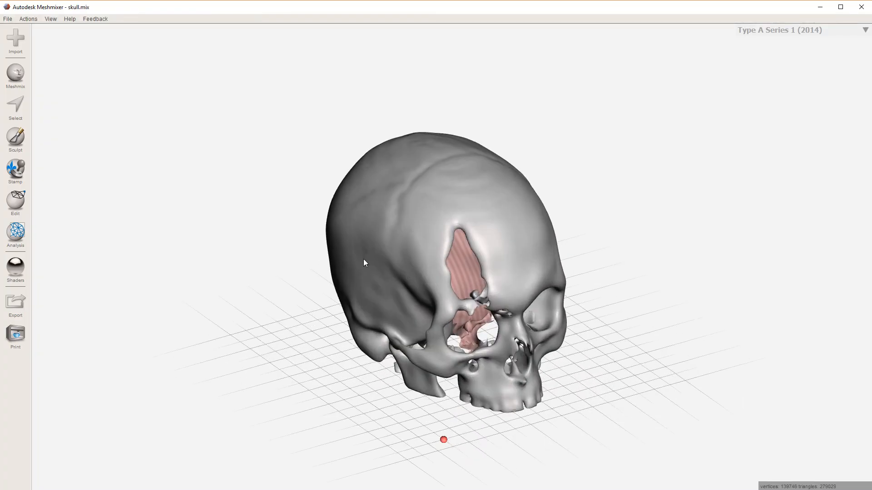
- Move the skull beside its copy by about 130.8 mm in X and 17.6 mm in Z, rotated about -34.5° around Y, and show the object browser
key(t)
right_drag(412, 310, 462, 319)
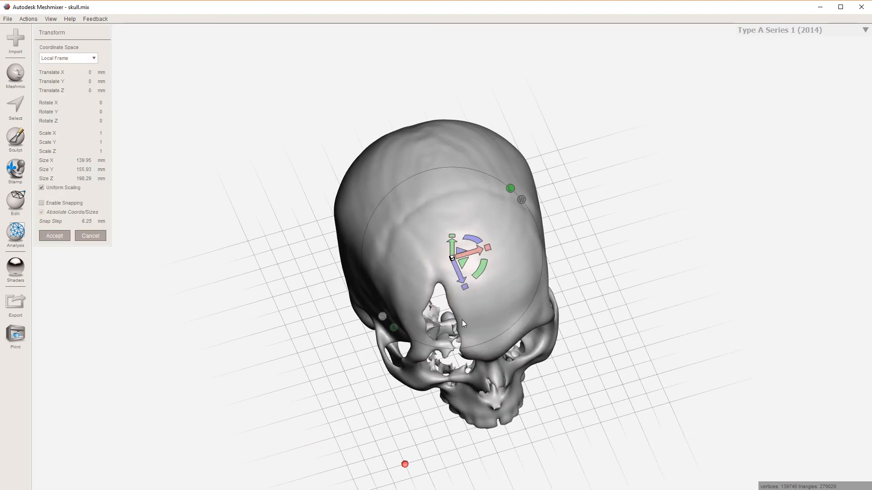
drag(465, 263, 666, 269)
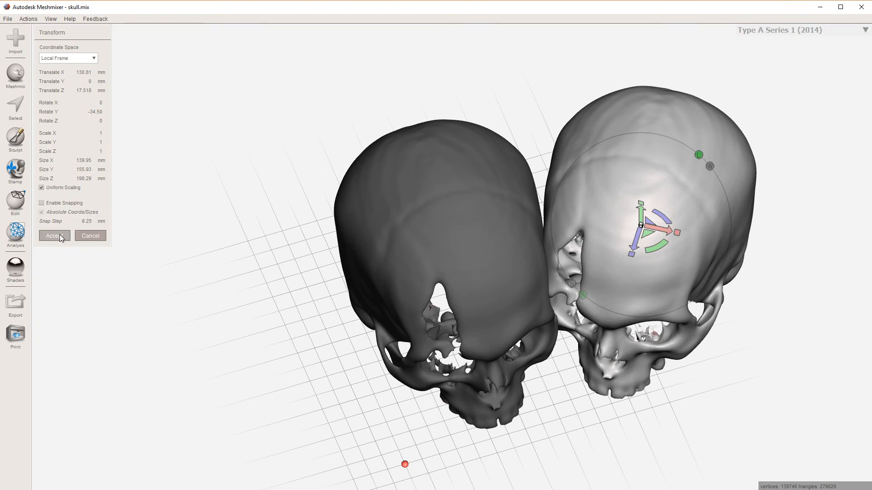
key(Return)
right_drag(491, 374, 600, 331)
click(50, 18)
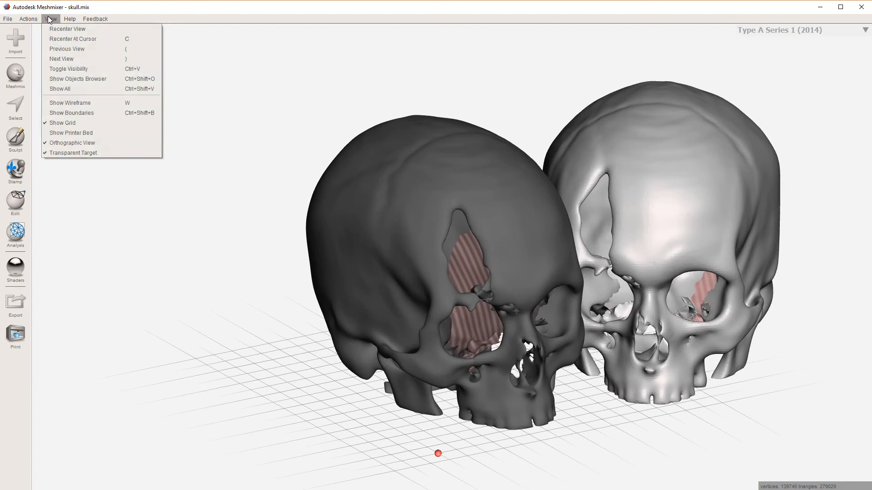
click(66, 78)
- Tilt the moved skull sideways with rotations of about -31.9° in X, -15.3° in Y and 50.3° in Z
middle_drag(585, 233, 517, 243)
right_drag(517, 244, 541, 258)
key(t)
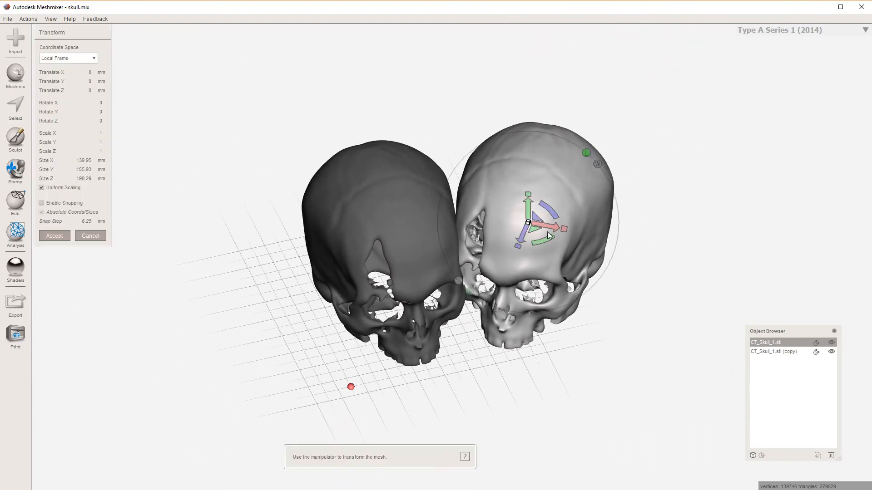
drag(549, 235, 527, 233)
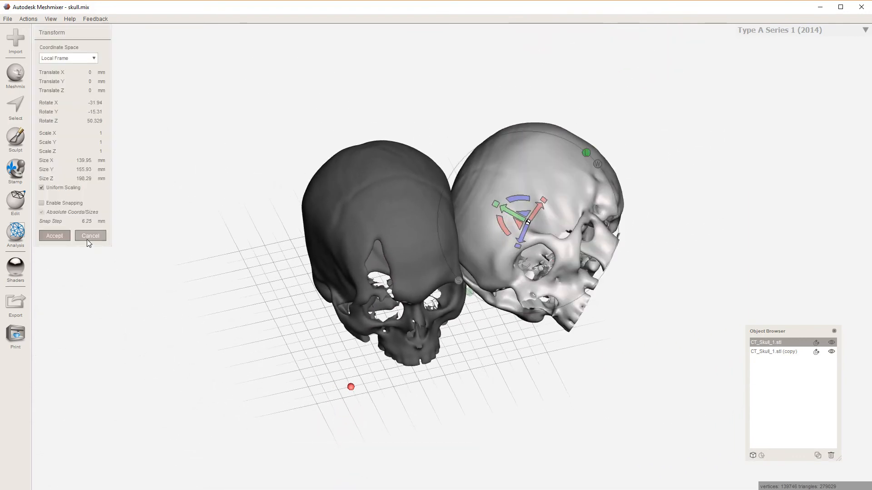
right_drag(445, 291, 478, 263)
- Rotate the tilted skull back upright to match its copy, about 38.6° in X, 14.0° in Y and -76.5° in Z
key(t)
right_drag(489, 228, 415, 154)
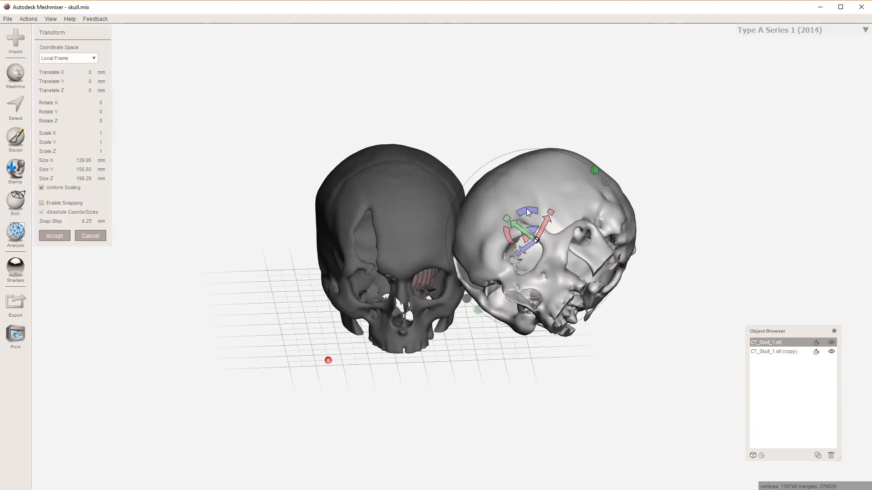
drag(527, 209, 559, 228)
right_drag(474, 259, 464, 339)
drag(535, 261, 558, 257)
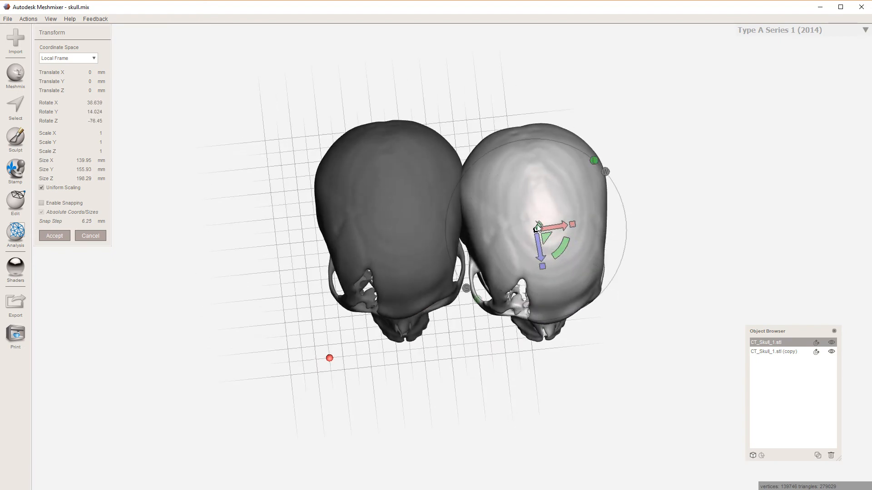
right_drag(514, 288, 519, 228)
drag(536, 222, 537, 217)
right_drag(522, 245, 539, 230)
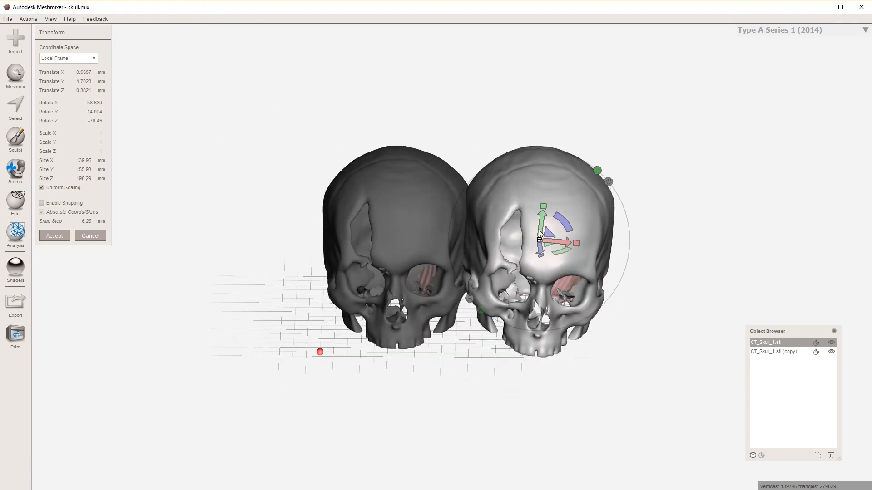
- Move the skull over its copy with a translation of about -133.4 mm in X, 6.6 mm in Y and -20.1 mm in Z
drag(546, 244, 407, 239)
right_drag(391, 305, 441, 294)
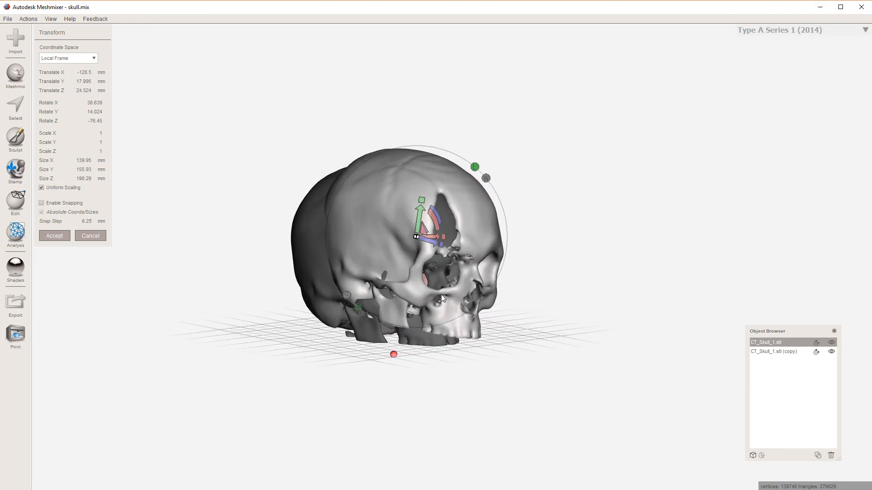
scroll(440, 294, up, 4)
right_drag(364, 320, 450, 287)
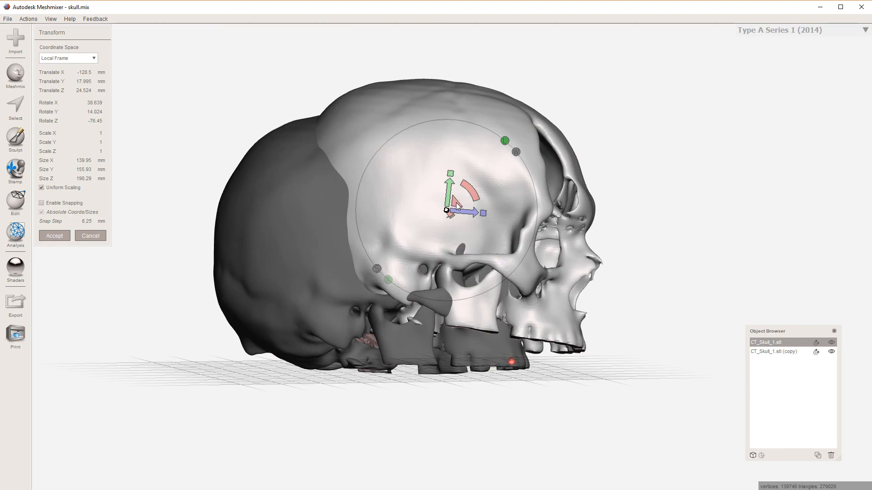
drag(456, 203, 375, 220)
right_drag(371, 249, 305, 245)
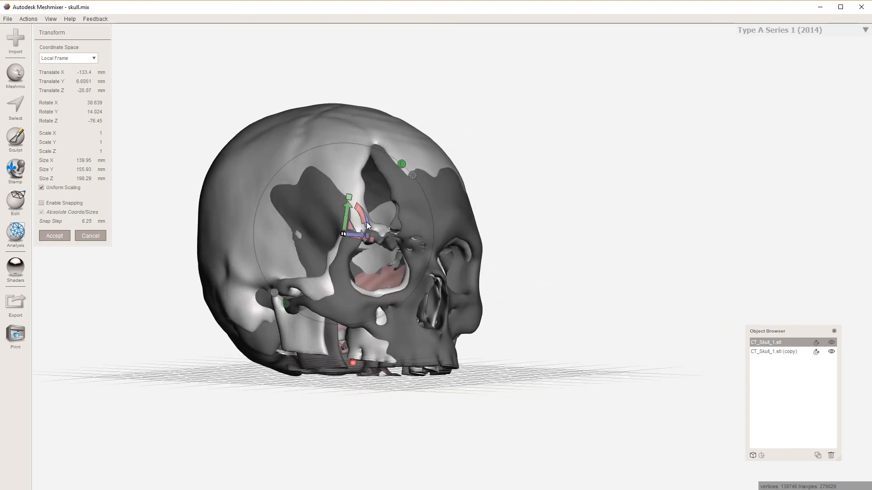
- Fine-tune the overlap to rotations of about 39.2°, 11.3° and -80.7°, and translations of about -127.7, 6.9 and -21.3 mm
drag(368, 226, 369, 232)
right_drag(369, 232, 329, 222)
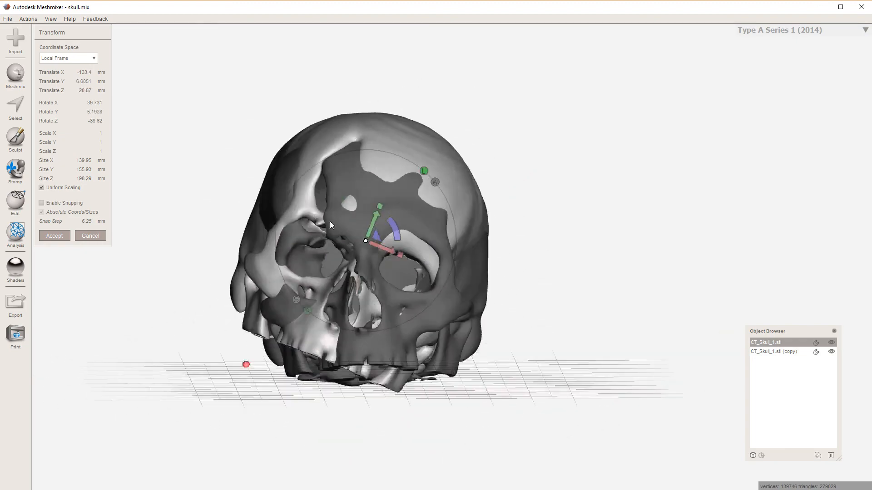
mouse_move(393, 229)
mouse_down()
mouse_move(393, 220)
mouse_move(370, 227)
mouse_move(384, 231)
mouse_up()
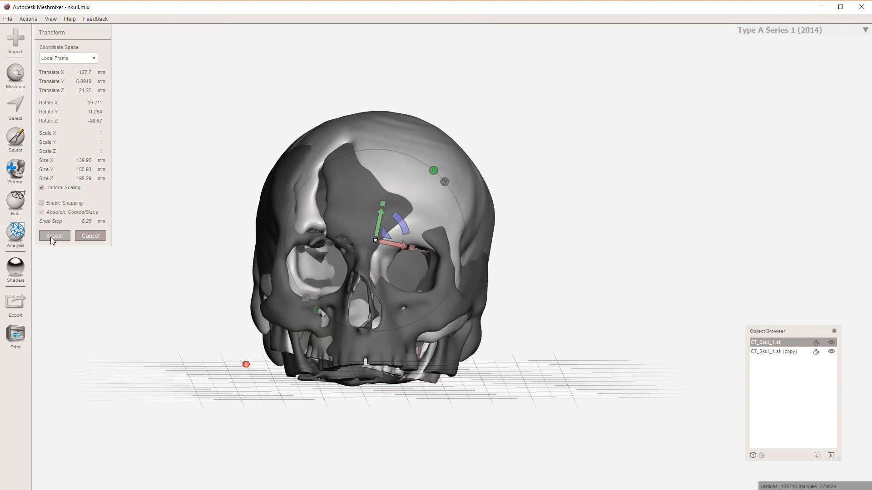
key(Return)
- Set the copied skull, CT_Skull_1.stl (copy), as the target object
right_drag(531, 239, 718, 373)
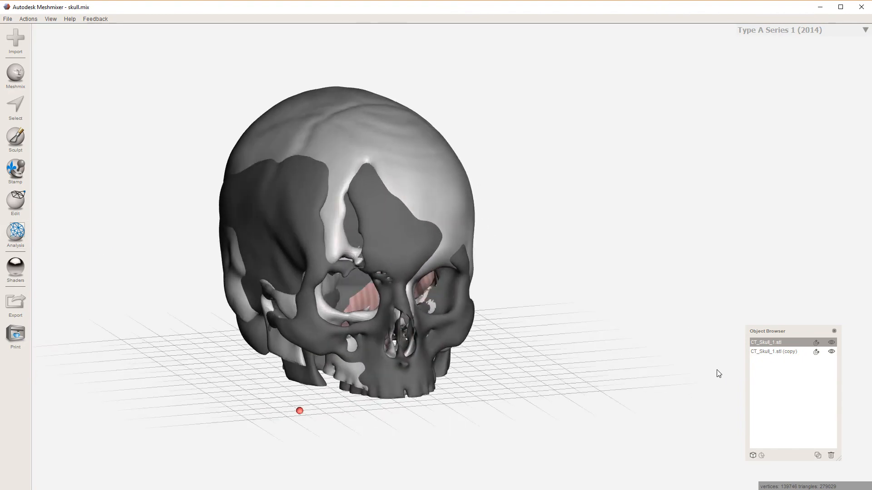
click(793, 353)
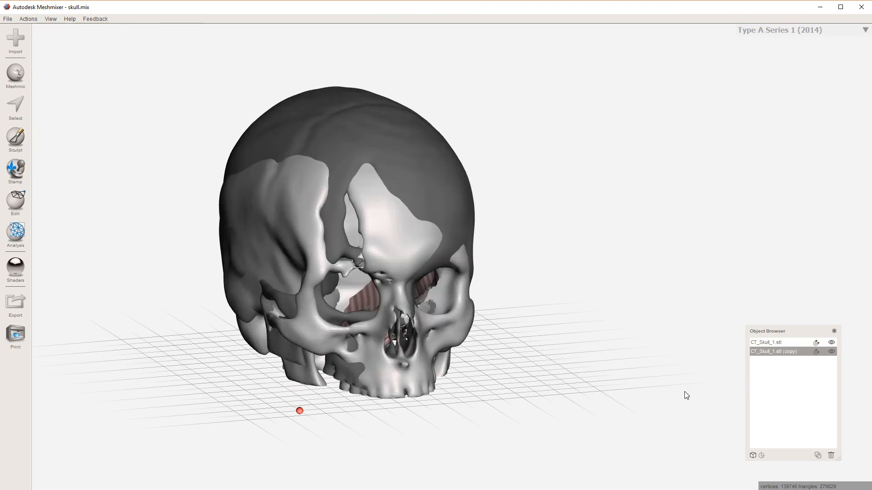
click(815, 353)
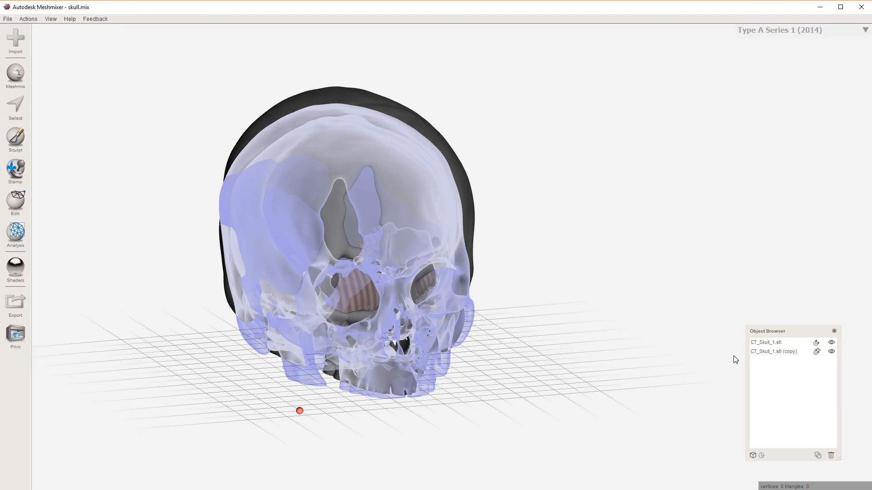
- Select CT_Skull_1.stl and brush a round patch of faces on its forehead above the eye socket
click(791, 342)
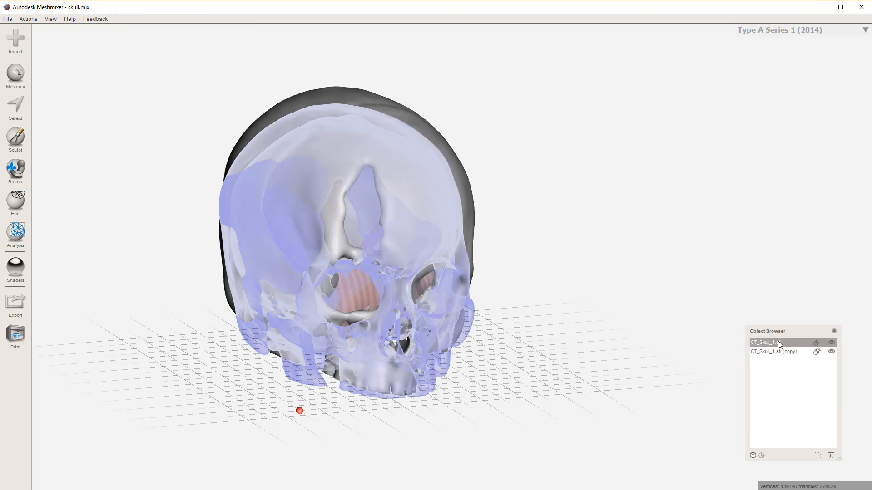
right_drag(524, 191, 595, 199)
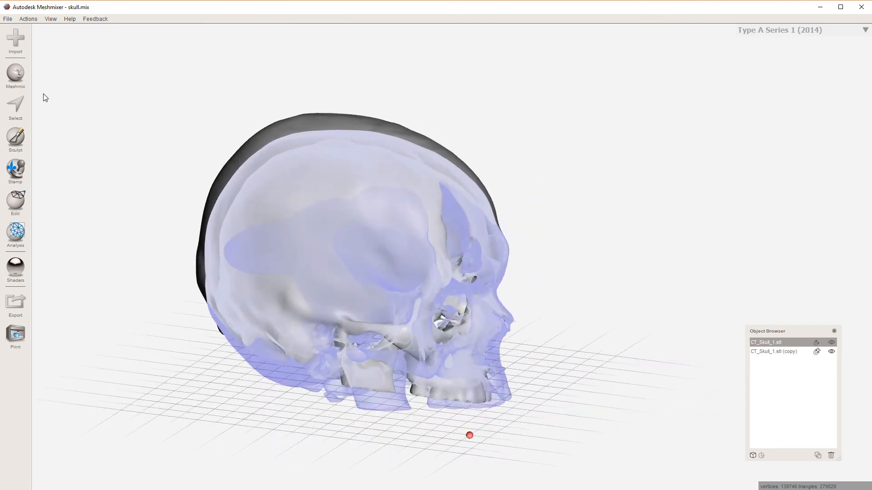
click(15, 107)
right_drag(407, 217, 311, 193)
scroll(311, 193, up, 6)
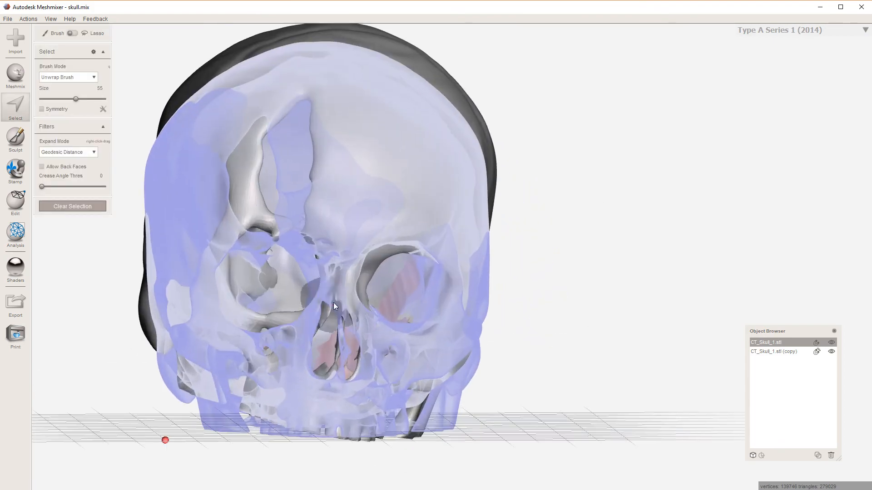
mouse_move(355, 253)
right_down()
mouse_move(415, 229)
mouse_move(330, 228)
mouse_move(397, 272)
mouse_move(383, 294)
mouse_move(394, 247)
right_up()
mouse_move(393, 241)
mouse_down()
mouse_move(391, 220)
mouse_move(402, 243)
mouse_move(383, 239)
mouse_move(386, 227)
mouse_up()
mouse_move(386, 227)
right_down()
mouse_move(361, 295)
mouse_move(435, 296)
mouse_move(361, 303)
mouse_move(519, 173)
right_up()
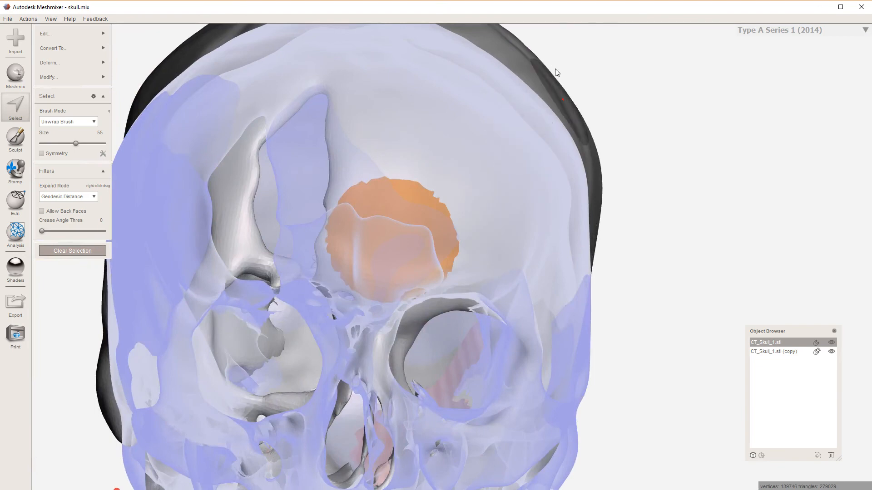
- Align the skull to the target copy with 100 solve iterations and 0 mm error tolerance, and clear the face selection
mouse_move(51, 32)
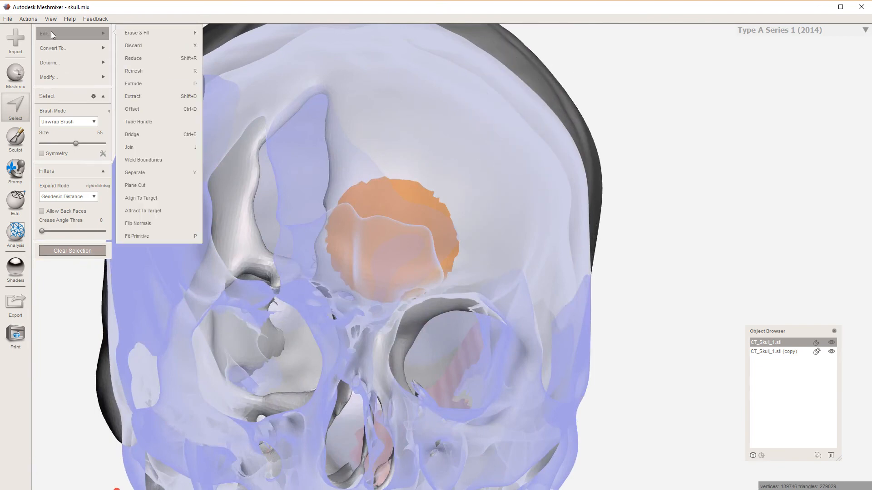
click(150, 200)
right_drag(291, 323, 407, 318)
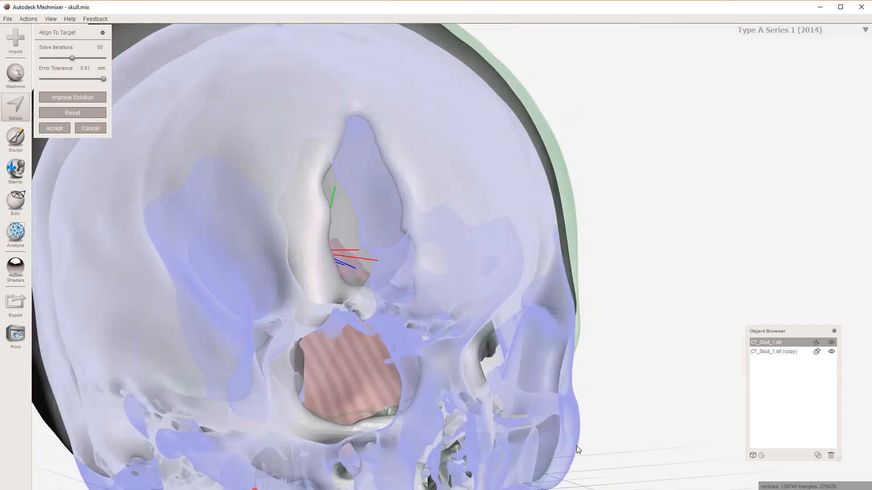
right_drag(513, 369, 121, 160)
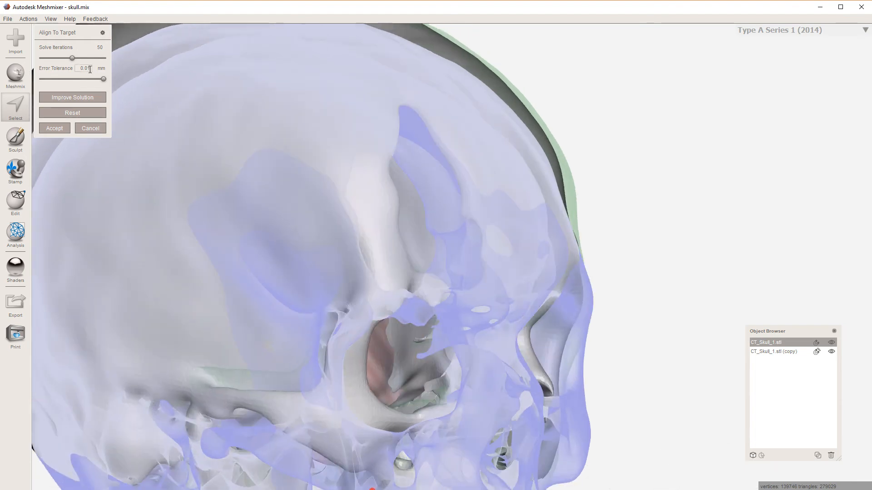
drag(101, 79, 39, 80)
click(76, 100)
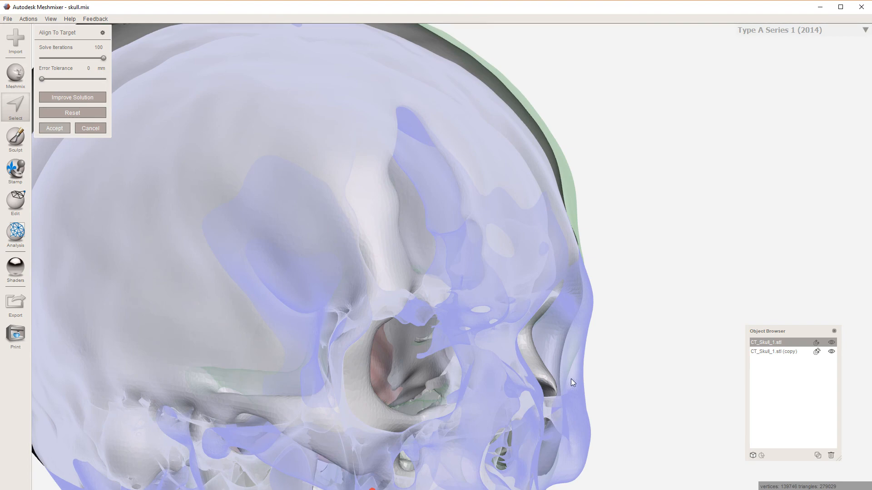
key(a)
right_drag(536, 388, 505, 366)
scroll(505, 366, down, 10)
right_drag(407, 333, 254, 322)
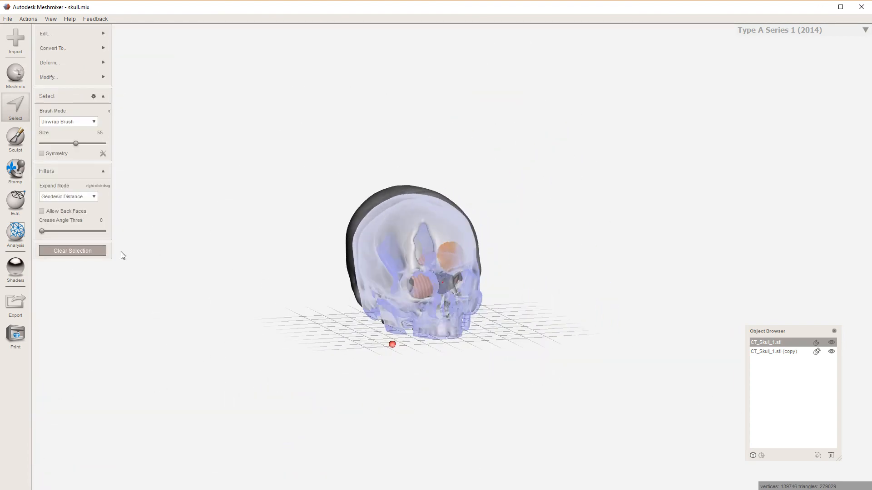
click(95, 253)
scroll(478, 276, up, 10)
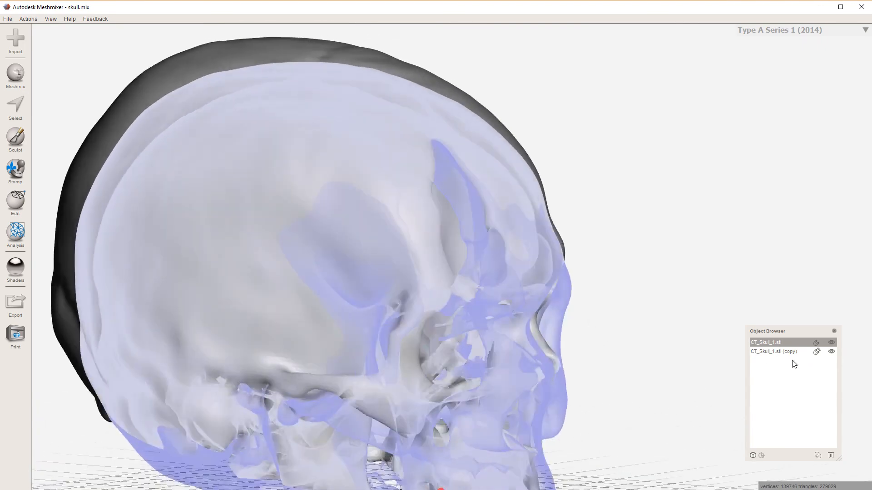
- Unset the copy as target and displace the skull about -1.2, -11.0, -2.1 mm, rotating it about -6.4°, 0.4° and 1.3°
click(817, 351)
right_drag(582, 291, 554, 313)
key(ctrl+t)
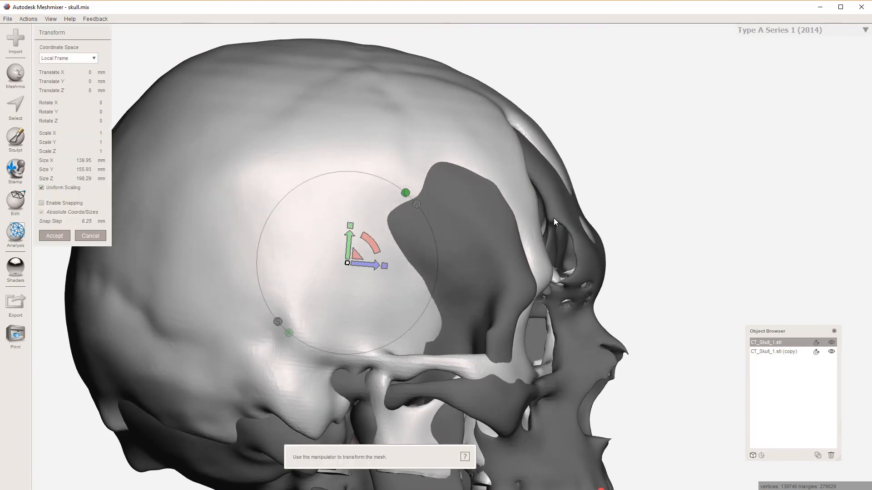
drag(376, 251, 347, 286)
right_drag(463, 290, 417, 312)
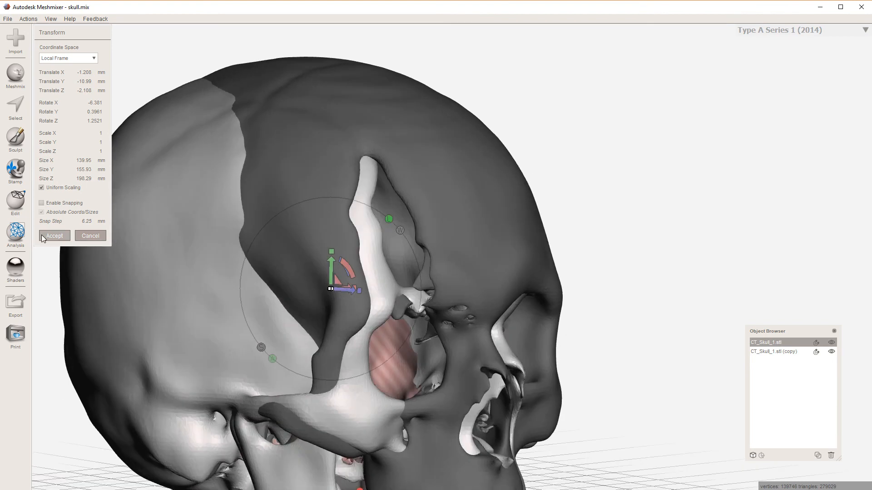
key(Return)
- Make the copy the target again and brush patches on both sides, the forehead and the rear of CT_Skull_1.stl
click(816, 352)
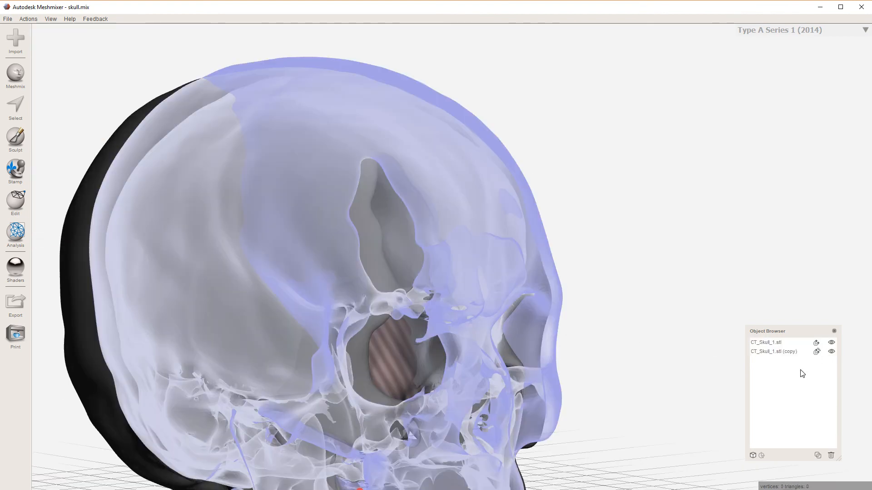
click(782, 346)
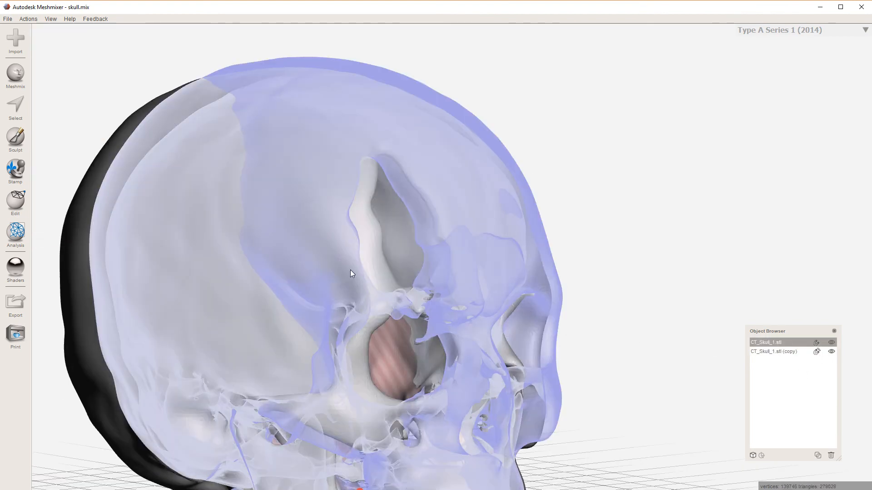
key(s)
right_drag(460, 293, 391, 314)
mouse_move(218, 342)
mouse_down()
mouse_move(186, 291)
mouse_move(182, 257)
mouse_up()
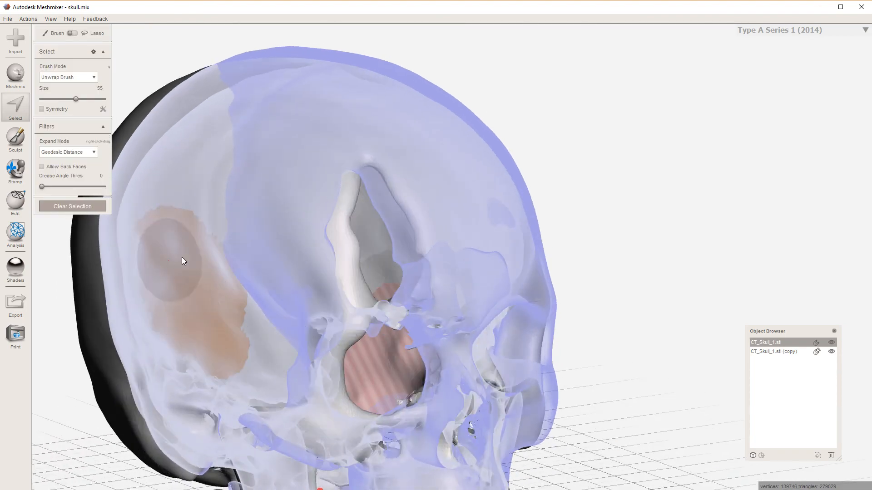
mouse_move(182, 257)
right_down()
mouse_move(394, 254)
mouse_move(318, 279)
right_up()
mouse_move(509, 327)
mouse_down()
mouse_move(533, 312)
mouse_move(507, 312)
mouse_up()
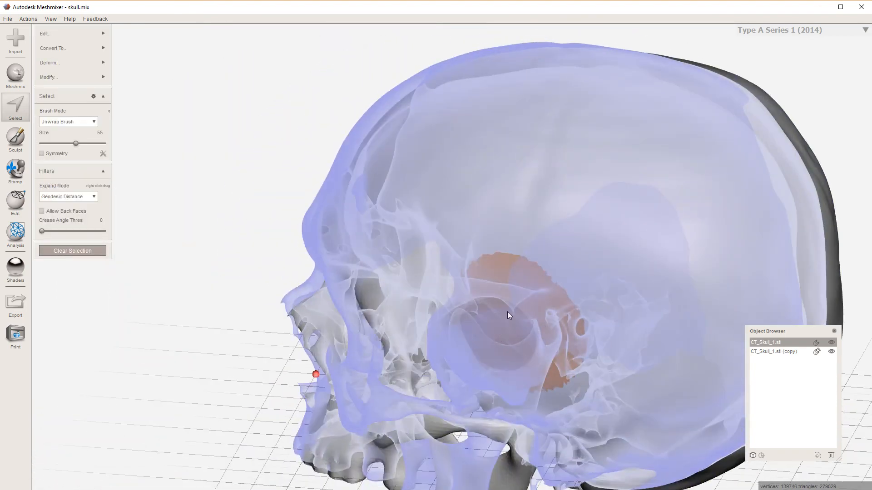
mouse_move(547, 274)
right_down()
mouse_move(593, 280)
mouse_move(622, 309)
right_up()
mouse_move(400, 168)
mouse_down()
mouse_move(388, 176)
mouse_move(420, 157)
mouse_up()
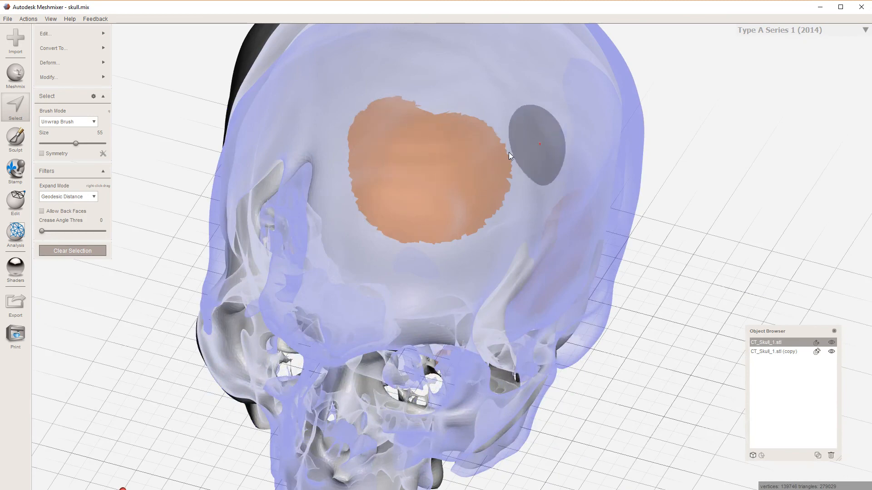
mouse_move(509, 156)
right_down()
mouse_move(486, 196)
mouse_move(313, 148)
right_up()
mouse_move(763, 265)
mouse_down()
mouse_move(767, 270)
mouse_move(756, 265)
mouse_up()
- Align the skull to its target using the brushed patches, 100 solve iterations and 0.01 mm error tolerance, and clear the selection
mouse_move(86, 37)
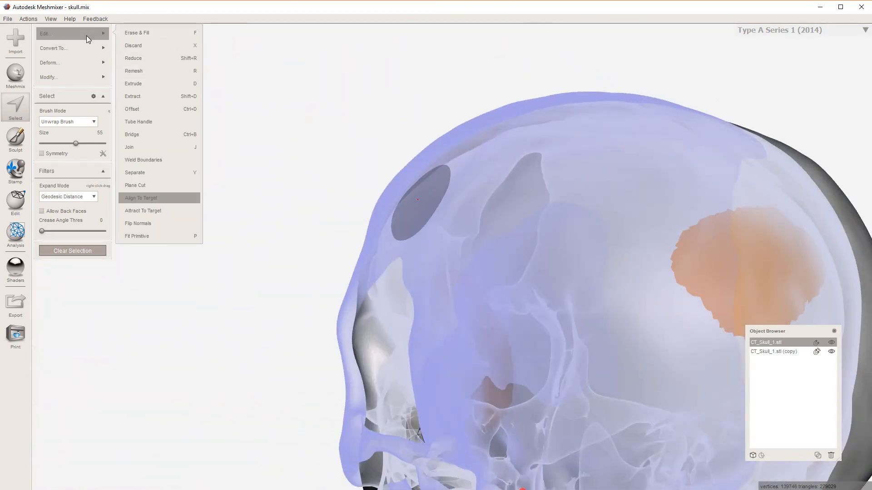
click(165, 198)
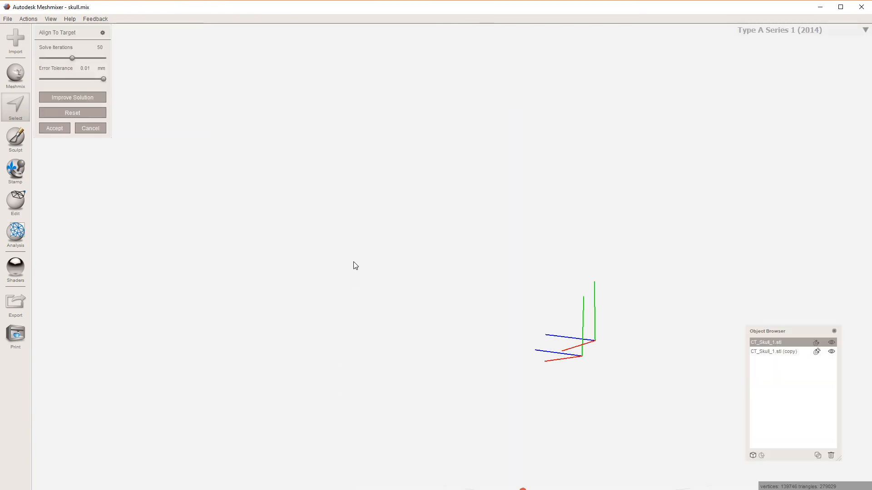
scroll(377, 360, up, 4)
scroll(378, 362, down, 5)
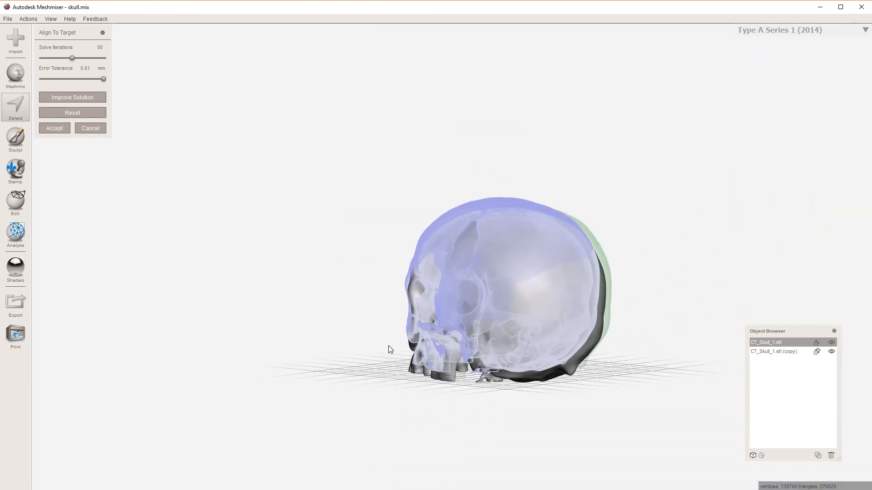
drag(72, 58, 113, 81)
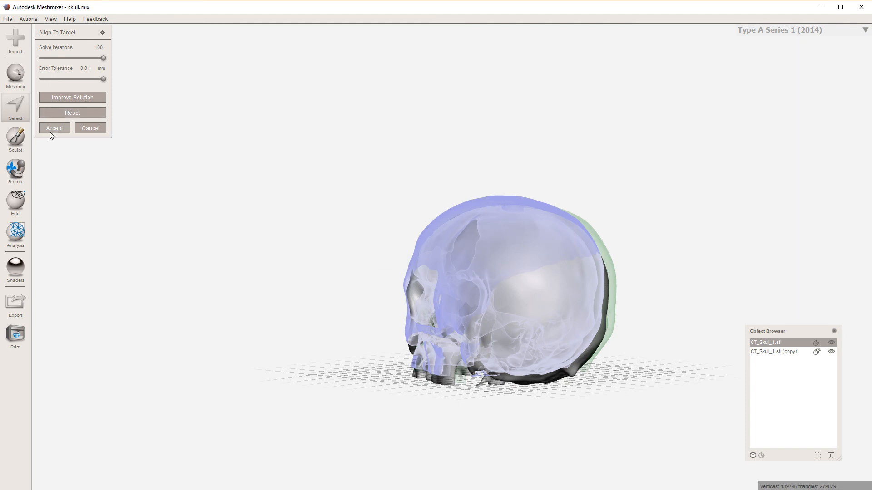
key(Return)
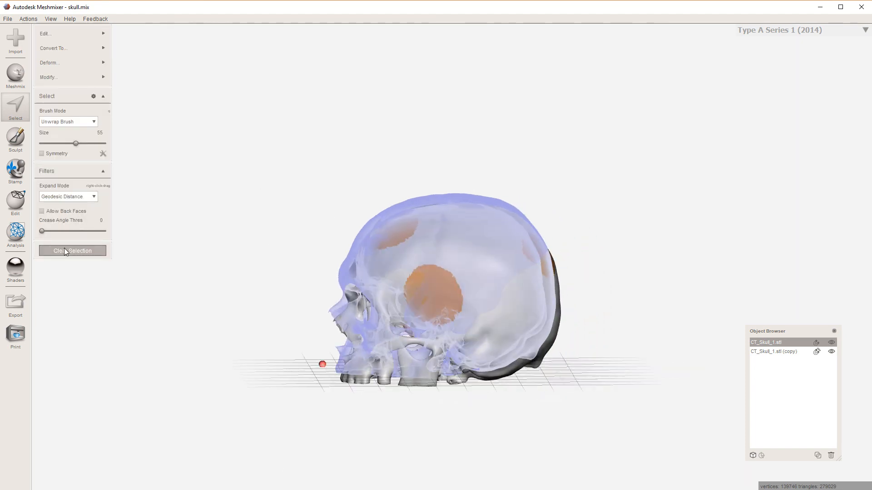
key(Escape)
- Unset the copied skull as target and inspect the overlap of both skulls from the side and below
right_drag(200, 266, 481, 288)
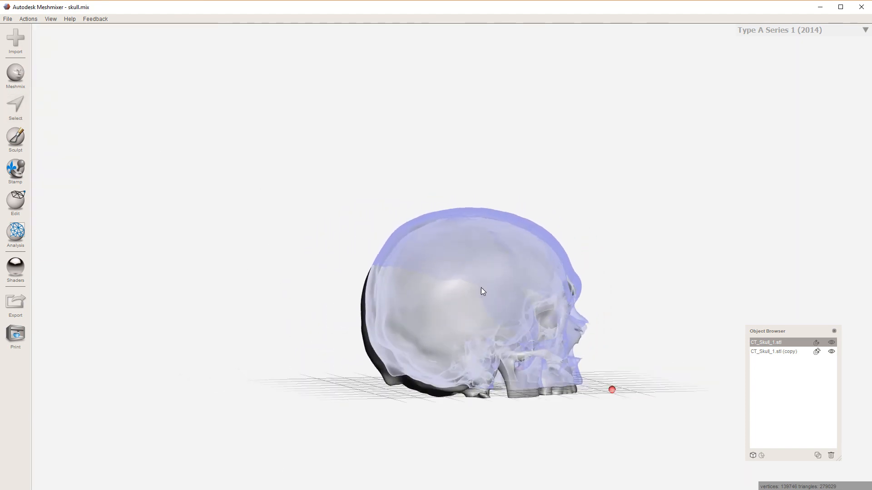
scroll(515, 366, up, 3)
scroll(515, 367, up, 1)
middle_drag(587, 364, 509, 263)
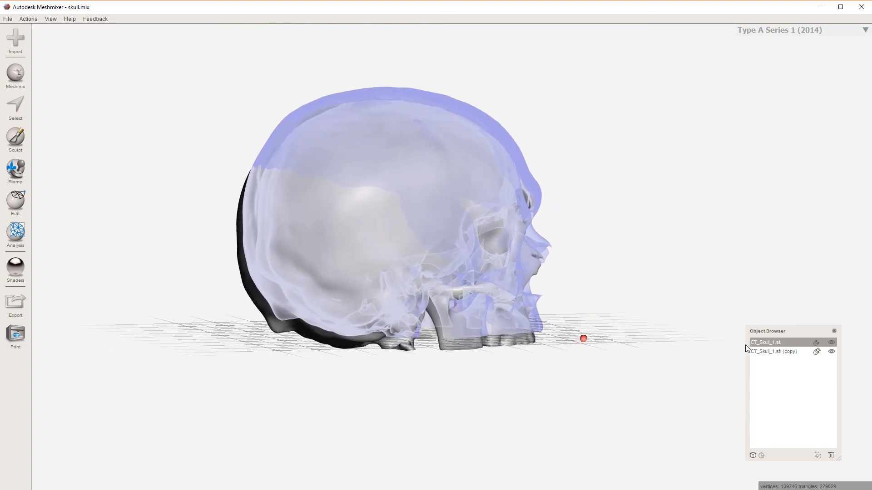
click(817, 352)
scroll(606, 236, down, 1)
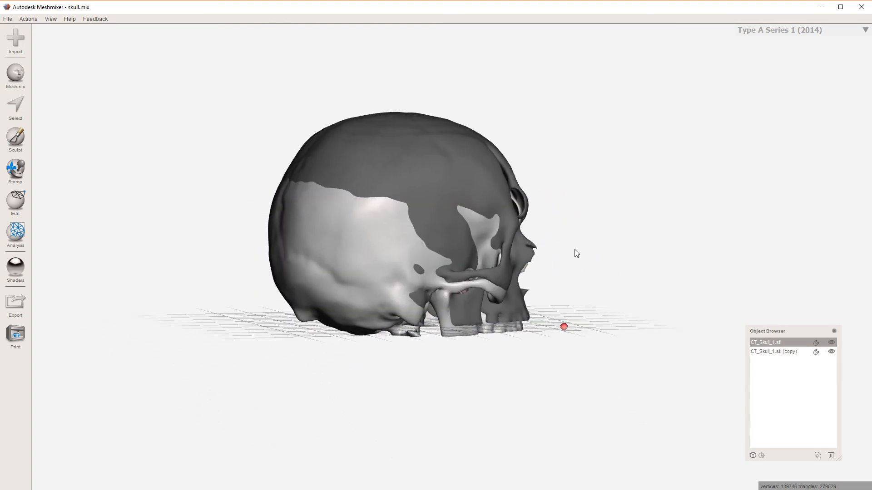
scroll(482, 255, up, 3)
right_drag(378, 321, 373, 248)
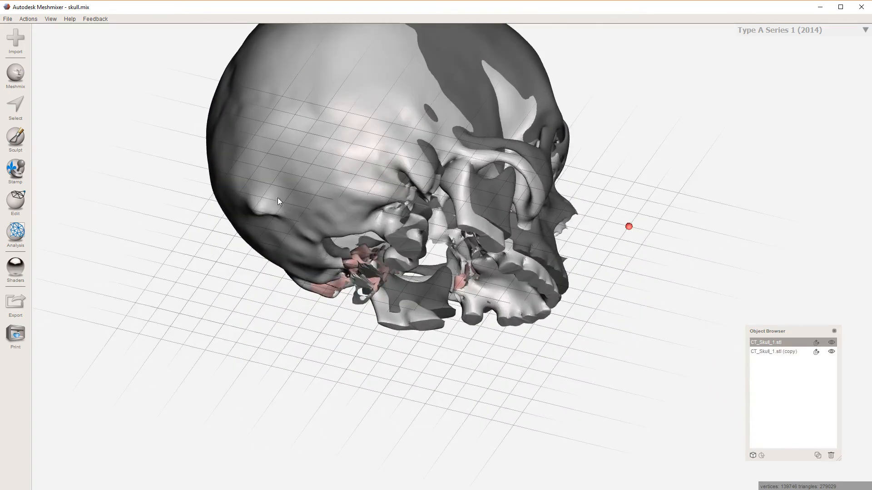
- Switch to the webinar browser window, return the broadcast to the webcam video and review the chat messages
key(alt+Tab)
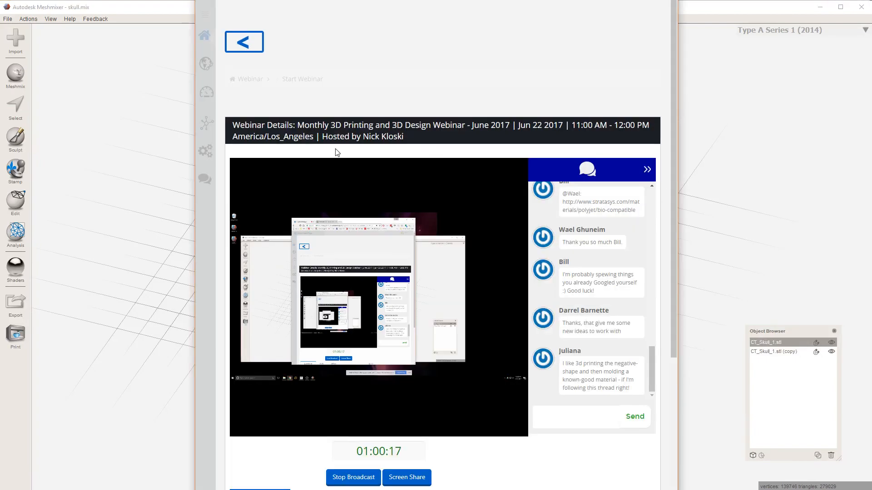
click(354, 174)
click(280, 175)
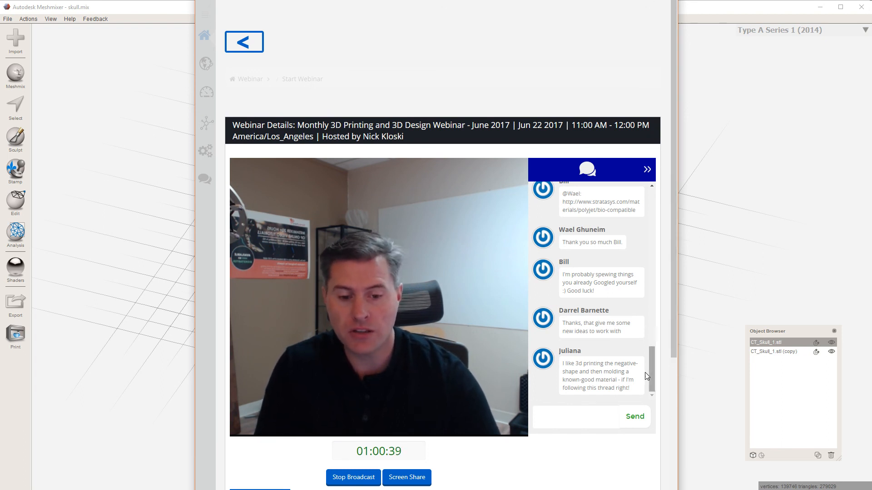
drag(651, 377, 652, 356)
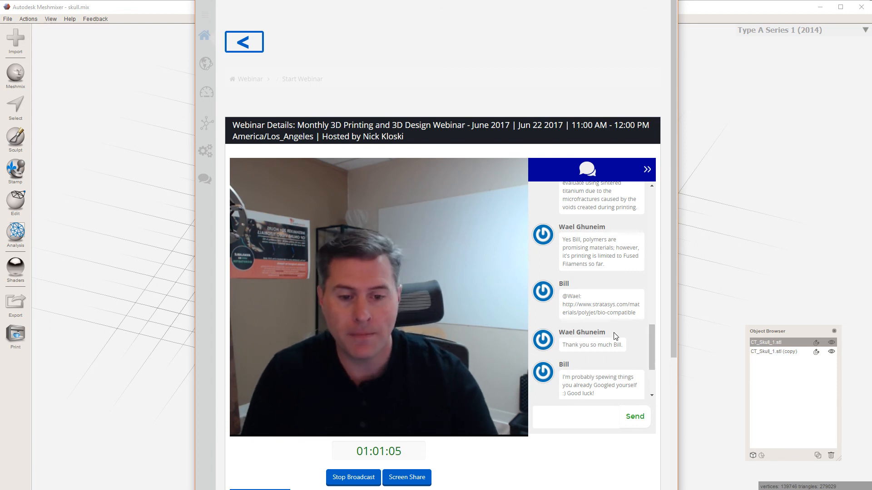
mouse_move(650, 363)
mouse_down()
mouse_move(646, 346)
mouse_move(650, 358)
mouse_up()
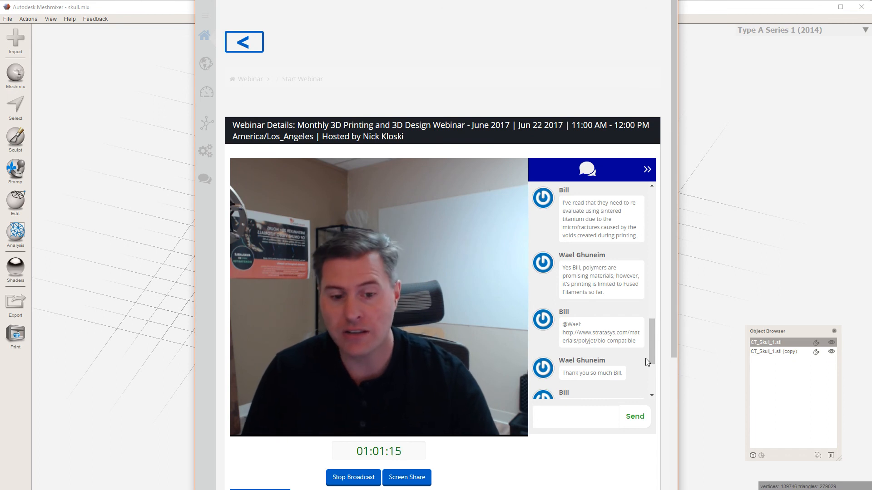
drag(651, 361, 651, 397)
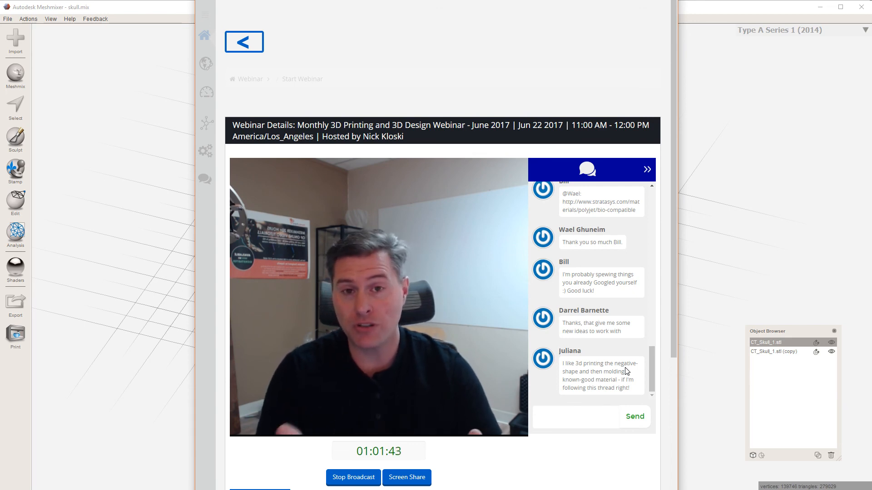
- Open Notepad, enter the host's contact e-mail and place the note beside the webinar video
key(super)
text(note)
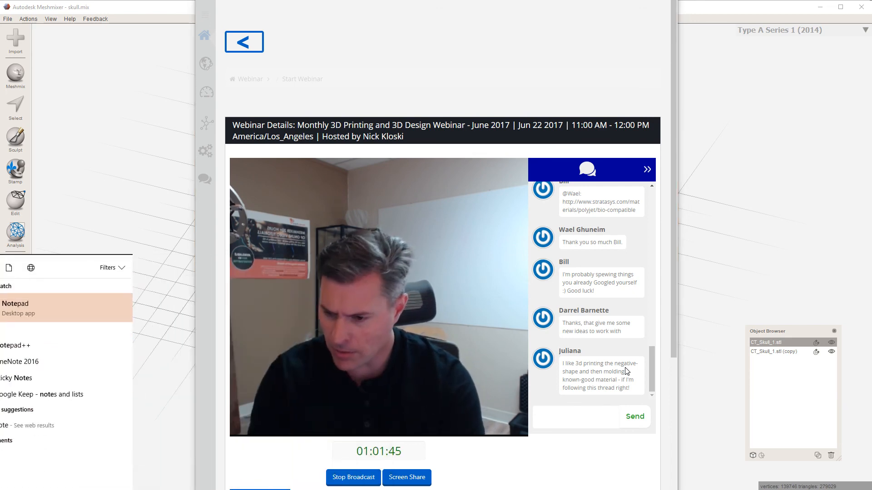
key(Return)
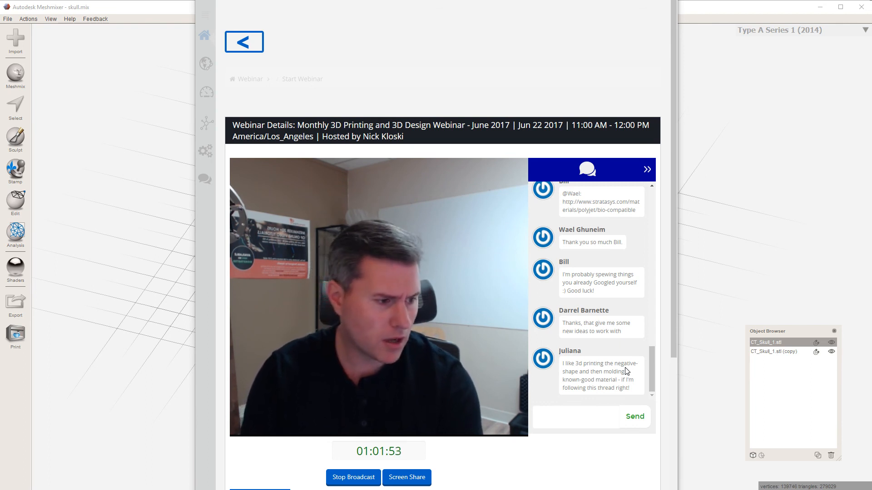
drag(871, 168, 840, 40)
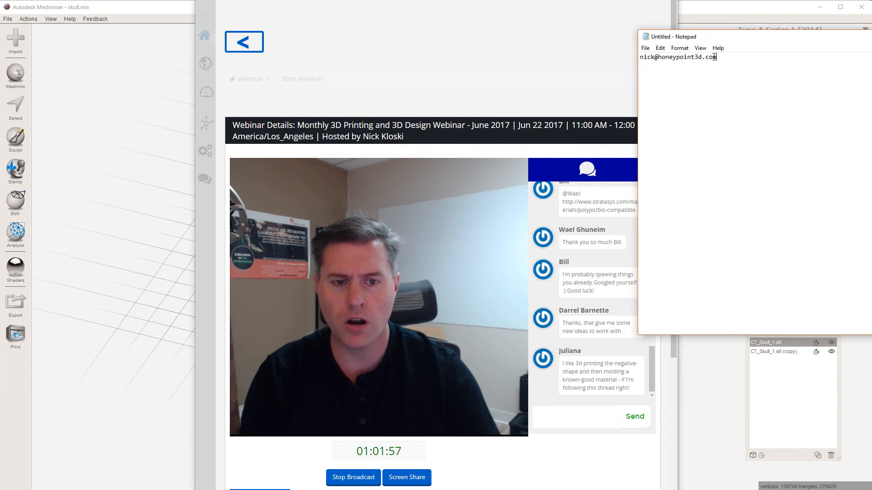
double_click(709, 58)
click(768, 132)
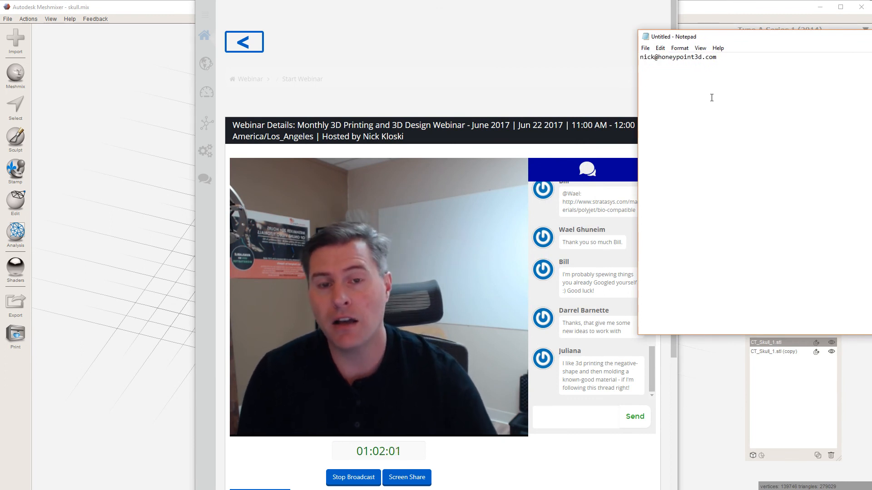
- Close the Notepad note without saving and stop the webinar broadcast
key(alt+F4)
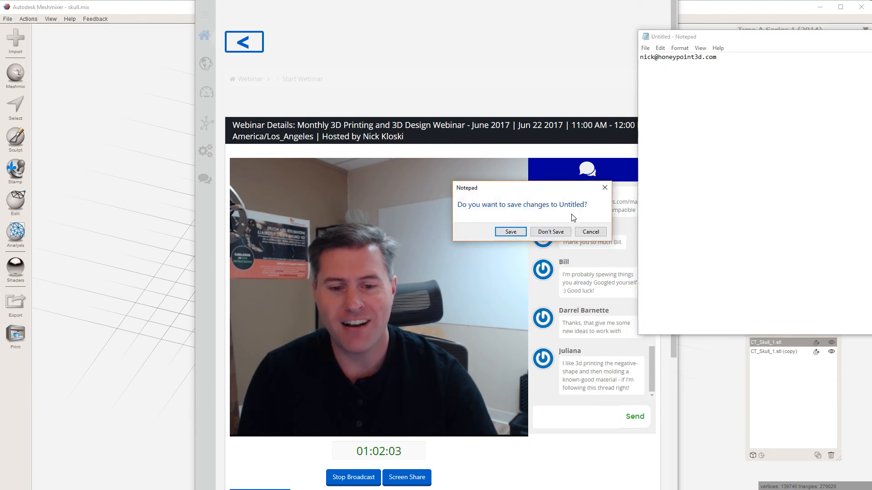
click(551, 232)
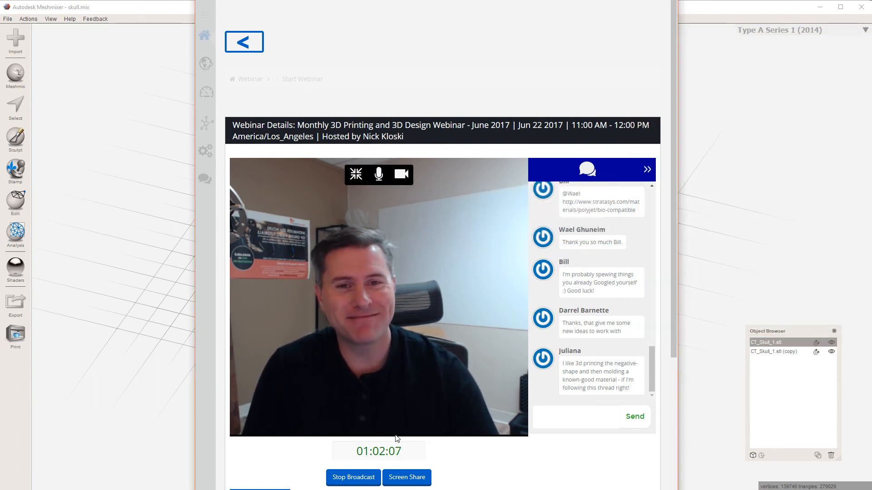
click(359, 478)
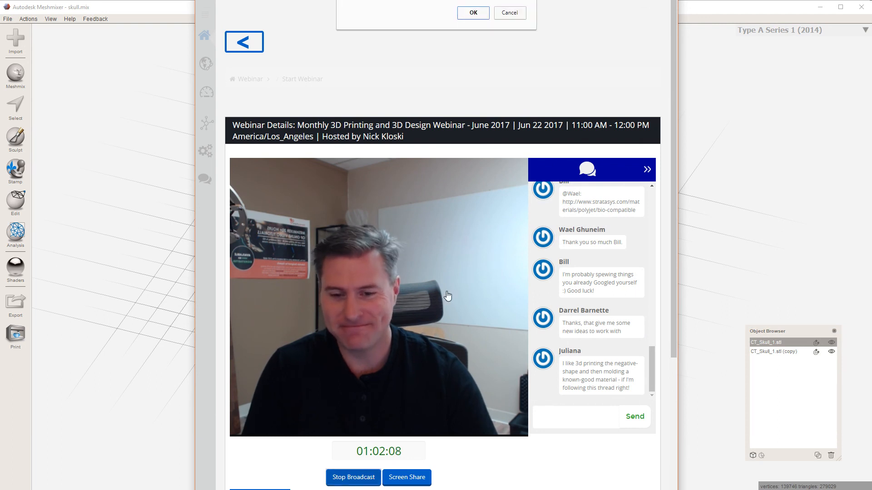
click(471, 13)
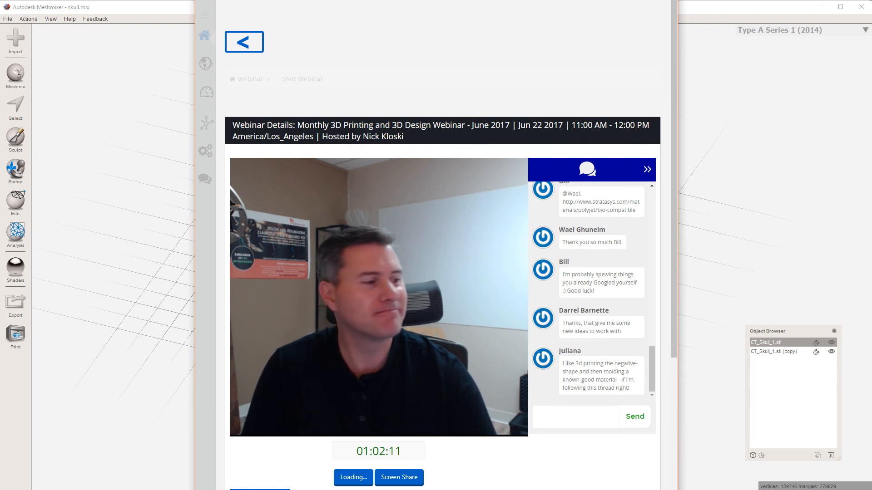